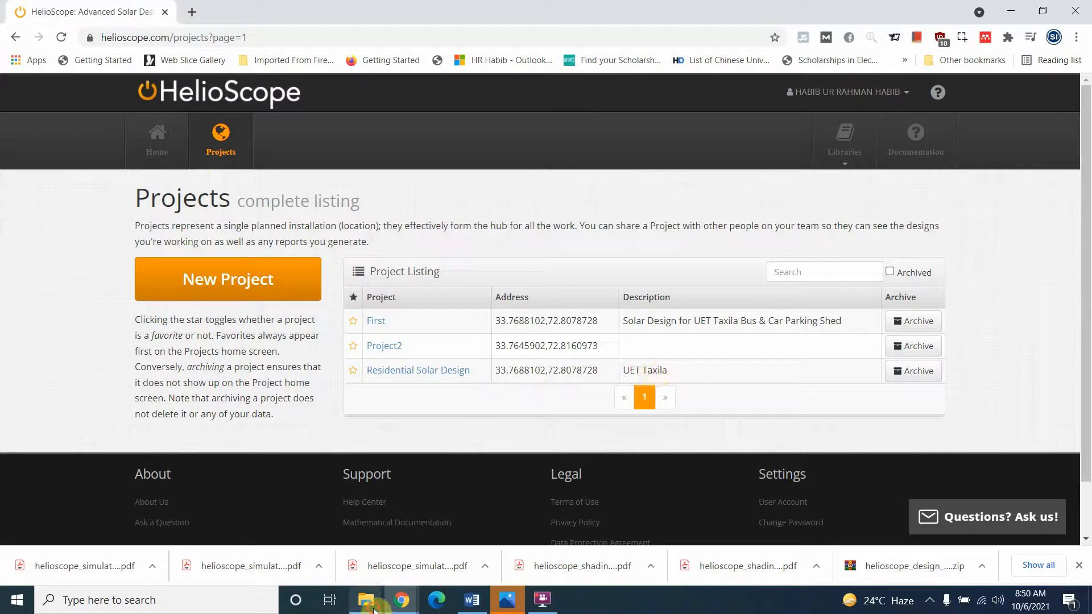
# - Switch to File Explorer and view the design_4777653_baseimage picture in the helioscope_design_4777653 folder, closing it when done
pyautogui.moveTo(374, 609)
pyautogui.click(405, 520)
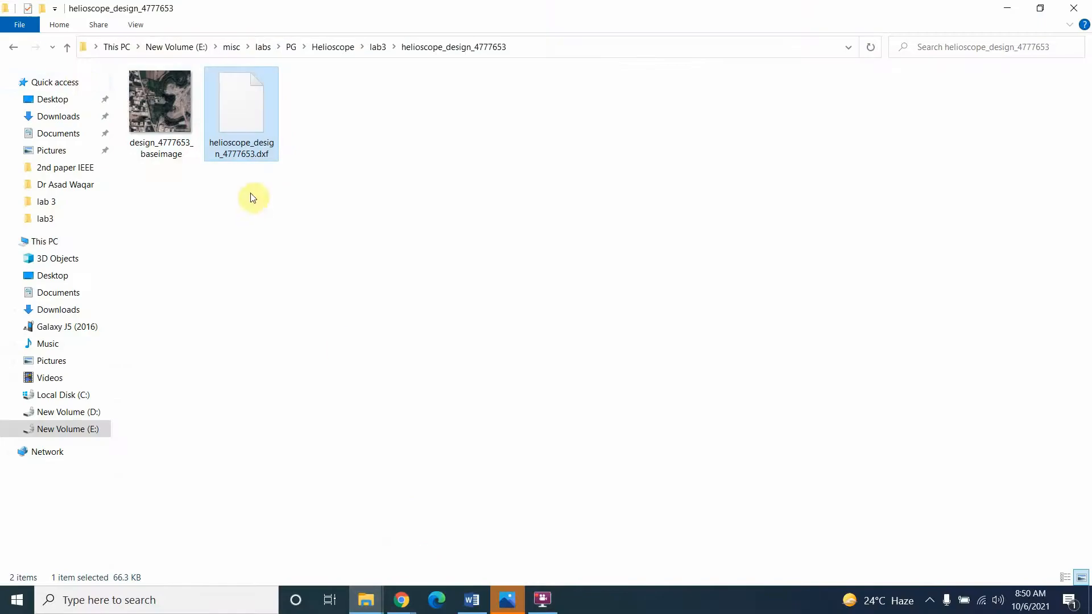
pyautogui.click(67, 49)
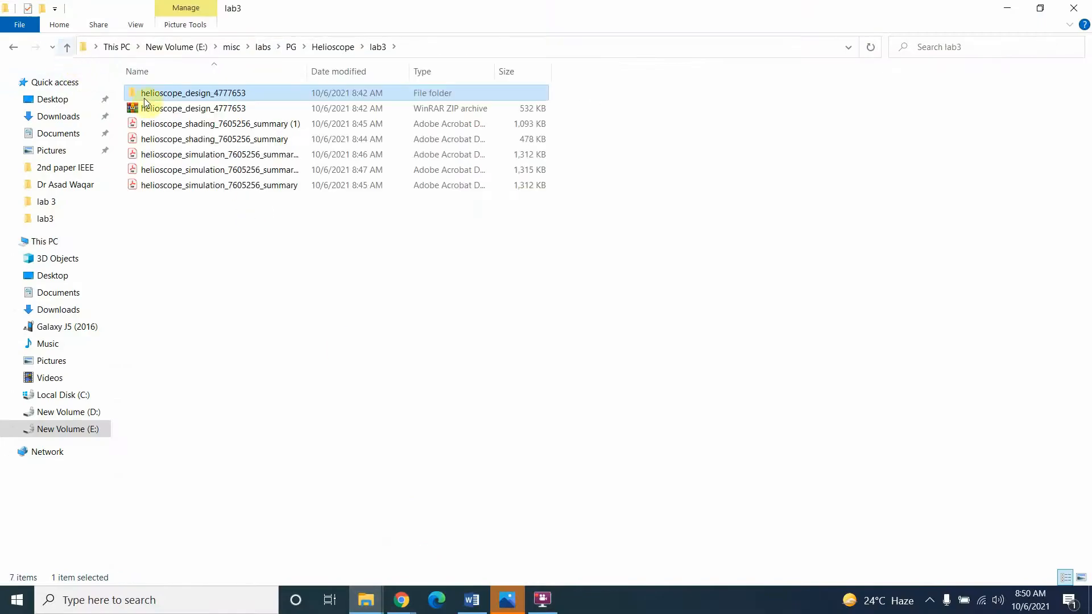
pyautogui.doubleClick(165, 95)
pyautogui.doubleClick(165, 93)
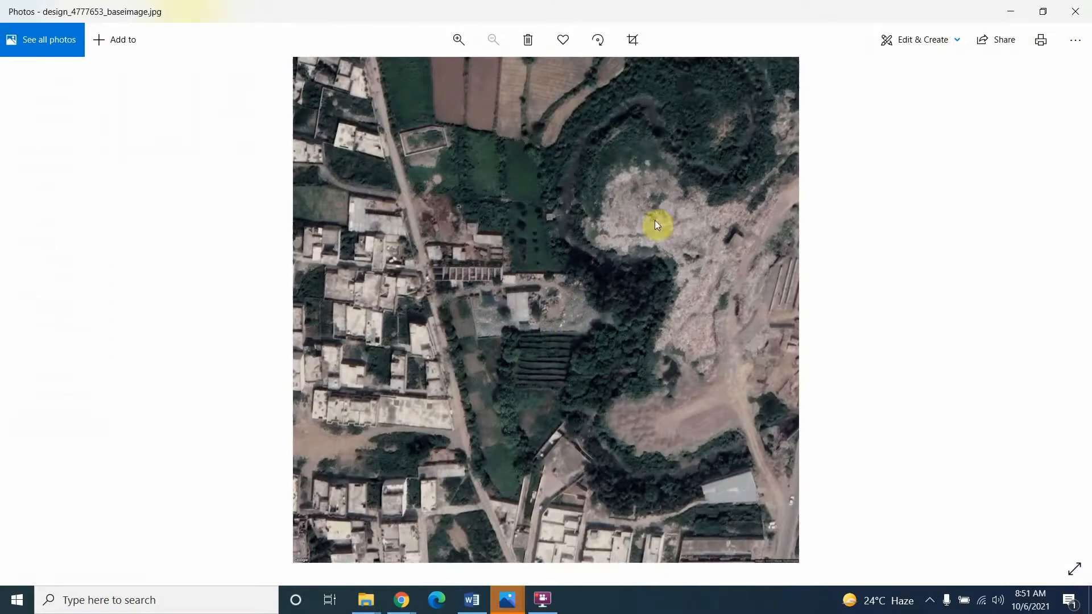
pyautogui.click(1077, 13)
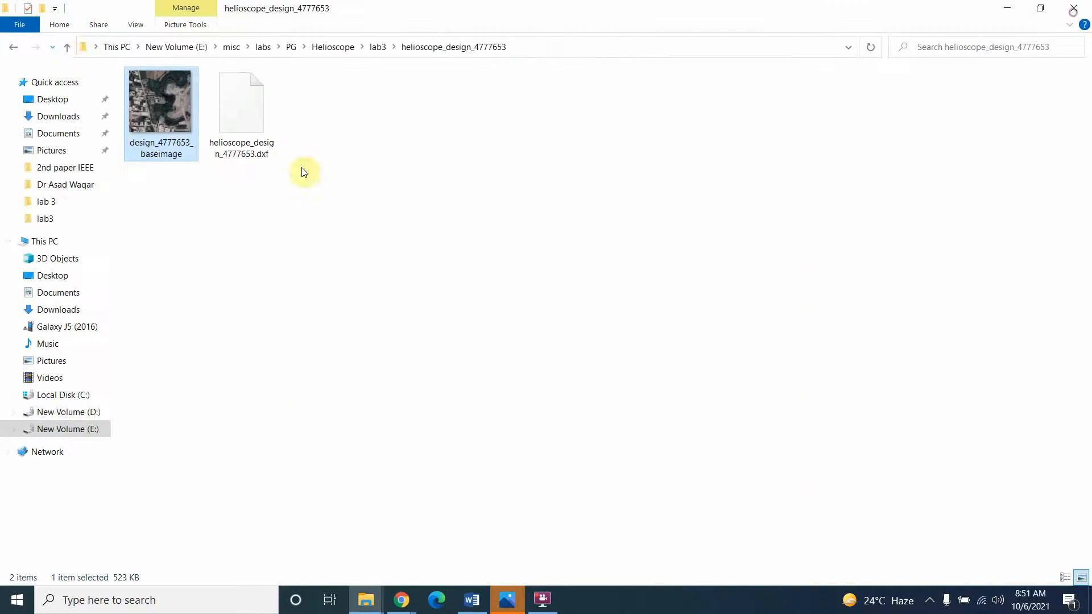
# - Widen the lab3 folder's Name column and open helioscope_shading_7605256_summary (1) in a maximized Acrobat Reader window
pyautogui.click(69, 50)
pyautogui.moveTo(310, 71); pyautogui.dragTo(484, 71)
pyautogui.doubleClick(265, 123)
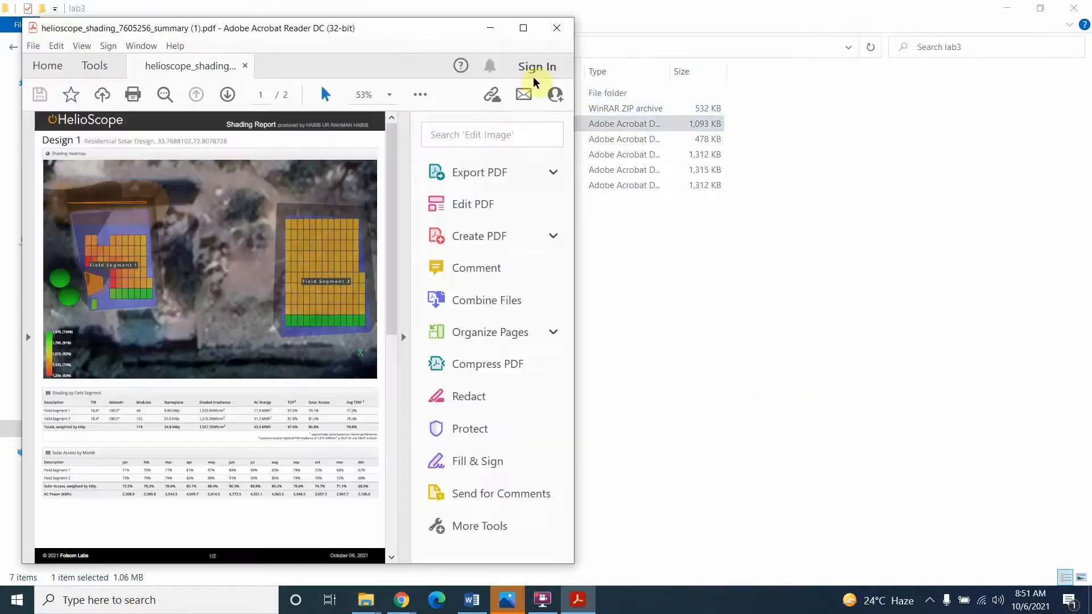
pyautogui.click(523, 29)
# - Examine the shading report's heatmap, field segment shading, monthly solar access, production and loss charts, and angled site views
pyautogui.scroll(-3, 668, 341)
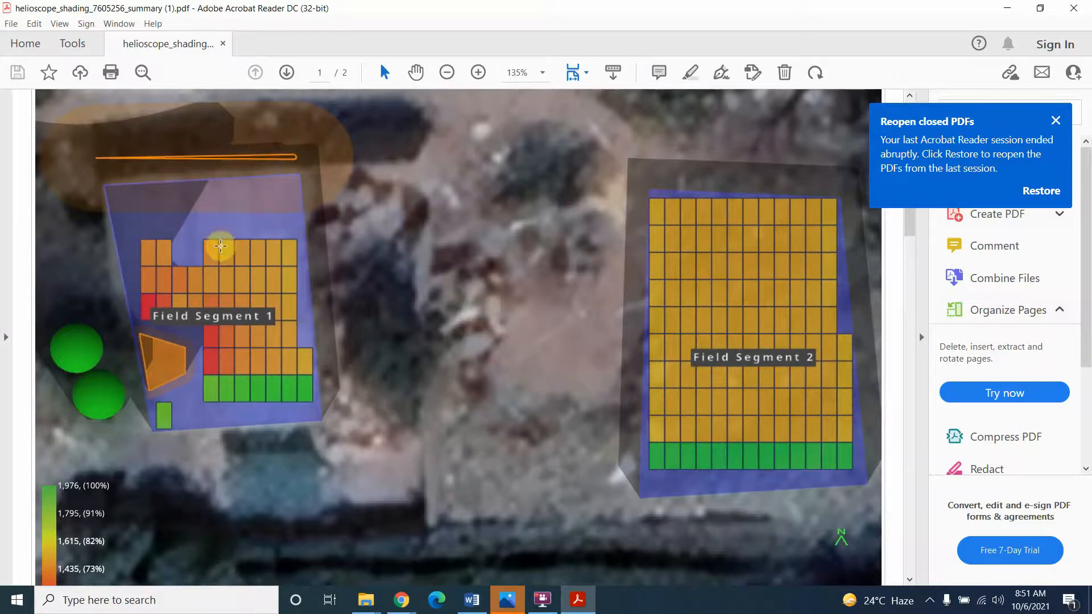
pyautogui.scroll(-5, 551, 295)
pyautogui.scroll(-2, 538, 310)
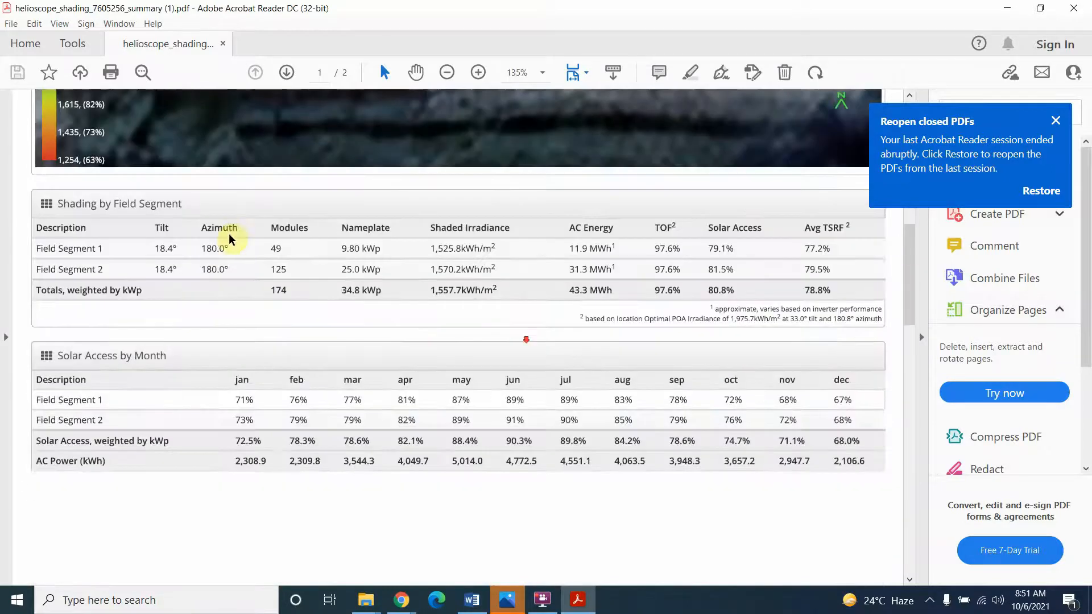
pyautogui.scroll(-9, 418, 462)
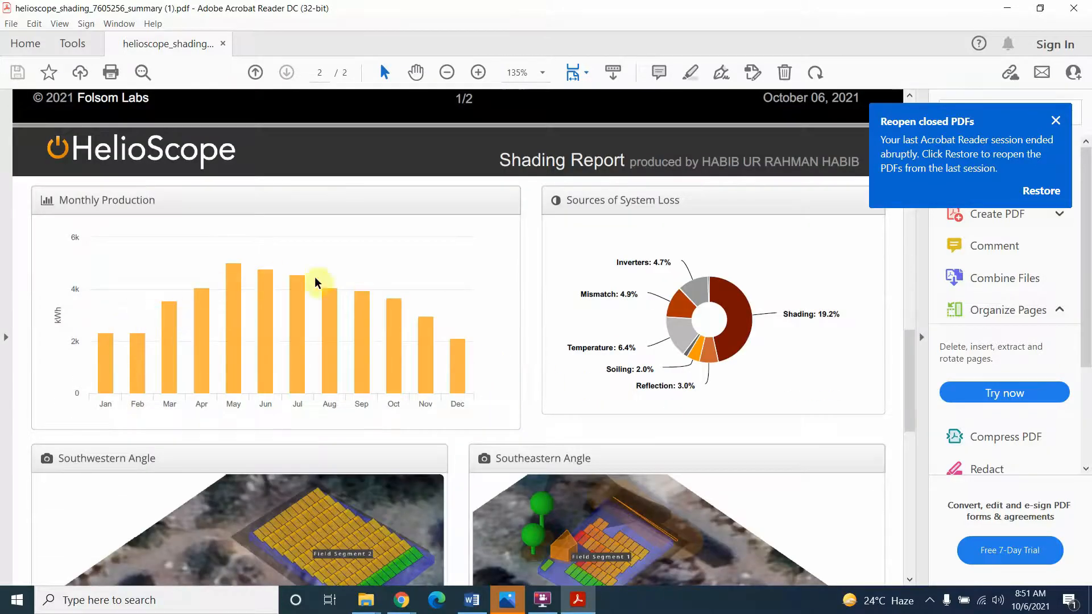
pyautogui.scroll(-4, 324, 257)
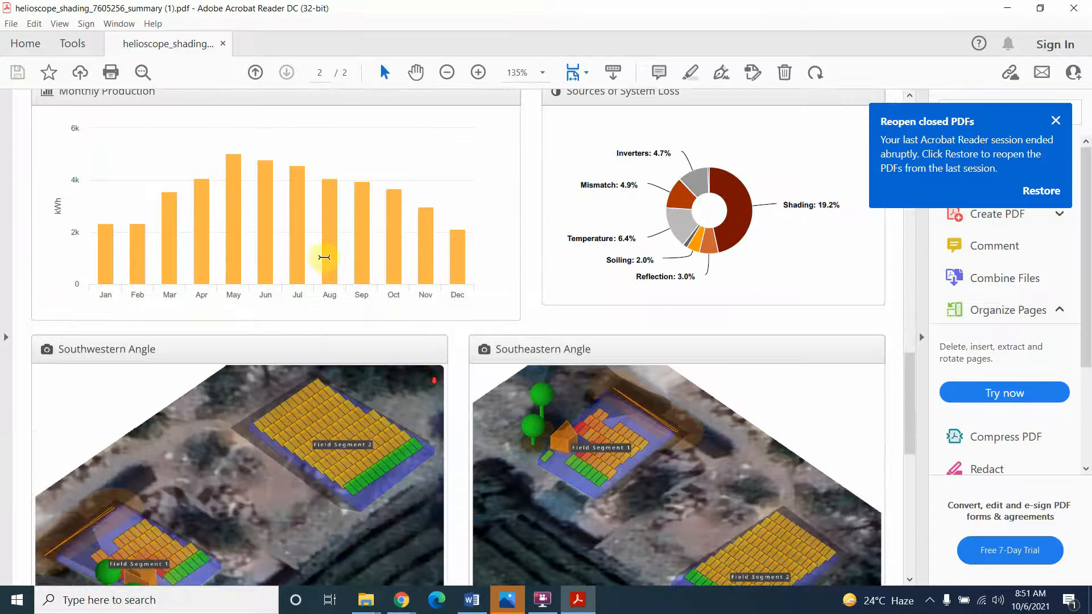
pyautogui.scroll(-4, 312, 268)
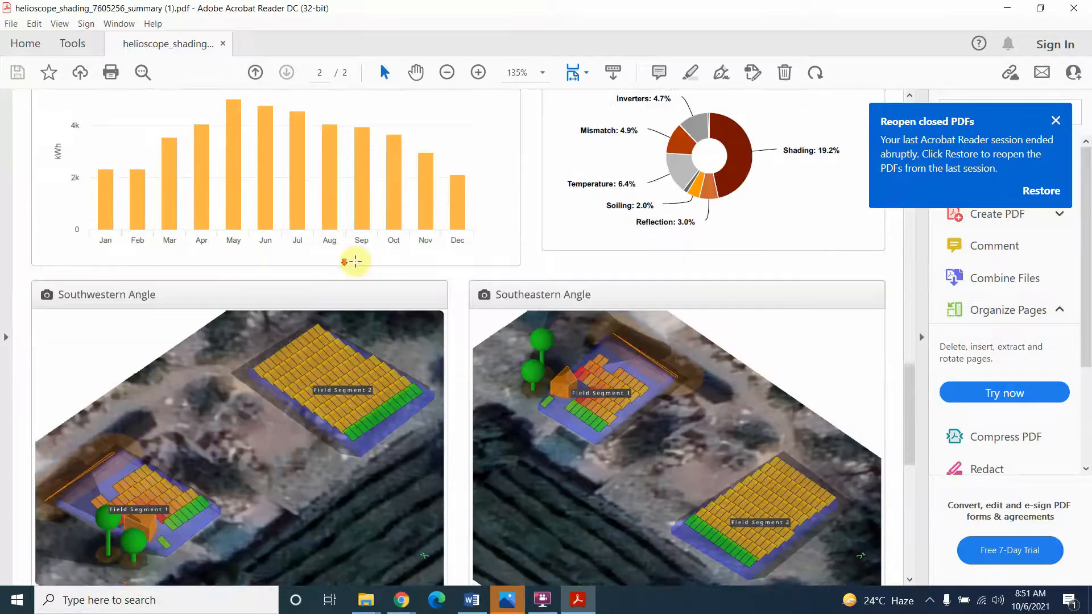
pyautogui.scroll(-2, 316, 363)
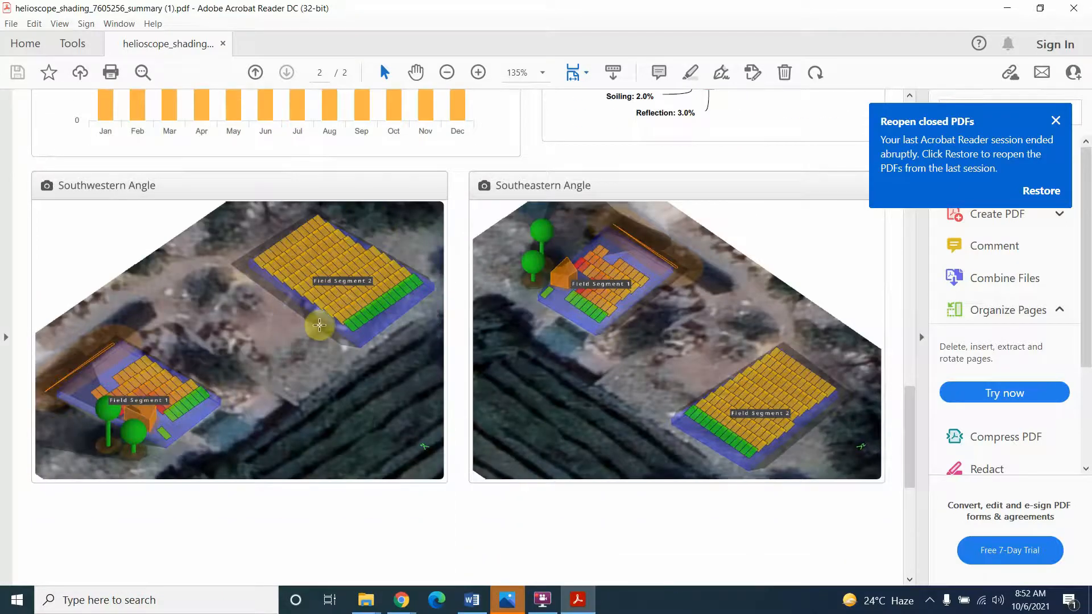
pyautogui.scroll(-5, 665, 357)
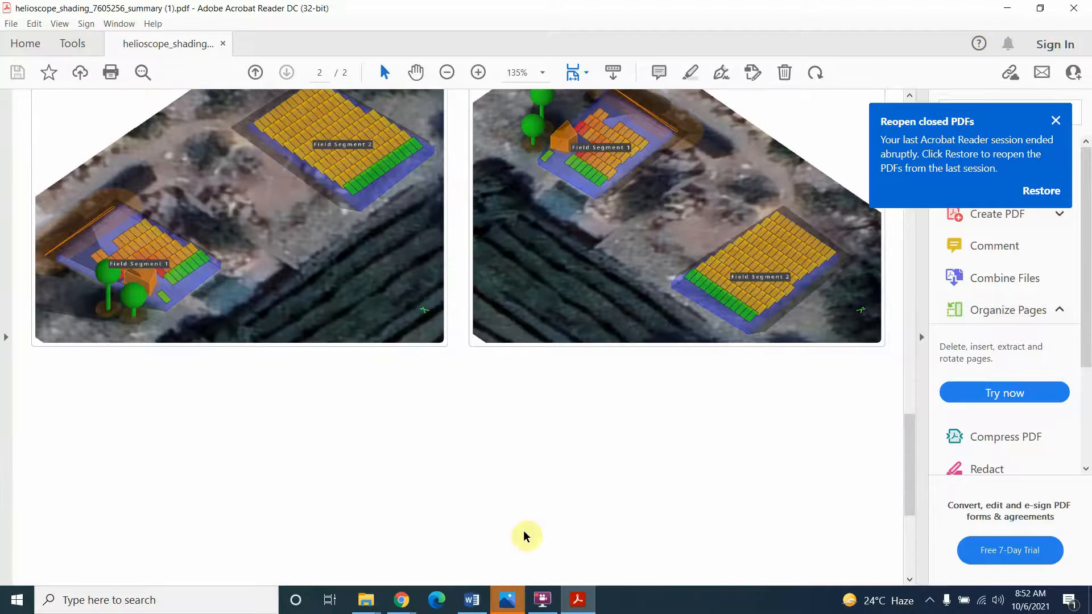
# - Open helioscope_shading_7605256_summary from the lab3 folder and look through both of its pages
pyautogui.moveTo(366, 600)
pyautogui.click(429, 565)
pyautogui.doubleClick(214, 139)
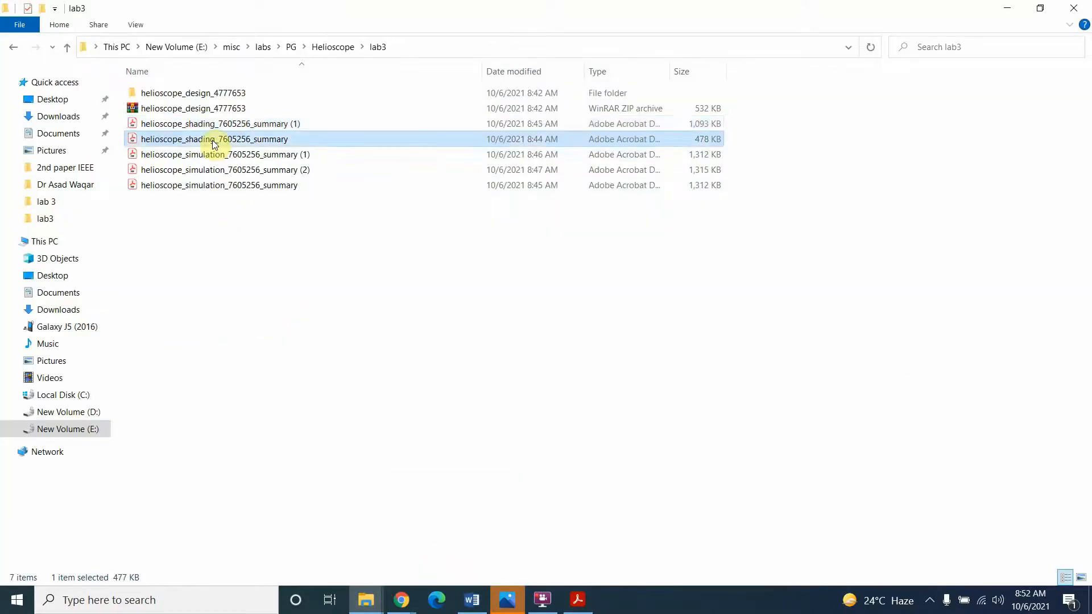
pyautogui.scroll(-10, 516, 382)
pyautogui.scroll(-15, 517, 385)
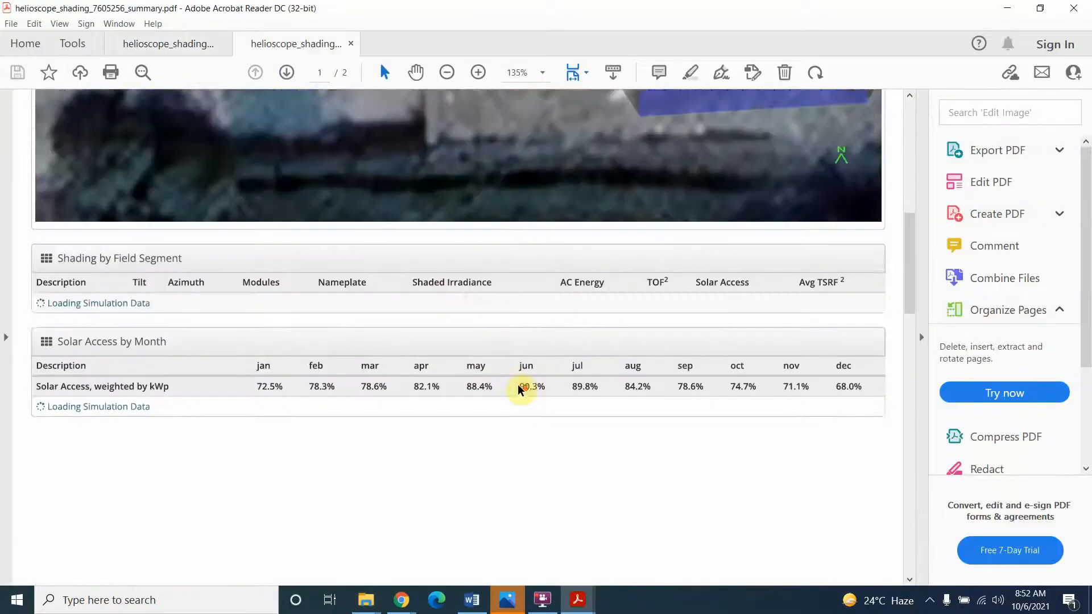
pyautogui.scroll(-3, 521, 390)
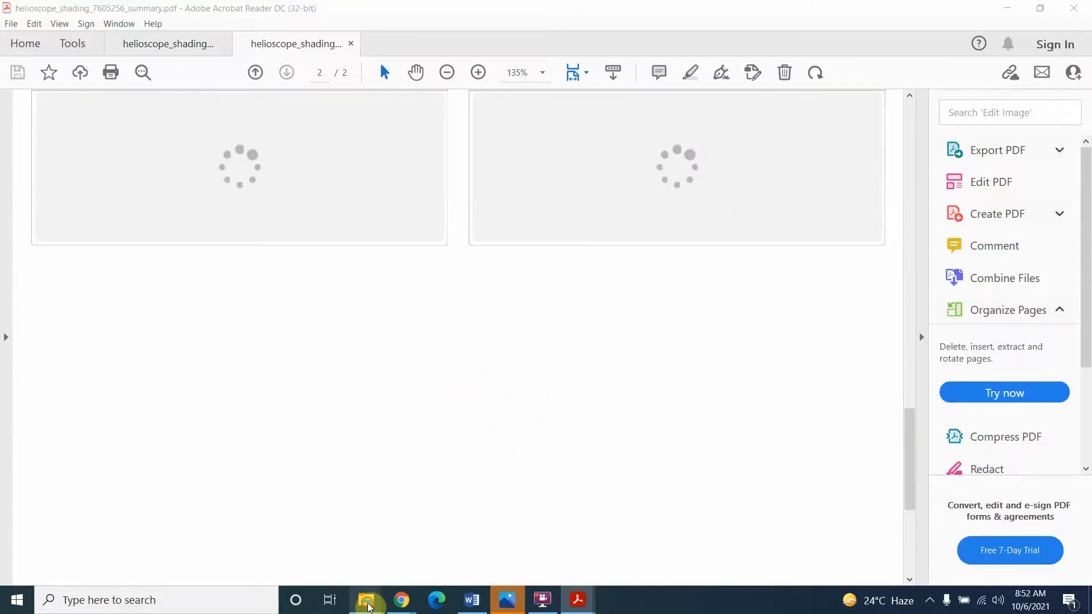
# - Open helioscope_simulation_7605256_summary (1) from the lab3 folder and examine the System Metrics of Design 1
pyautogui.moveTo(367, 603)
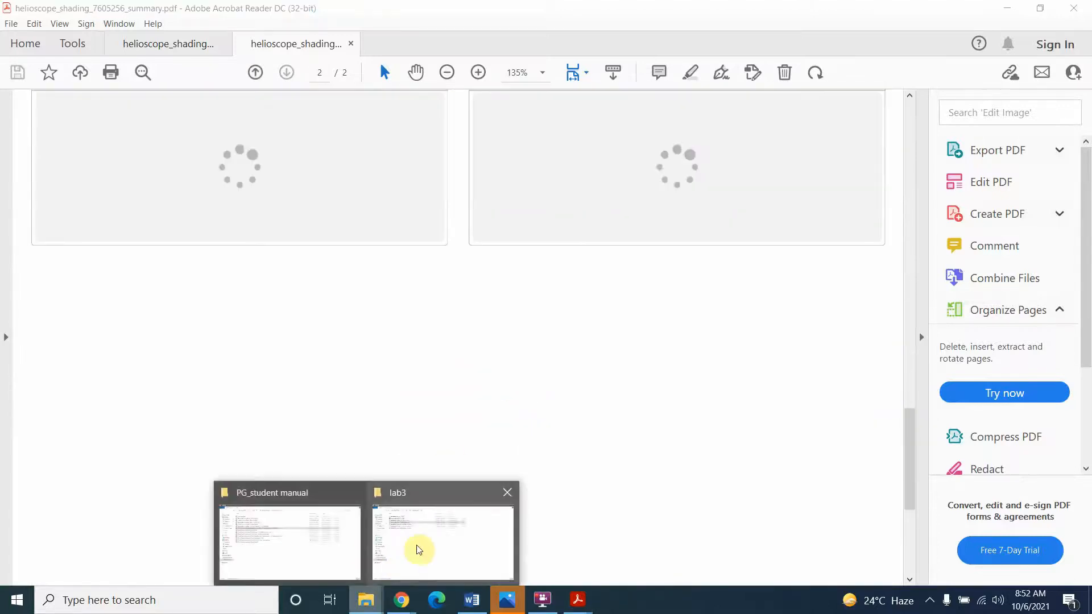
pyautogui.click(417, 546)
pyautogui.doubleClick(254, 156)
pyautogui.scroll(-10, 445, 446)
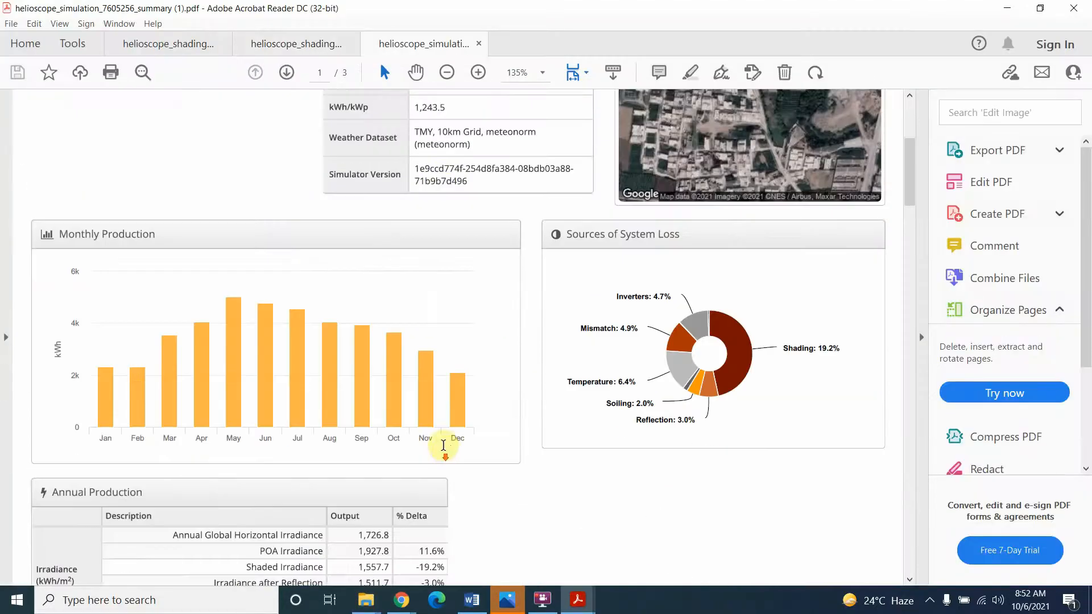
pyautogui.scroll(8, 446, 450)
pyautogui.click(419, 198)
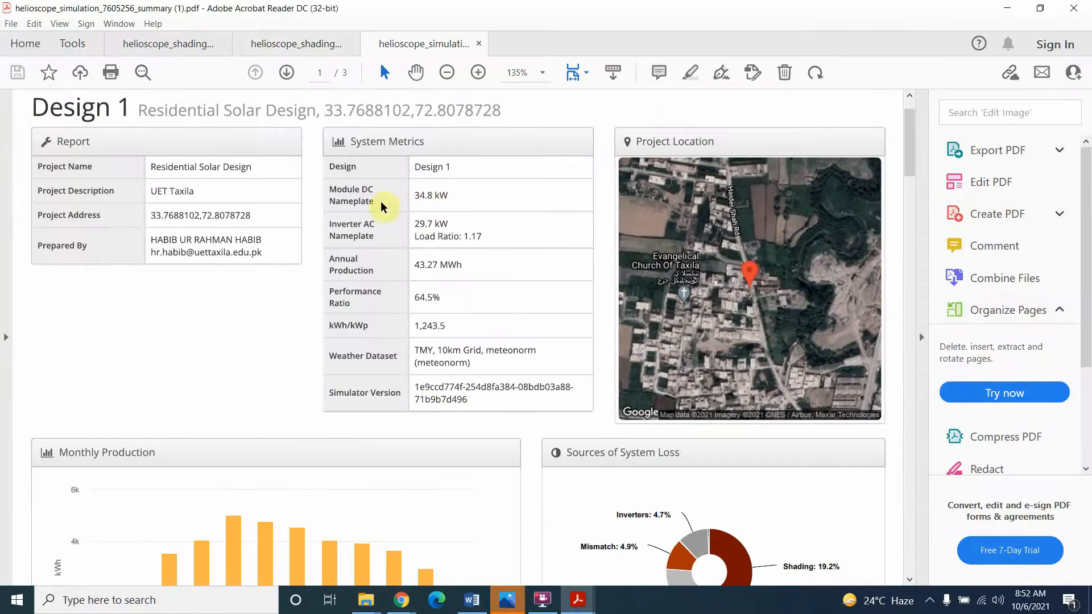
pyautogui.click(445, 194)
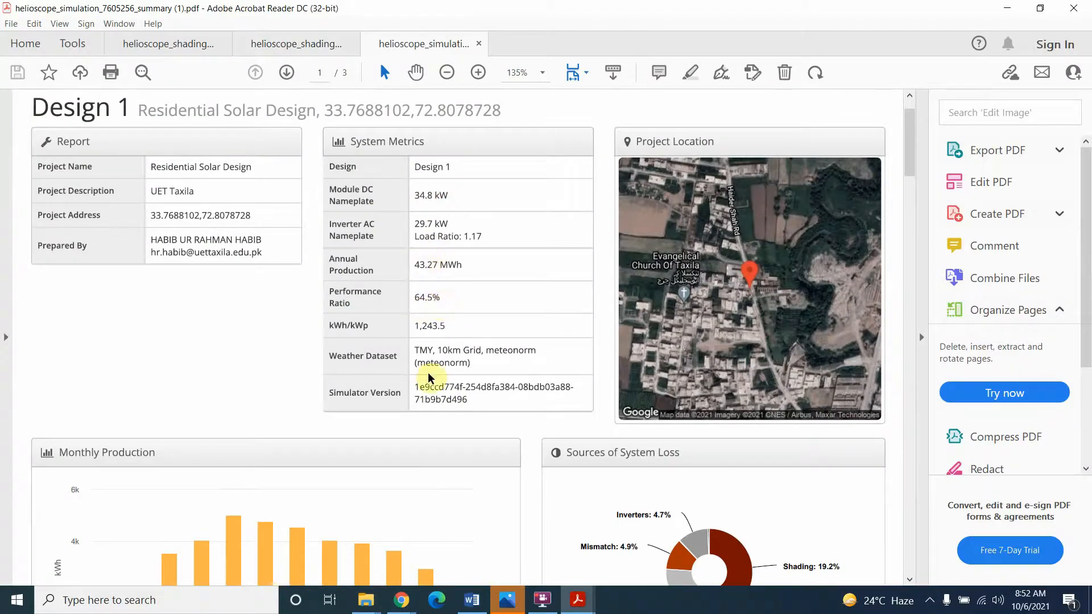
pyautogui.scroll(1, 418, 299)
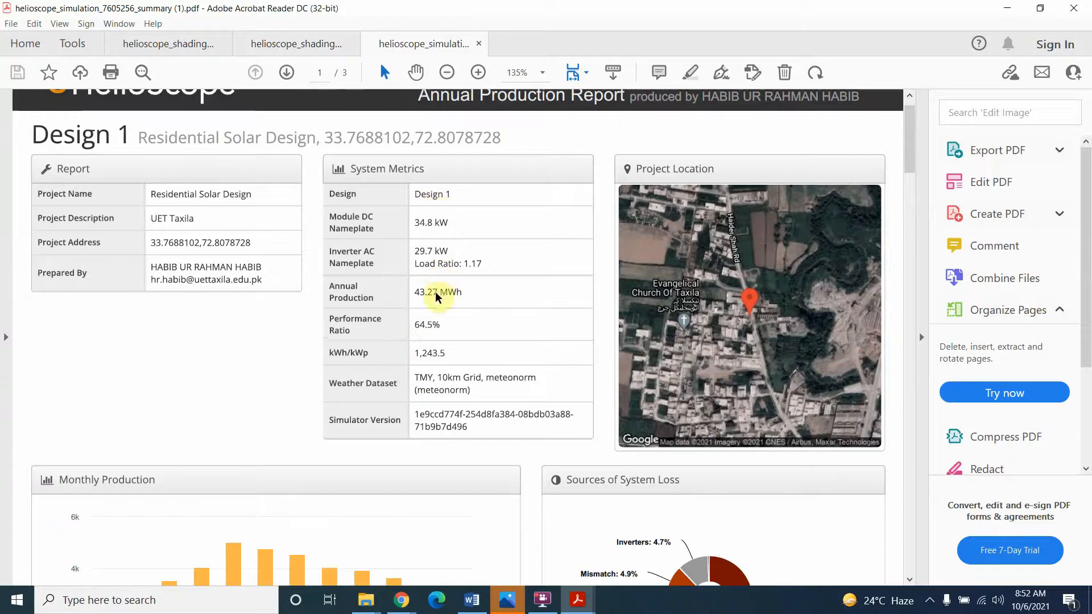
# - Review the report's monthly and annual production, system losses, condition set, components, wiring zones and field segments
pyautogui.scroll(-18, 437, 289)
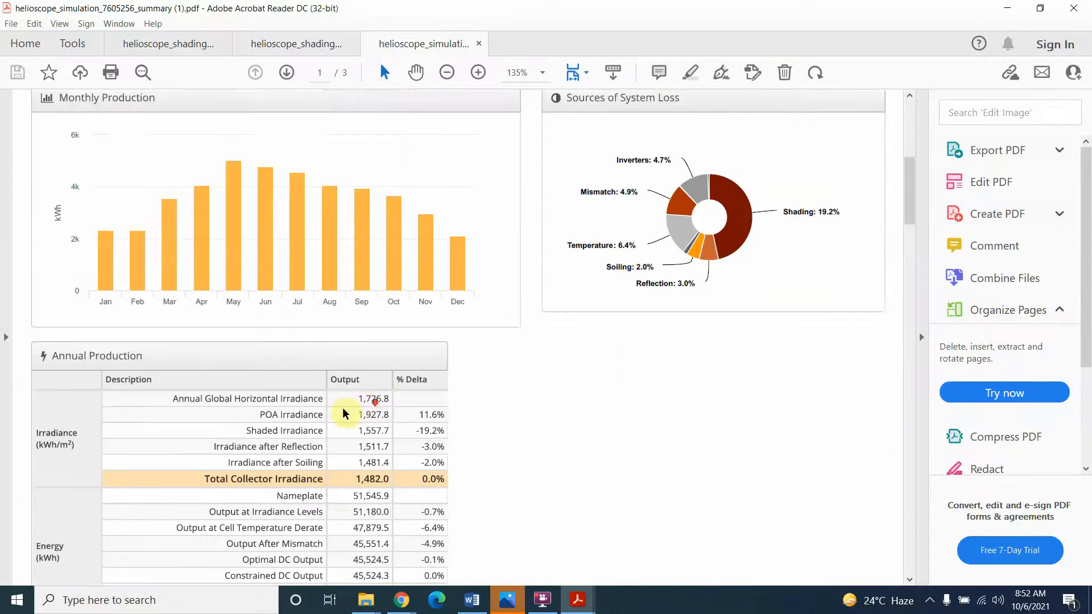
pyautogui.scroll(-4, 341, 387)
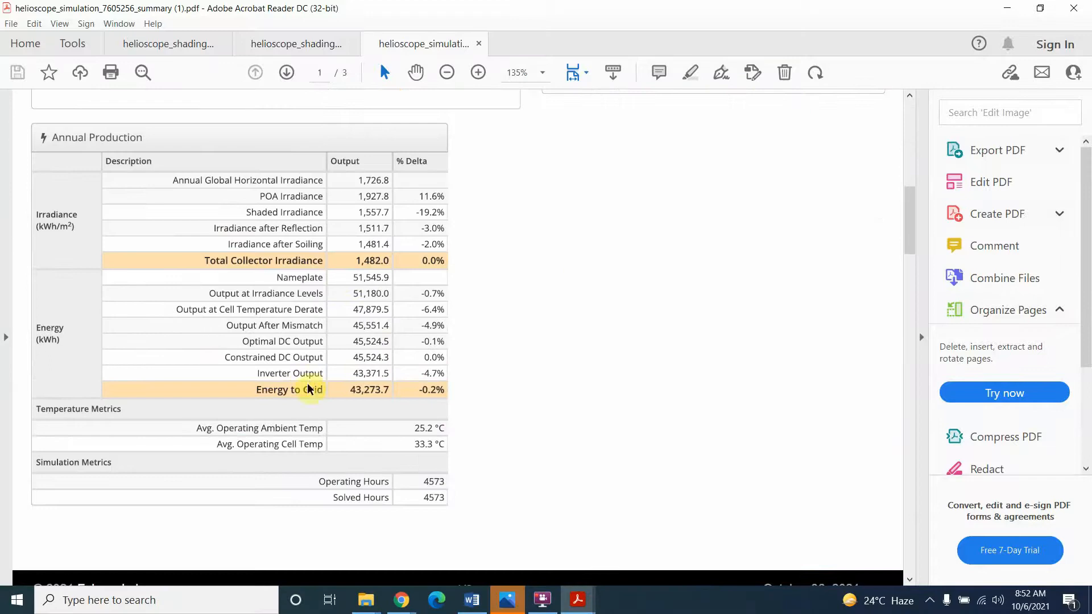
pyautogui.scroll(-17, 365, 446)
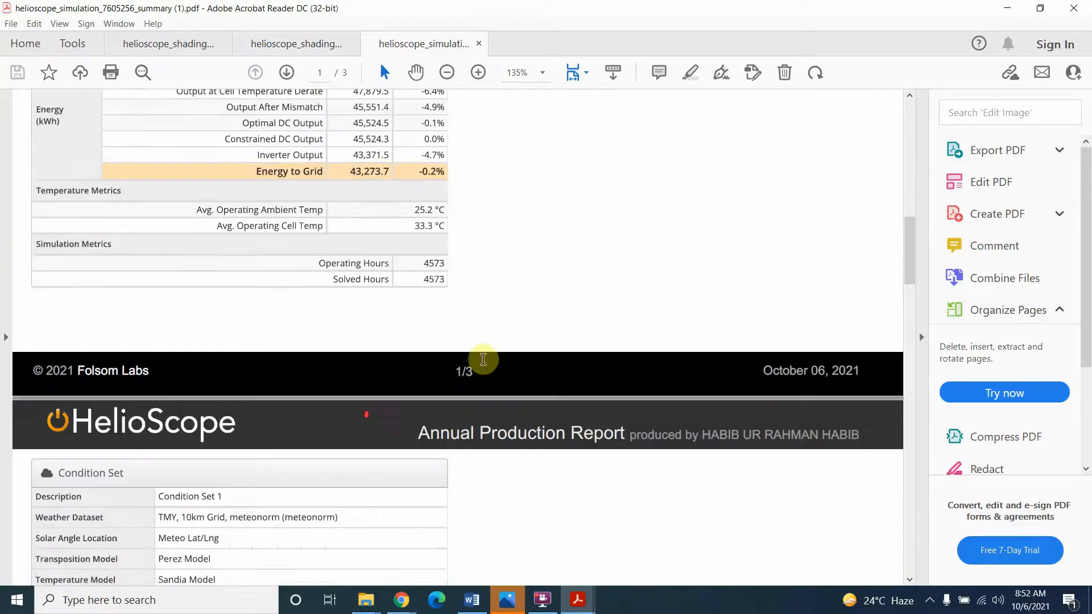
pyautogui.scroll(-9, 205, 398)
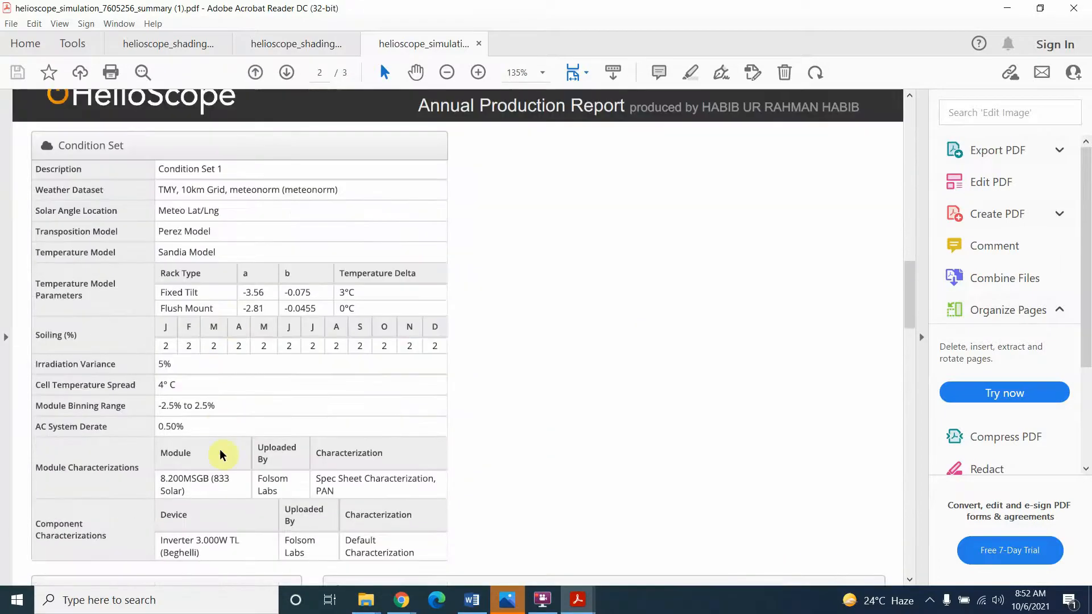
pyautogui.scroll(-1, 269, 394)
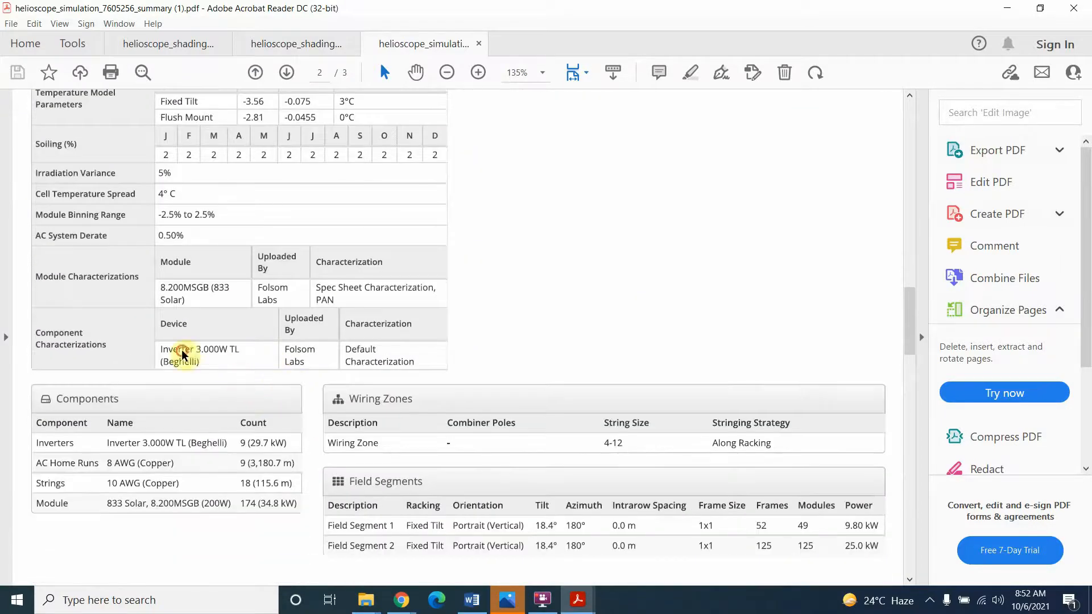
pyautogui.scroll(-13, 182, 353)
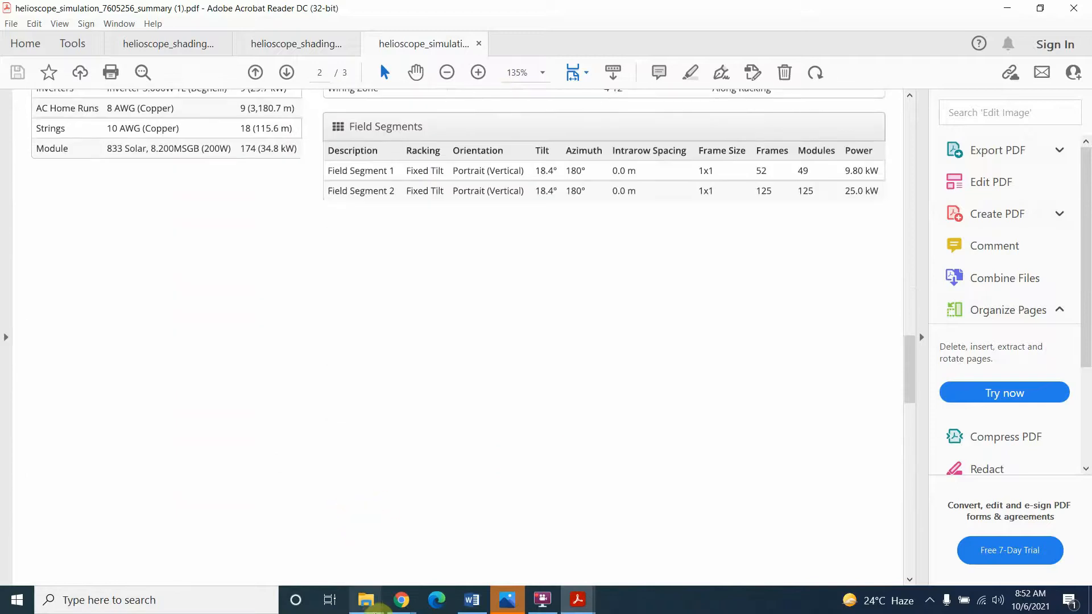
# - Open helioscope_simulation_7605256_summary (2) from the lab3 folder and skim it down to the Field Segments table
pyautogui.moveTo(372, 603)
pyautogui.click(426, 568)
pyautogui.doubleClick(244, 170)
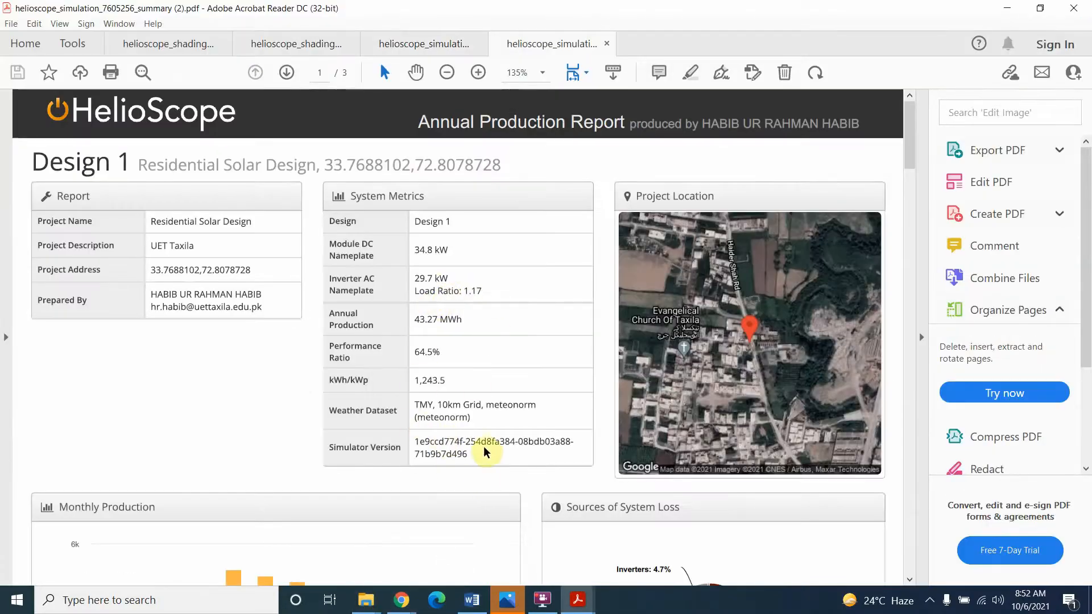
pyautogui.scroll(-20, 481, 452)
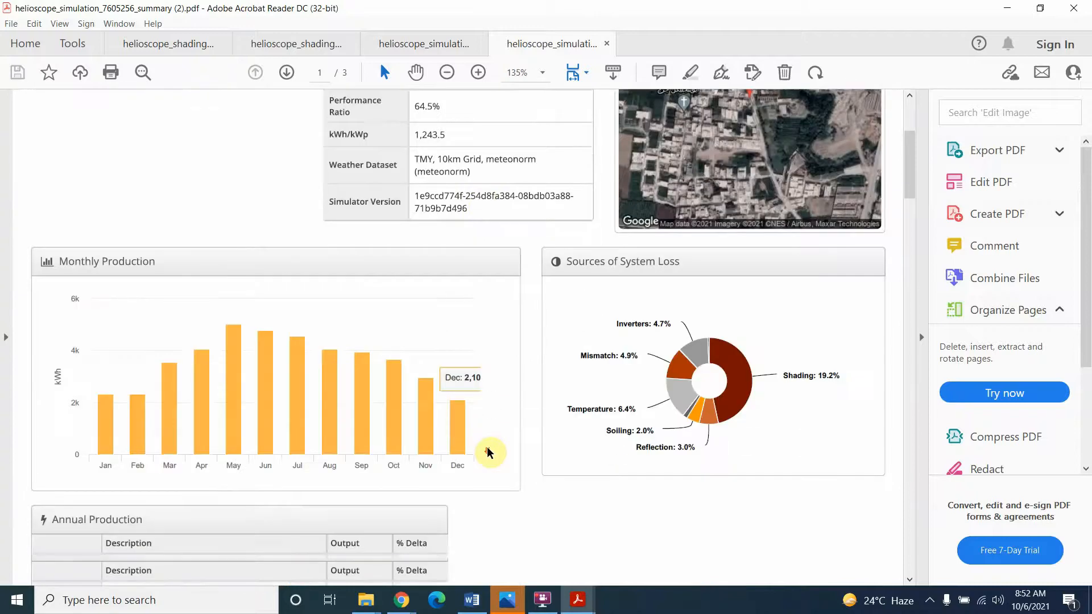
pyautogui.scroll(-6, 480, 446)
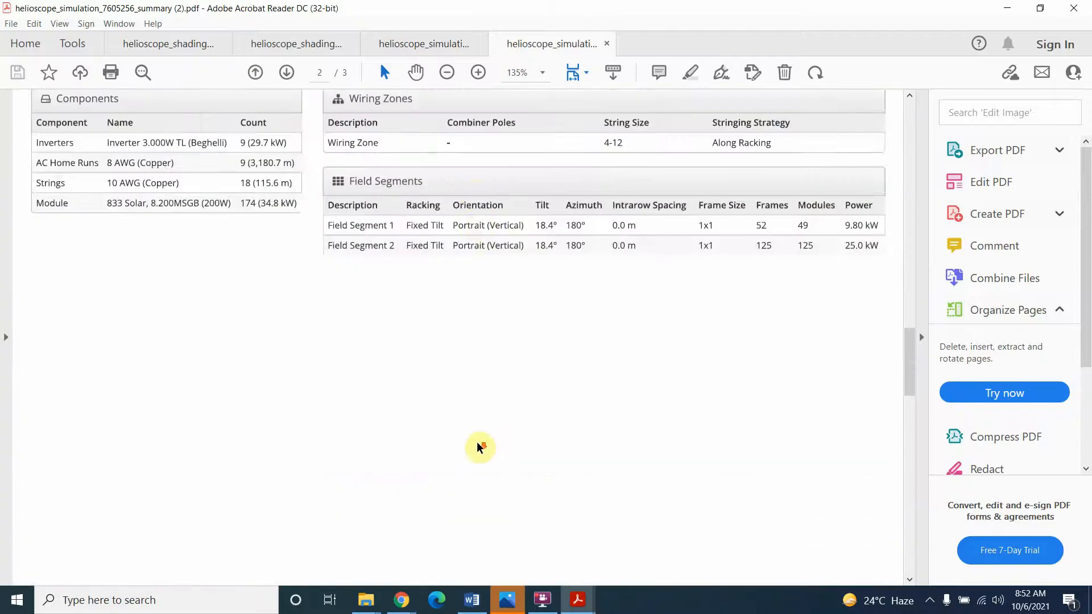
# - Open helioscope_simulation_7605256_summary from the lab3 folder and review its project location, system metrics, components and field segments
pyautogui.moveTo(367, 598)
pyautogui.click(439, 522)
pyautogui.doubleClick(236, 185)
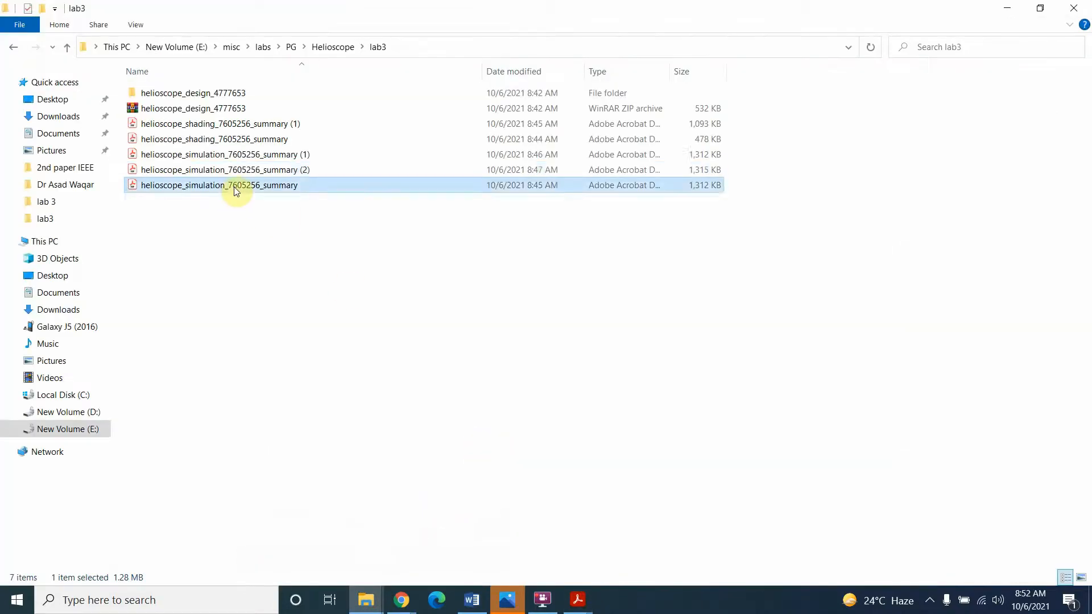
pyautogui.scroll(-5, 537, 442)
pyautogui.scroll(3, 551, 448)
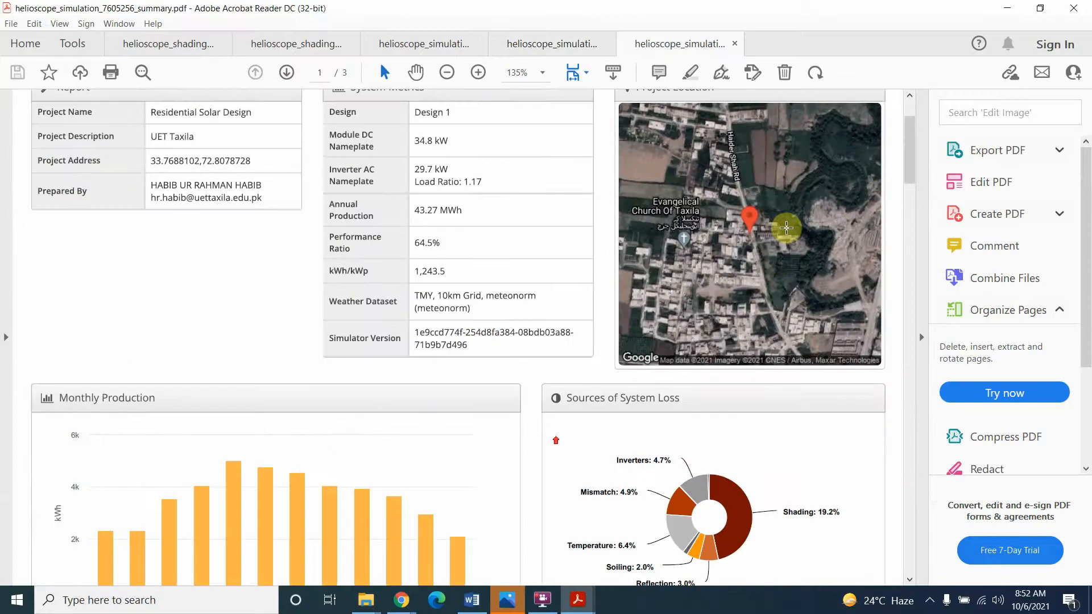
pyautogui.scroll(1, 677, 288)
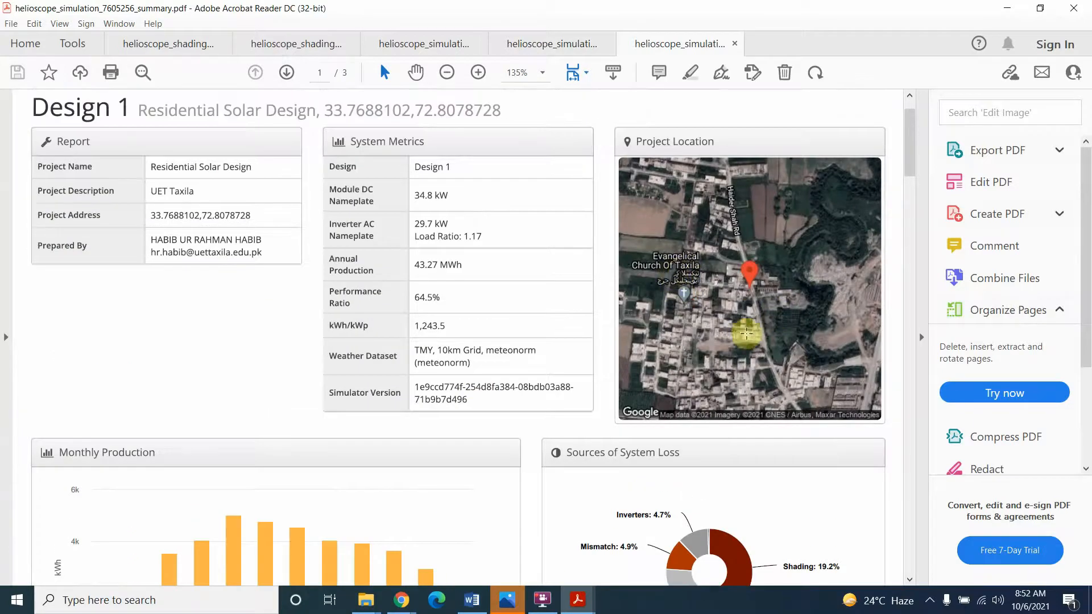
pyautogui.scroll(1, 495, 307)
pyautogui.scroll(-15, 418, 381)
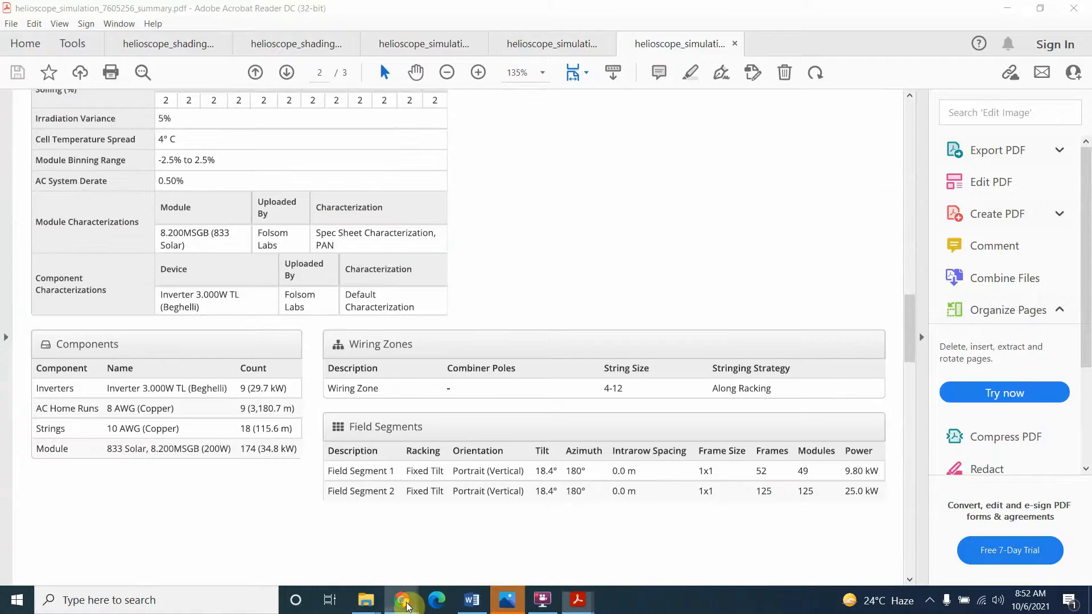
# - Switch to HelioScope in the browser and start a new project named Lab Project3
pyautogui.click(438, 532)
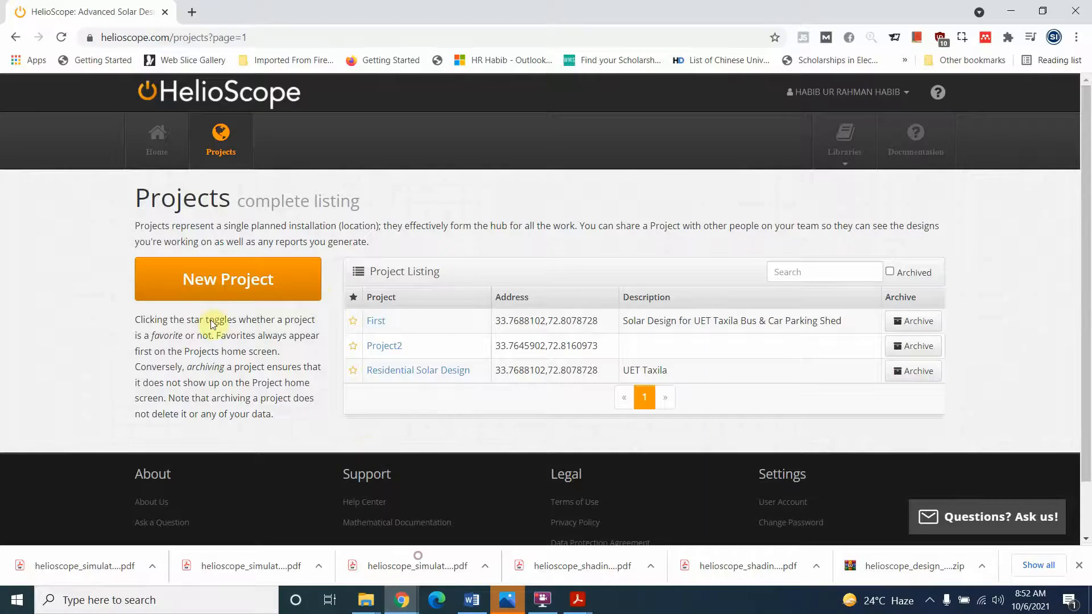
pyautogui.click(318, 293)
pyautogui.click(355, 186)
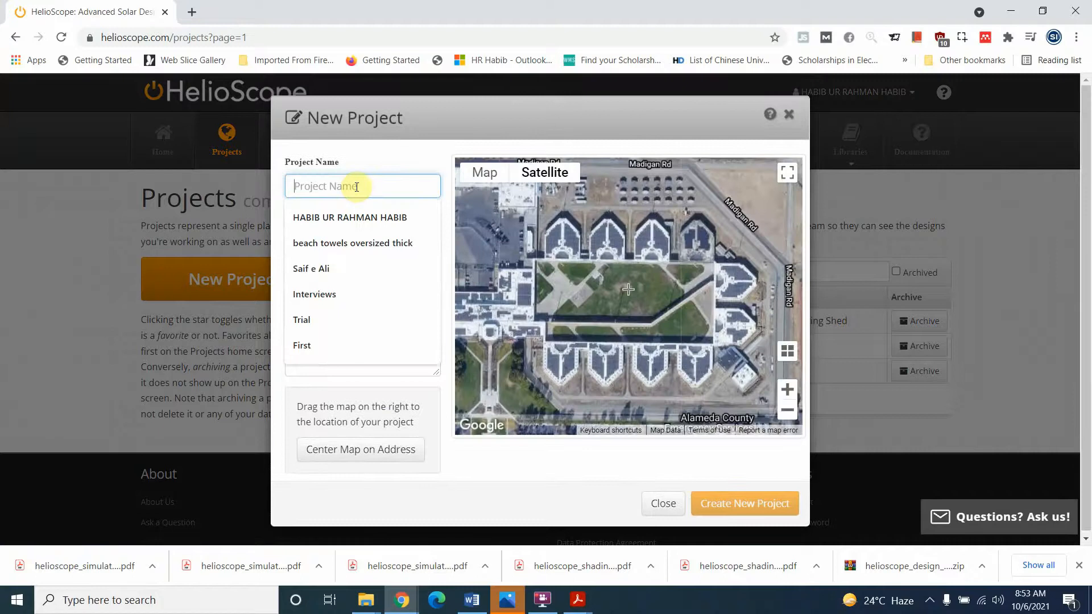
pyautogui.write('P')
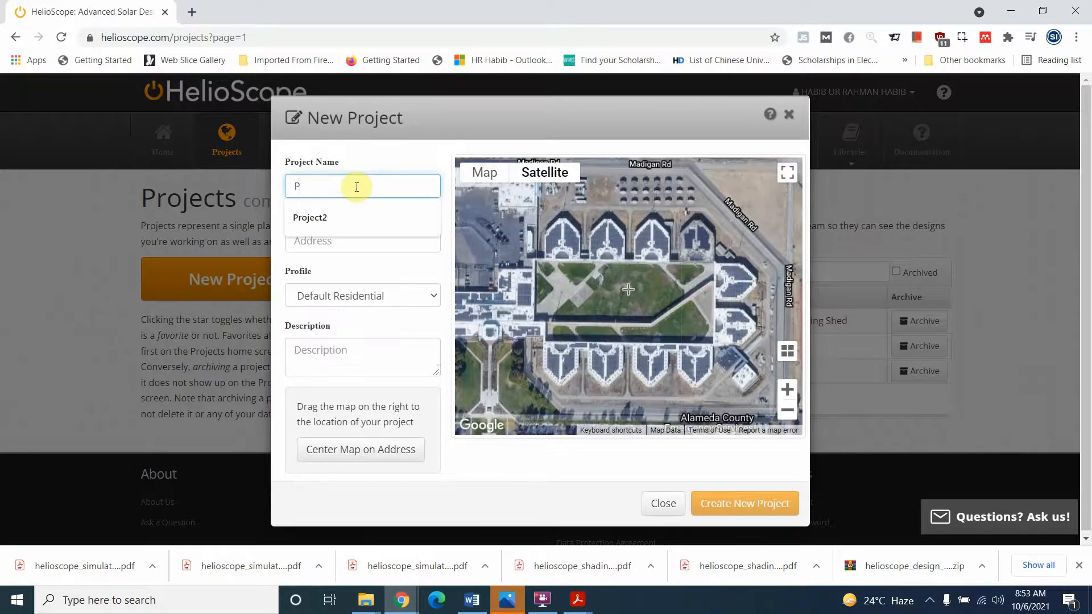
pyautogui.press('BackSpace')
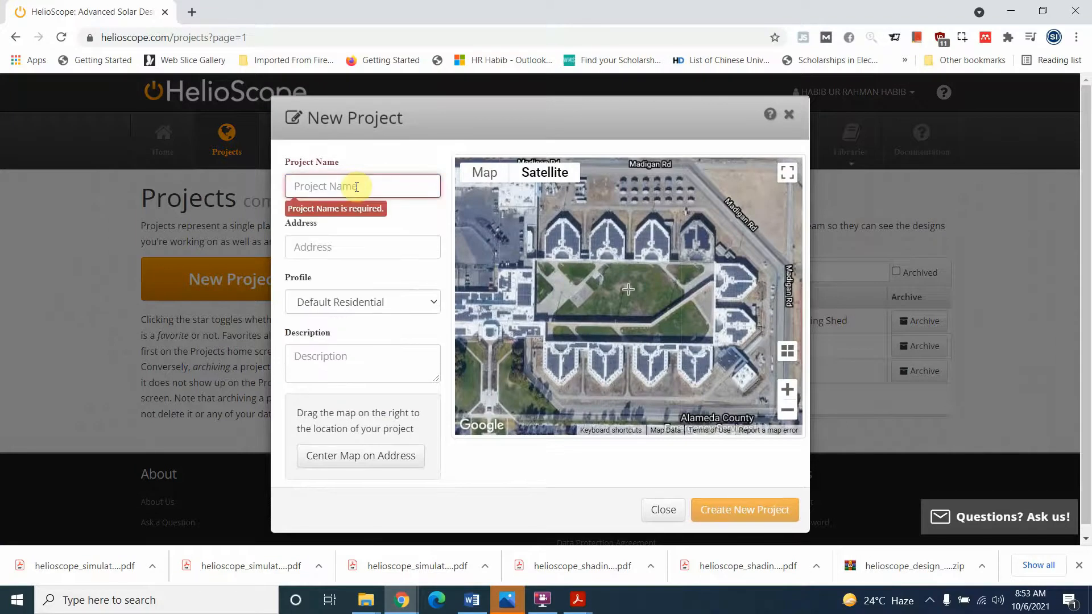
pyautogui.write('Lab Project3')
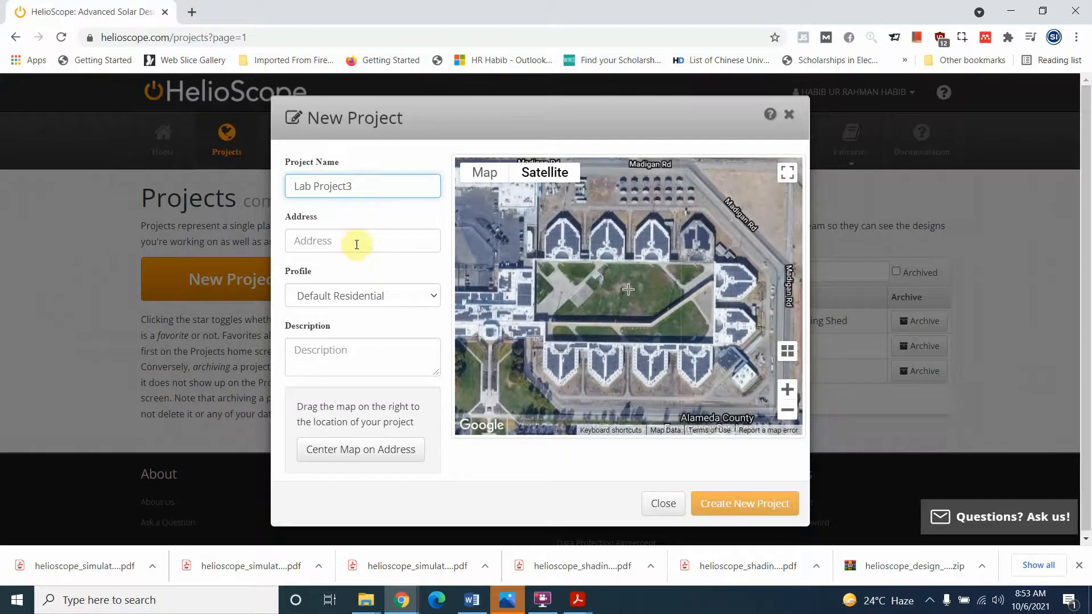
# - Give the project the address 33.7645902,72.8160973 and the description UET Taxila Buildings, and create it with the Default Residential profile
pyautogui.click(357, 244)
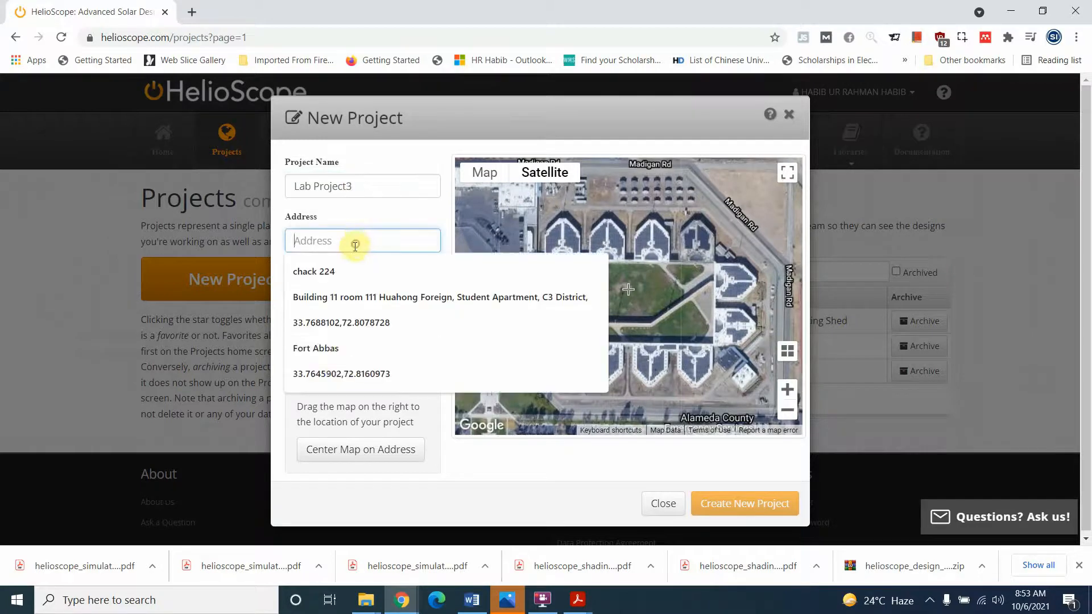
pyautogui.click(338, 375)
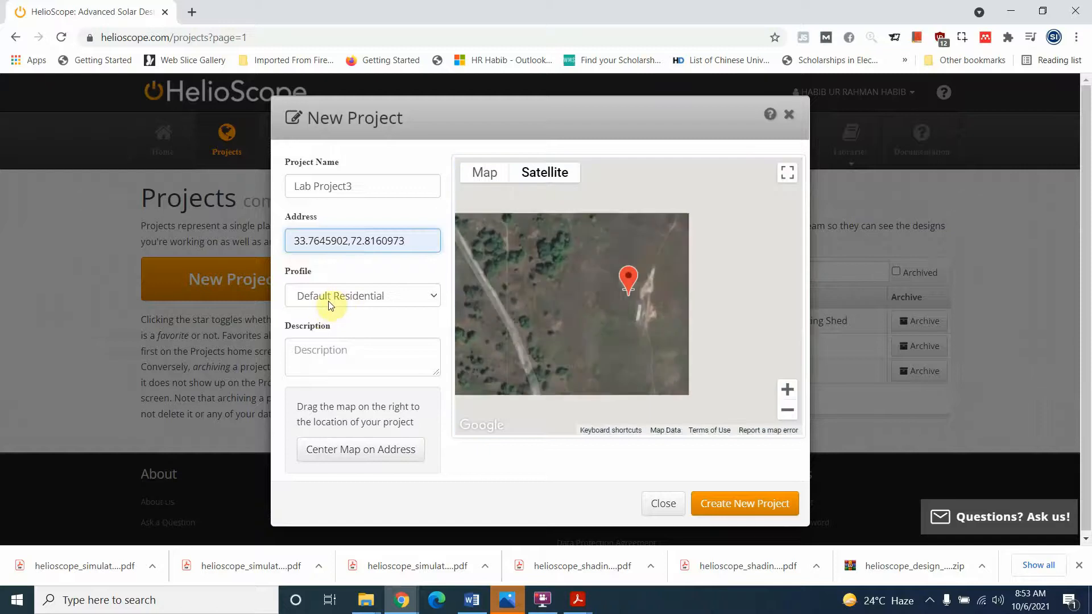
pyautogui.click(345, 355)
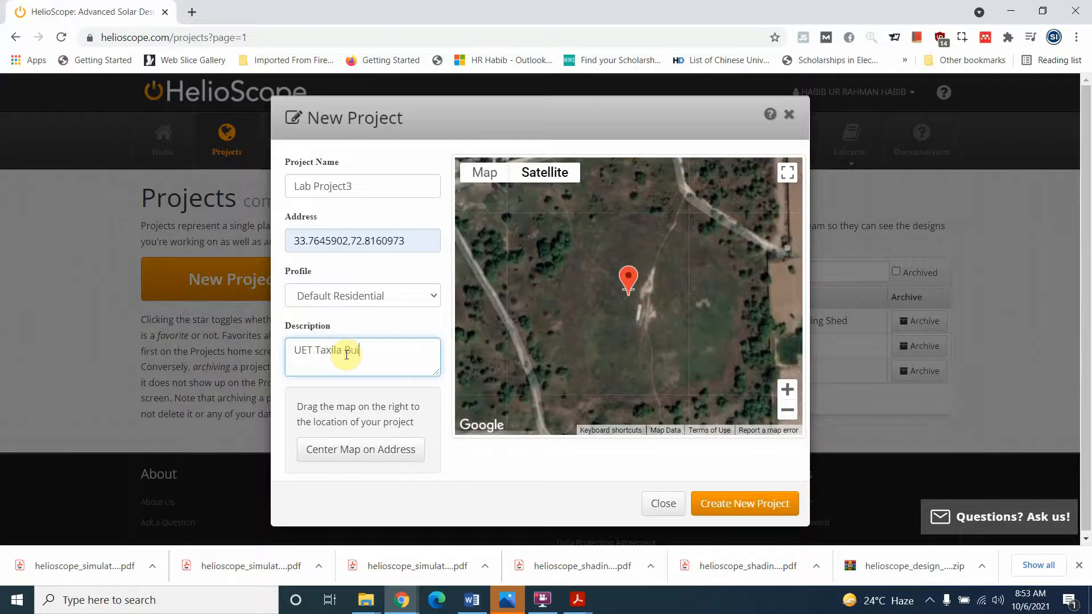
pyautogui.click(711, 506)
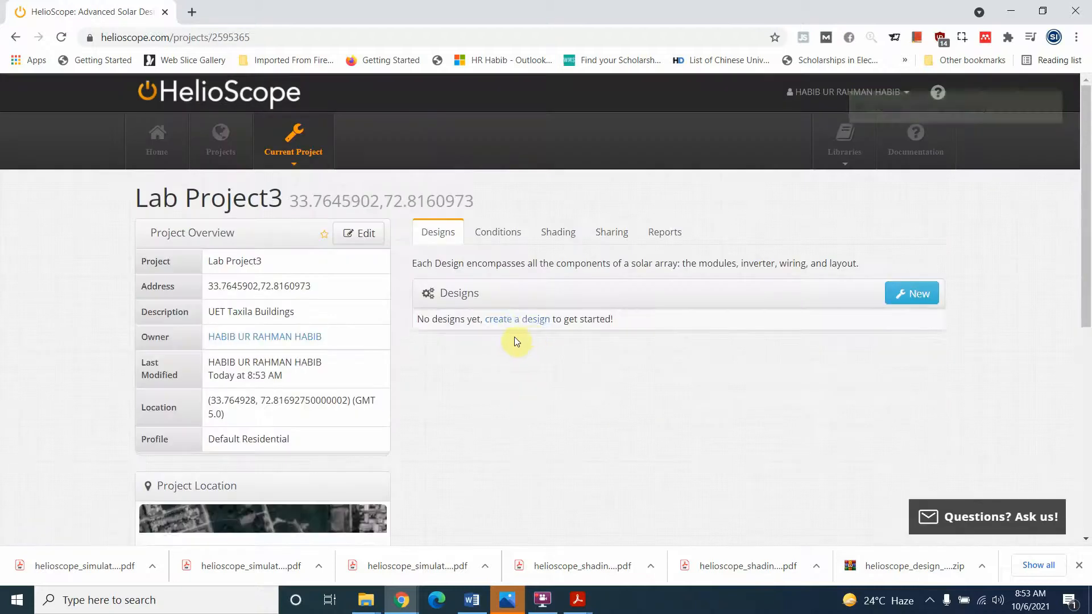
# - Create a new design named Design 1 in the project without cloning an existing one
pyautogui.click(912, 294)
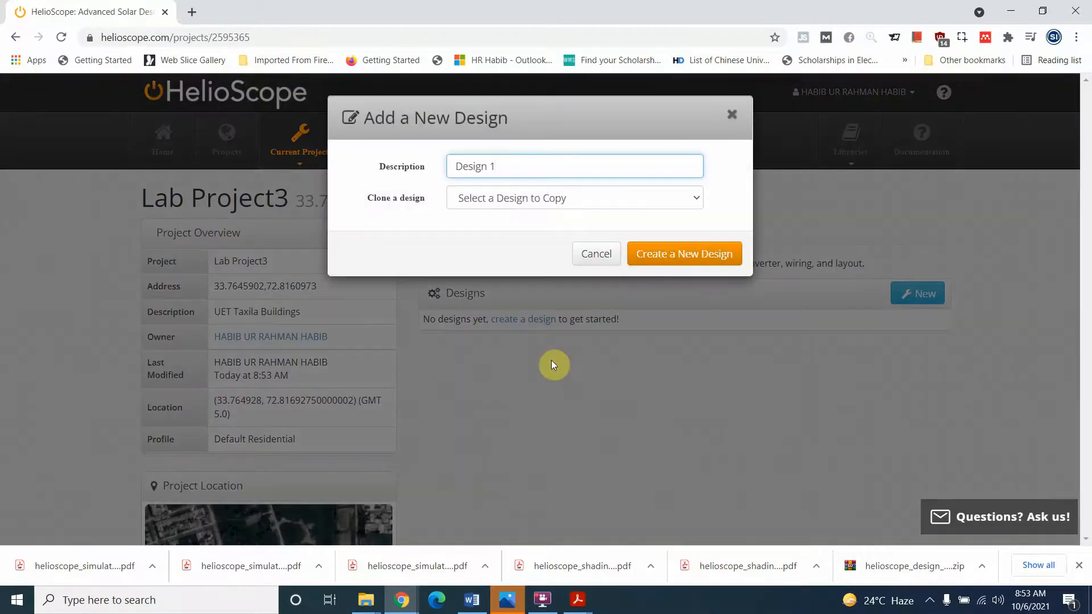
pyautogui.click(647, 250)
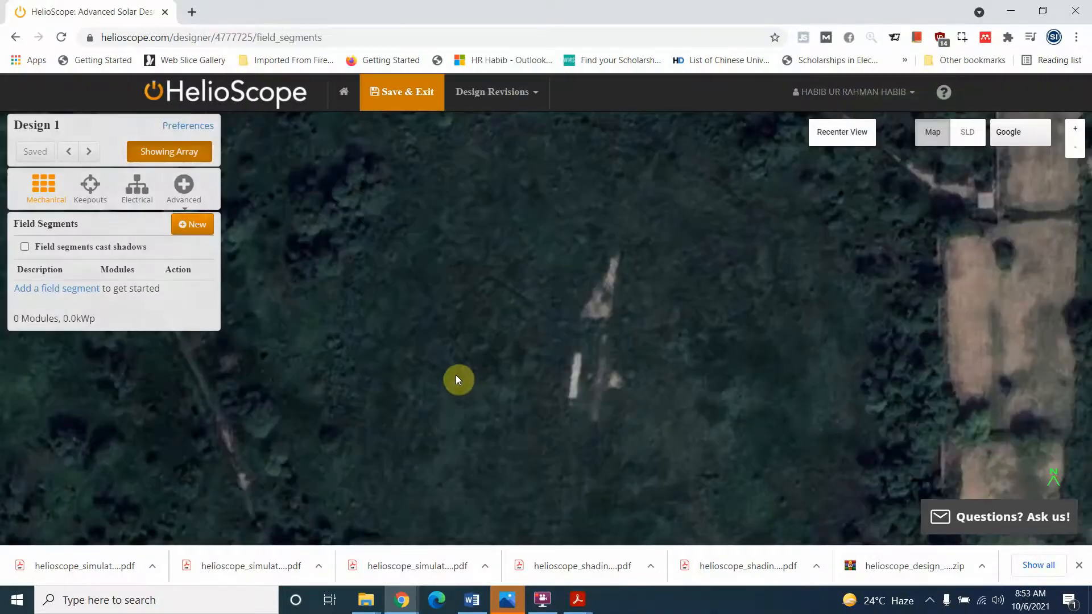
# - Try to switch the design's map imagery to Nearmap
pyautogui.click(1015, 137)
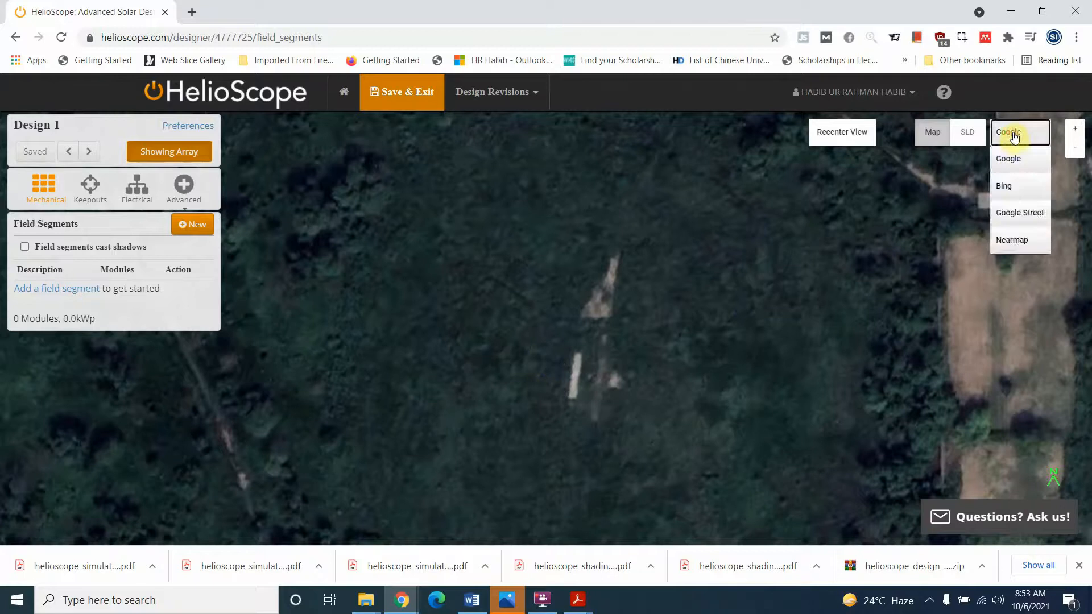
pyautogui.click(1014, 242)
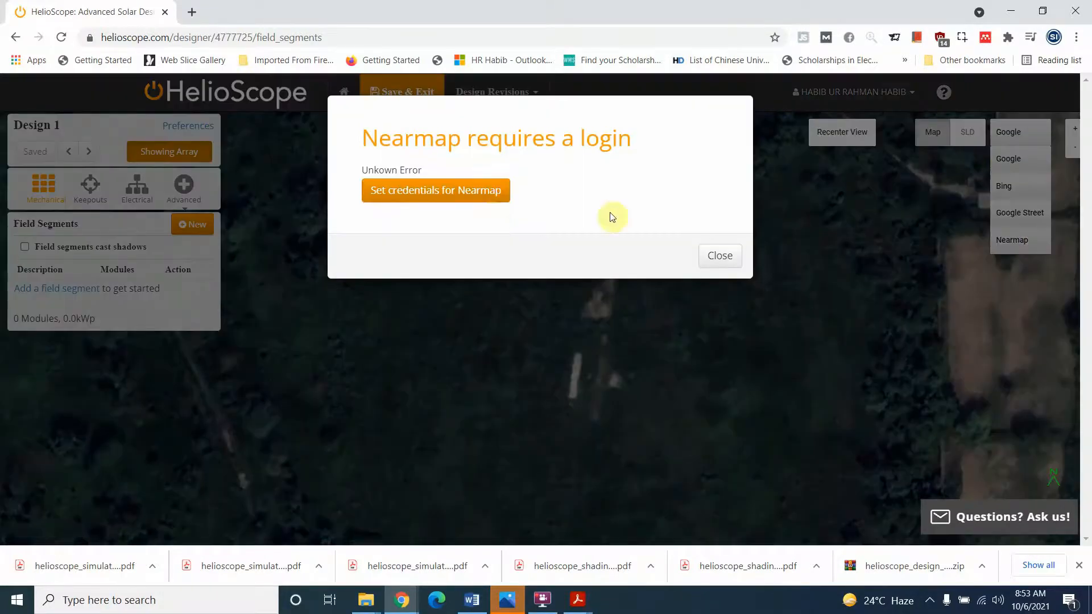
pyautogui.click(711, 258)
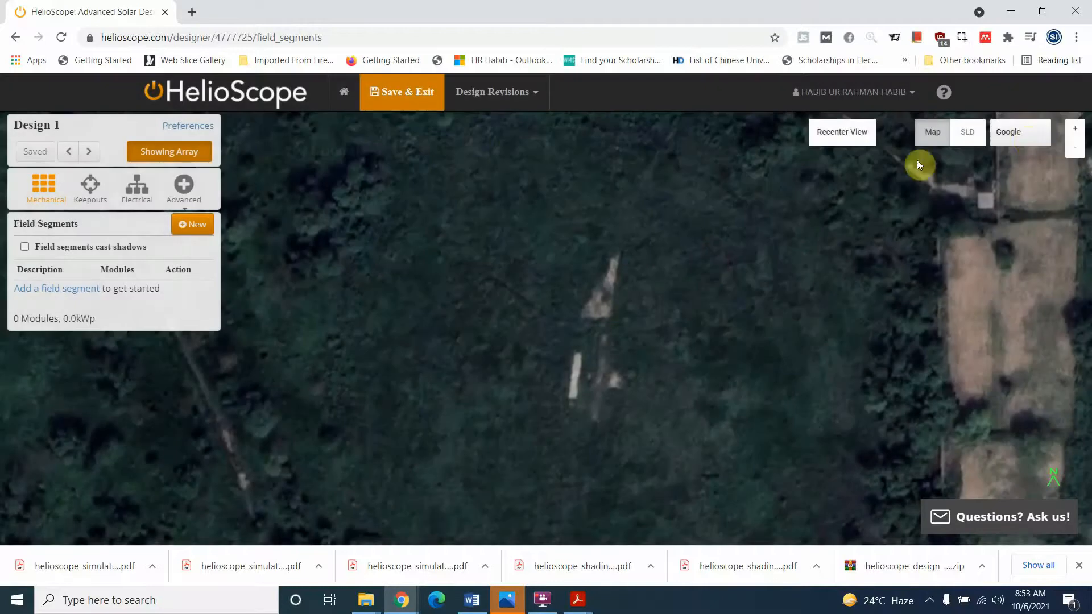
# - Try to restore the Google map imagery by saving and exiting Design 1 and reopening it in the designer
pyautogui.click(1028, 140)
pyautogui.click(604, 281)
pyautogui.moveTo(812, 302); pyautogui.dragTo(544, 366)
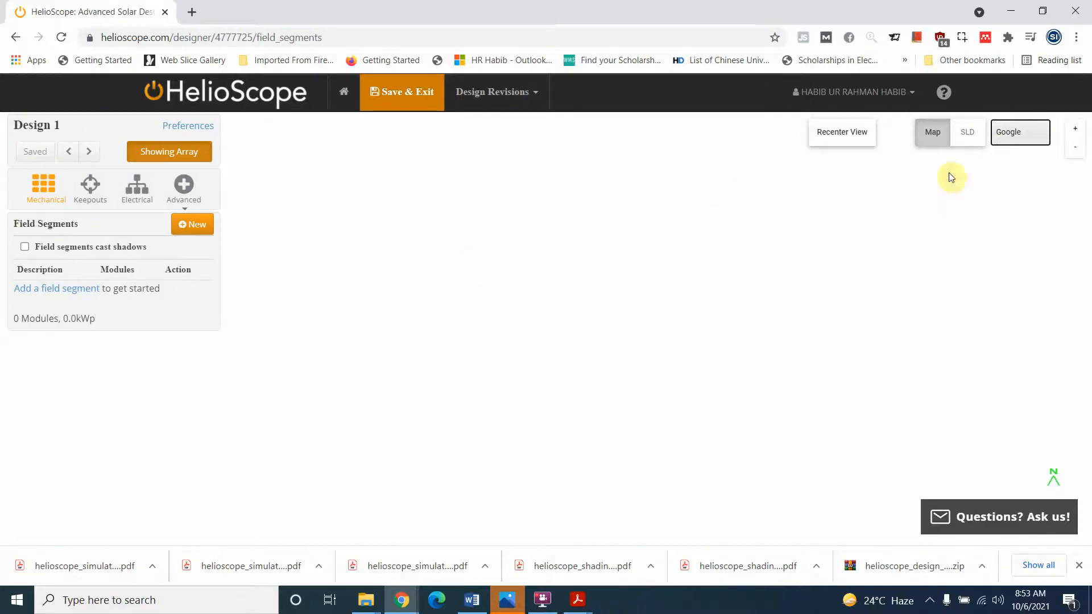
pyautogui.click(1018, 134)
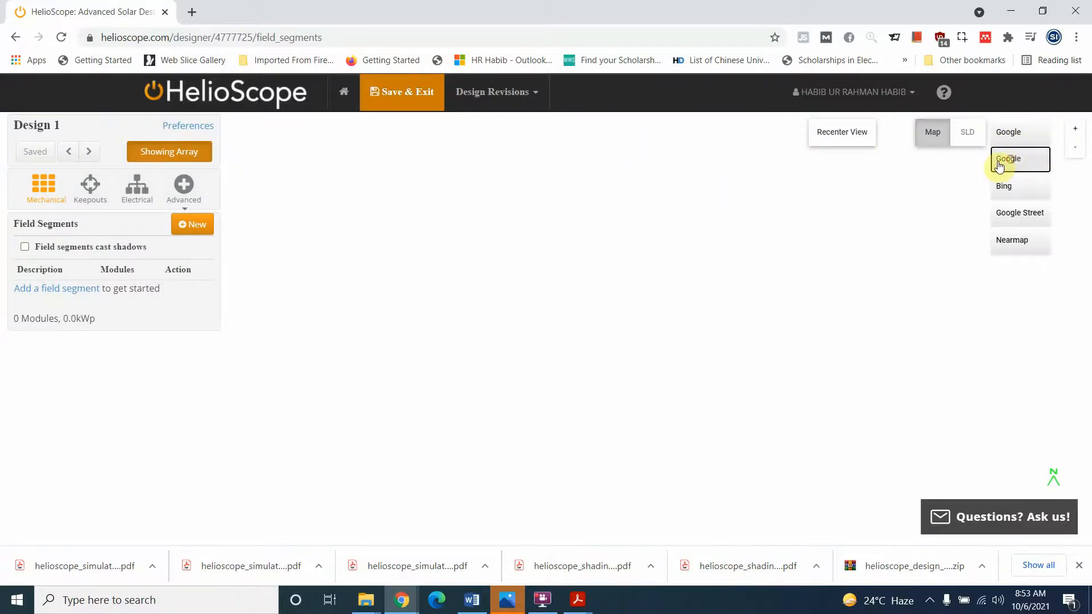
pyautogui.click(395, 101)
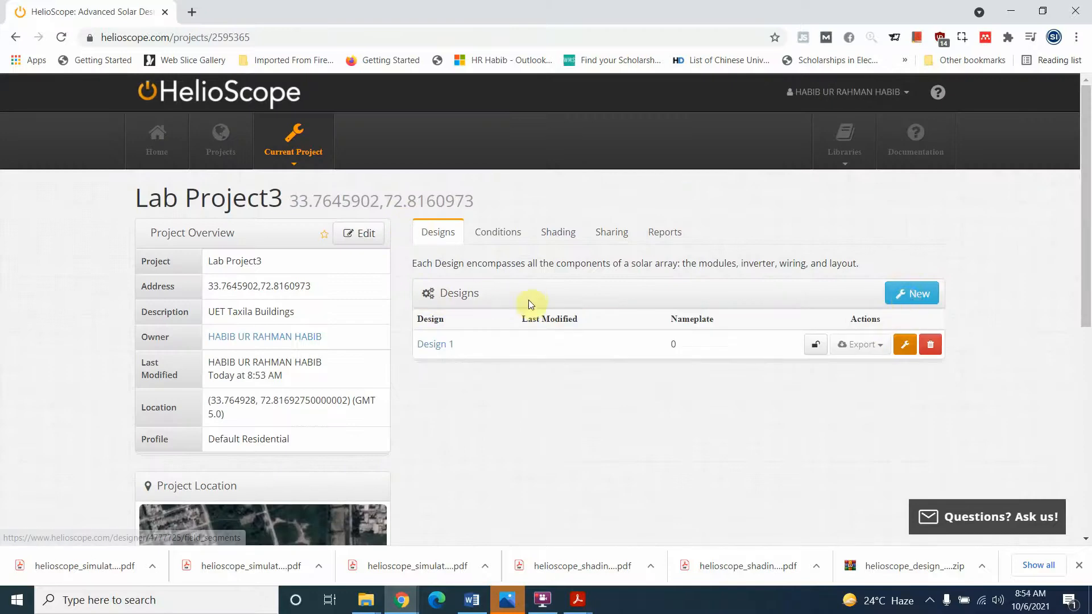
pyautogui.click(901, 346)
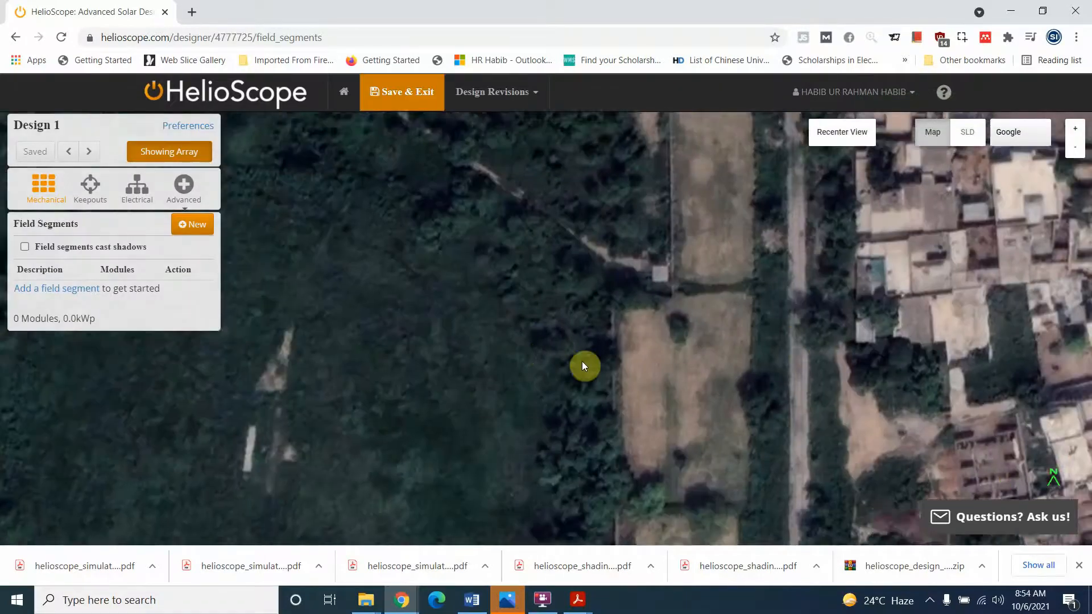
# - Draw an L-shaped field segment about 61 m long and 23 m wide over the bare brown plot north of the houses
pyautogui.moveTo(581, 362); pyautogui.dragTo(524, 371)
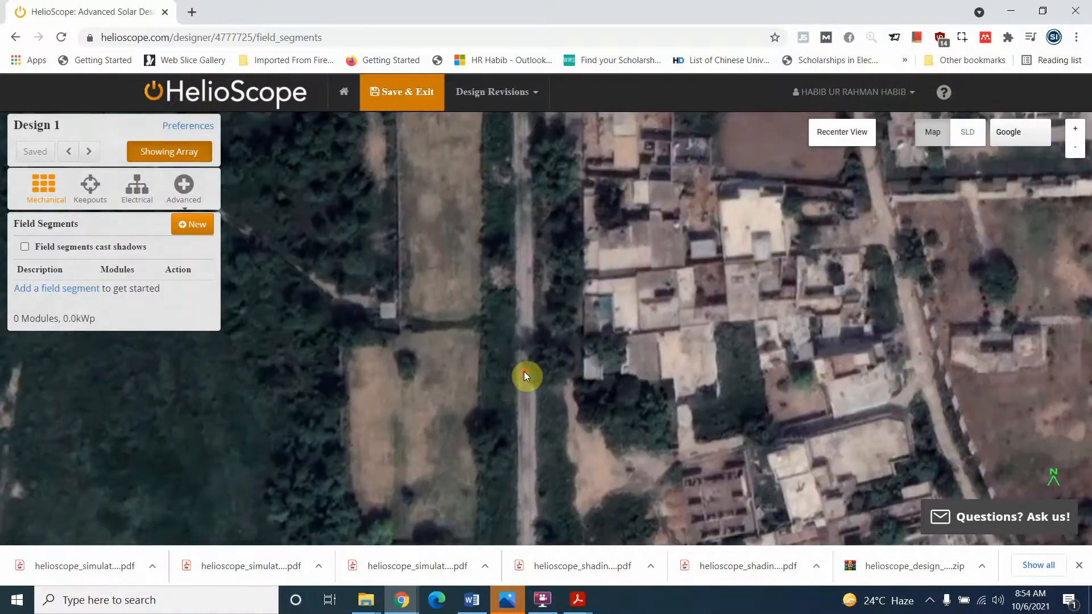
pyautogui.moveTo(548, 289); pyautogui.dragTo(524, 419)
pyautogui.moveTo(572, 346); pyautogui.dragTo(475, 407)
pyautogui.moveTo(639, 395); pyautogui.dragTo(487, 451)
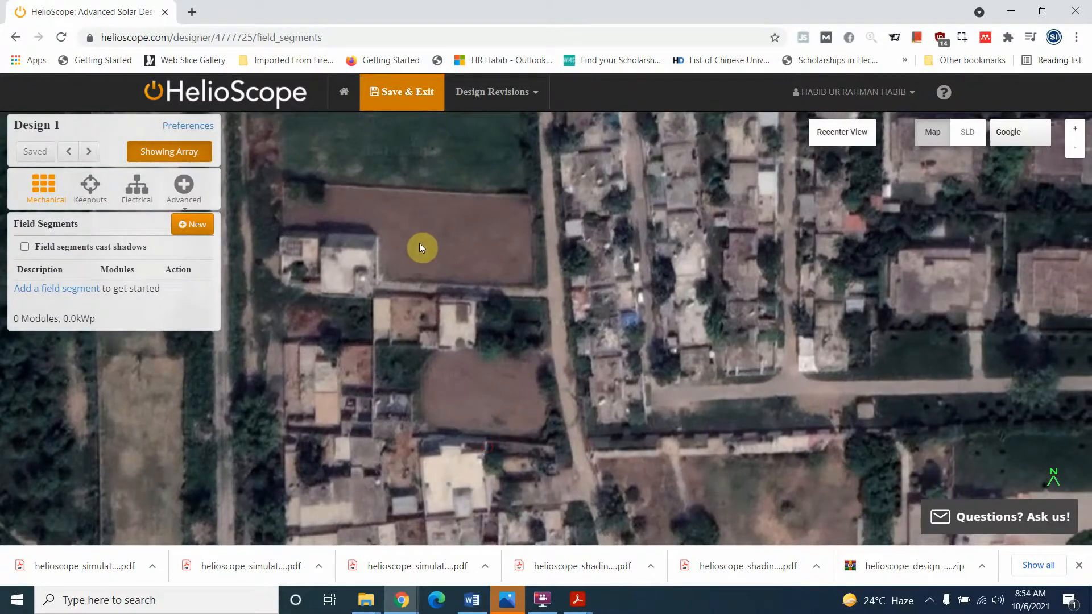
pyautogui.click(190, 224)
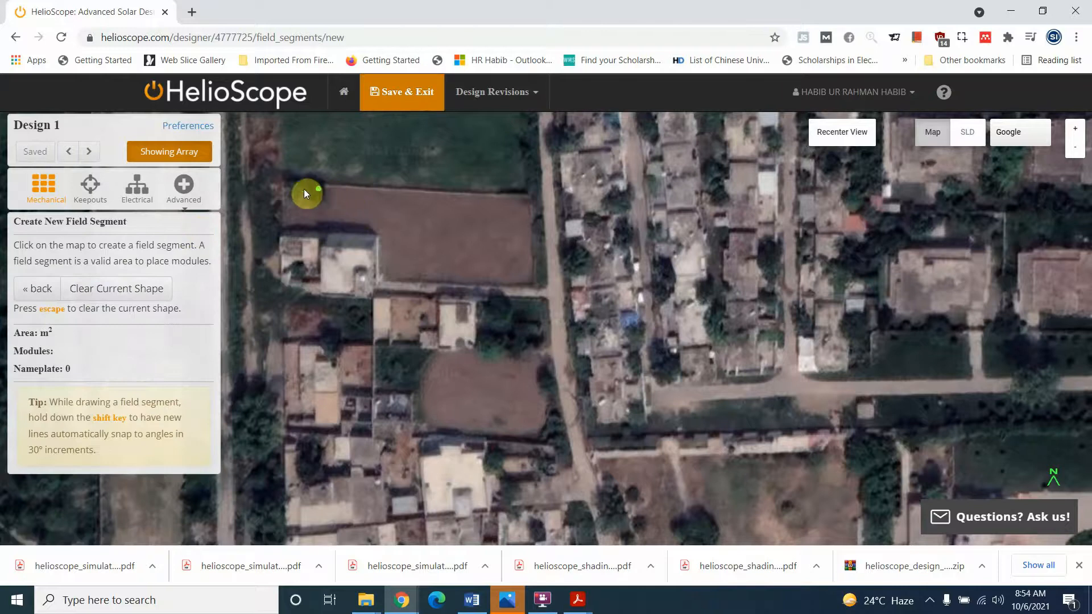
pyautogui.click(286, 186)
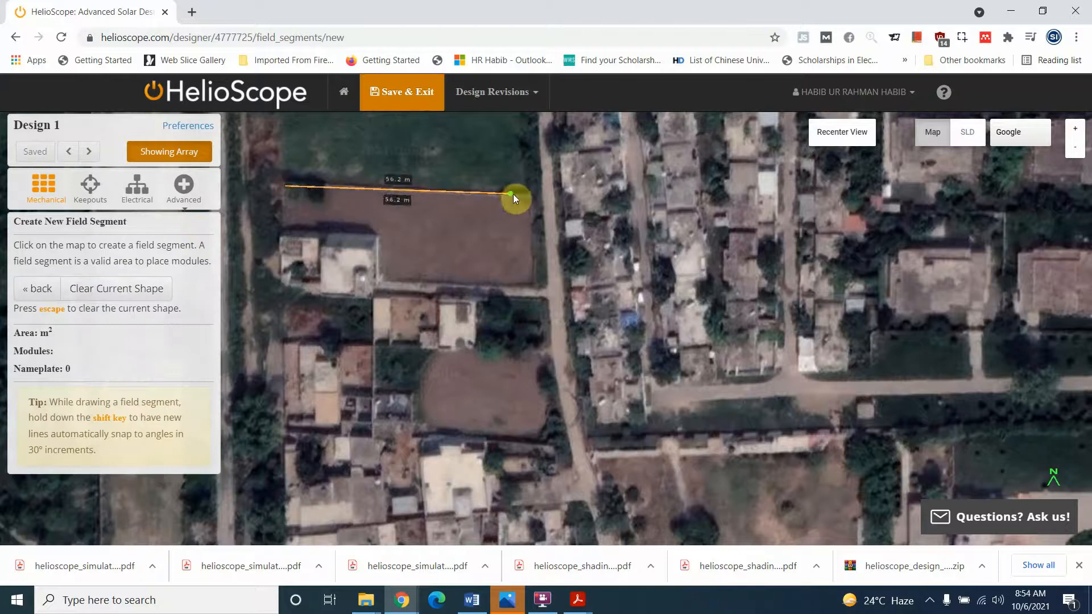
pyautogui.click(530, 197)
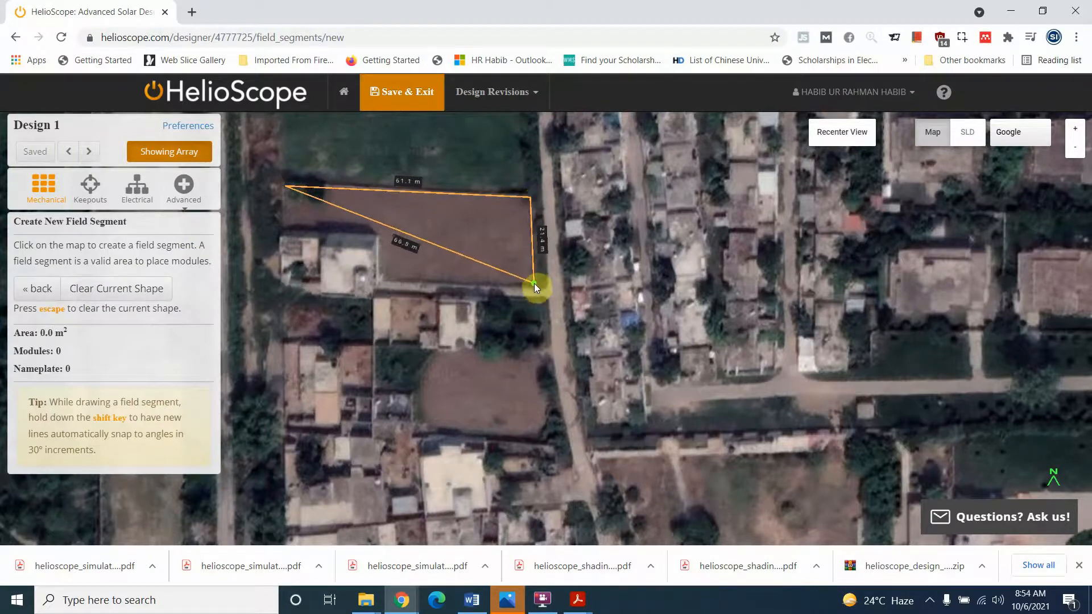
pyautogui.click(534, 282)
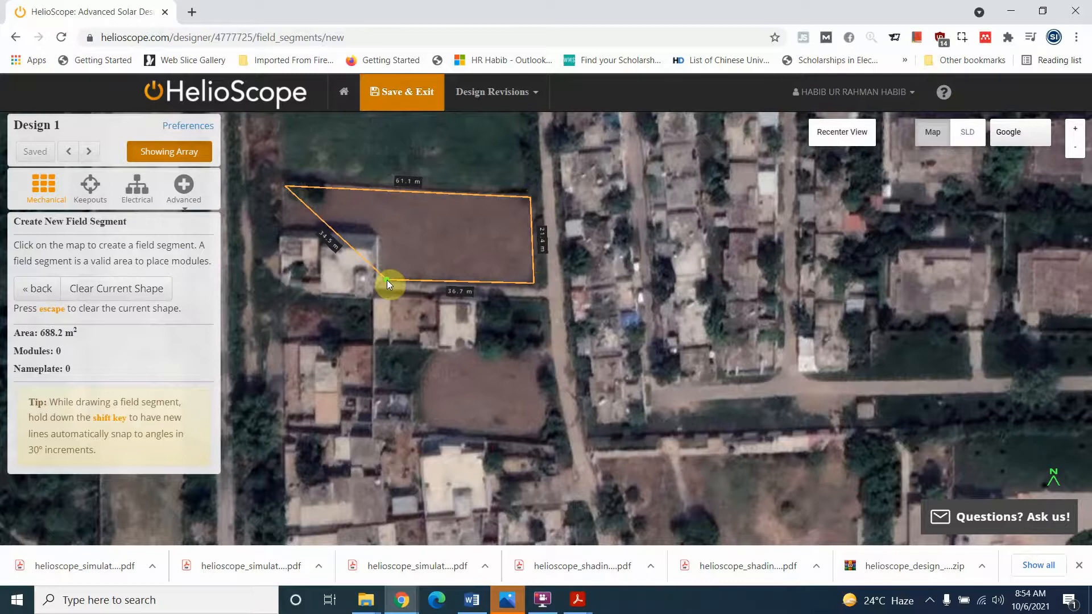
pyautogui.click(387, 280)
pyautogui.click(382, 233)
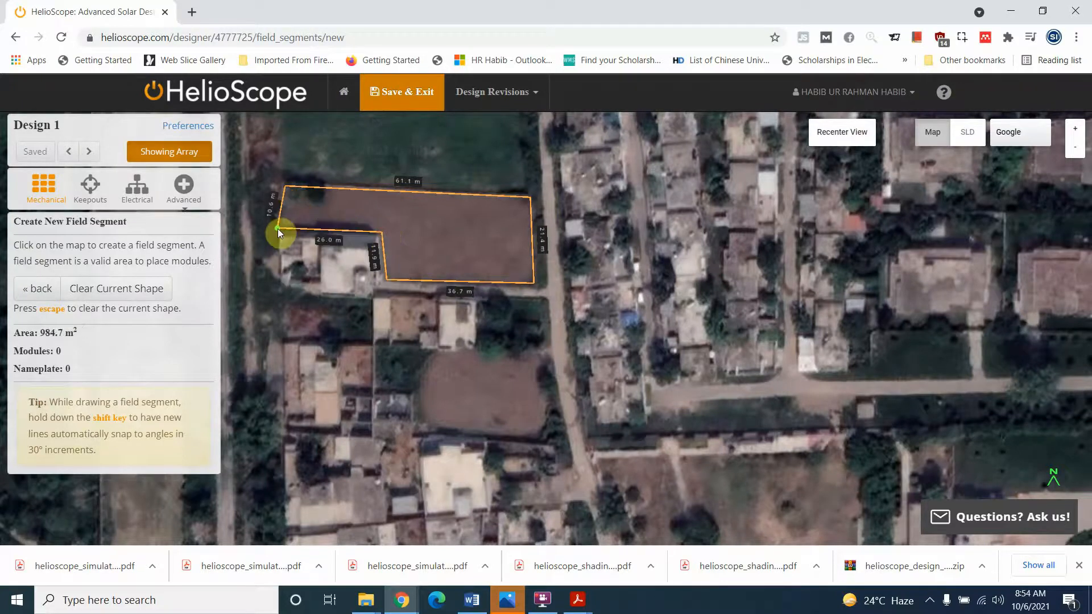
pyautogui.click(282, 230)
pyautogui.click(286, 189)
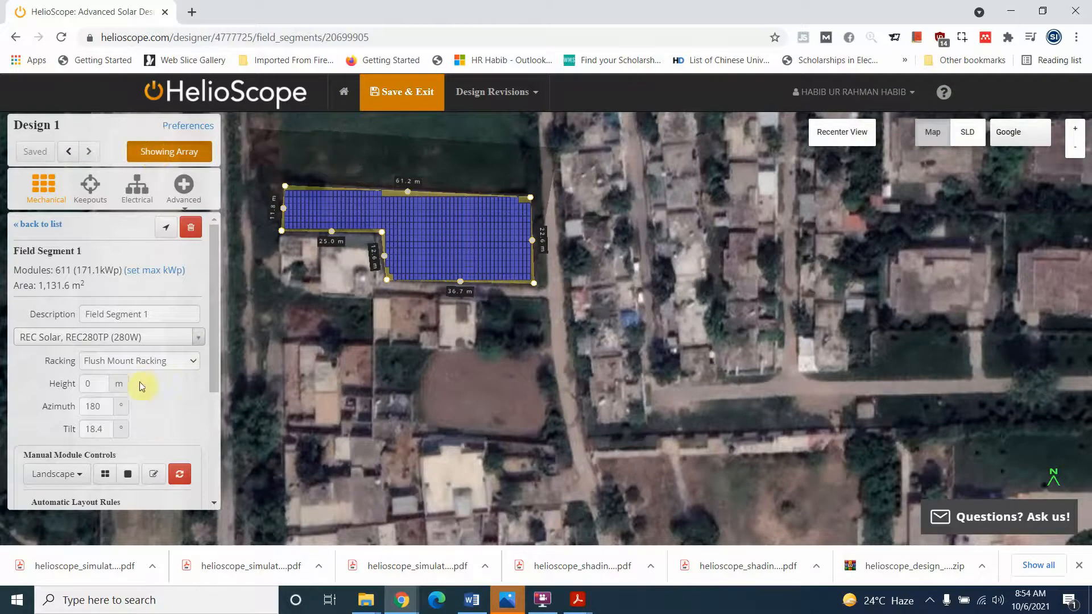
# - Search the module library for solar and assign the 833 Solar, 8.190MS (190W) module to the field segment
pyautogui.scroll(-1, 131, 342)
pyautogui.click(126, 267)
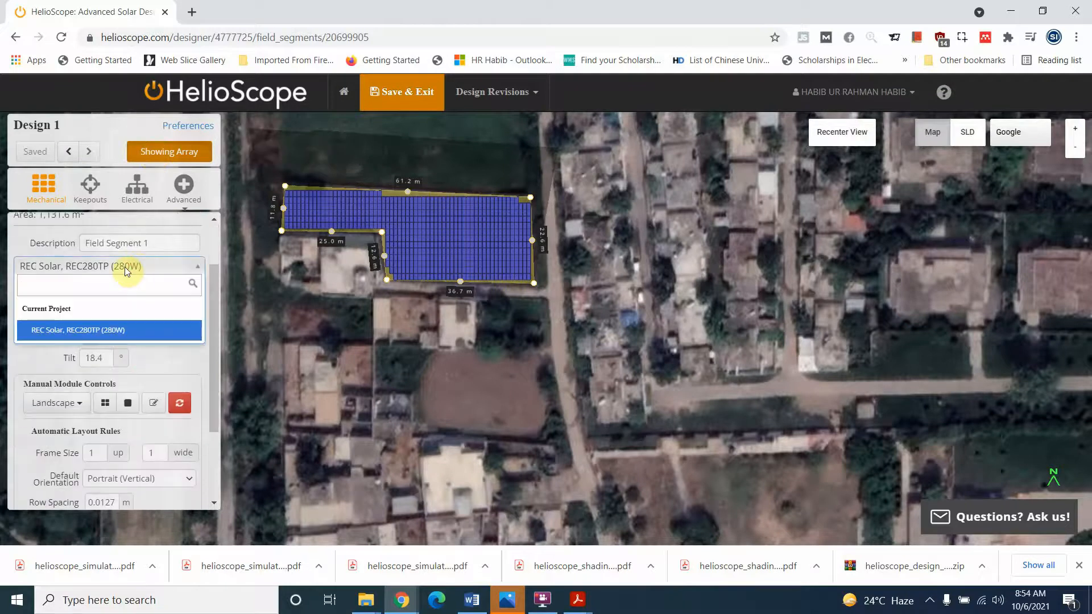
pyautogui.write('solar')
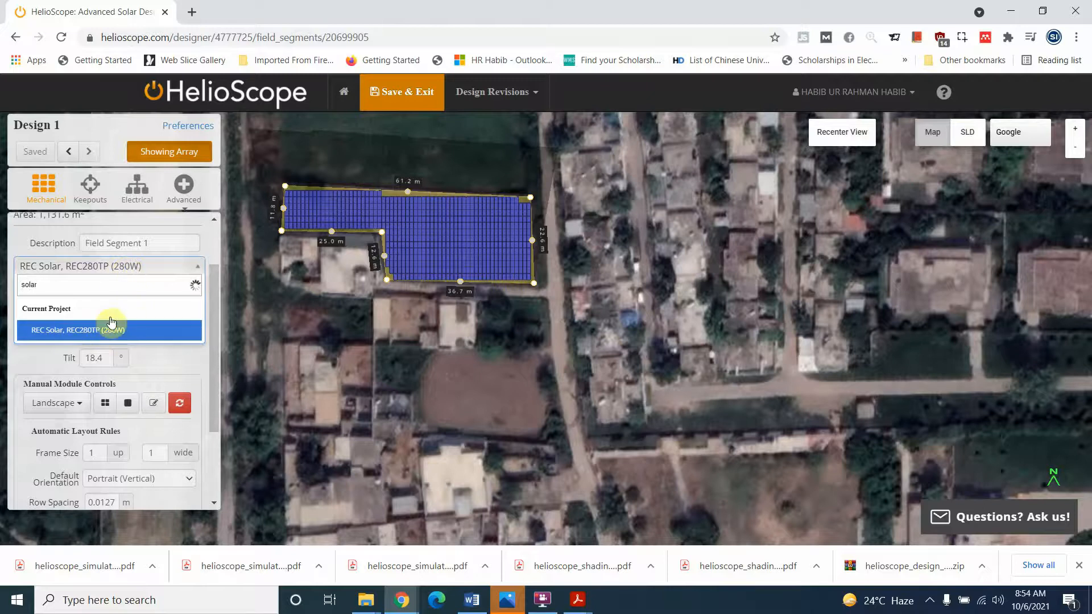
pyautogui.scroll(-3, 120, 411)
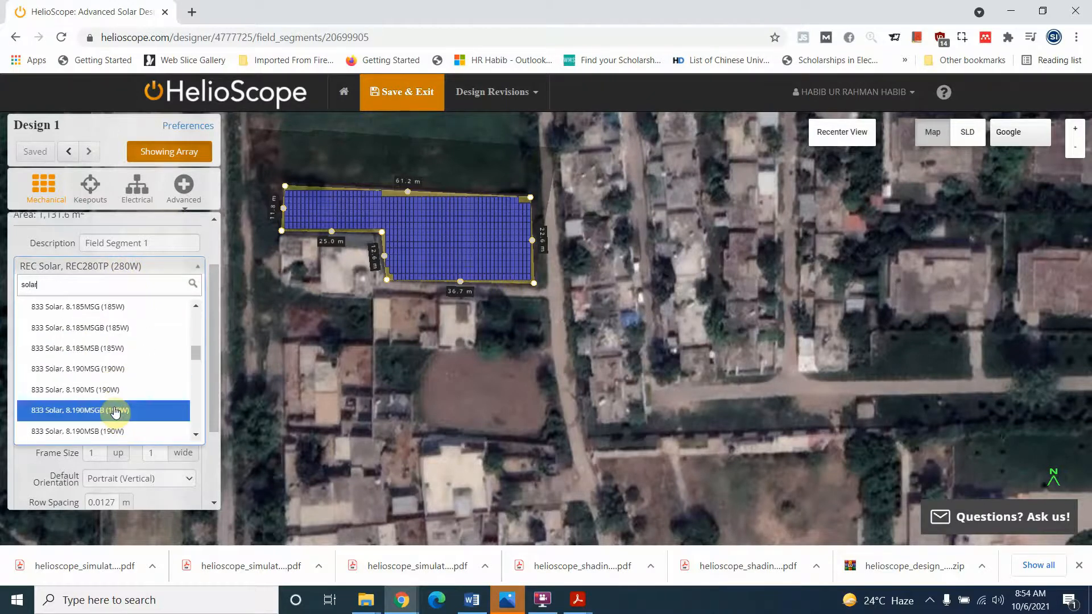
pyautogui.click(64, 398)
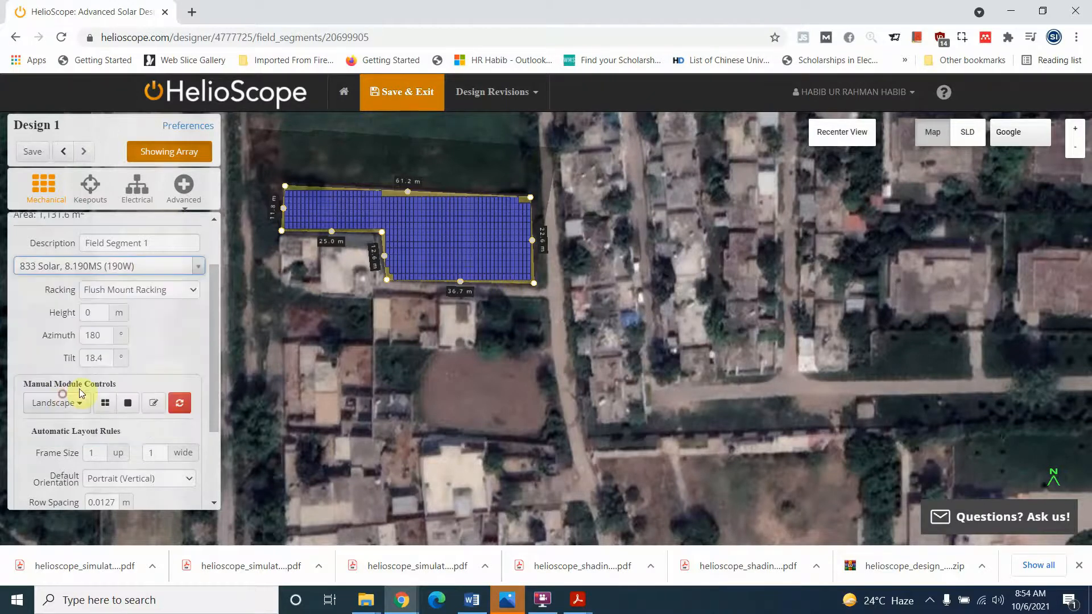
# - Try module heights of 5 m and 3 m for the field segment and set the height to 2 m
pyautogui.click(91, 311)
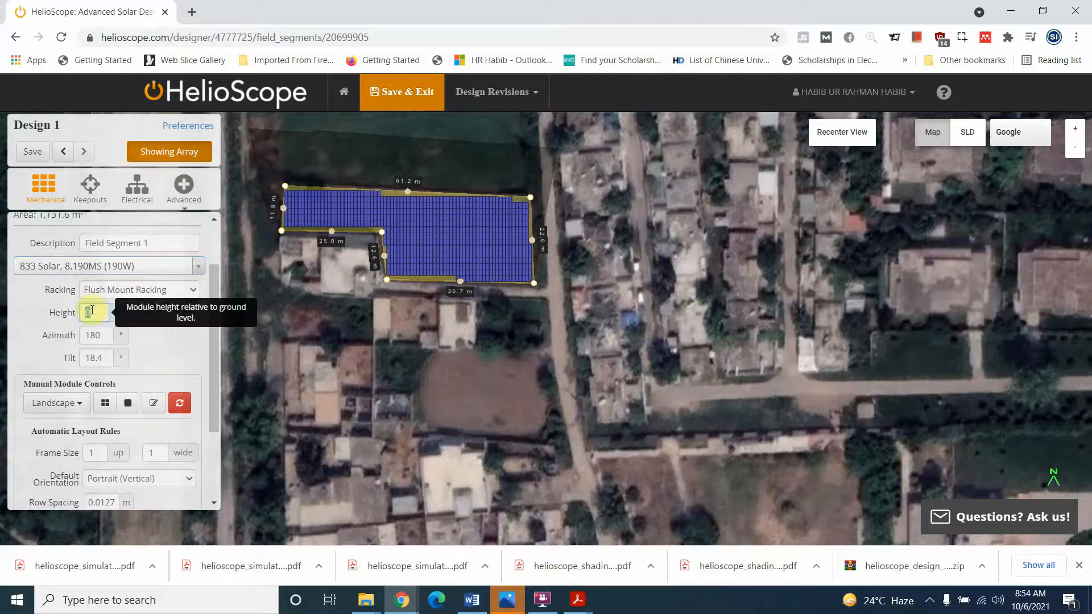
pyautogui.write('5')
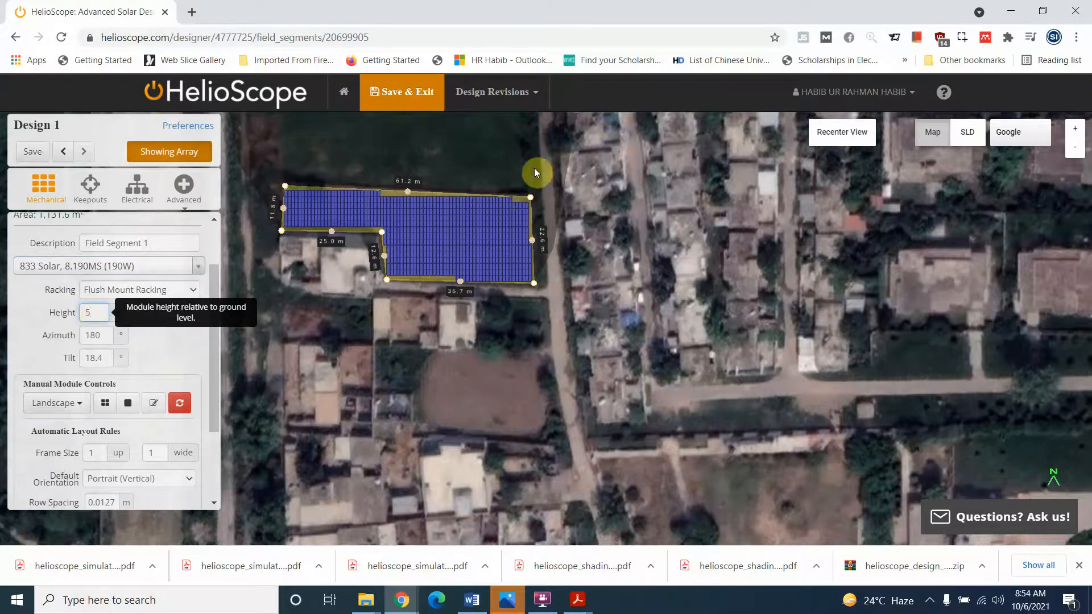
pyautogui.moveTo(630, 206); pyautogui.dragTo(637, 327)
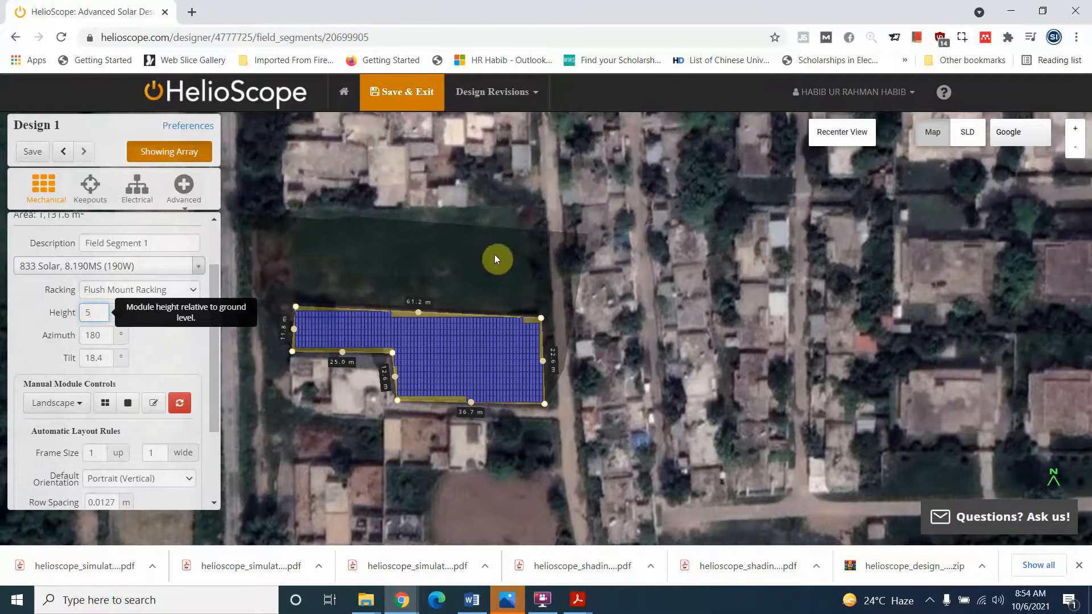
pyautogui.doubleClick(91, 312)
pyautogui.write('3')
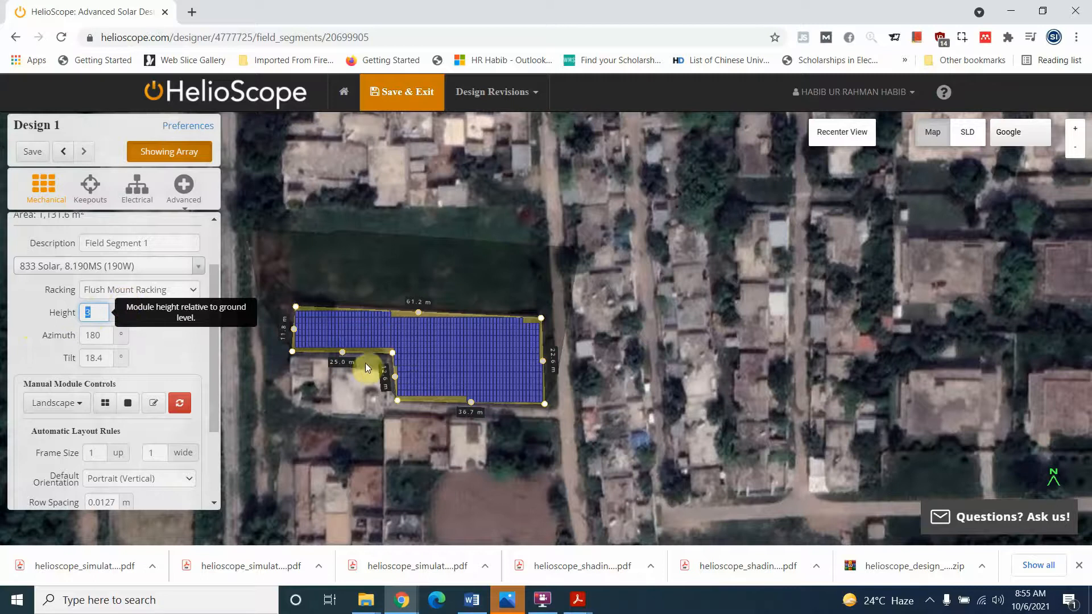
pyautogui.write('2')
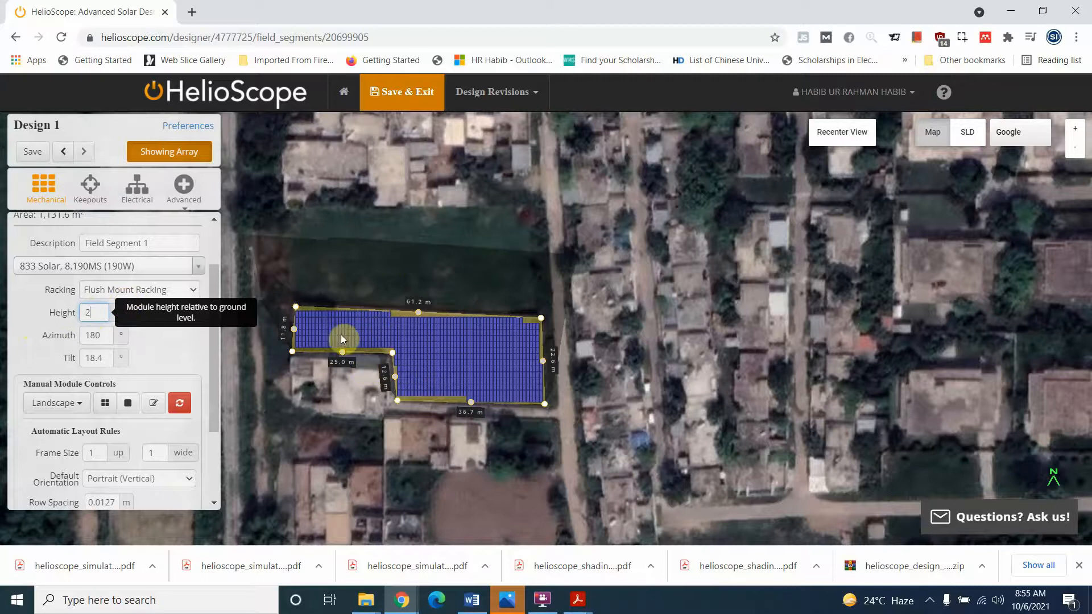
# - Try a module height of 21 m for the field segment and set the height to 1 m
pyautogui.write('1')
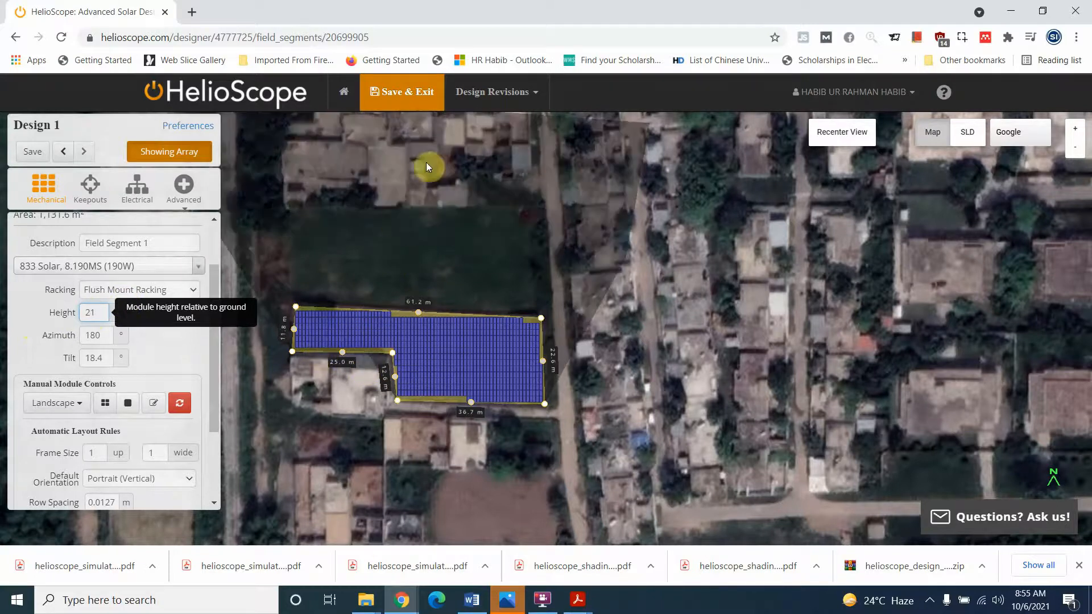
pyautogui.doubleClick(95, 314)
pyautogui.write('1')
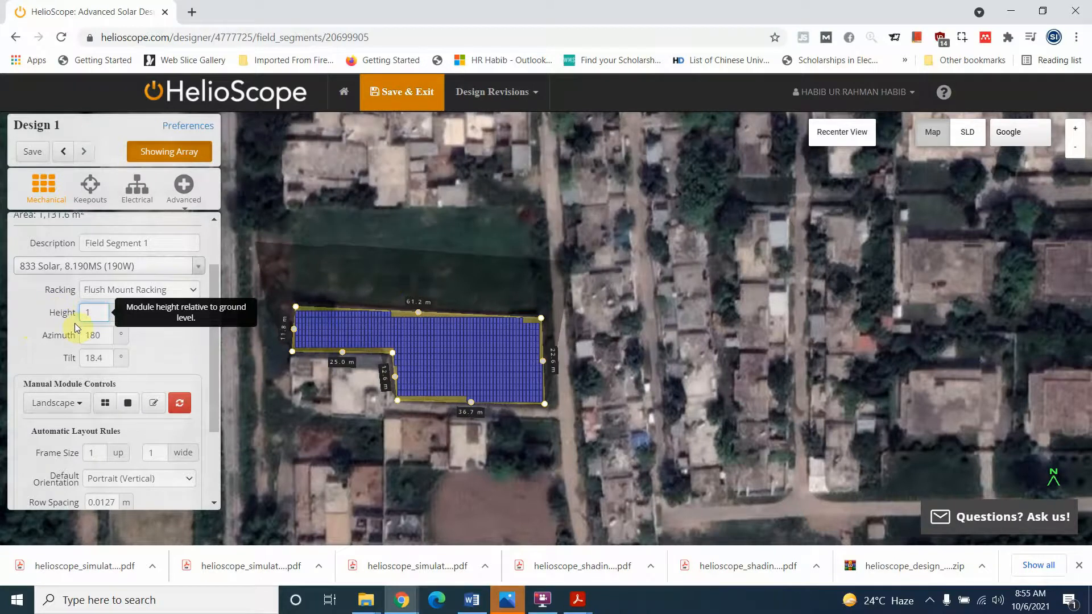
# - Switch the manual module orientation to Portrait (vertical) and back to Landscape (horizontal)
pyautogui.click(57, 403)
pyautogui.click(73, 444)
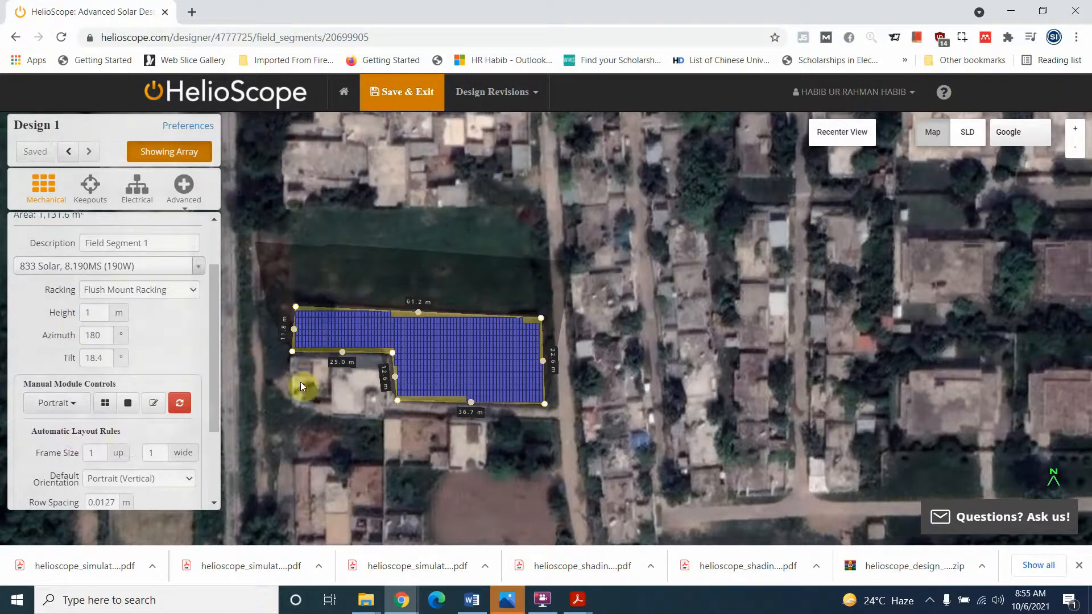
pyautogui.click(49, 412)
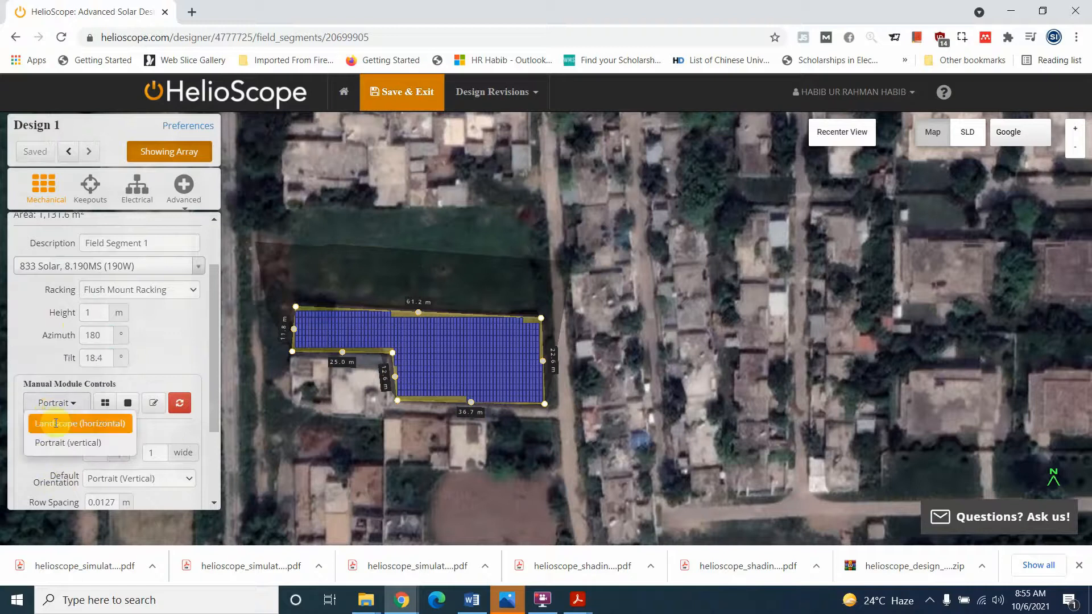
pyautogui.click(51, 422)
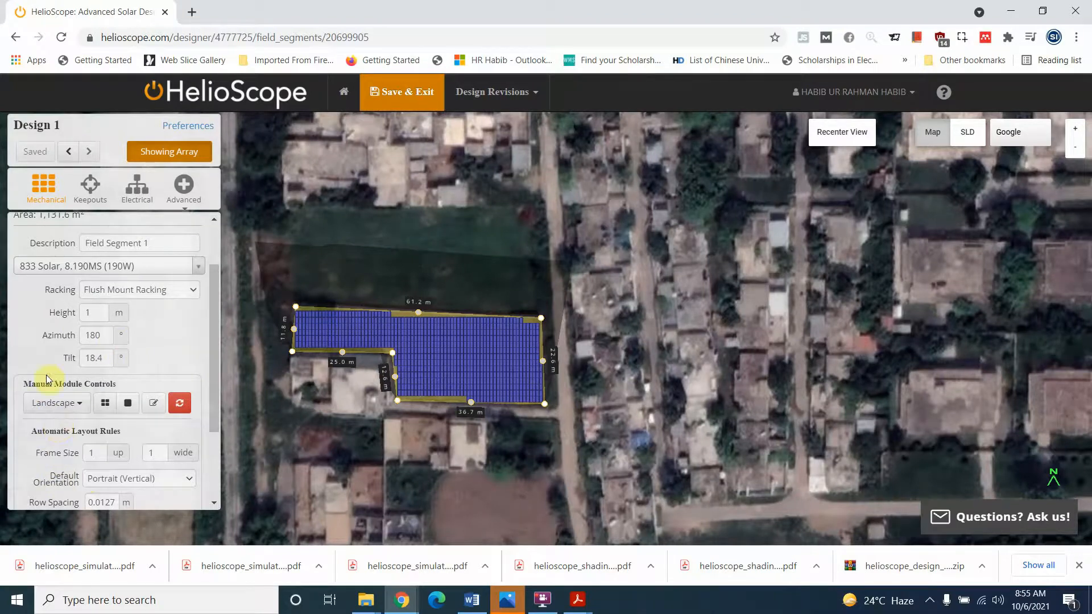
# - Compare Portrait and Landscape as the automatic layout's default orientation and set it to Landscape (Horizontal)
pyautogui.scroll(-2, 72, 464)
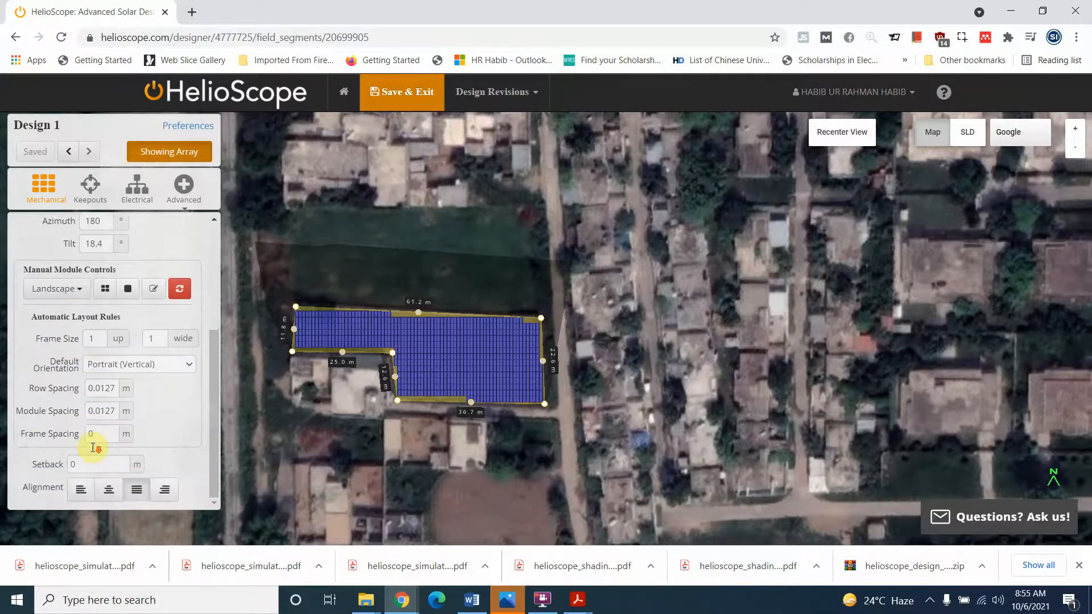
pyautogui.click(127, 364)
pyautogui.click(126, 387)
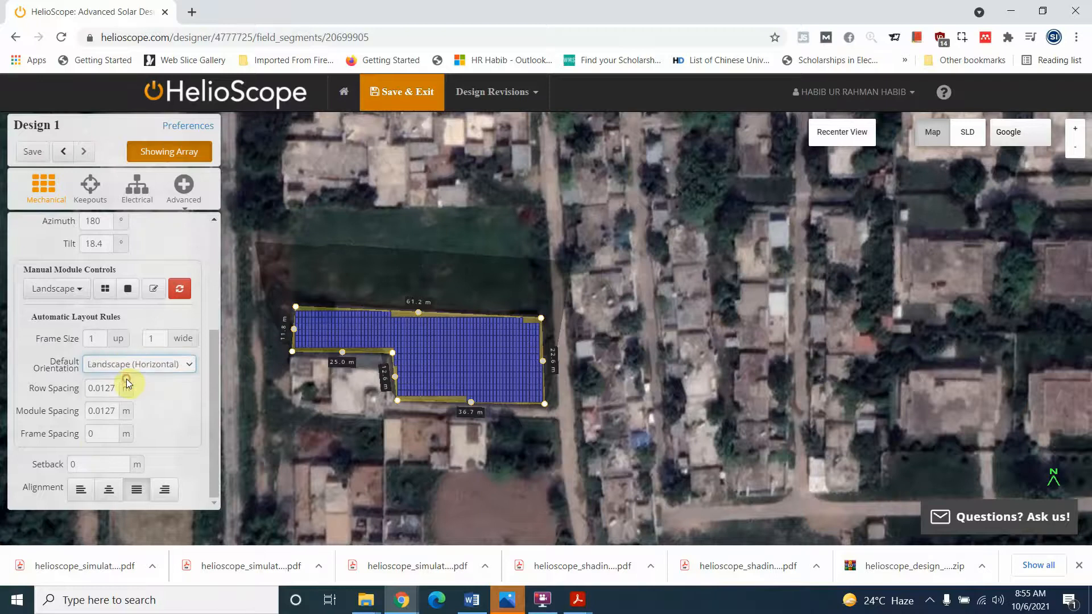
pyautogui.click(170, 364)
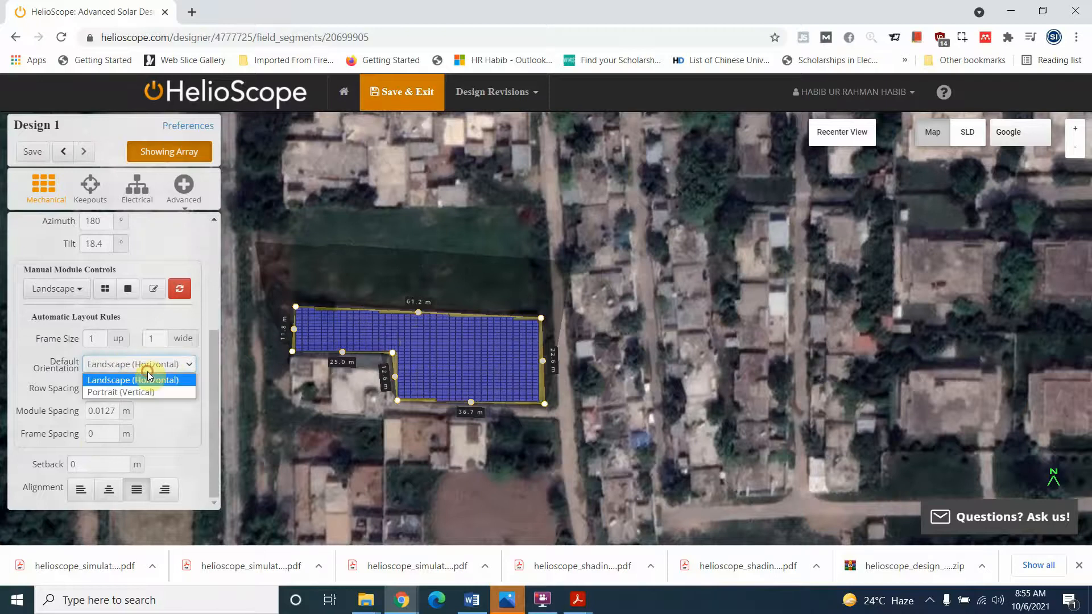
pyautogui.click(138, 392)
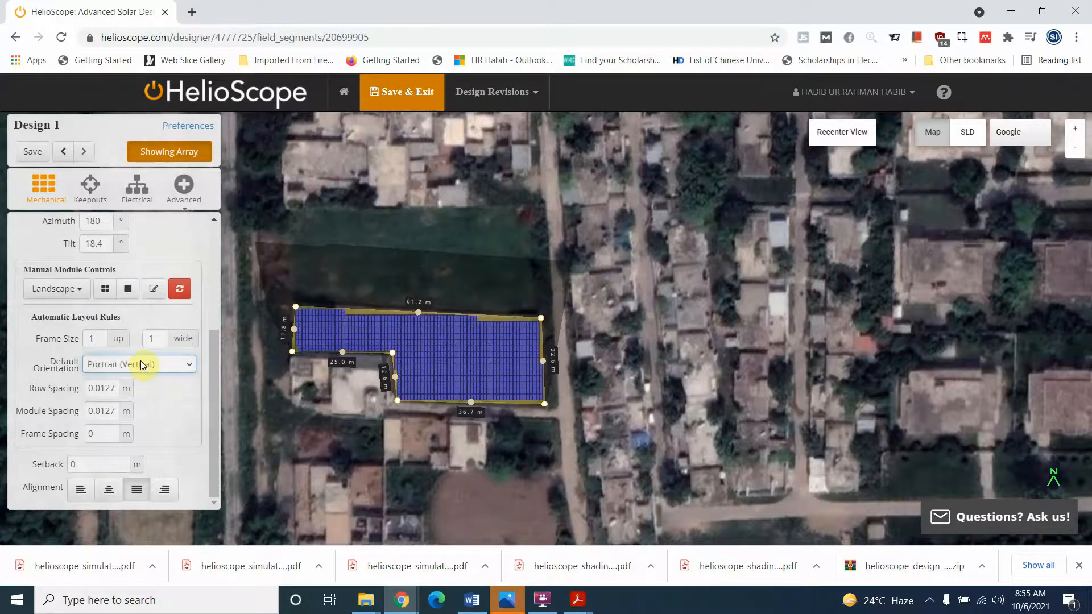
pyautogui.click(141, 365)
pyautogui.click(137, 380)
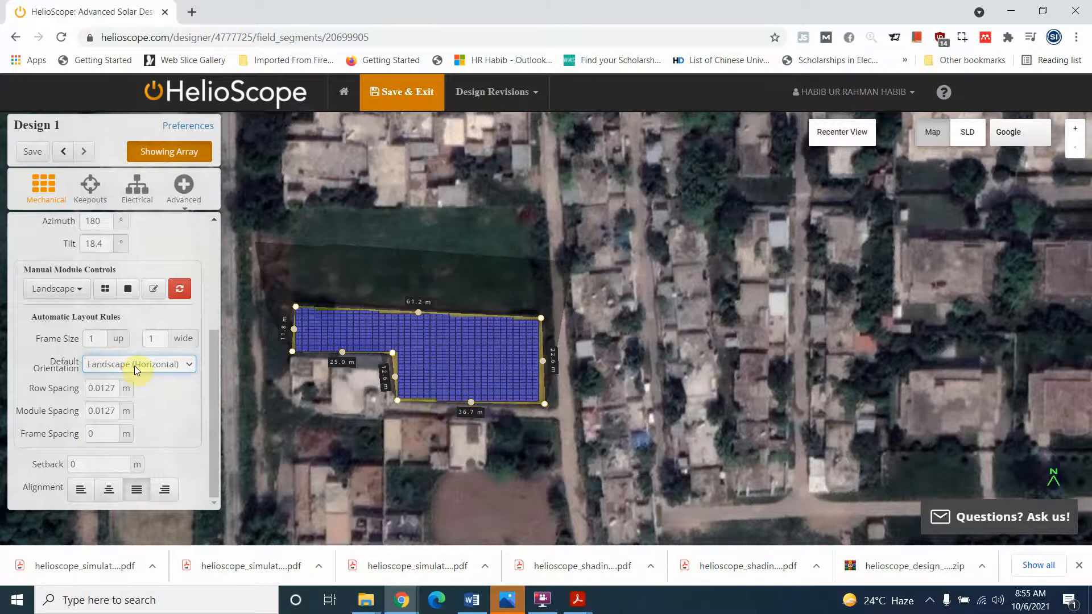
pyautogui.click(134, 367)
pyautogui.click(136, 392)
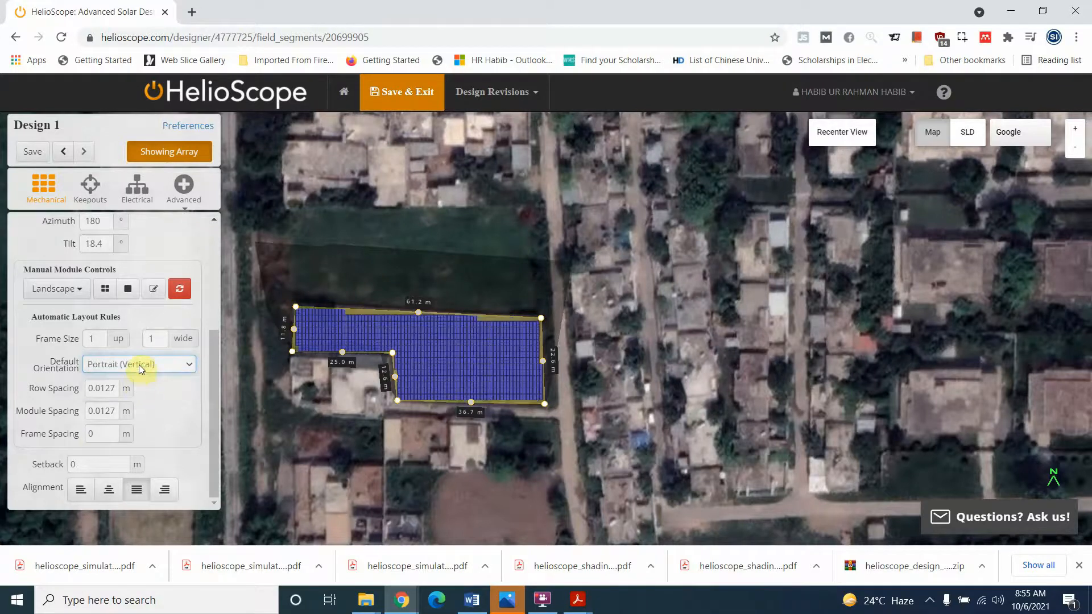
pyautogui.click(139, 364)
pyautogui.click(141, 380)
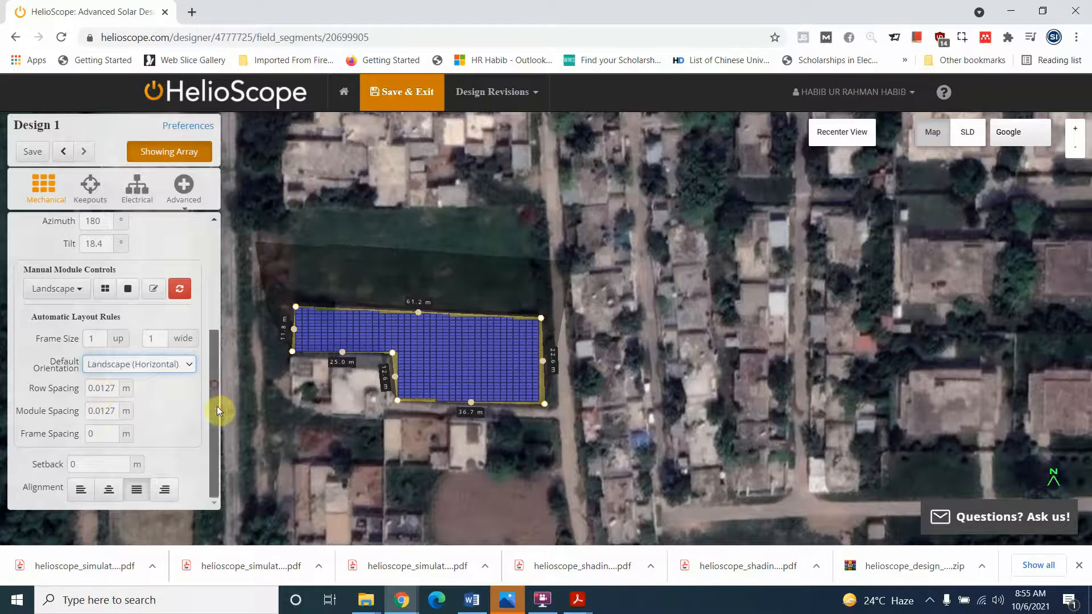
# - Try the right, centre and left module alignments for the field segment and restore the justified alignment
pyautogui.click(163, 490)
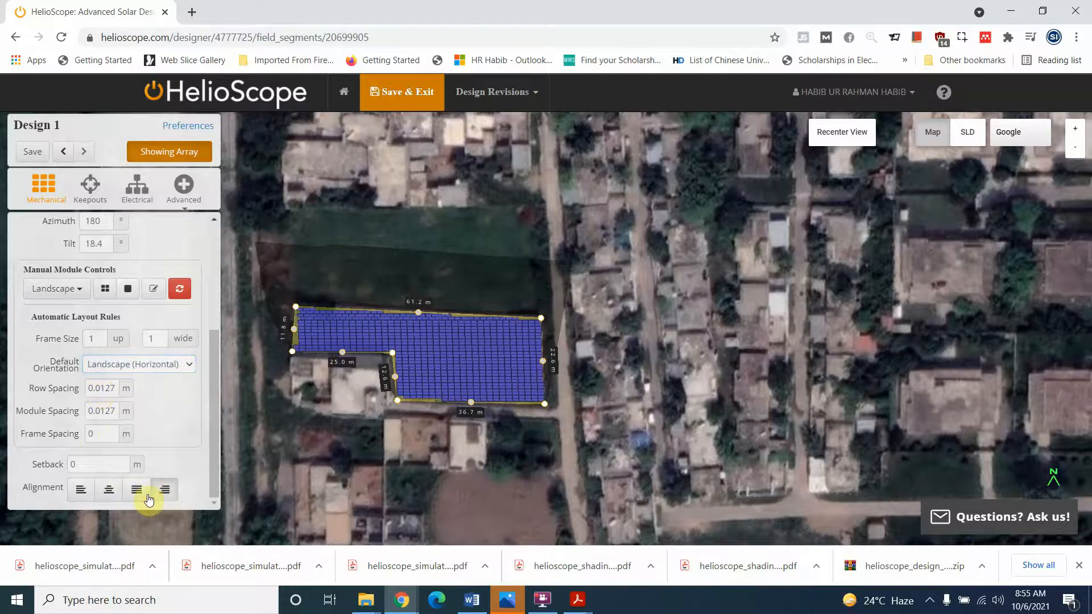
pyautogui.click(136, 498)
pyautogui.click(108, 497)
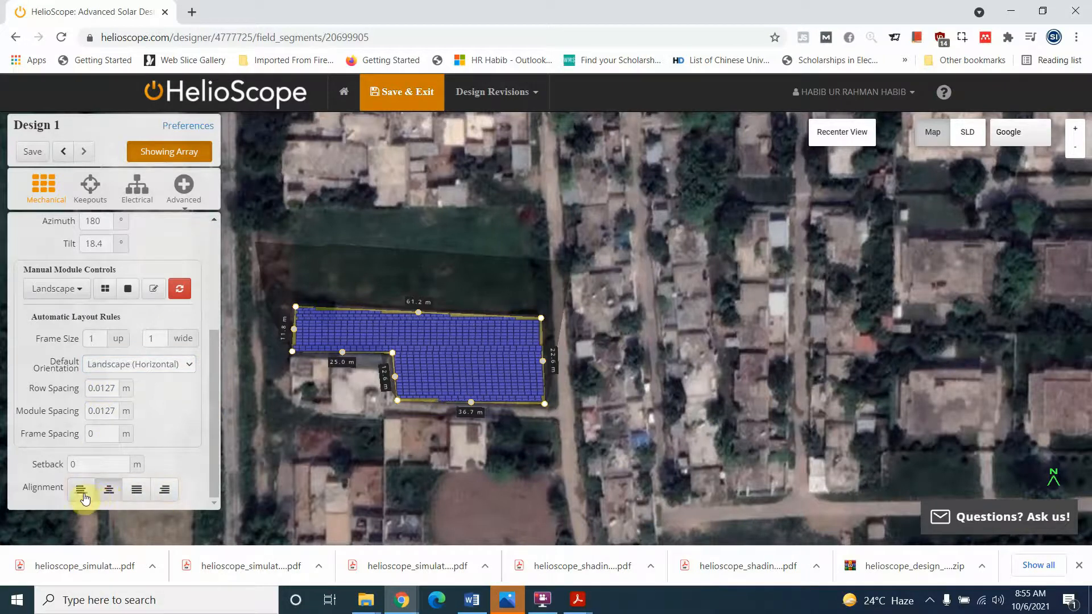
pyautogui.click(84, 498)
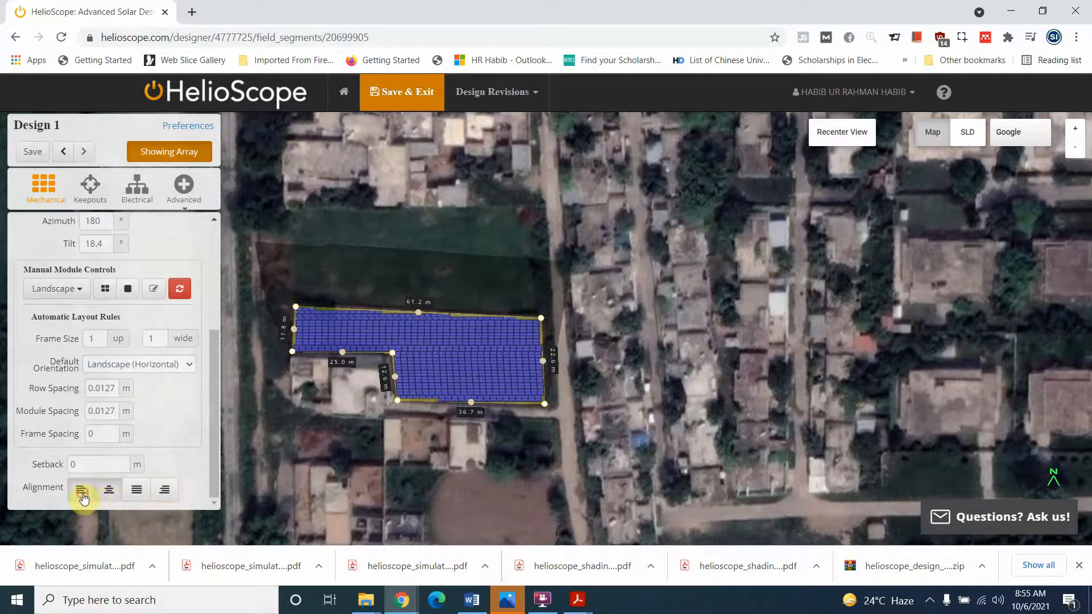
pyautogui.click(134, 493)
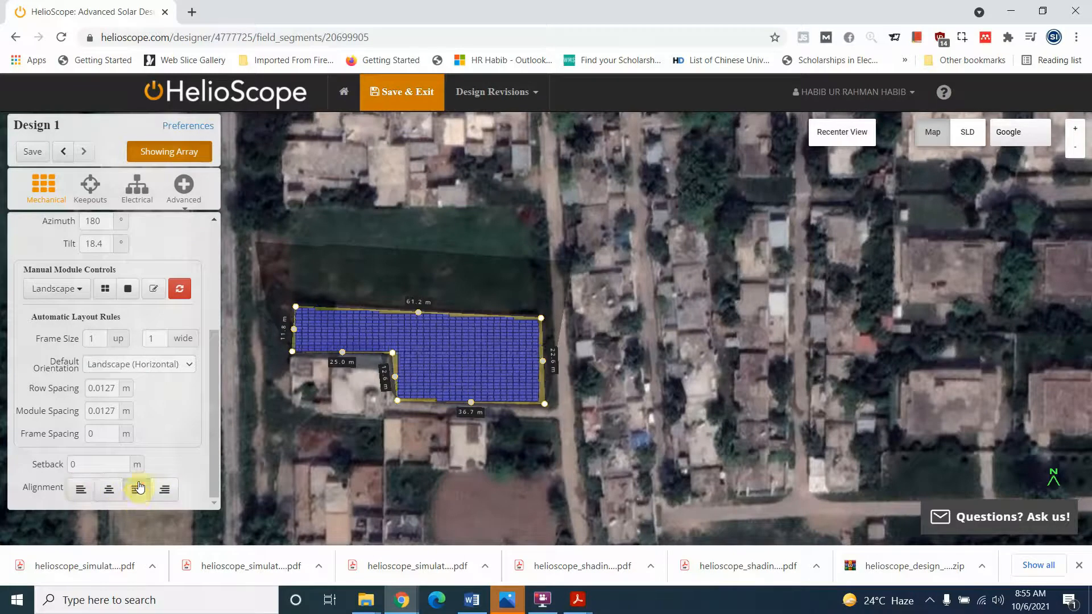
# - Try placing and editing individual modules manually along the northern edge of the array
pyautogui.moveTo(217, 418); pyautogui.dragTo(212, 378)
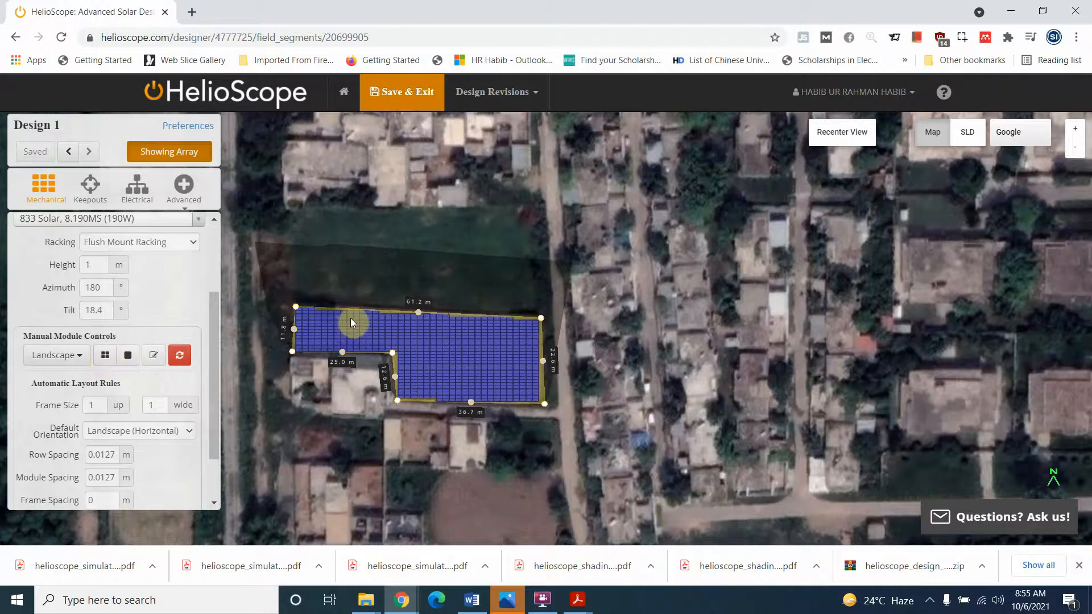
pyautogui.scroll(3, 354, 321)
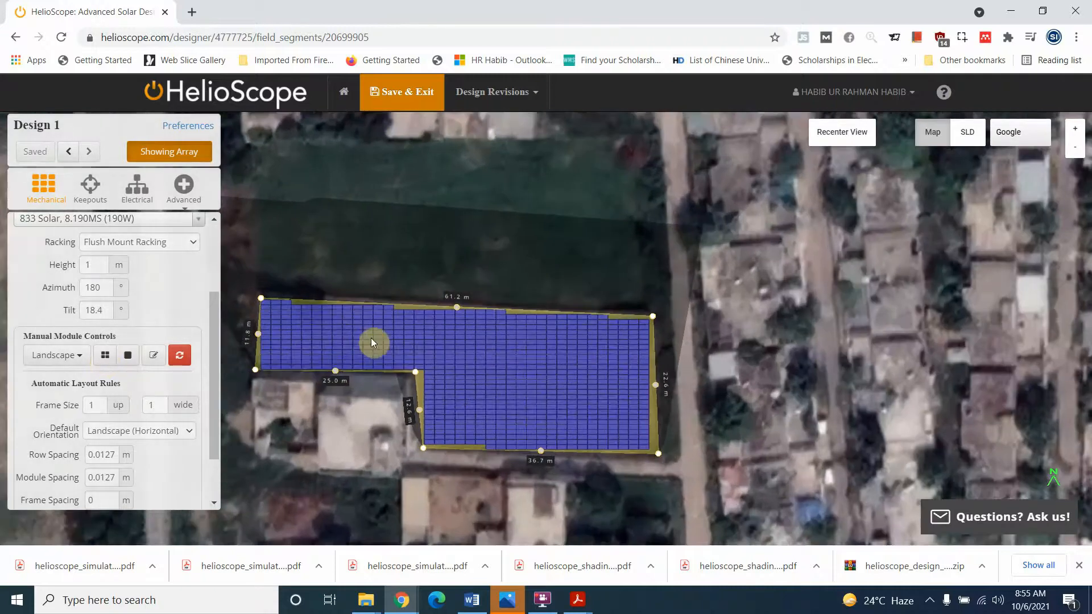
pyautogui.moveTo(371, 338); pyautogui.dragTo(476, 339)
pyautogui.scroll(4, 480, 332)
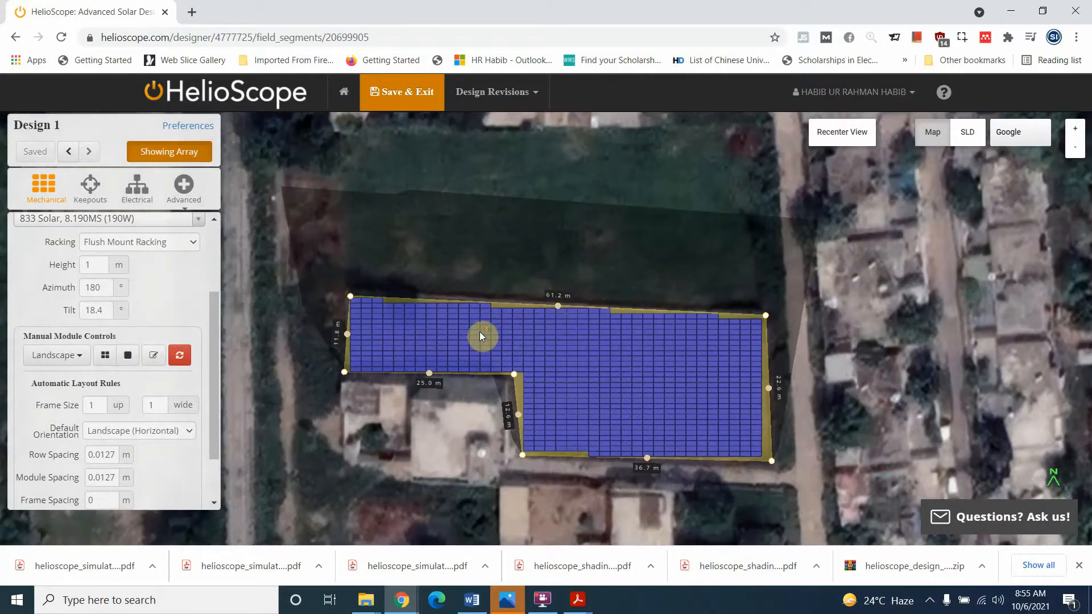
pyautogui.scroll(1, 480, 332)
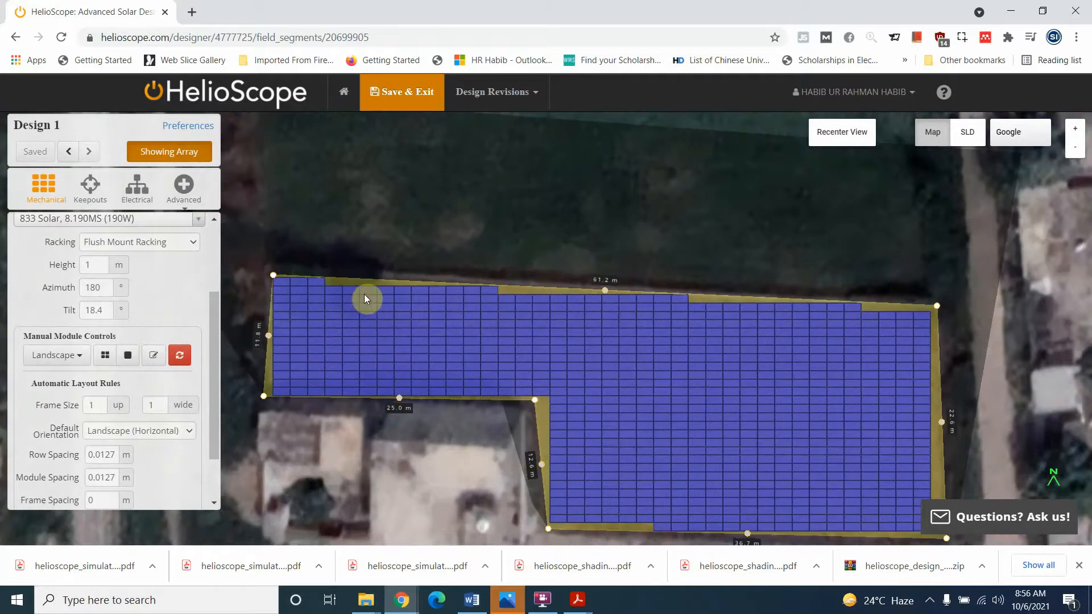
pyautogui.click(126, 363)
pyautogui.moveTo(329, 281); pyautogui.dragTo(519, 294)
pyautogui.click(499, 288)
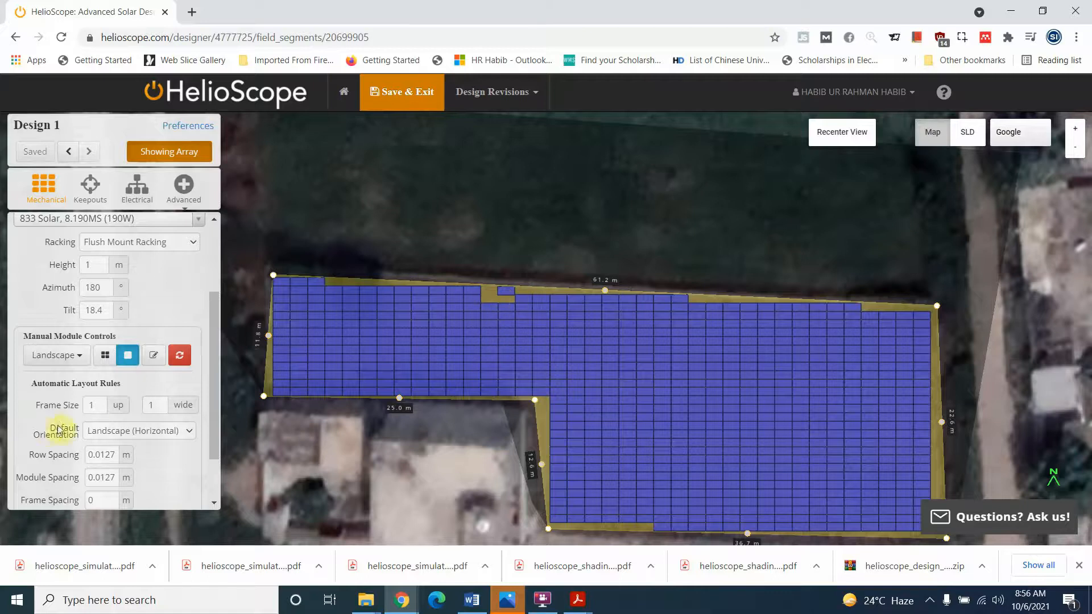
pyautogui.click(153, 363)
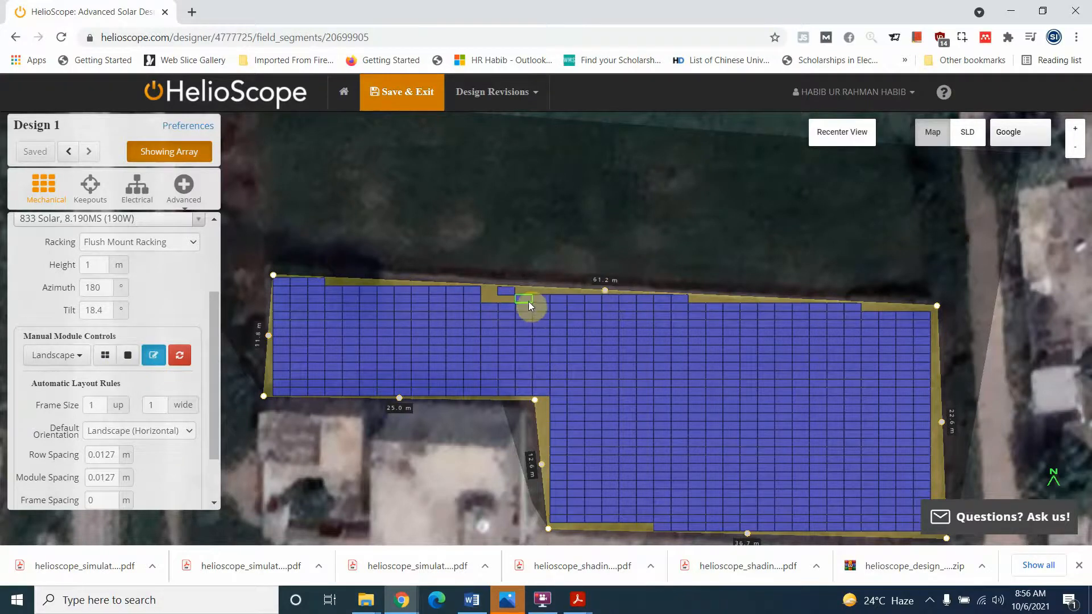
pyautogui.click(491, 302)
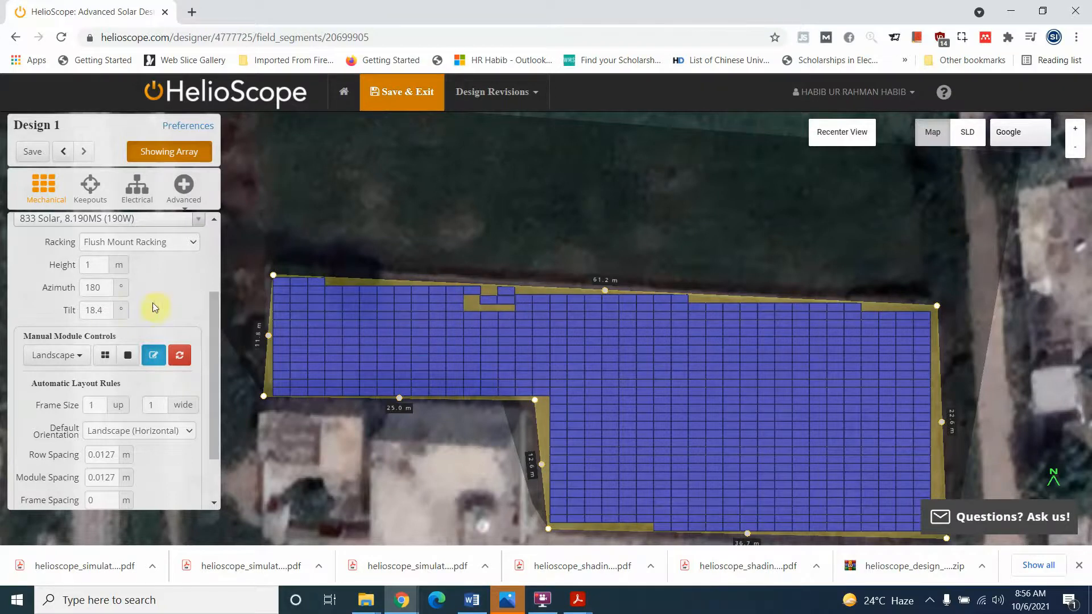
# - Compare Flush Mount and Fixed Tilt racking for the field segment and set the racking to Fixed Tilt Racking
pyautogui.click(152, 243)
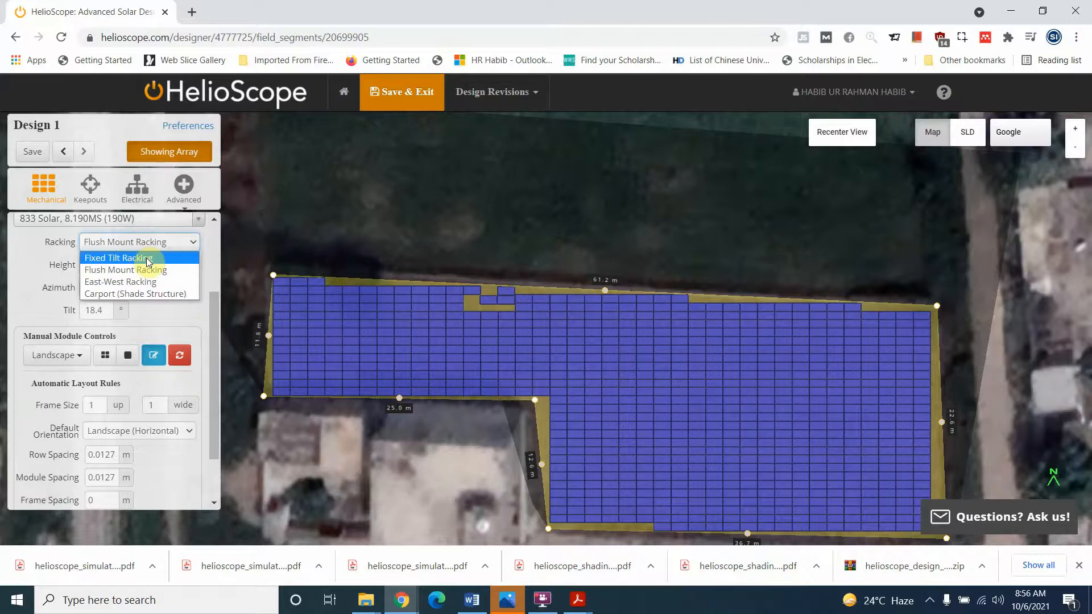
pyautogui.click(147, 256)
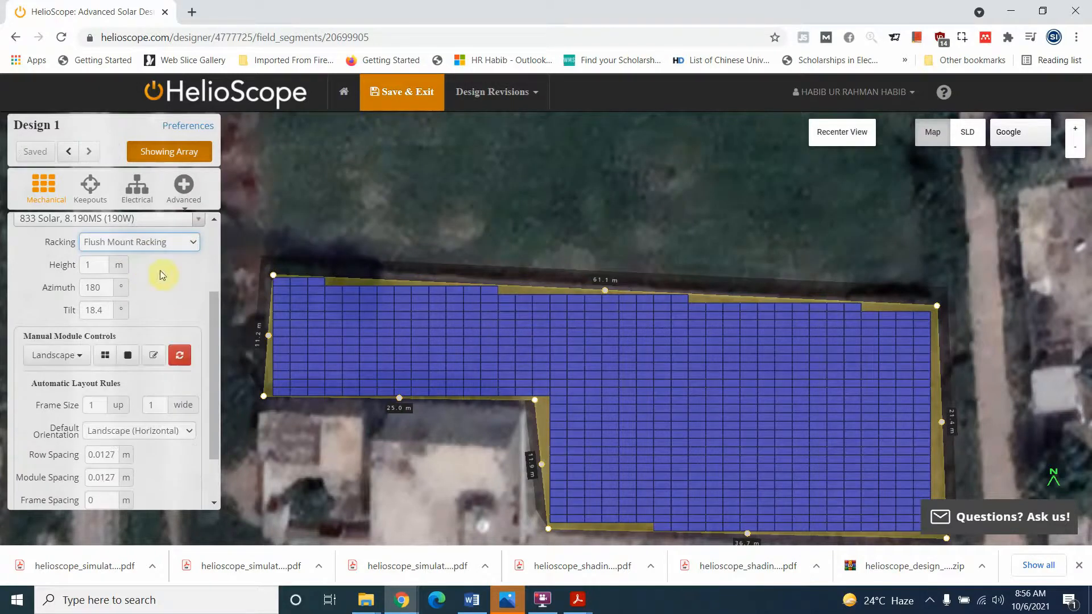
pyautogui.click(151, 243)
pyautogui.click(132, 269)
pyautogui.click(129, 241)
pyautogui.click(129, 257)
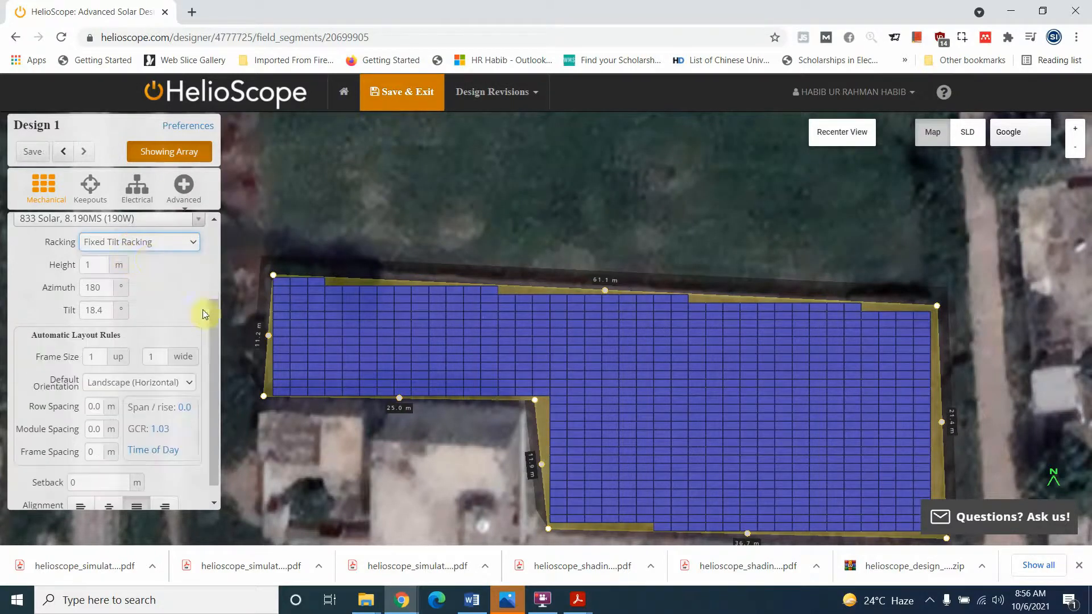
# - Apply time-of-day row spacing to the array for 2015-12-22, from 10:00 AM to 02:00 PM
pyautogui.moveTo(214, 323); pyautogui.dragTo(200, 376)
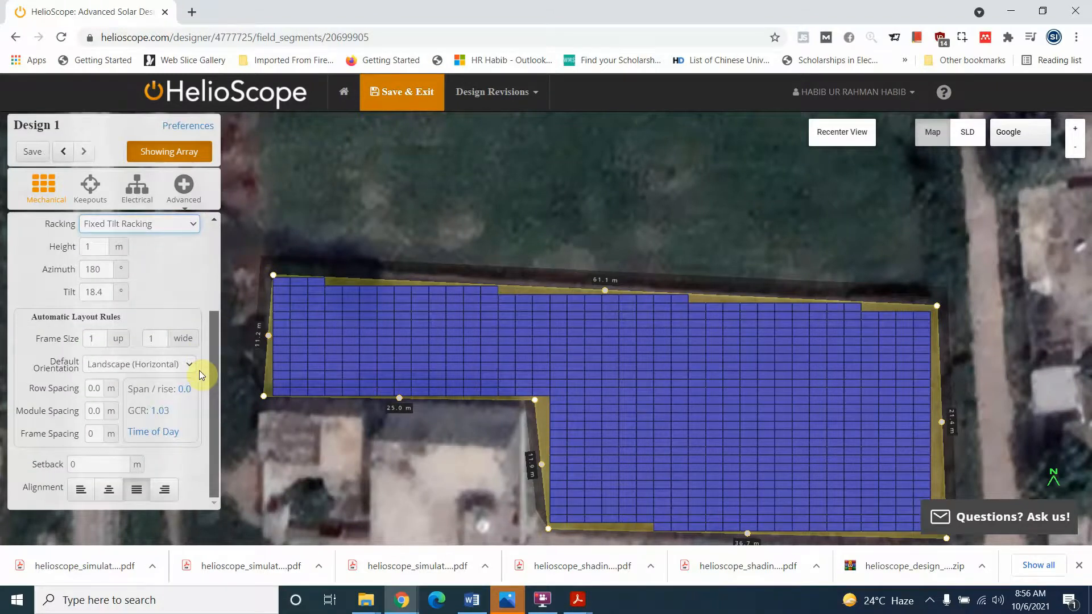
pyautogui.click(152, 431)
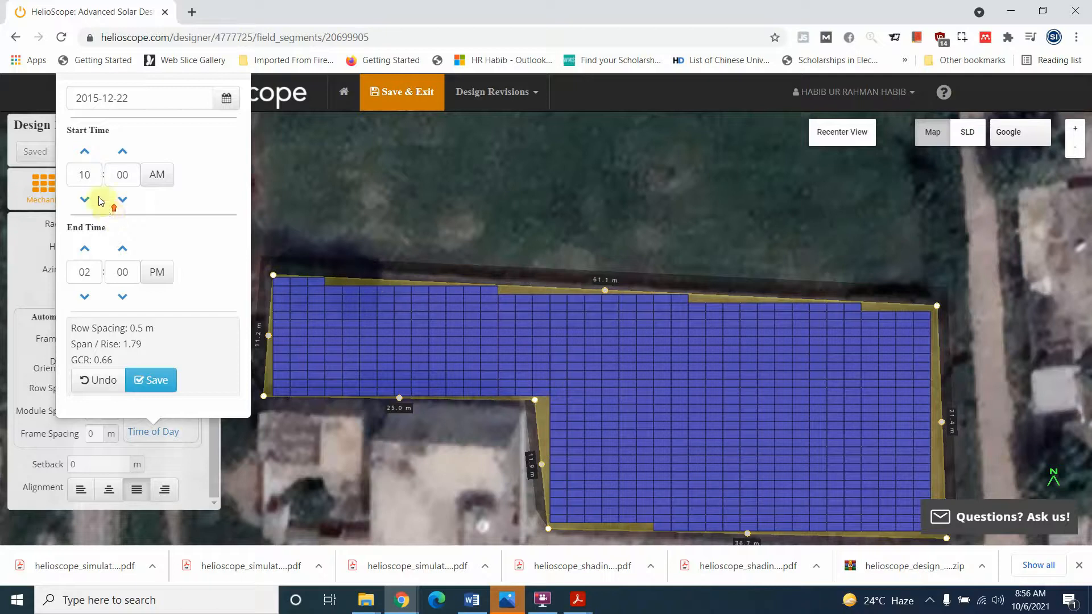
pyautogui.click(153, 381)
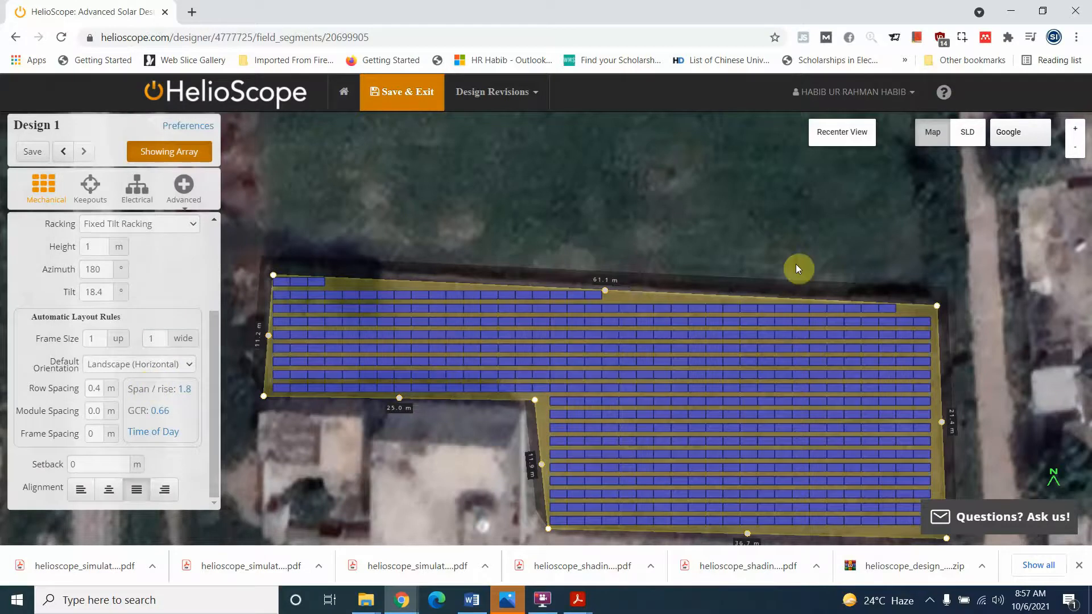
# - Inspect the spaced module rows and the plots and buildings surrounding the array on the map
pyautogui.moveTo(770, 227); pyautogui.dragTo(778, 337)
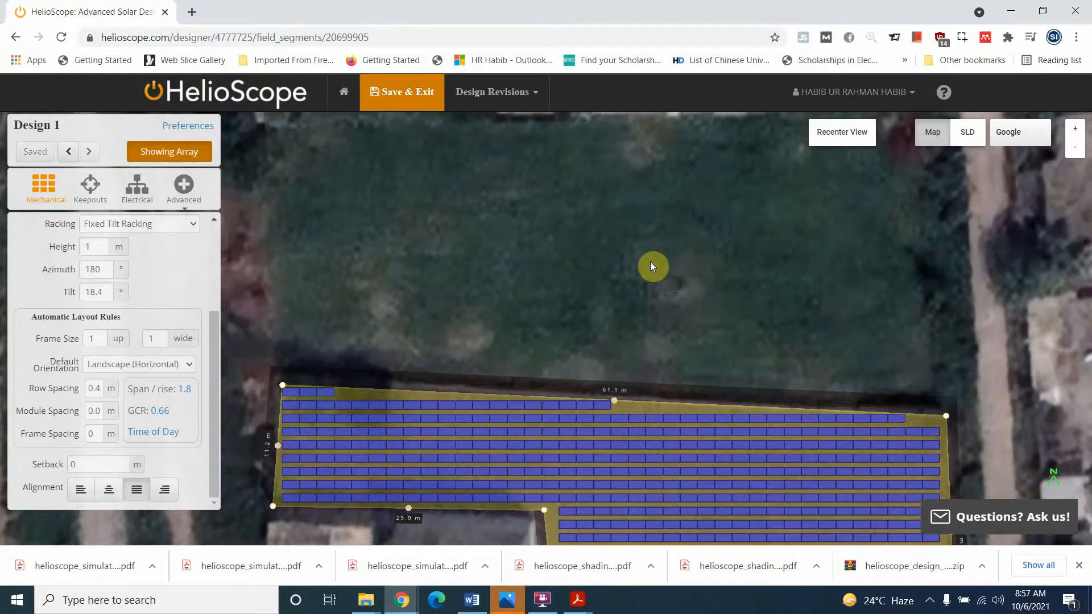
pyautogui.scroll(-1, 648, 263)
pyautogui.scroll(-3, 647, 263)
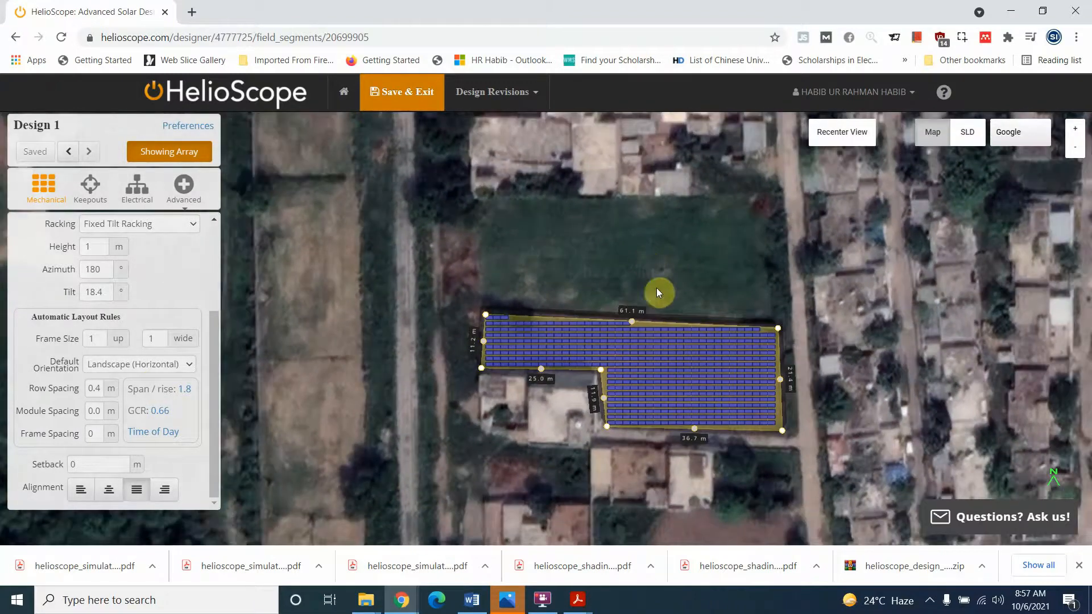
pyautogui.moveTo(673, 323); pyautogui.dragTo(639, 368)
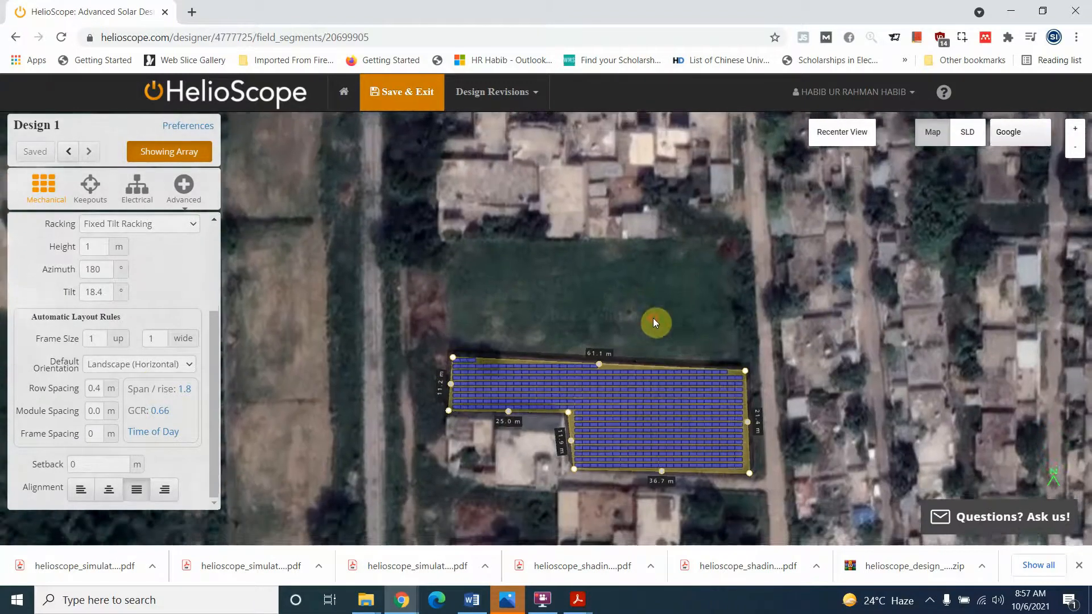
pyautogui.scroll(-1, 618, 302)
pyautogui.moveTo(622, 286); pyautogui.dragTo(619, 316)
pyautogui.scroll(-1, 620, 318)
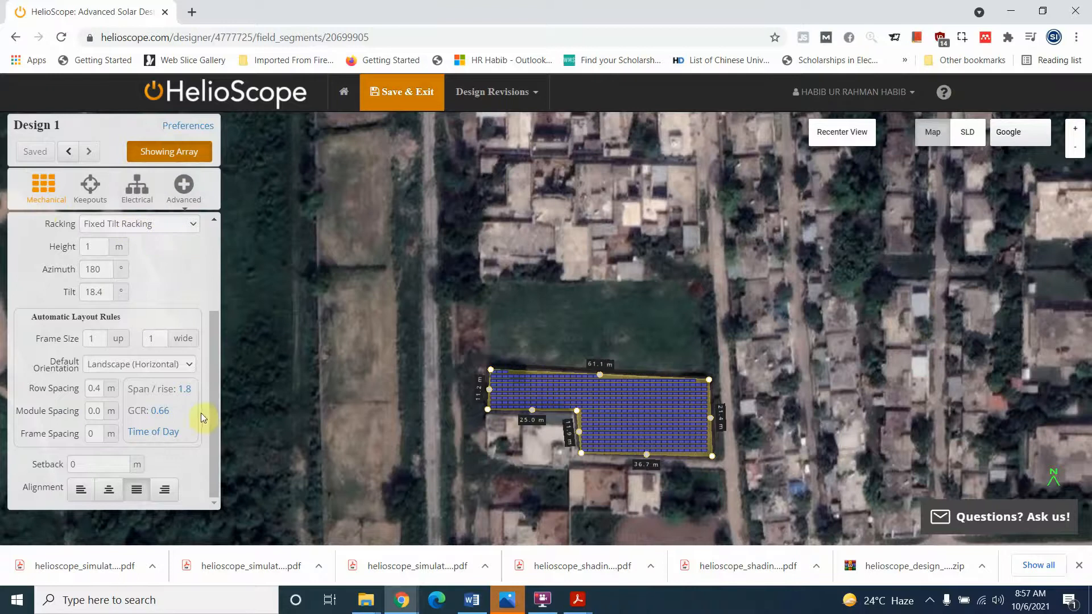
# - Save and exit Design 1 to the project page and reopen it in the designer
pyautogui.moveTo(214, 410); pyautogui.dragTo(201, 226)
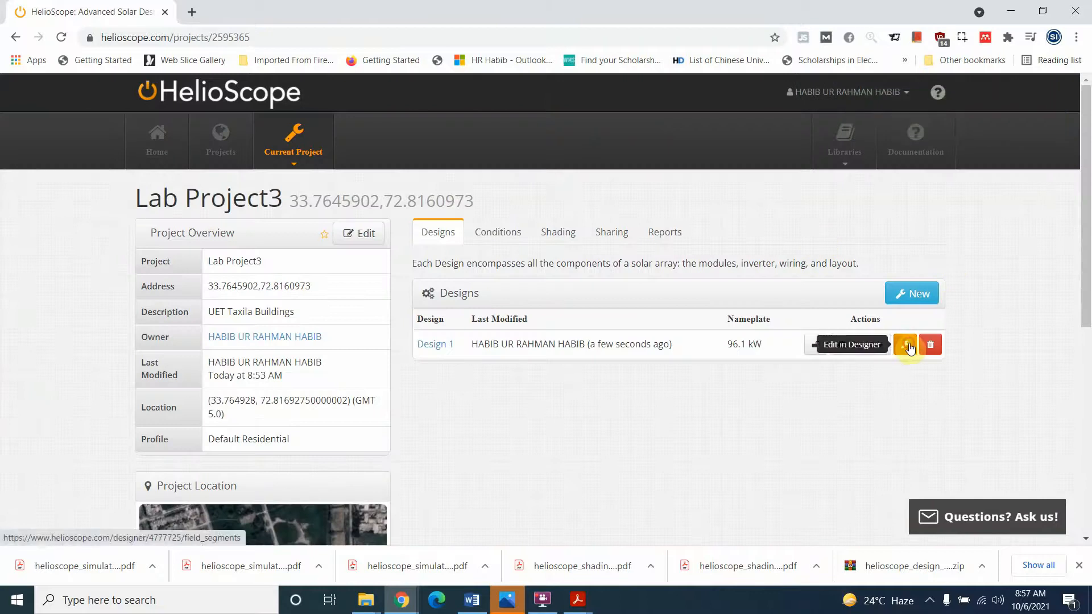
pyautogui.click(908, 346)
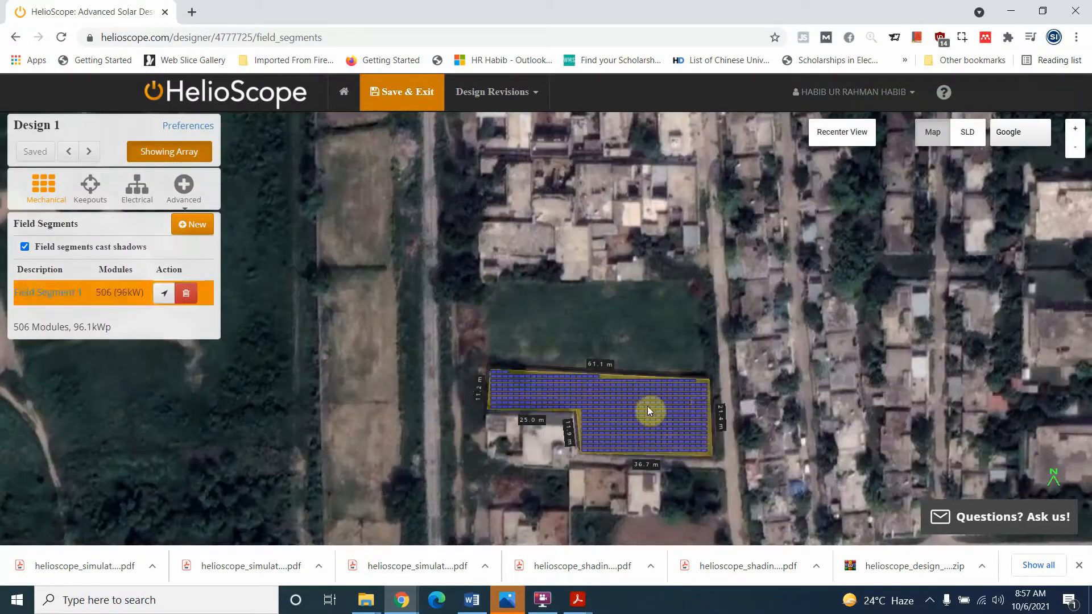
# - Draw a second four-sided field segment on the bare strip west of the road, about 16 m wide at the north and 19 m at the south
pyautogui.click(197, 226)
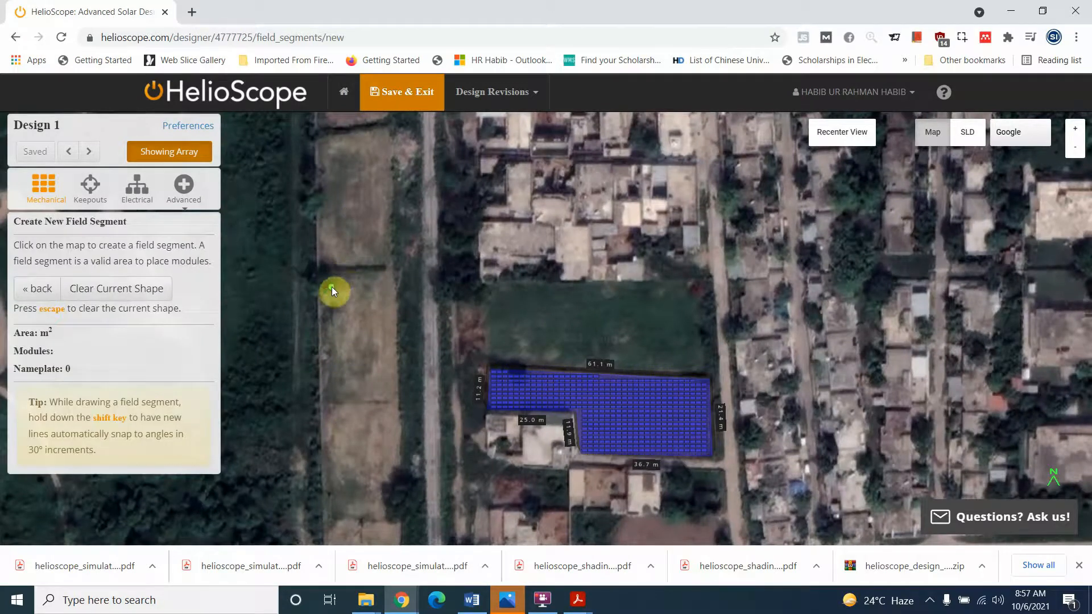
pyautogui.click(333, 271)
pyautogui.click(391, 271)
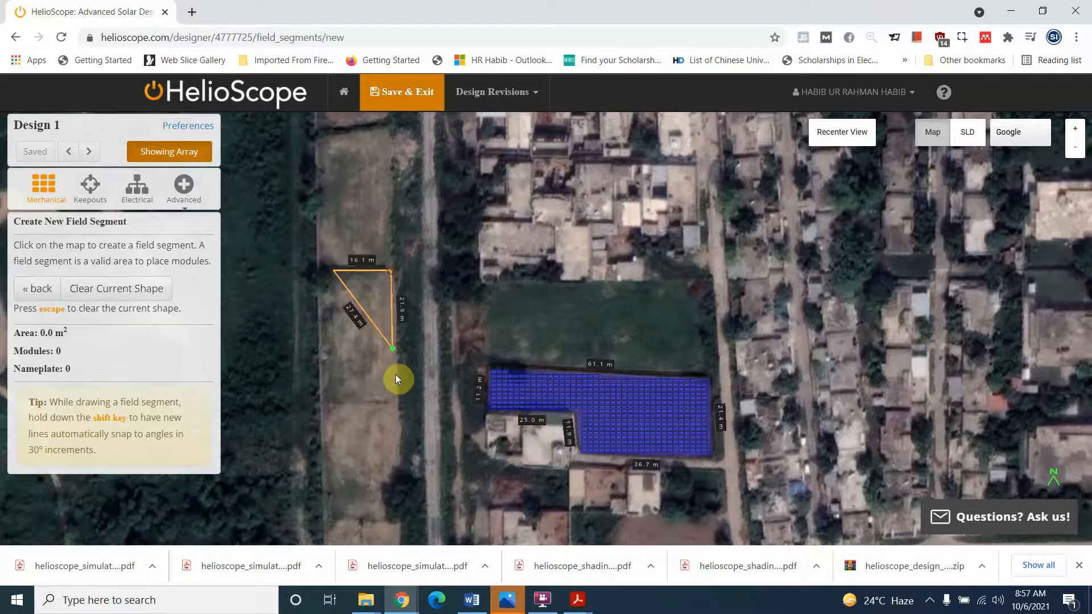
pyautogui.click(395, 400)
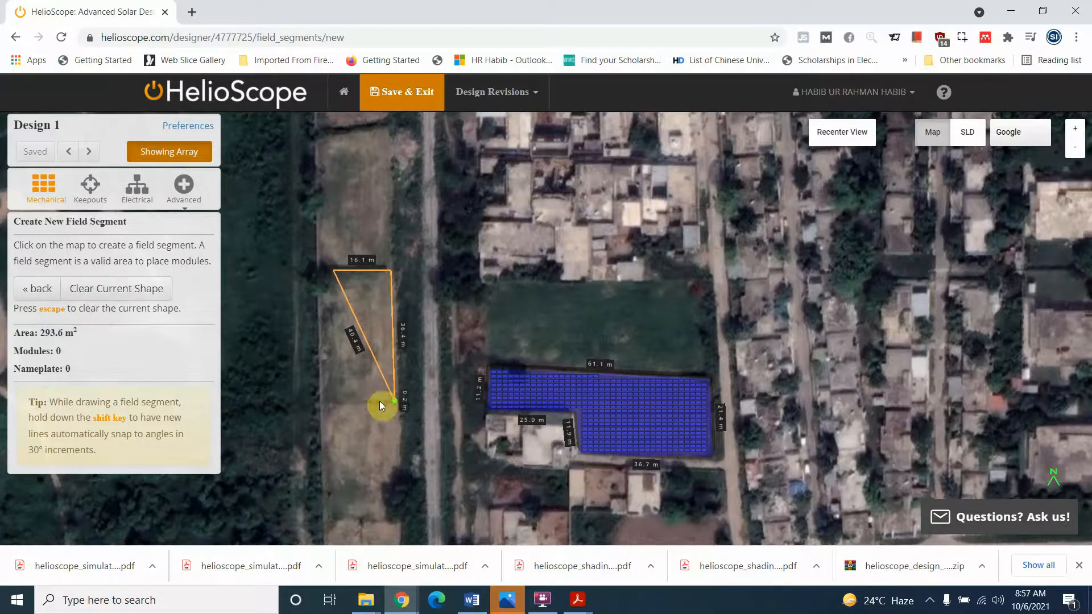
pyautogui.click(327, 404)
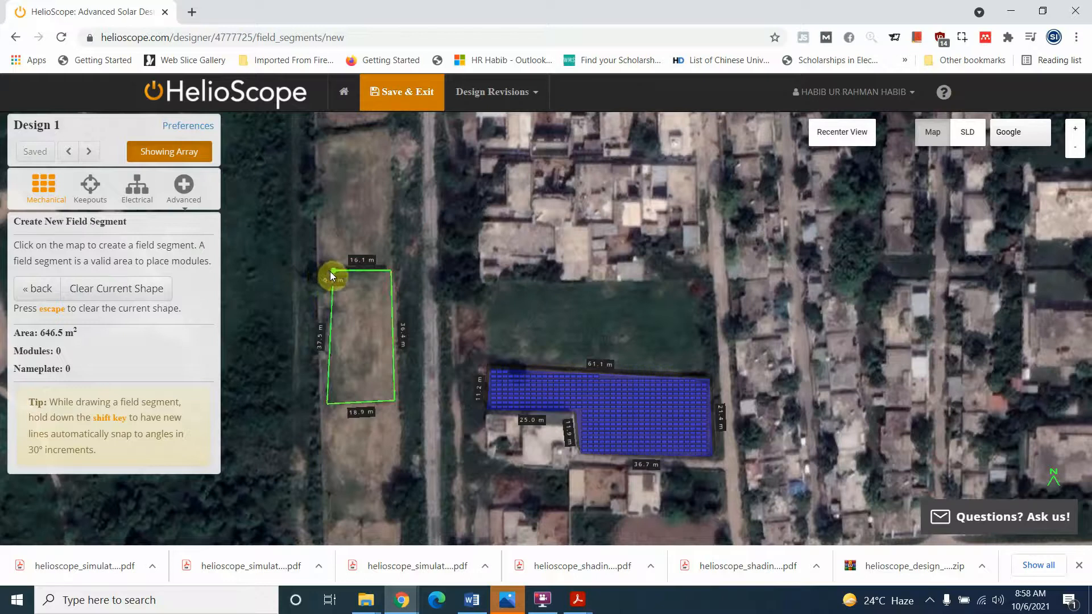
pyautogui.click(331, 271)
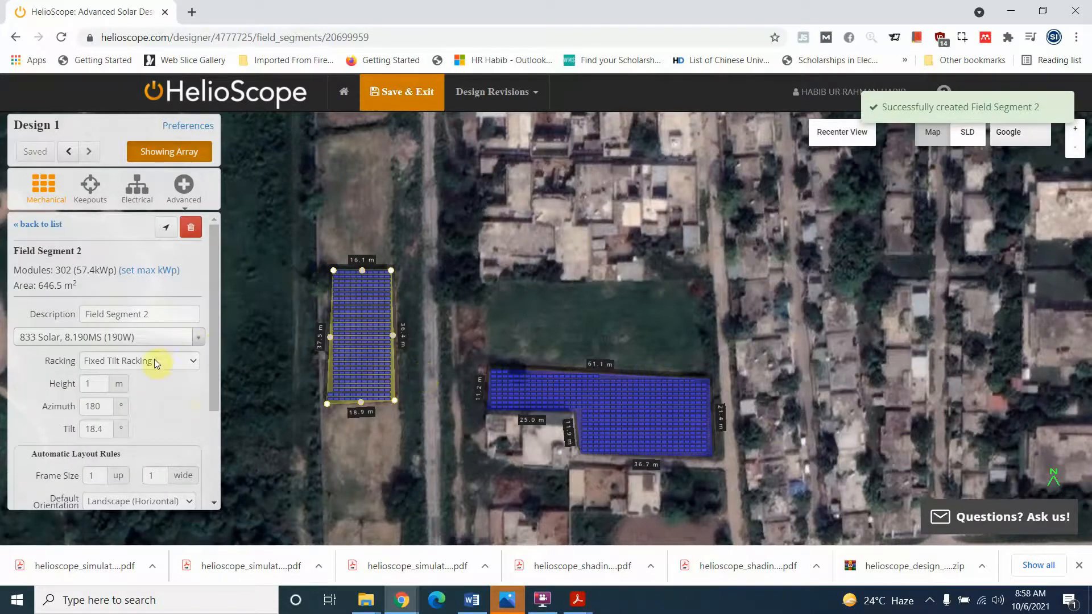
# - Search the module list for "solar" and assign the 833 Solar, 8.200MSB (200W) module to Field Segment 2
pyautogui.click(69, 341)
pyautogui.write('sola')
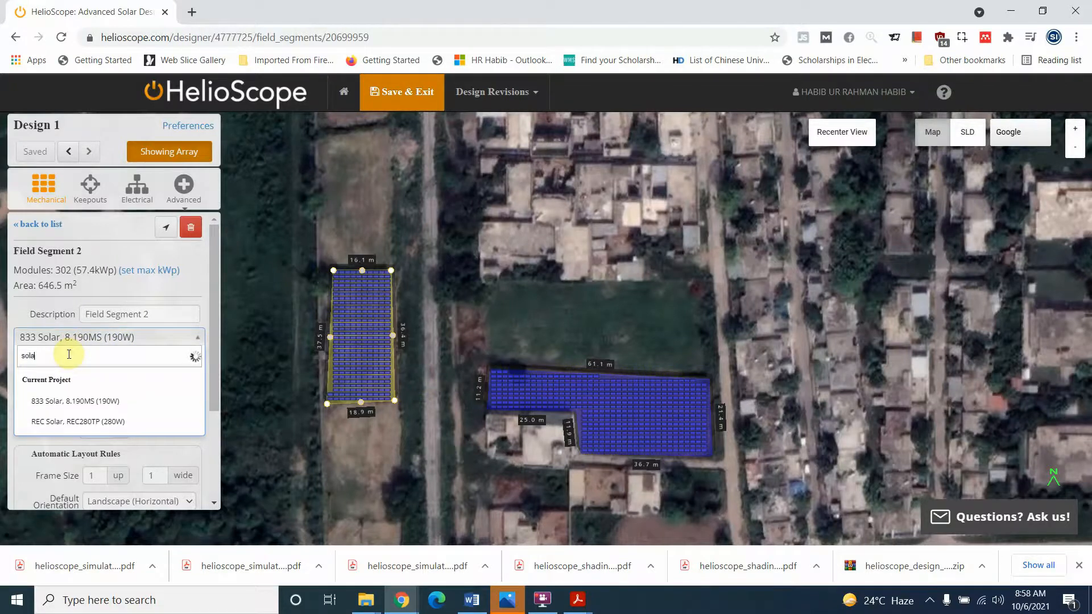
pyautogui.write('r')
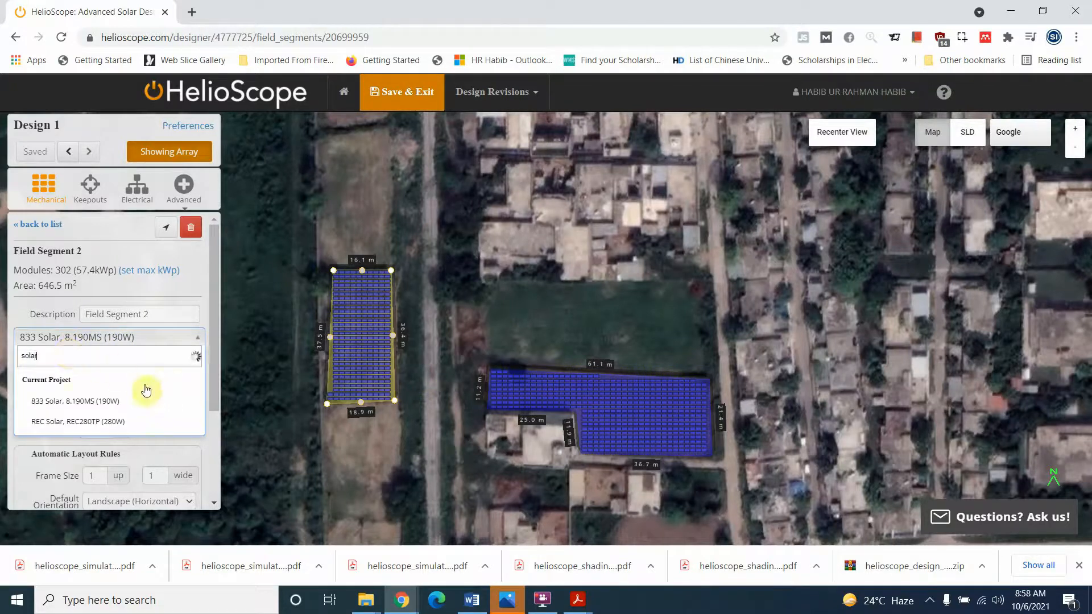
pyautogui.scroll(-5, 114, 438)
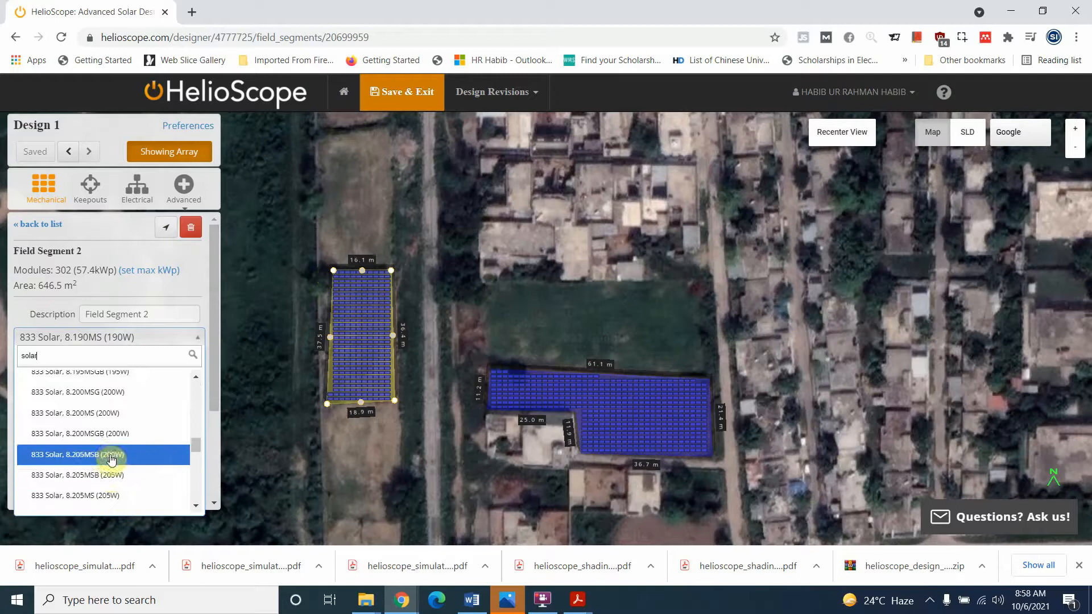
pyautogui.click(111, 456)
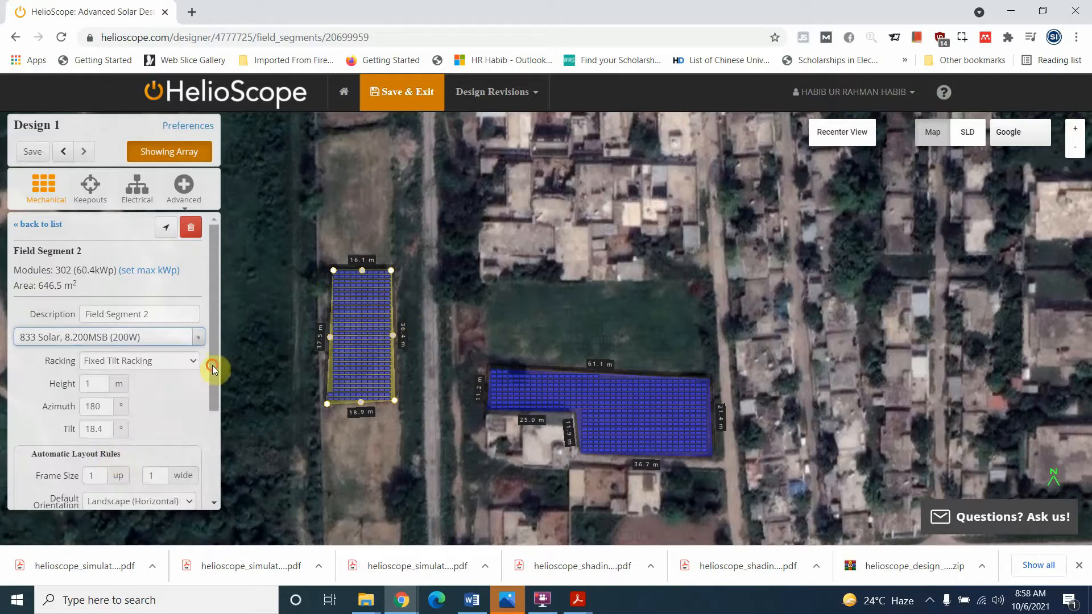
# - Set Field Segment 2's racking to Flush Mount Racking and its height to 2 m
pyautogui.moveTo(213, 366)
pyautogui.mouseDown()
pyautogui.moveTo(210, 435)
pyautogui.moveTo(208, 385)
pyautogui.mouseUp()
pyautogui.click(146, 331)
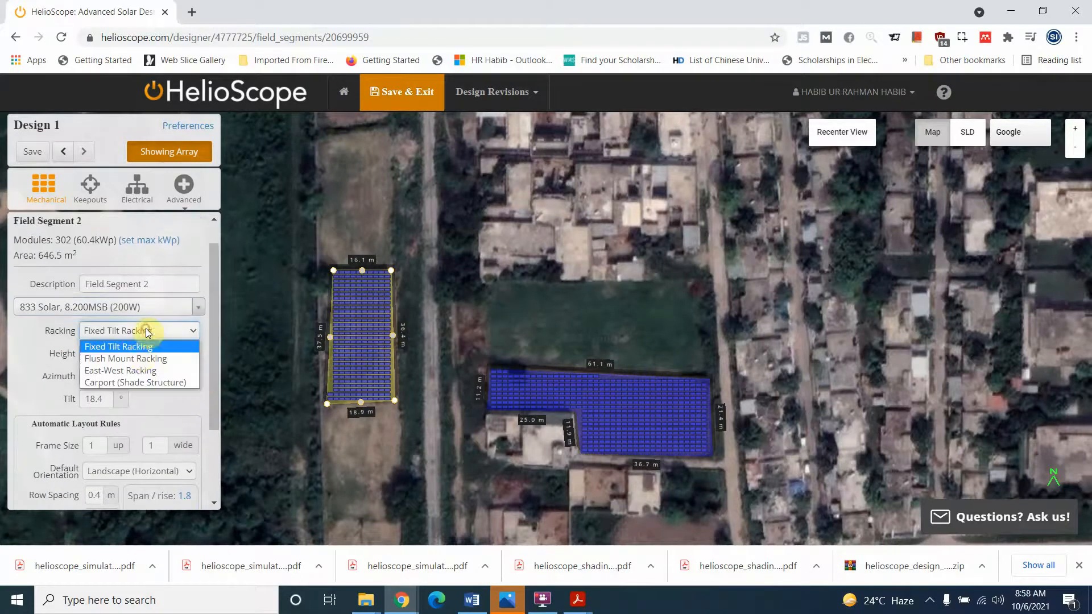
pyautogui.click(142, 357)
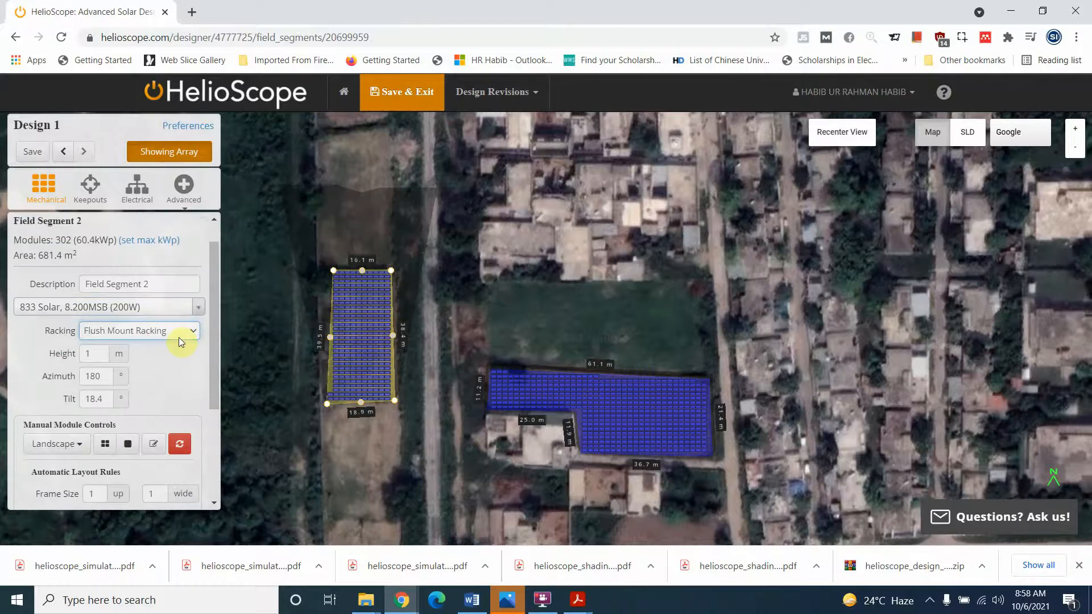
pyautogui.click(91, 353)
pyautogui.moveTo(95, 352); pyautogui.dragTo(55, 355)
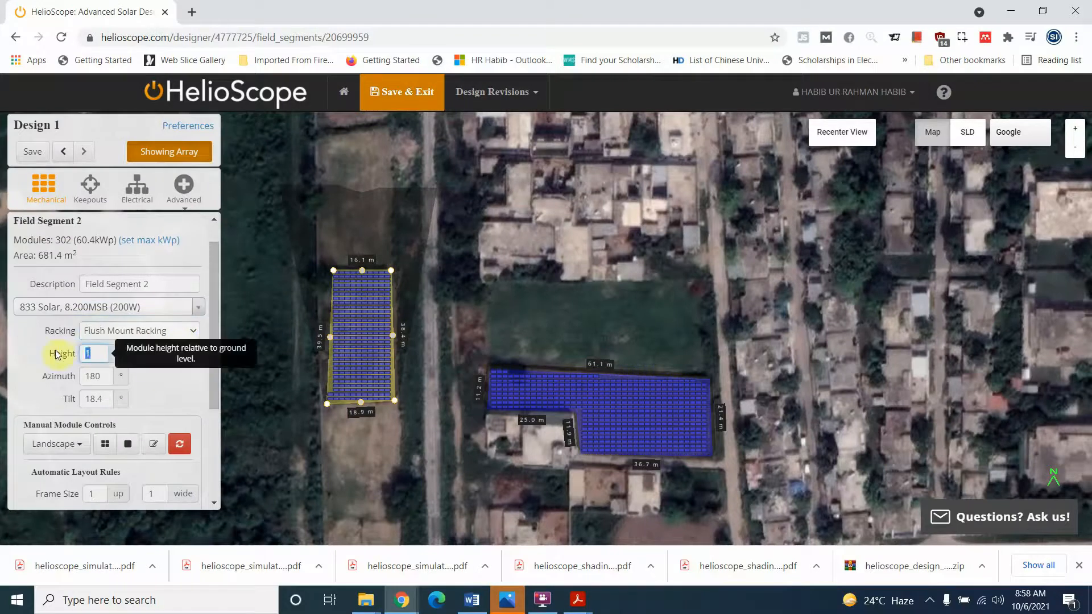
pyautogui.write('2')
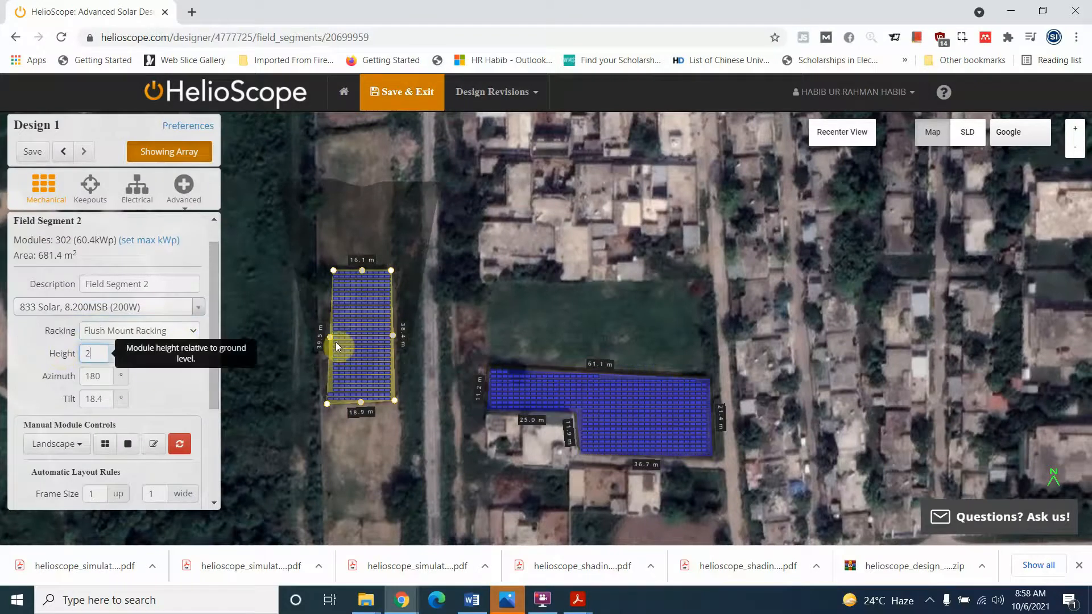
# - Manually place a landscape module at the west end of Field Segment 2's third row from the south and adjust the end modules of the five rows above
pyautogui.scroll(-2, 220, 308)
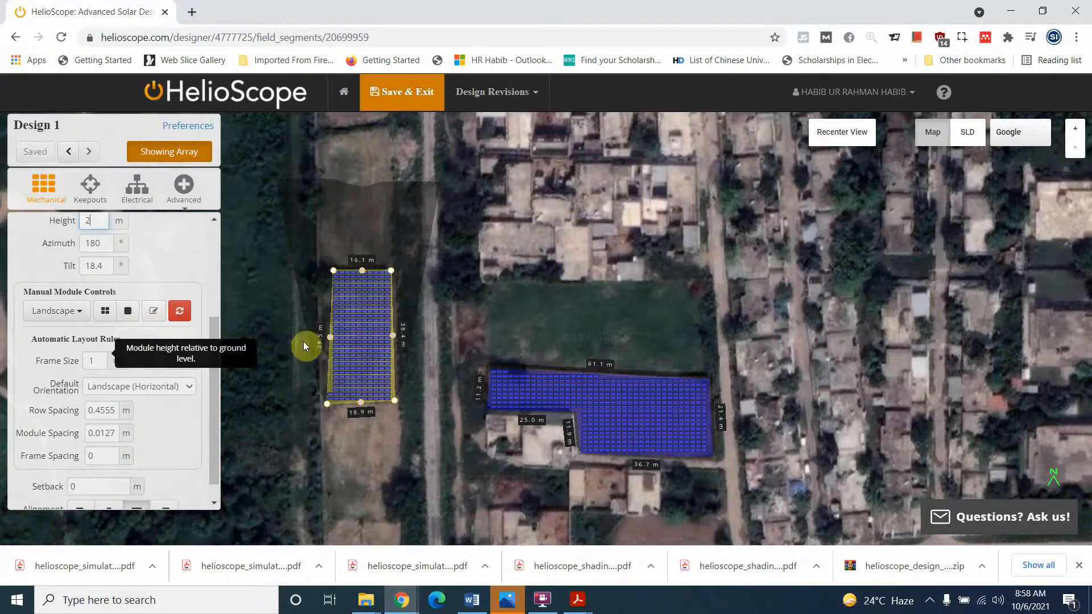
pyautogui.scroll(3, 318, 344)
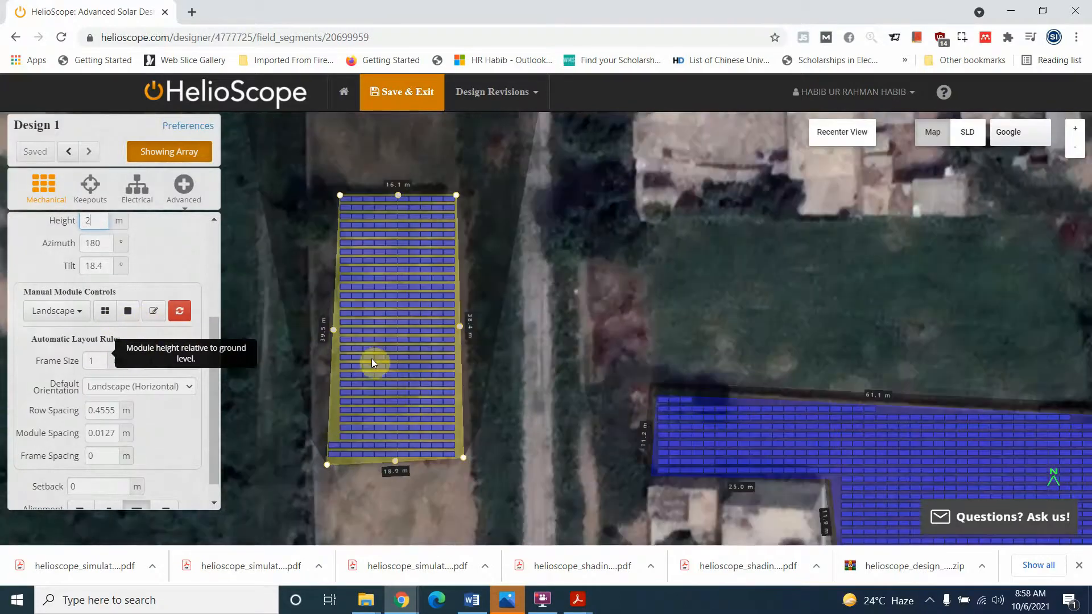
pyautogui.moveTo(372, 360); pyautogui.dragTo(443, 344)
pyautogui.scroll(2, 439, 352)
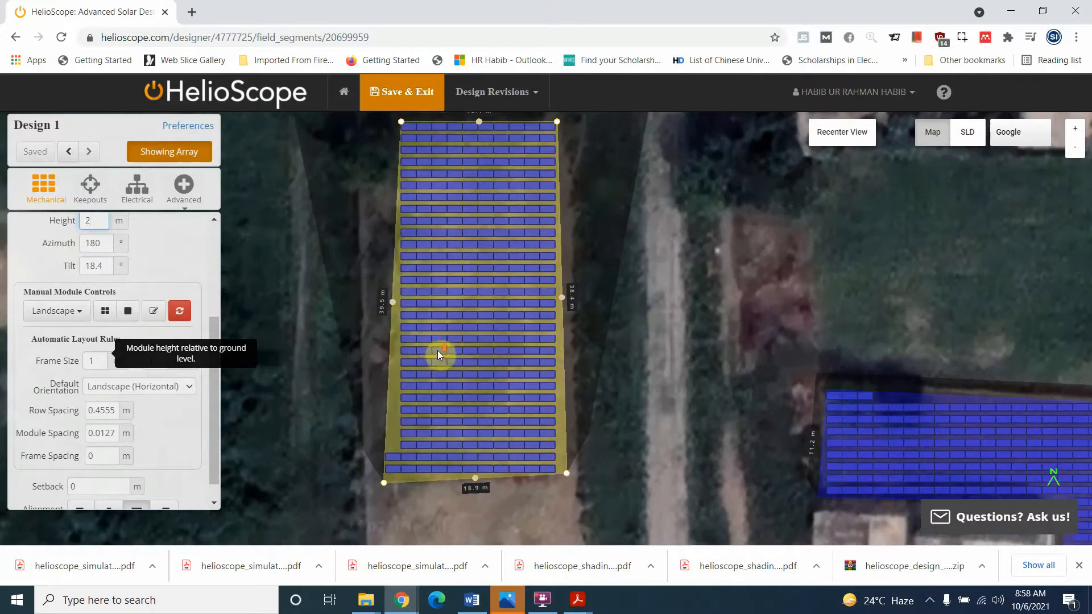
pyautogui.click(128, 313)
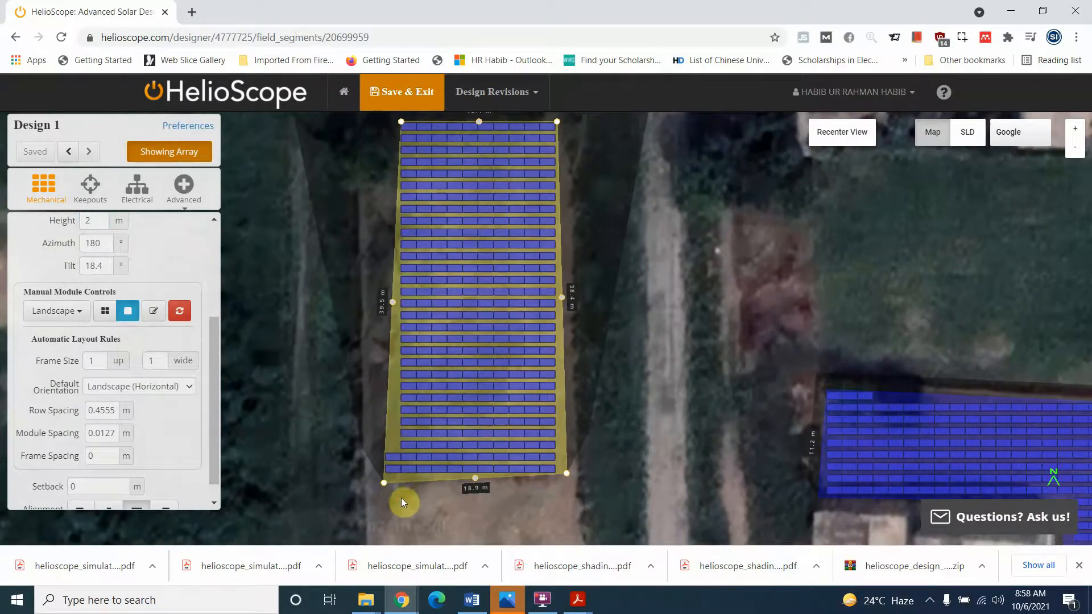
pyautogui.click(391, 446)
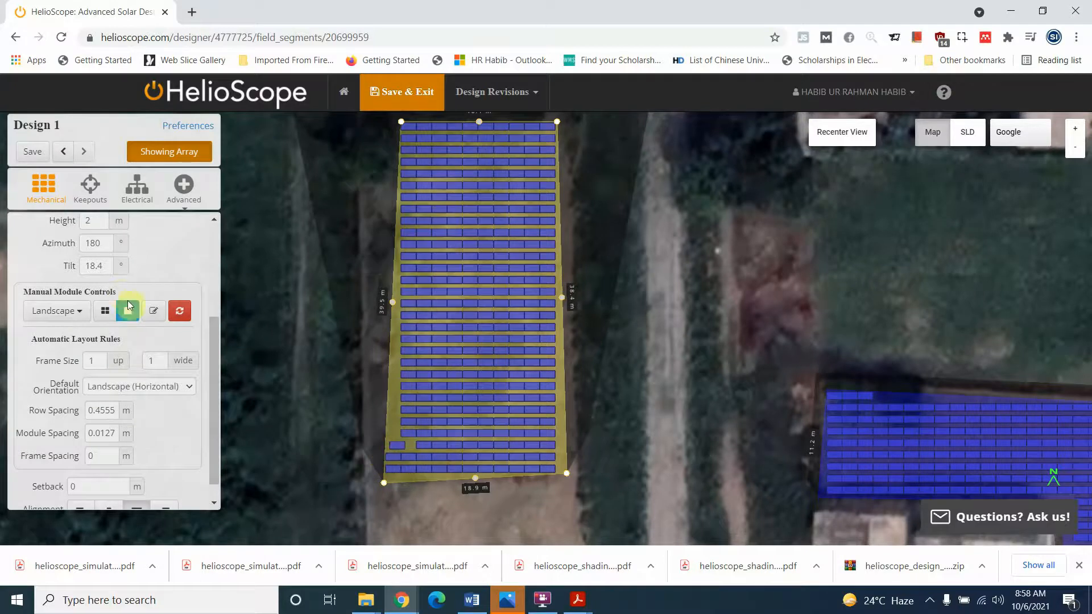
pyautogui.click(154, 311)
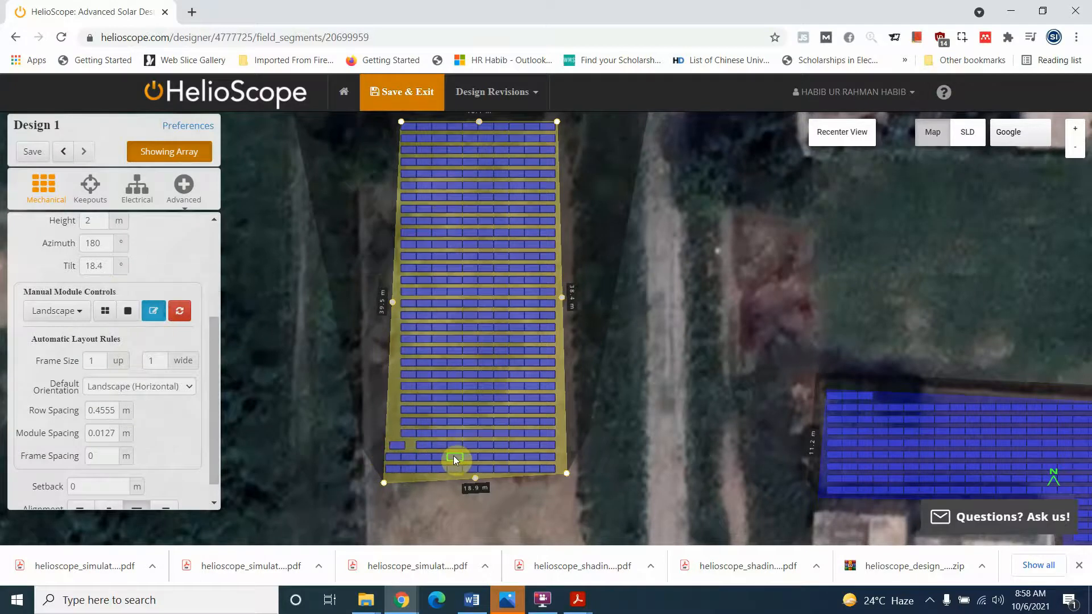
pyautogui.moveTo(414, 384); pyautogui.dragTo(397, 430)
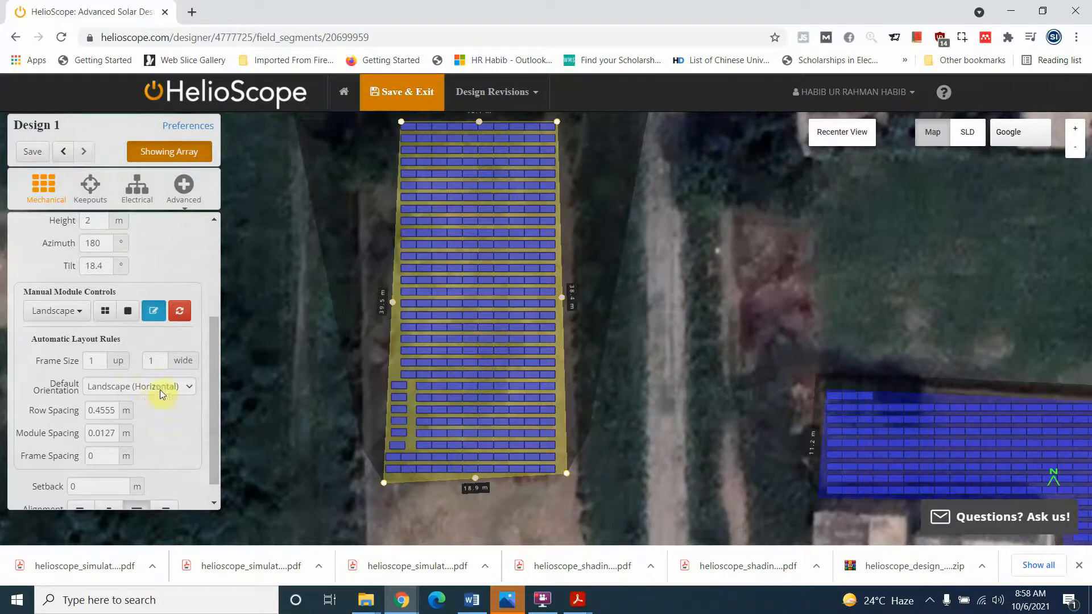
pyautogui.scroll(-1, 166, 401)
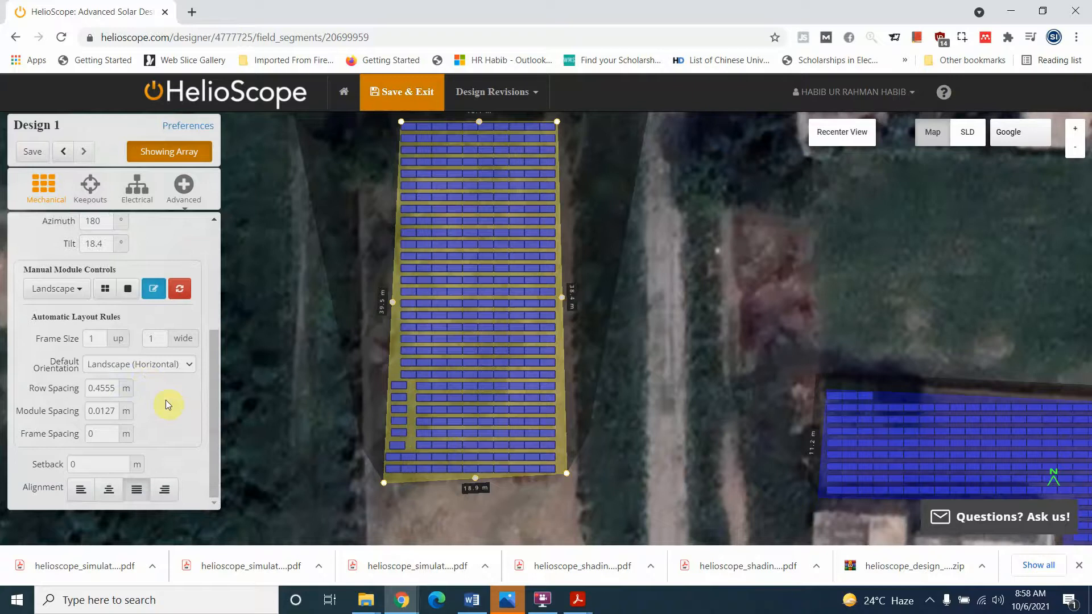
pyautogui.scroll(3, 153, 390)
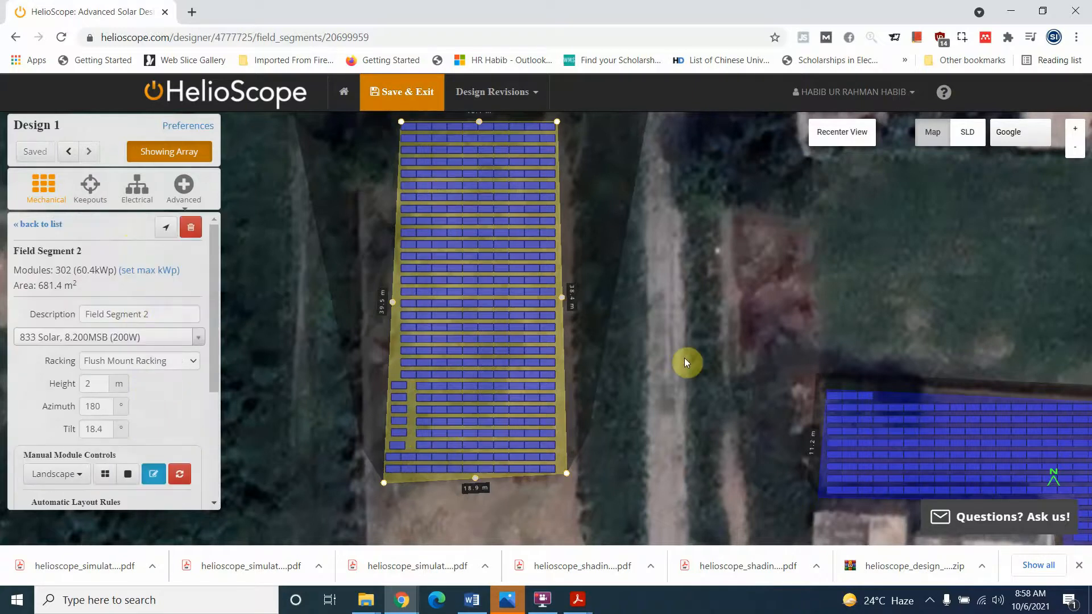
# - Hide the array modules and outline a keepout about 25 m long and 2.5 m deep along Field Segment 1's south-west edge, beside the buildings
pyautogui.scroll(-3, 637, 317)
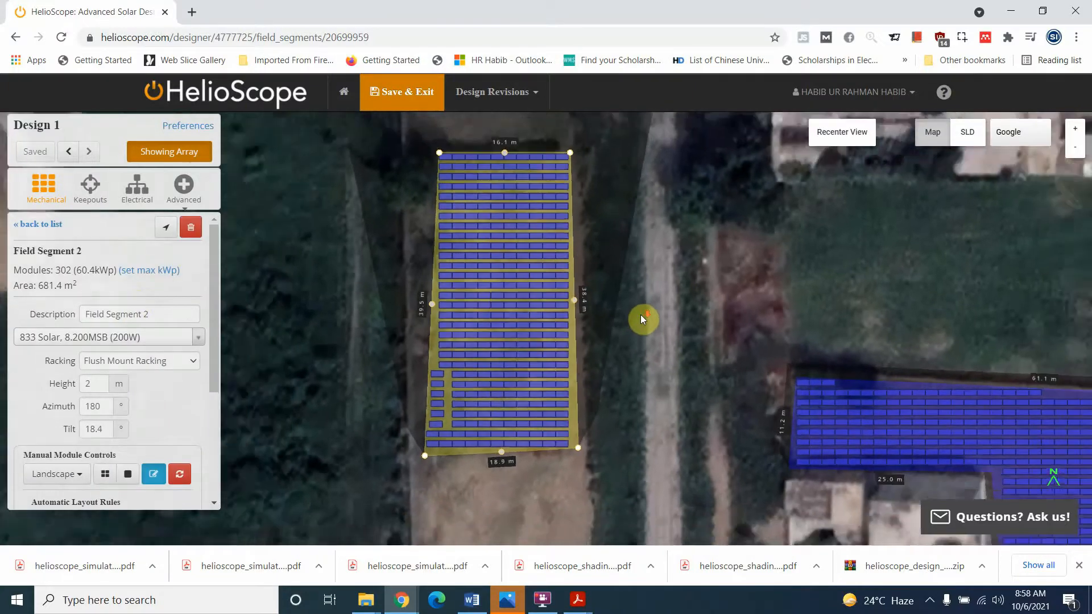
pyautogui.moveTo(720, 303); pyautogui.dragTo(586, 251)
pyautogui.scroll(-2, 586, 251)
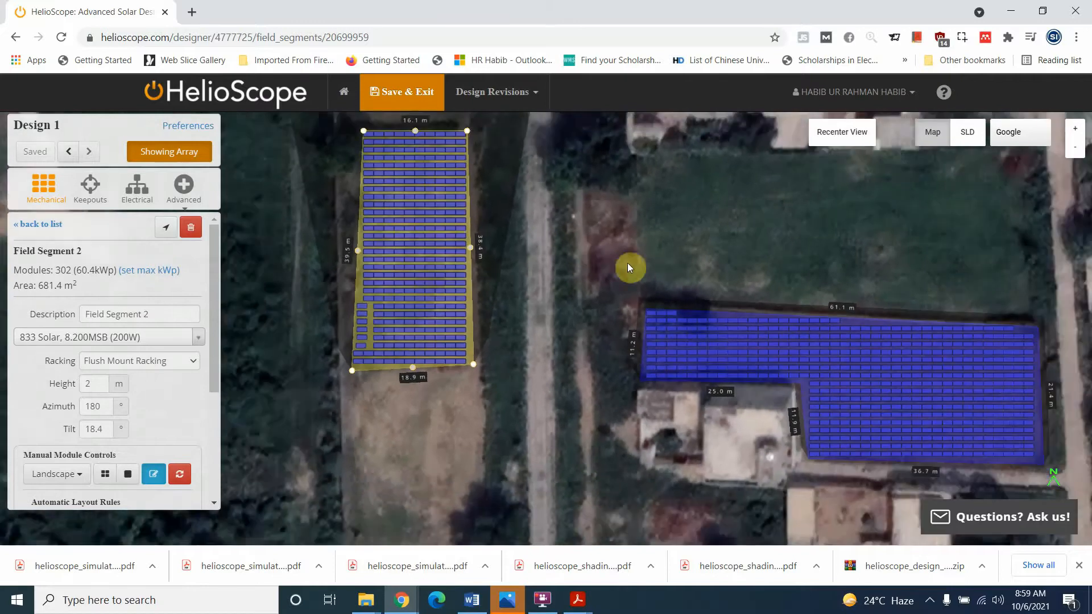
pyautogui.click(95, 197)
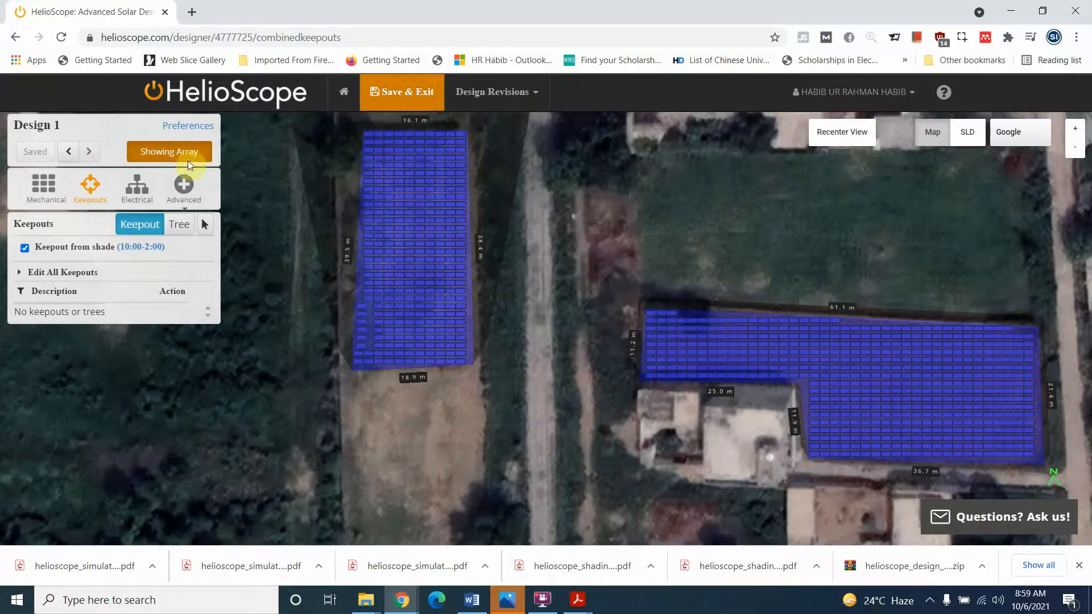
pyautogui.click(165, 159)
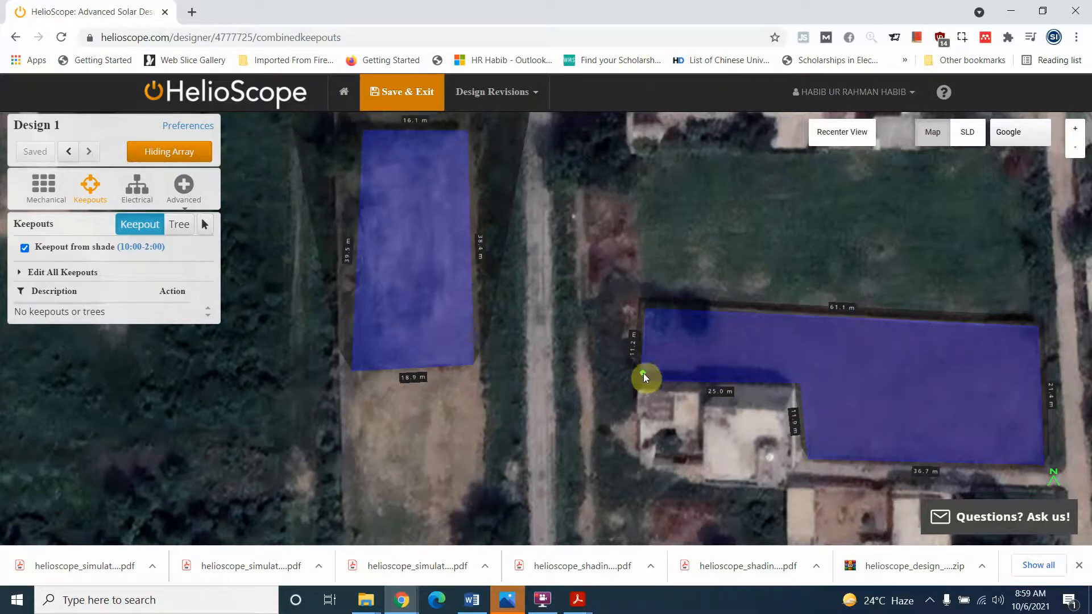
pyautogui.click(695, 372)
pyautogui.click(701, 363)
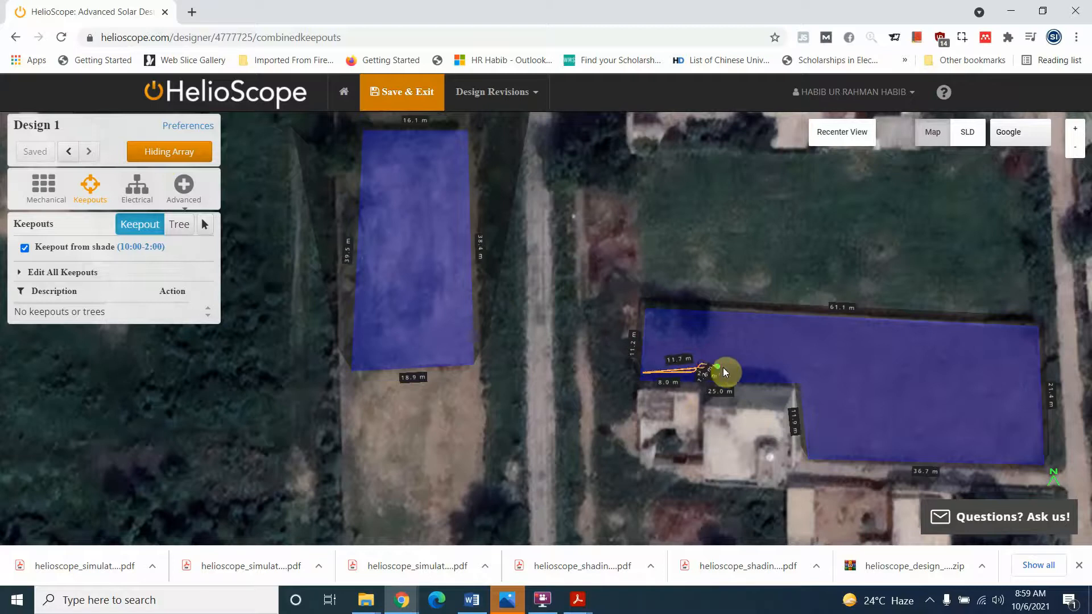
pyautogui.click(787, 369)
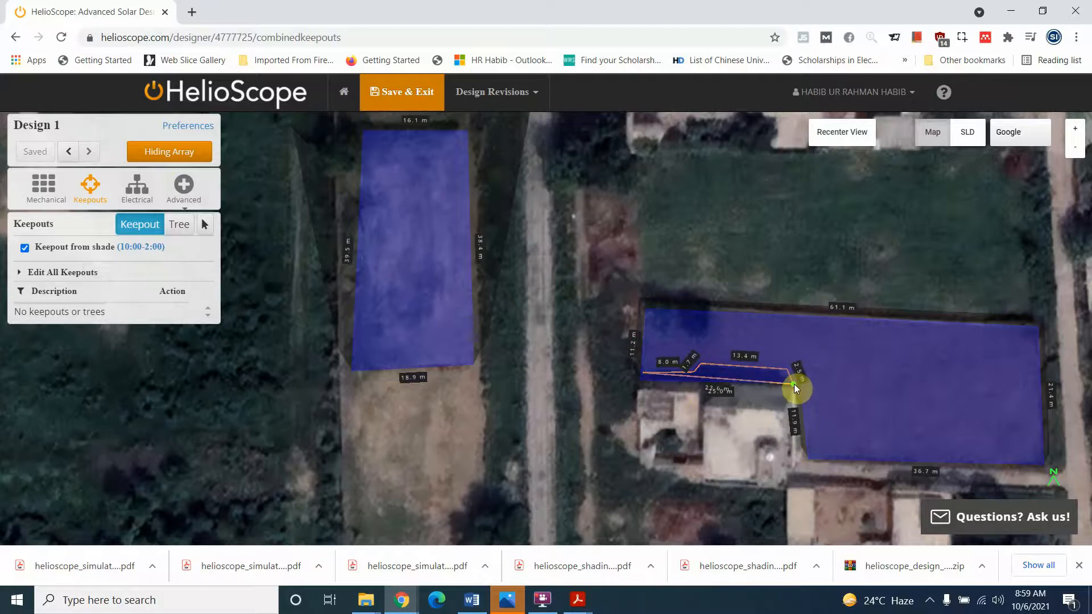
pyautogui.click(793, 385)
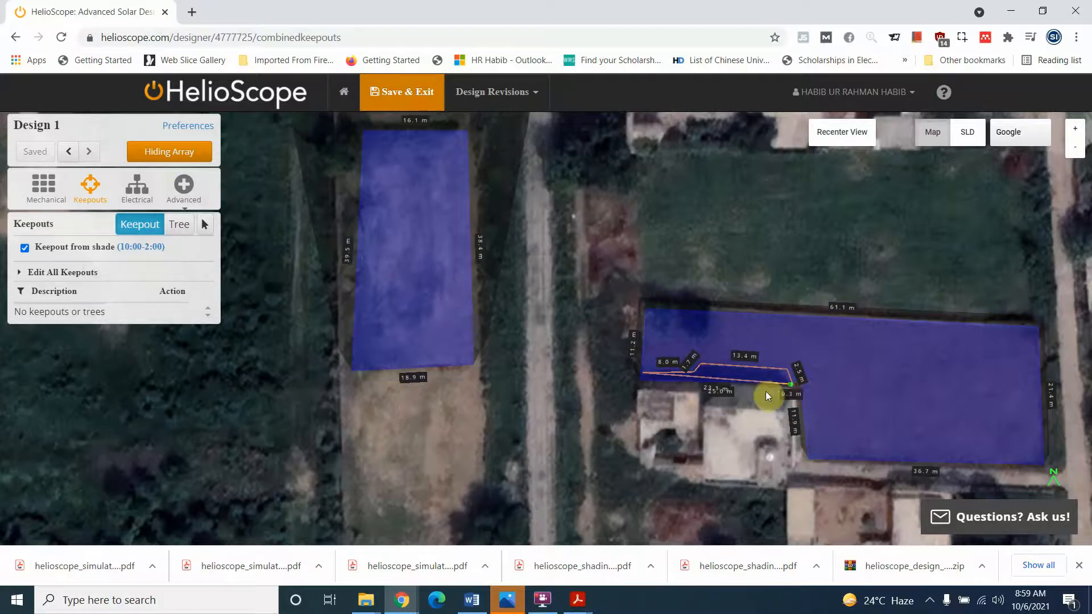
pyautogui.click(641, 377)
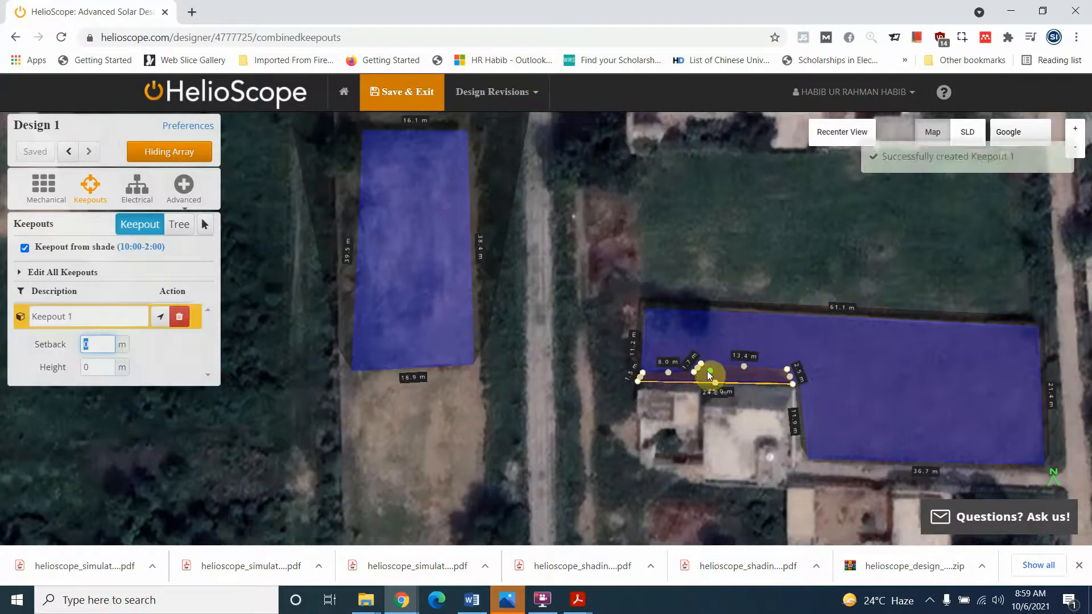
# - Set Keepout 1's setback to 0.2 m and its height to 0 m
pyautogui.click(91, 344)
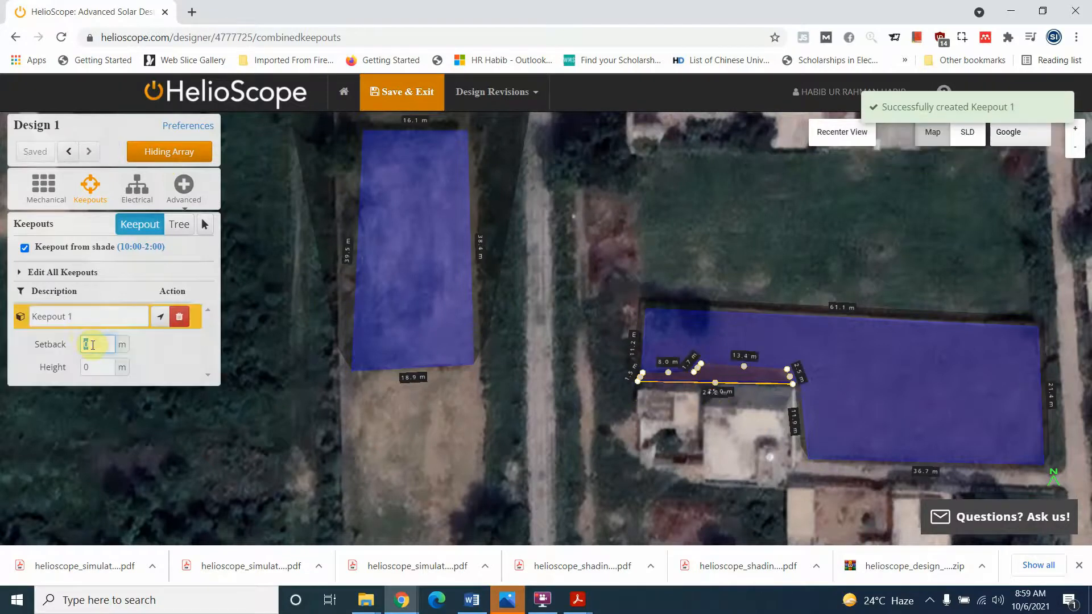
pyautogui.write('1')
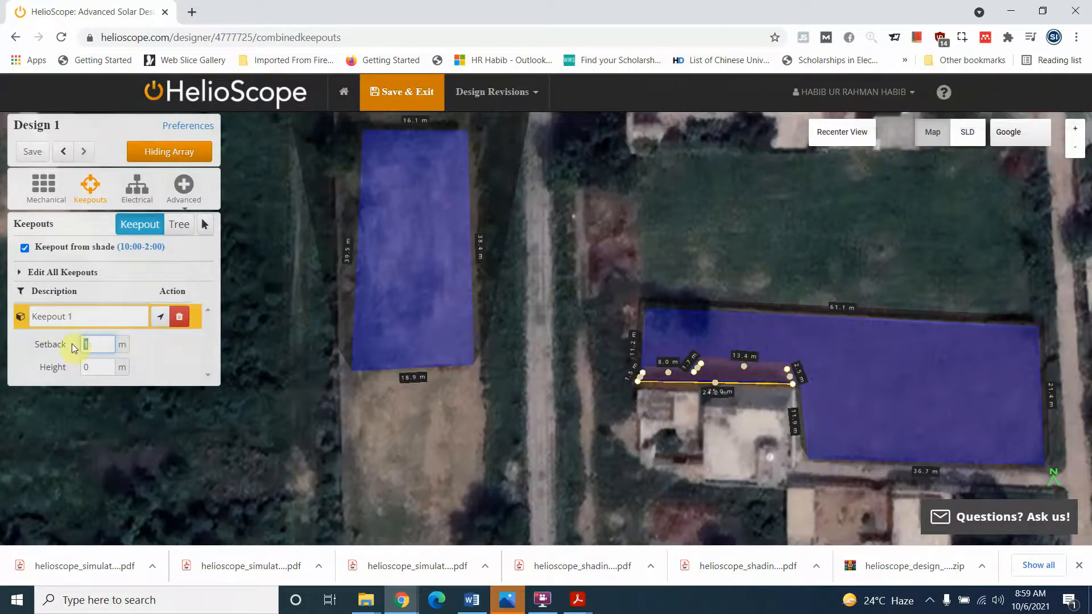
pyautogui.write('.2')
pyautogui.click(94, 367)
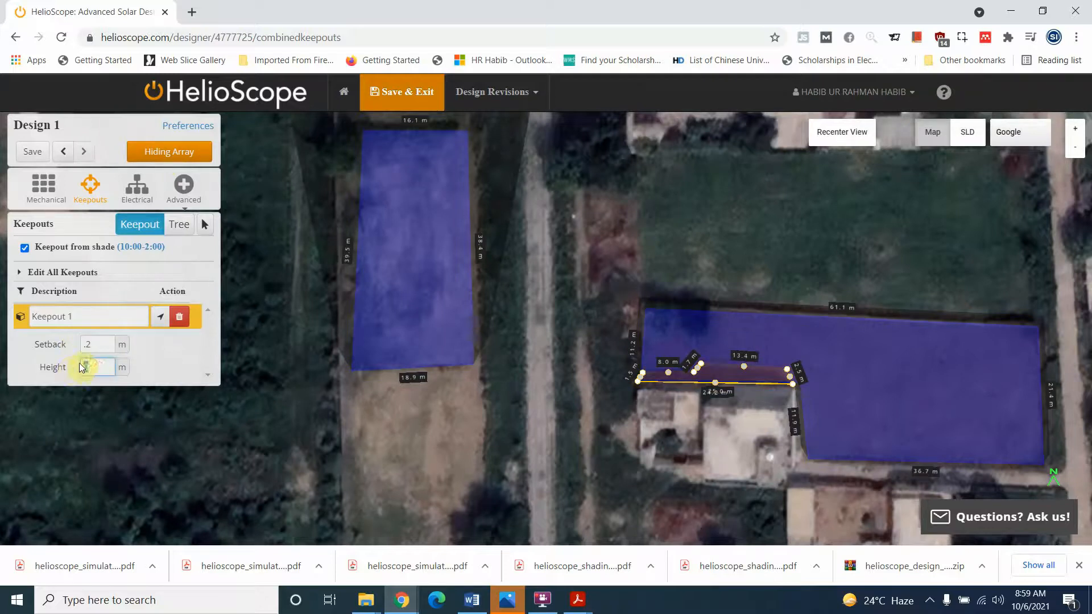
pyautogui.write('0')
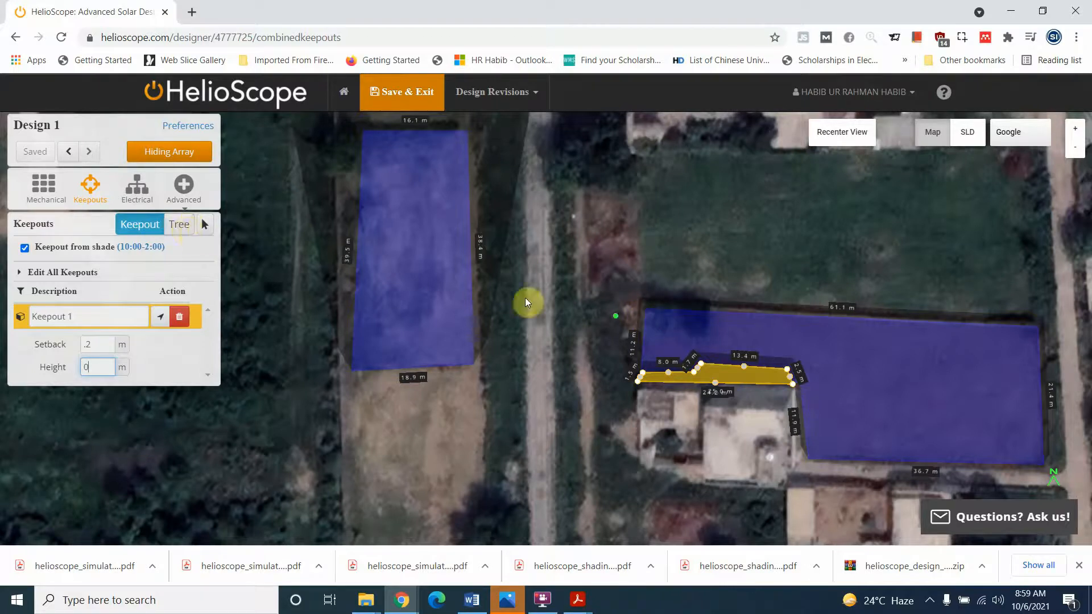
# - Place a spherical tree with about 2.9 m radius and 8.3 m height on Field Segment 1's northern edge near its west end
pyautogui.click(186, 229)
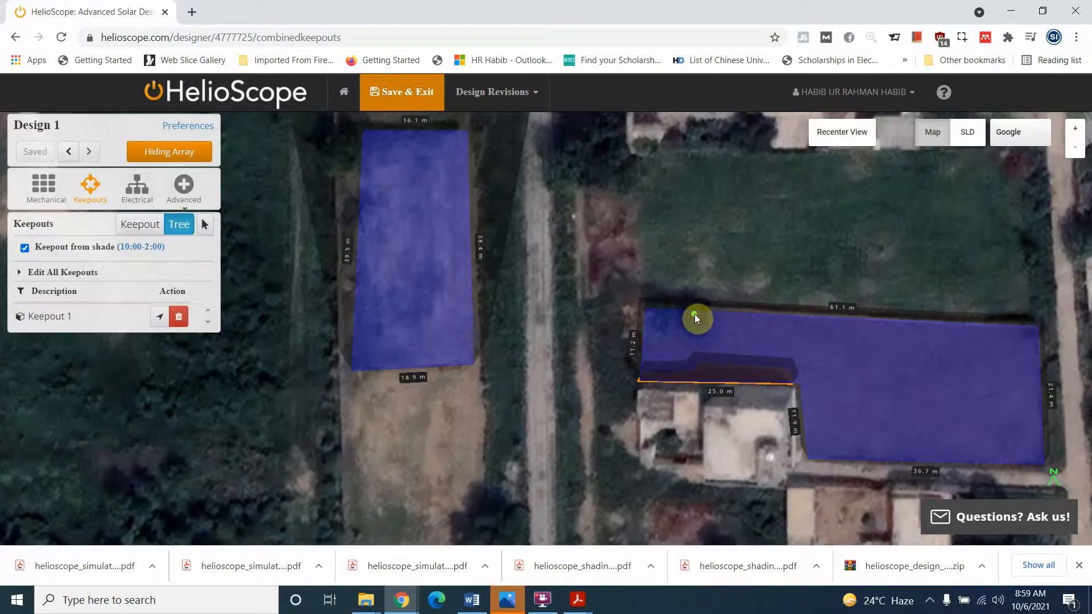
pyautogui.moveTo(701, 329); pyautogui.dragTo(703, 332)
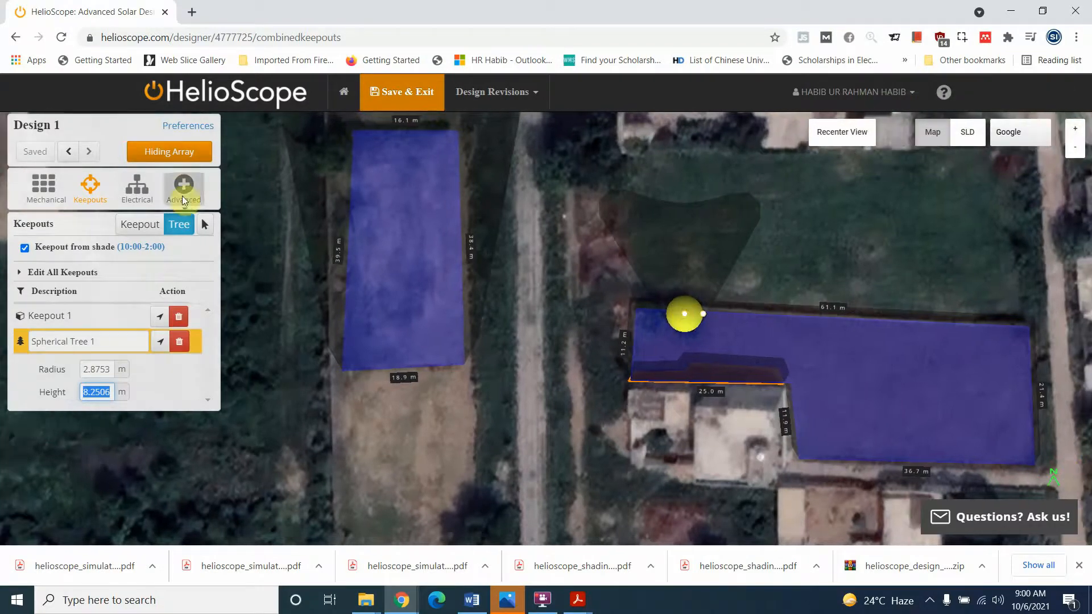
pyautogui.click(205, 224)
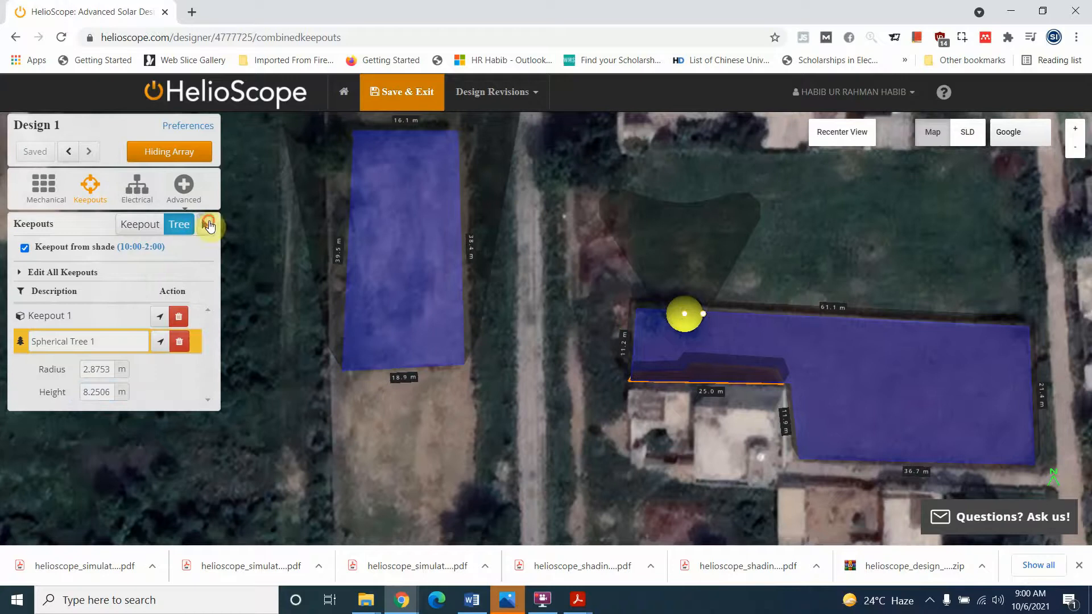
pyautogui.click(682, 314)
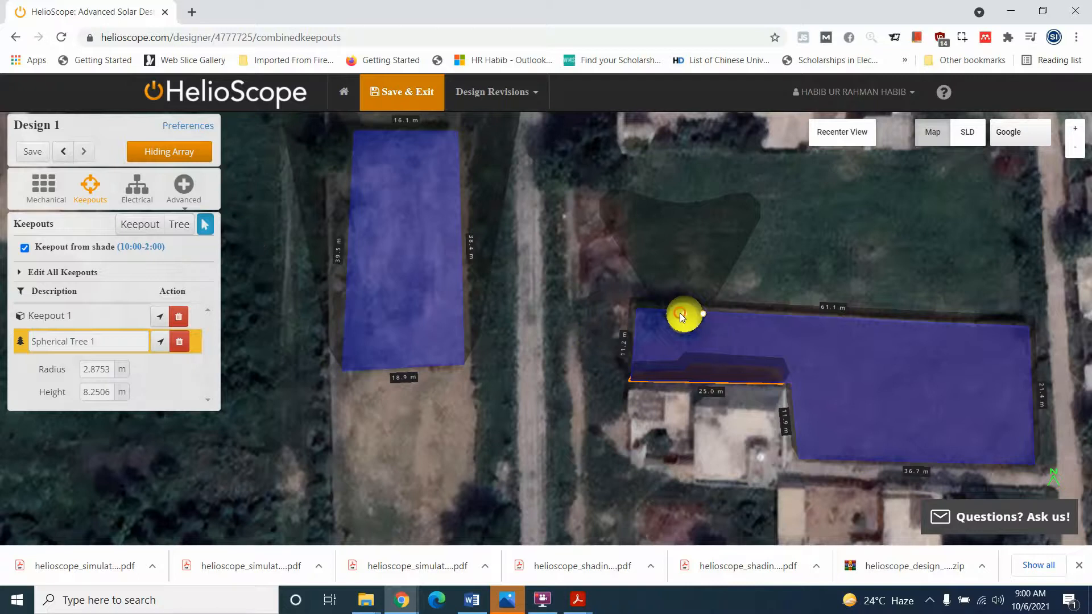
pyautogui.moveTo(684, 314)
pyautogui.mouseDown()
pyautogui.moveTo(670, 300)
pyautogui.moveTo(683, 309)
pyautogui.mouseUp()
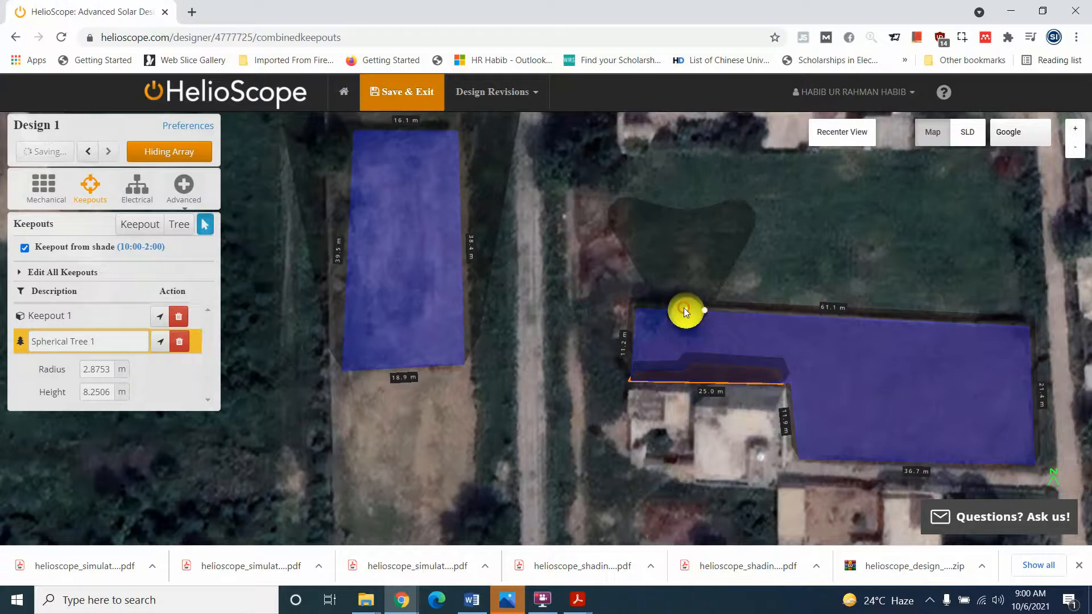
# - Reselect Spherical Tree 1 and raise its height to about 9.7 m
pyautogui.click(674, 311)
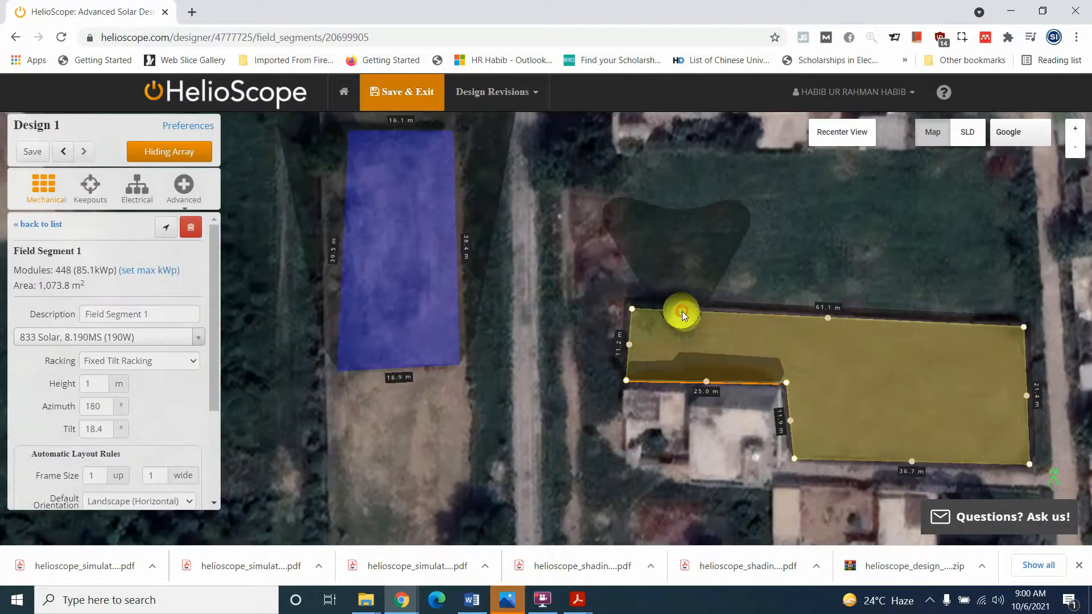
pyautogui.click(681, 312)
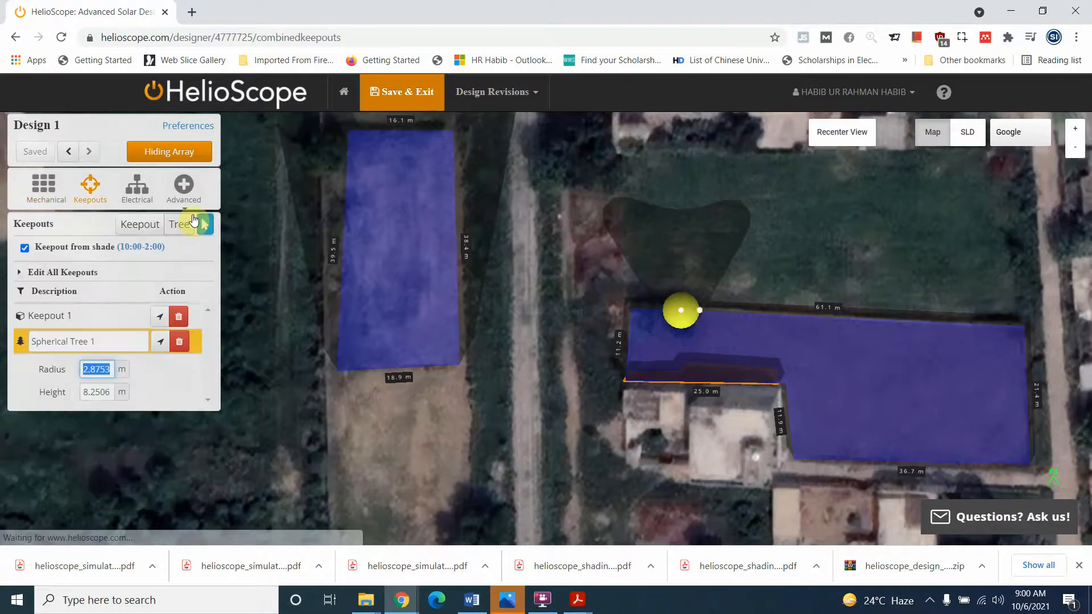
pyautogui.click(206, 228)
pyautogui.click(626, 302)
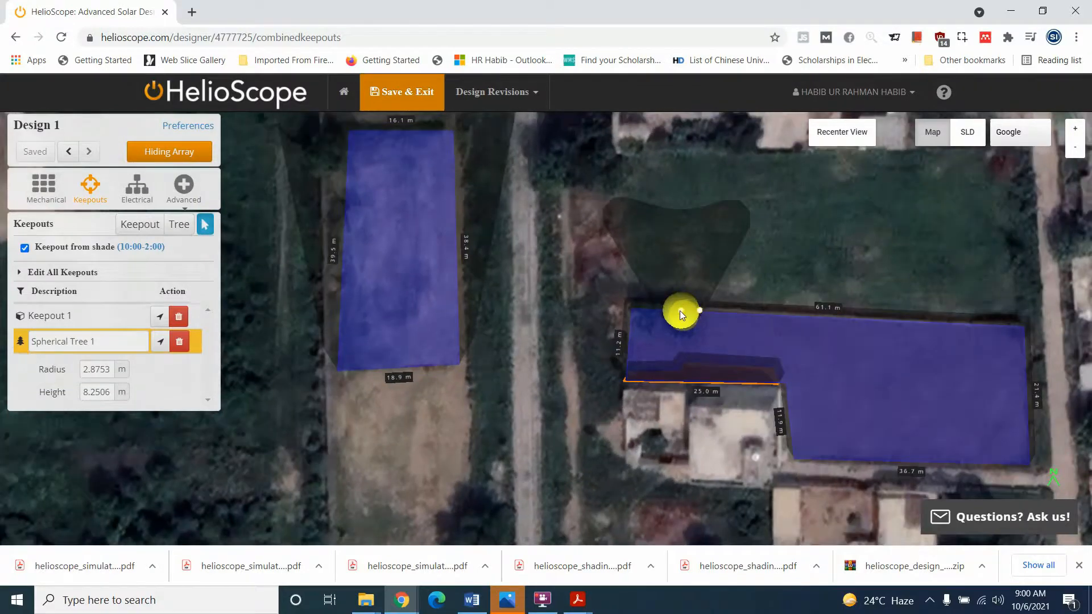
pyautogui.moveTo(654, 311); pyautogui.dragTo(671, 311)
pyautogui.moveTo(688, 302); pyautogui.dragTo(681, 310)
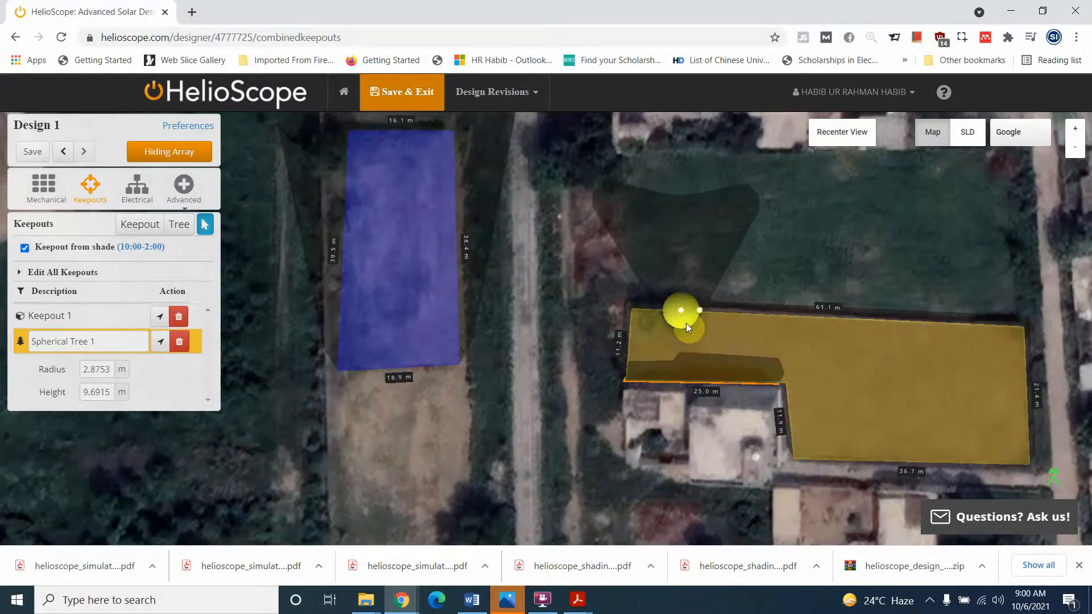
# - Tilt the map into a 3D view and inspect the tree with the array modules temporarily shown
pyautogui.moveTo(642, 339); pyautogui.dragTo(582, 268)
pyautogui.moveTo(609, 277); pyautogui.dragTo(593, 276)
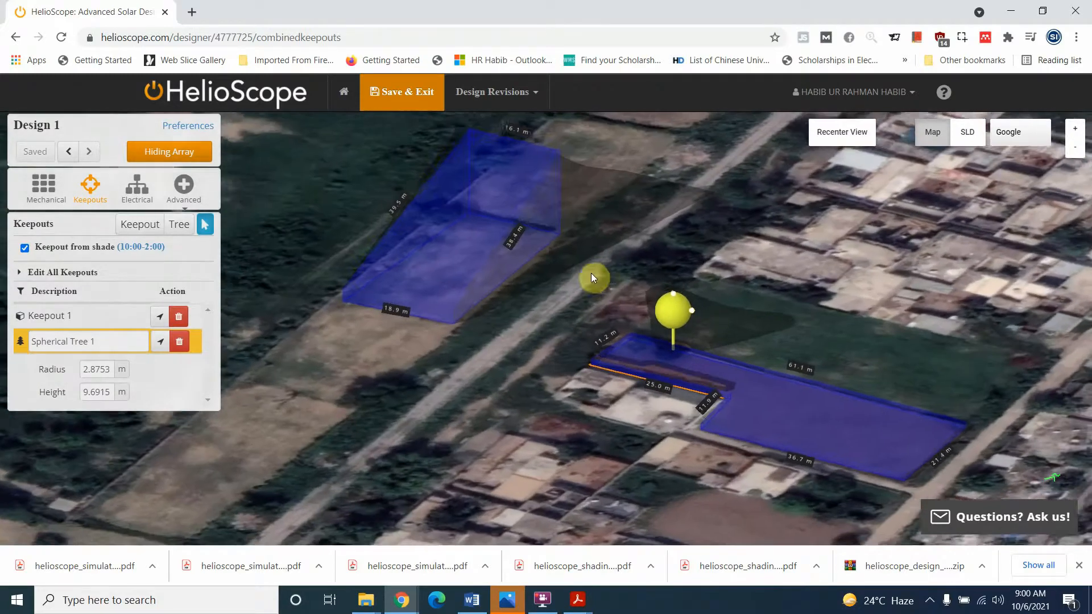
pyautogui.click(177, 162)
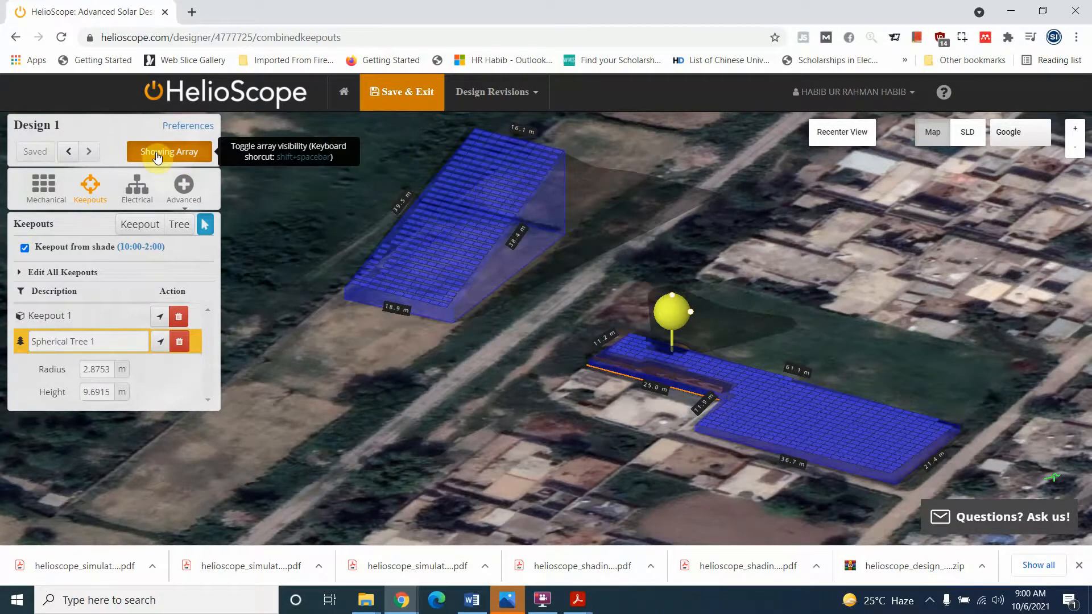
pyautogui.click(158, 157)
# - Adjust Spherical Tree 1's height to about 9.8 m and place a copy of it just to its west
pyautogui.moveTo(610, 305)
pyautogui.mouseDown()
pyautogui.moveTo(573, 299)
pyautogui.moveTo(624, 299)
pyautogui.moveTo(630, 313)
pyautogui.moveTo(626, 260)
pyautogui.mouseUp()
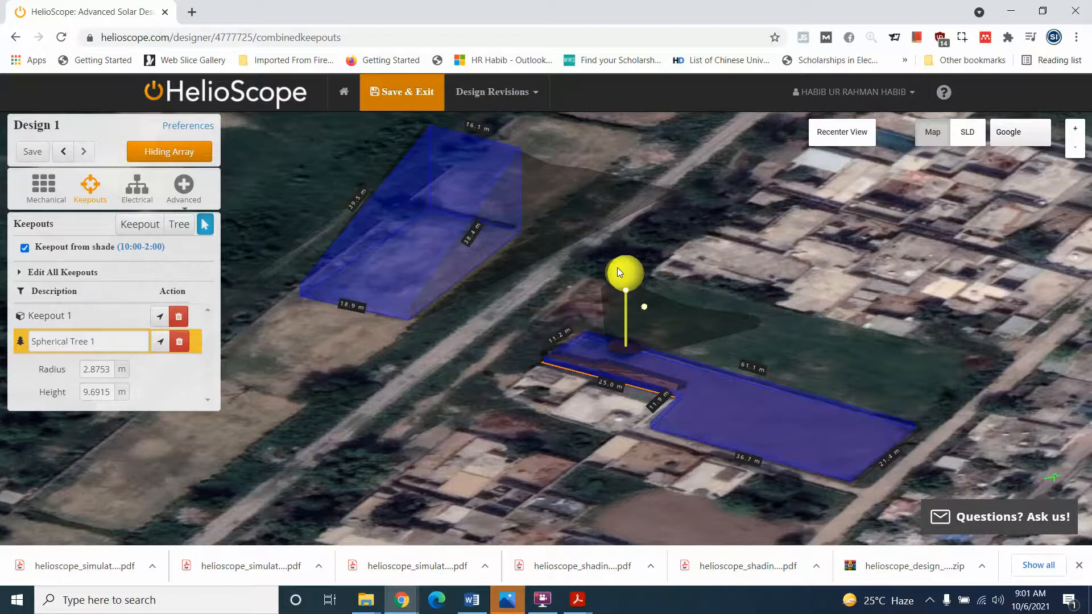
pyautogui.moveTo(614, 290); pyautogui.dragTo(624, 299)
pyautogui.moveTo(626, 294)
pyautogui.mouseDown()
pyautogui.moveTo(585, 296)
pyautogui.moveTo(589, 248)
pyautogui.moveTo(590, 261)
pyautogui.mouseUp()
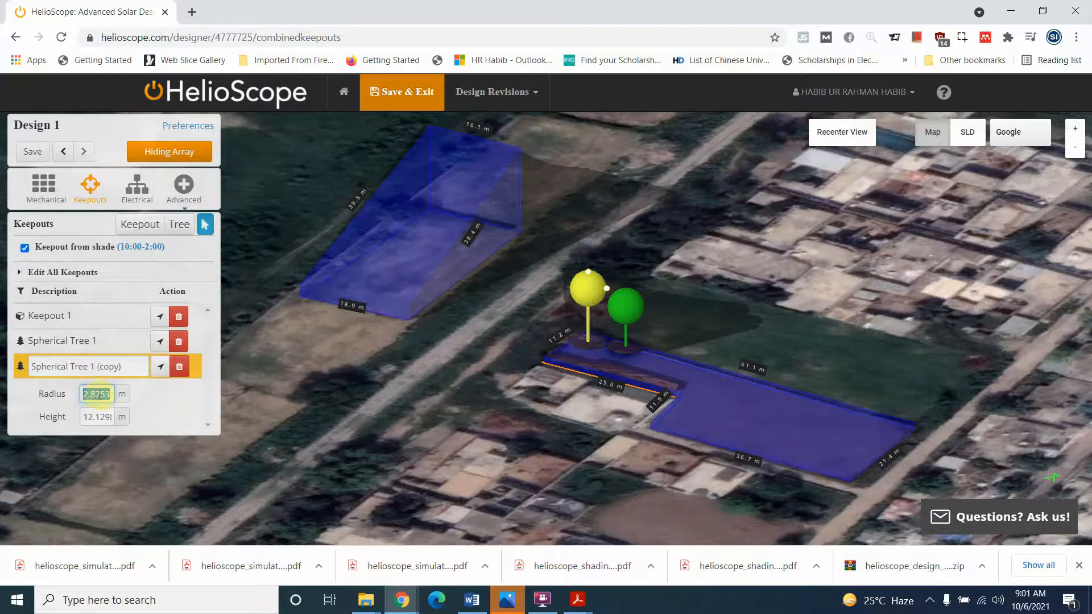
# - Set the copied tree's radius to 3 m and its height to 15 m
pyautogui.click(104, 395)
pyautogui.moveTo(107, 393); pyautogui.dragTo(64, 398)
pyautogui.write('3')
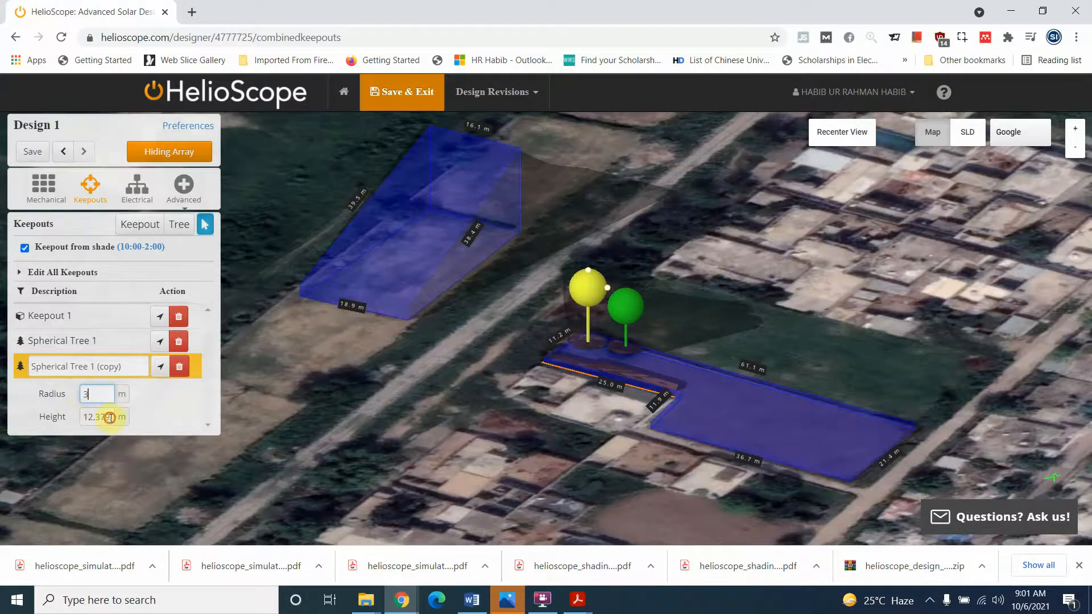
pyautogui.doubleClick(100, 418)
pyautogui.write('15')
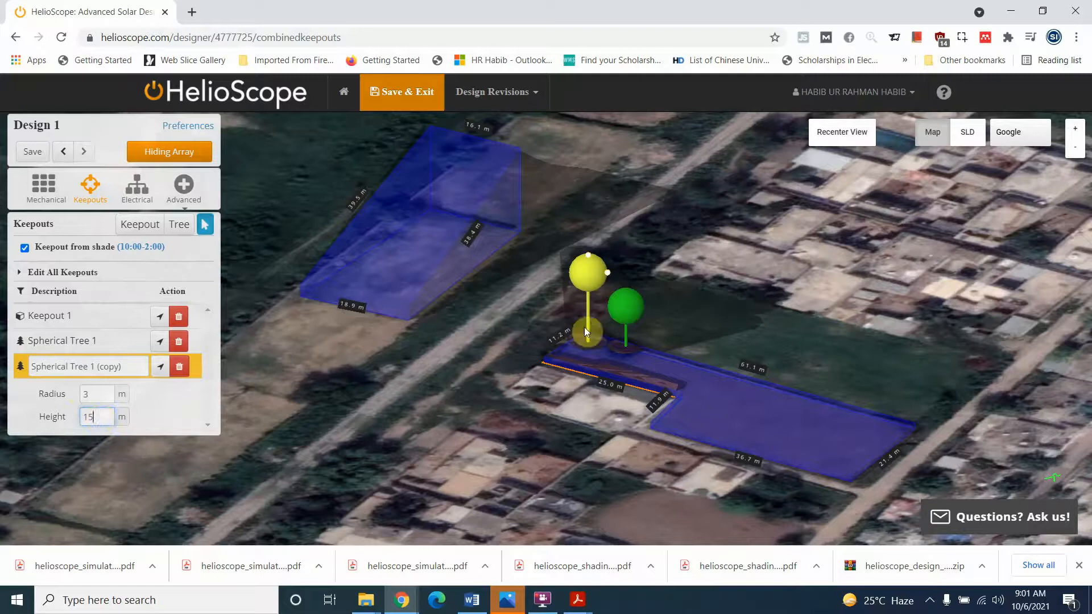
# - Raise Spherical Tree 1's height to about 10.1 m and check both trees against the array from above
pyautogui.click(617, 311)
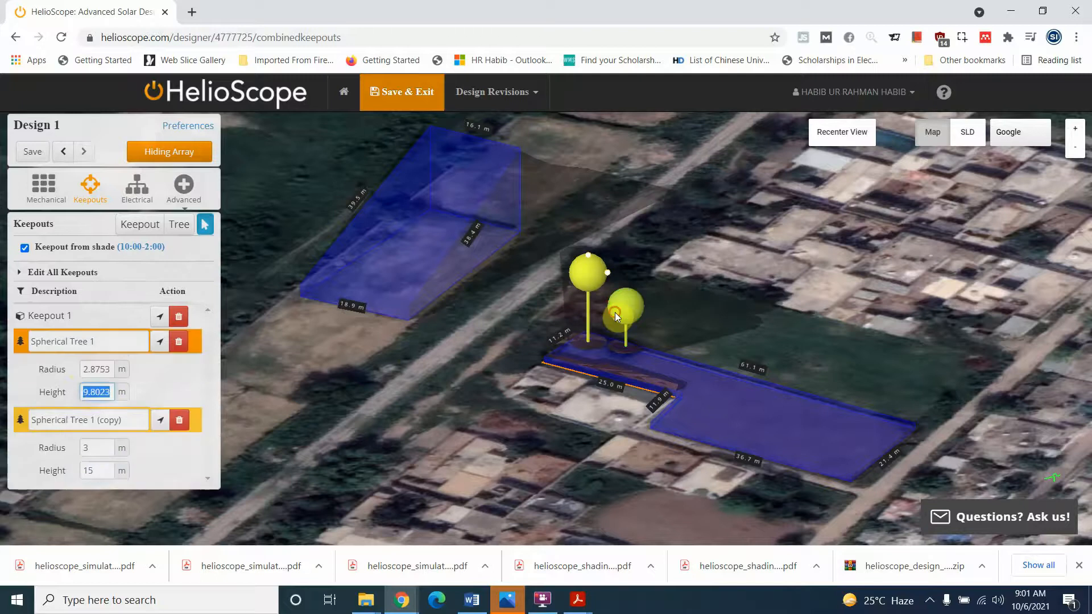
pyautogui.moveTo(626, 288); pyautogui.dragTo(626, 286)
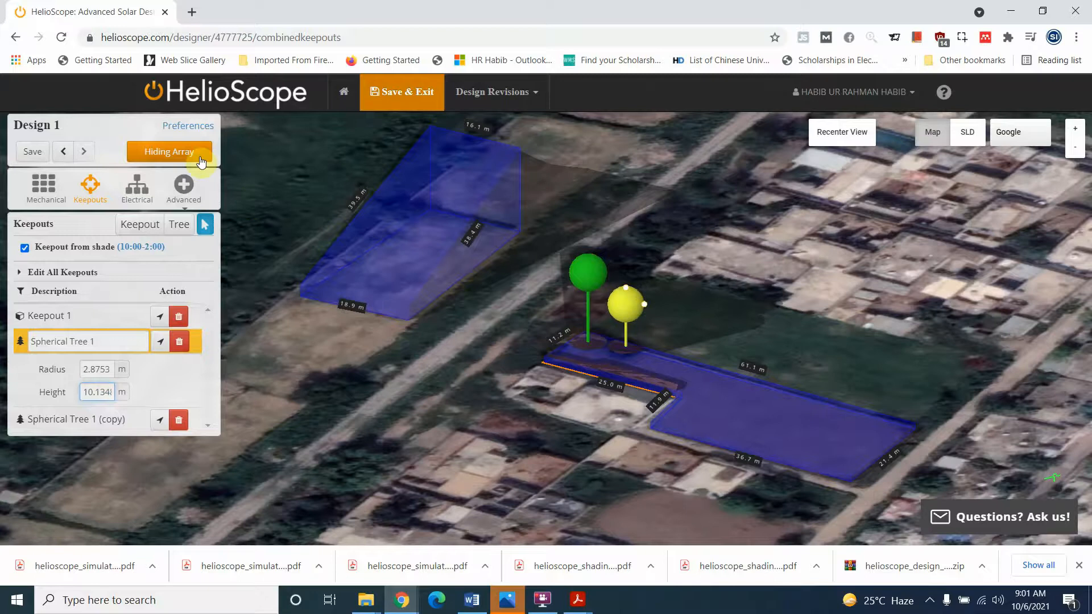
pyautogui.click(182, 153)
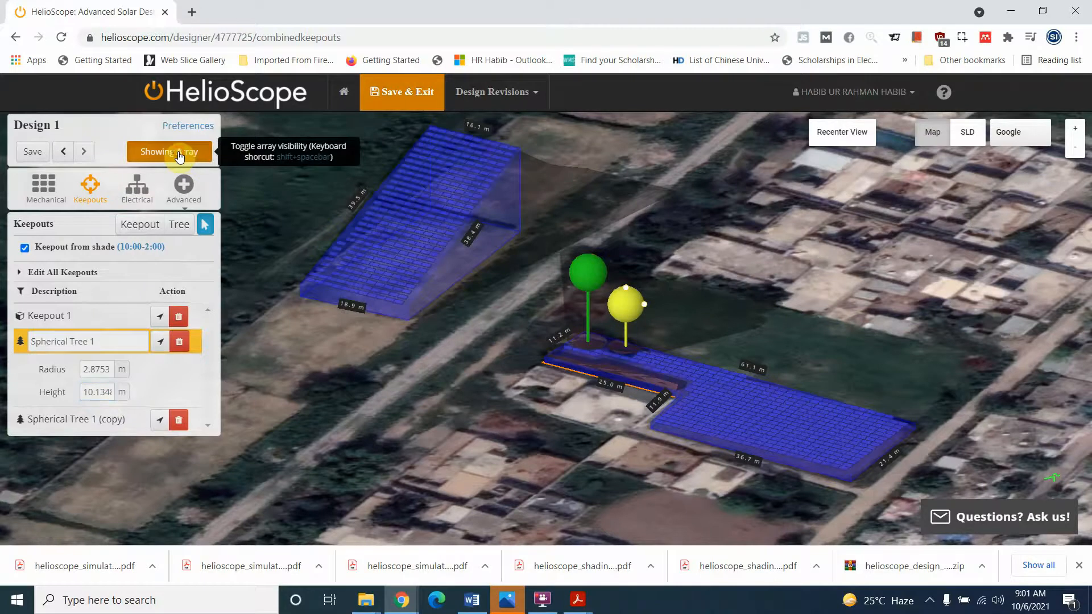
pyautogui.click(180, 156)
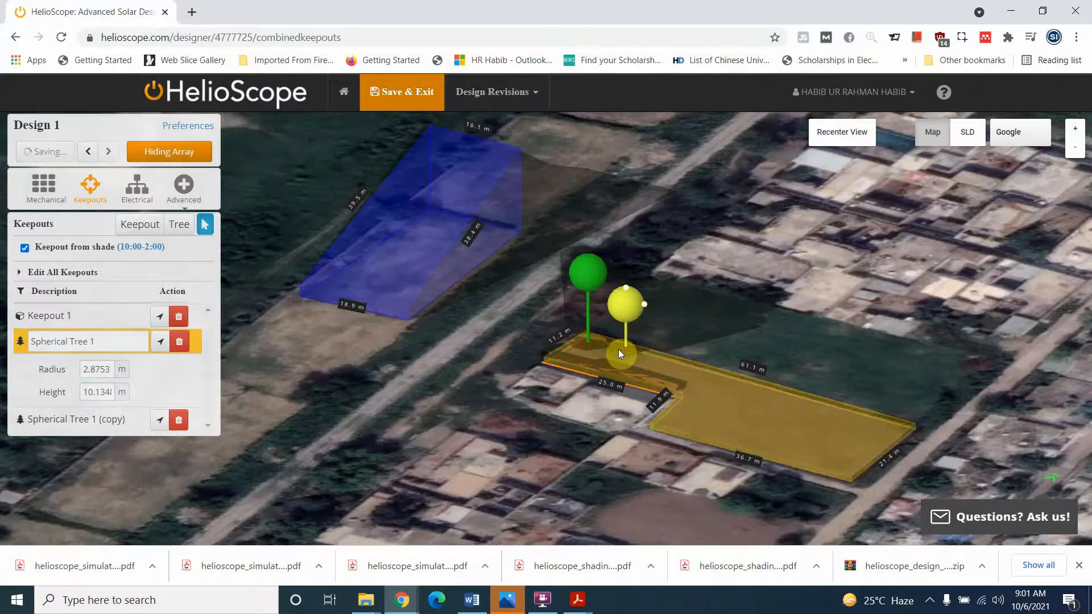
pyautogui.moveTo(526, 347); pyautogui.dragTo(605, 415)
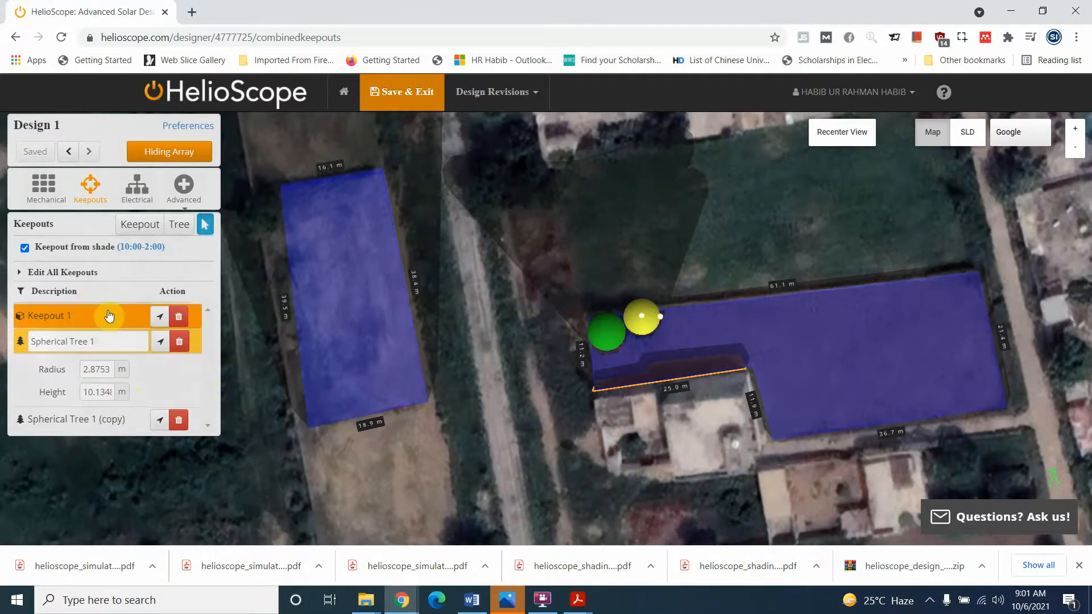
# - Set the wiring zone's inverter to Beghelli, Inverter 930 Wp and add an AC configuration
pyautogui.click(377, 306)
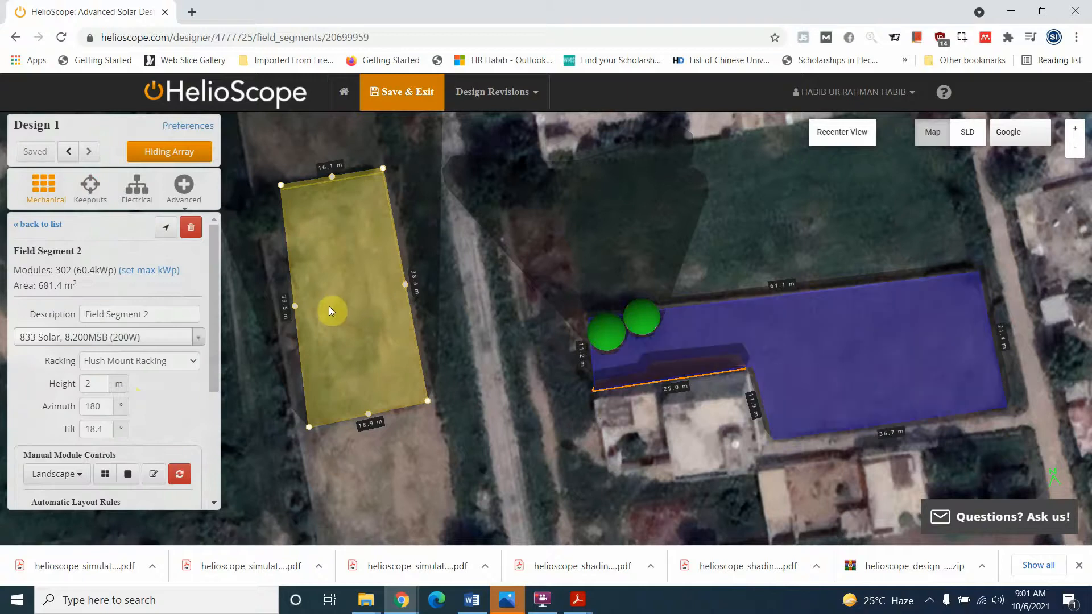
pyautogui.click(90, 186)
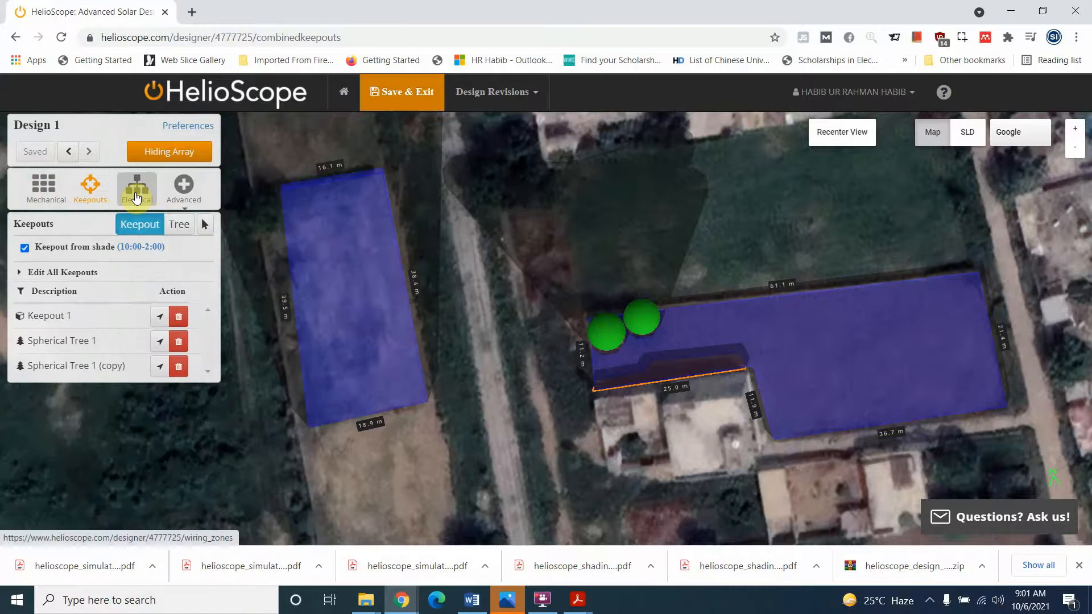
pyautogui.click(136, 193)
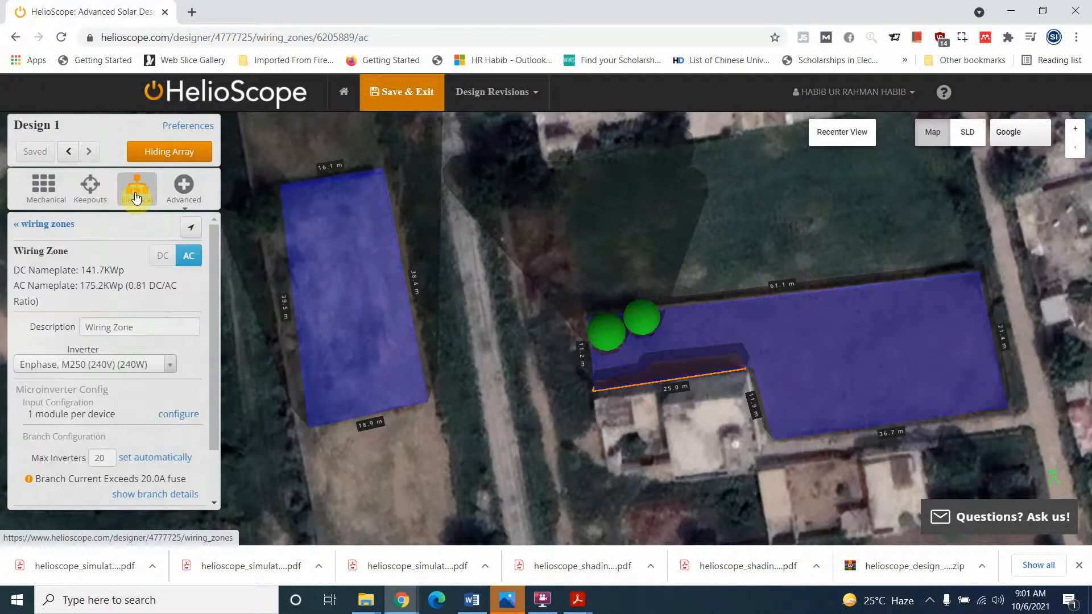
pyautogui.click(92, 367)
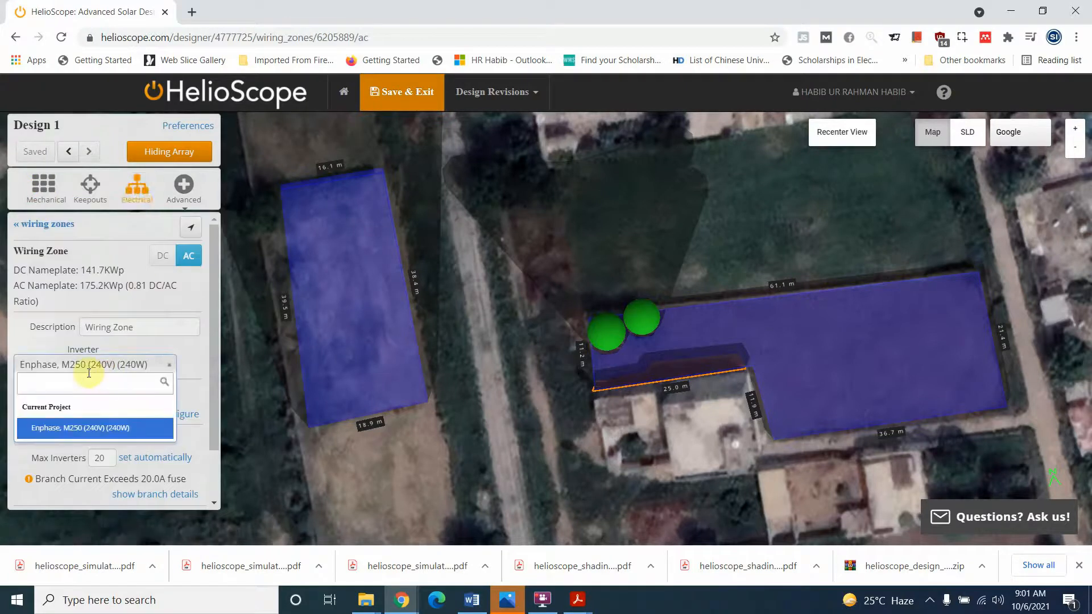
pyautogui.write('inverter')
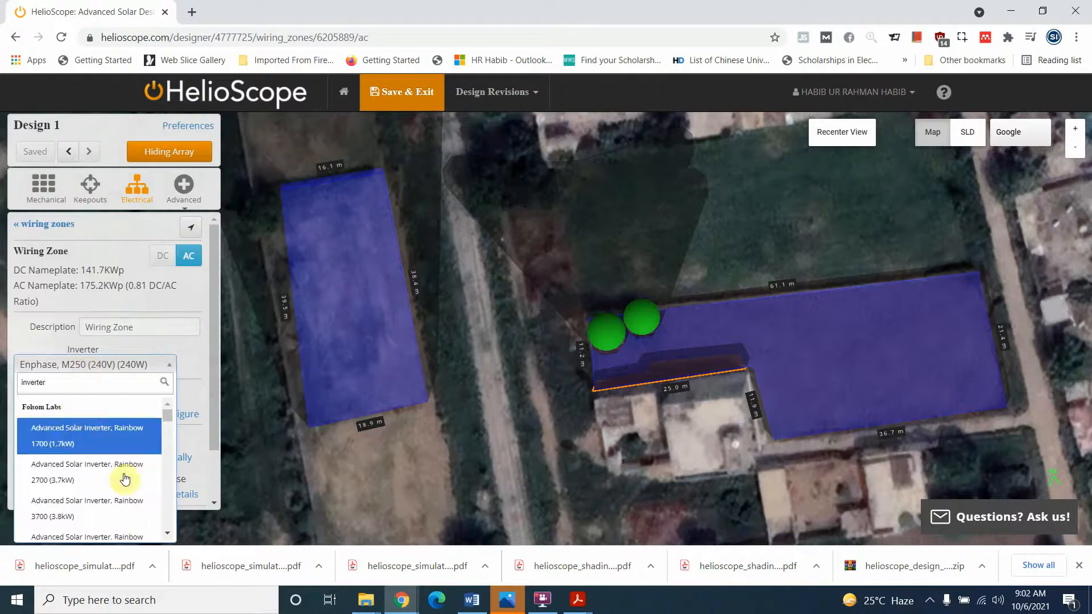
pyautogui.scroll(-2, 112, 493)
pyautogui.click(83, 500)
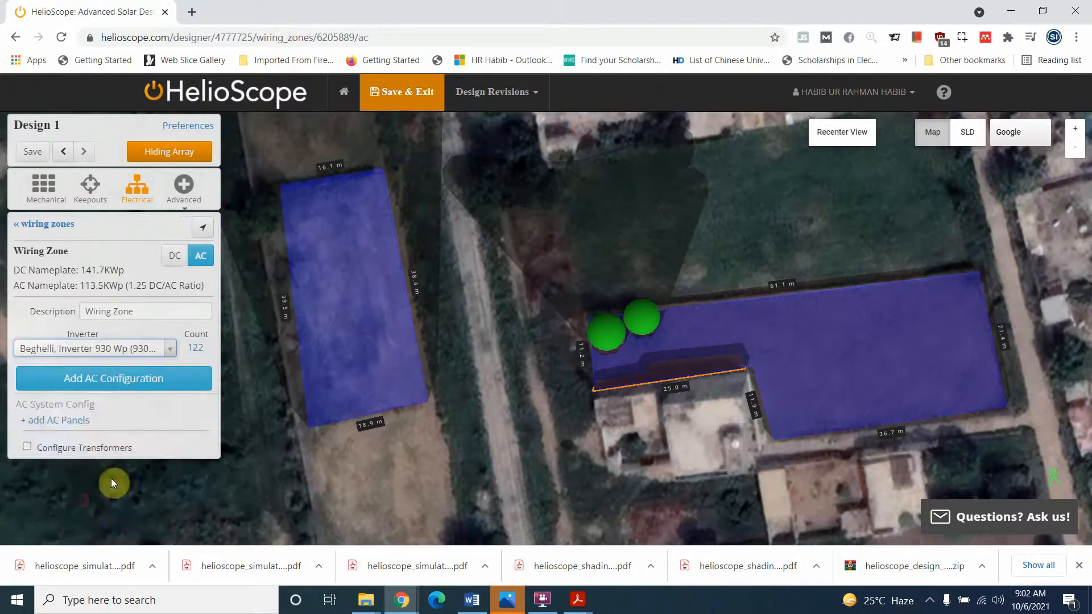
pyautogui.click(113, 384)
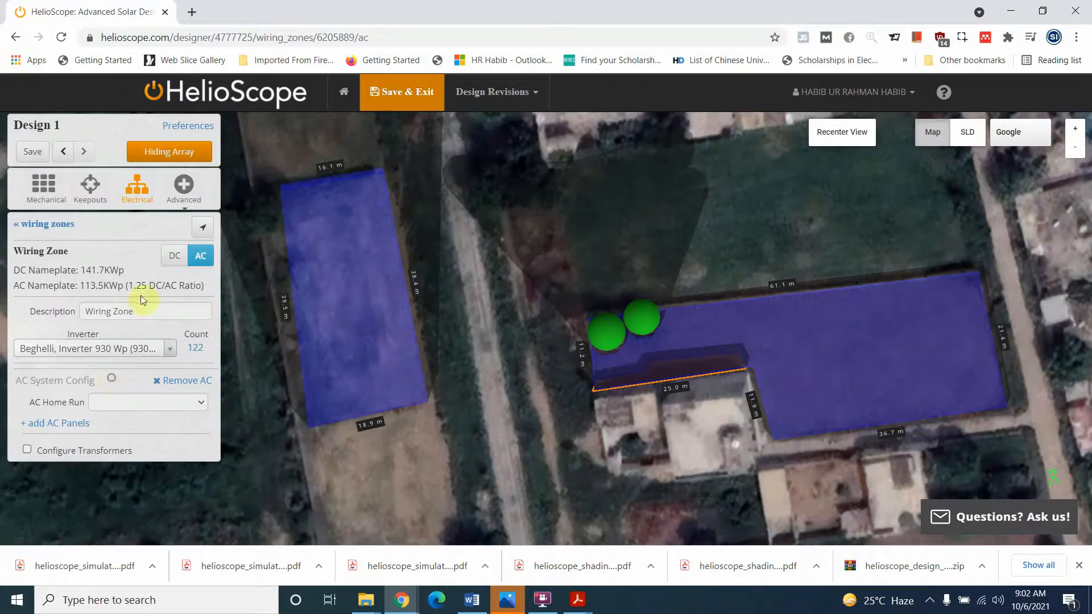
# - Try manual string sizing in the wiring zone's DC settings, restore temperature-based sizing and return to the AC settings
pyautogui.click(174, 264)
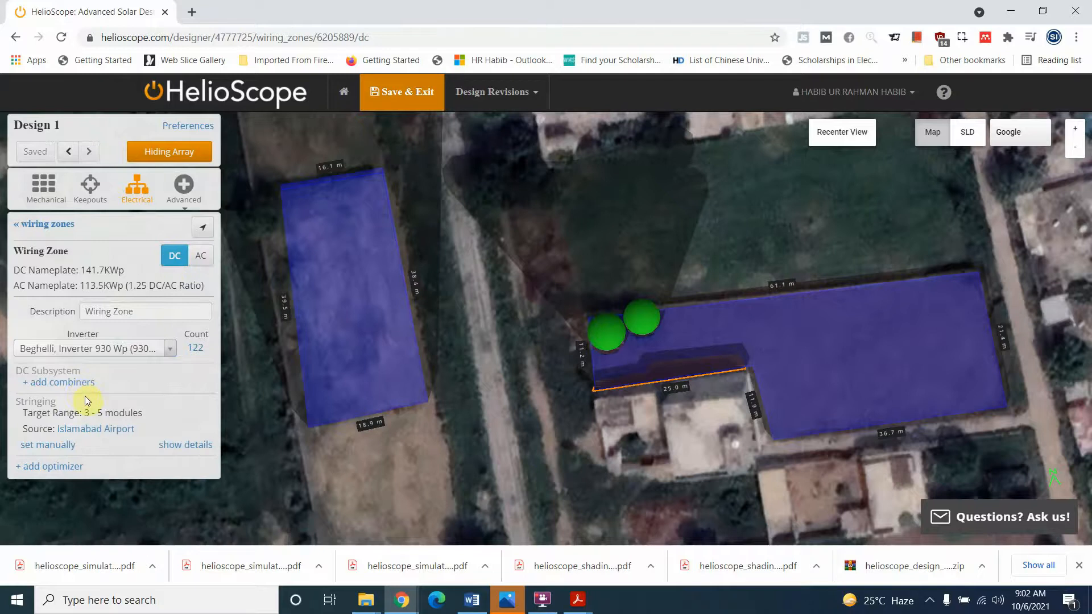
pyautogui.click(58, 446)
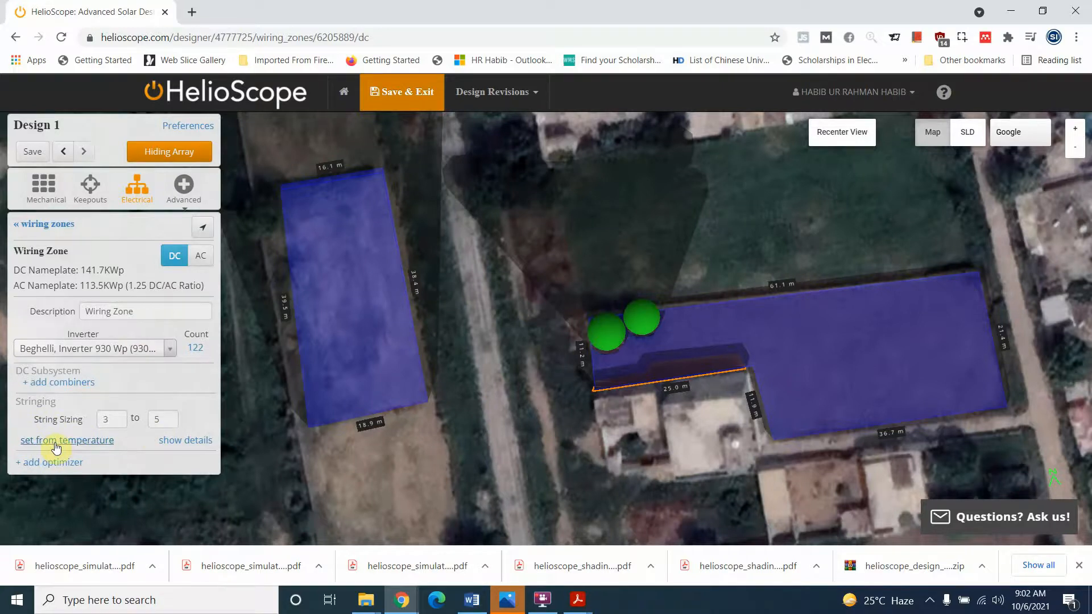
pyautogui.click(56, 440)
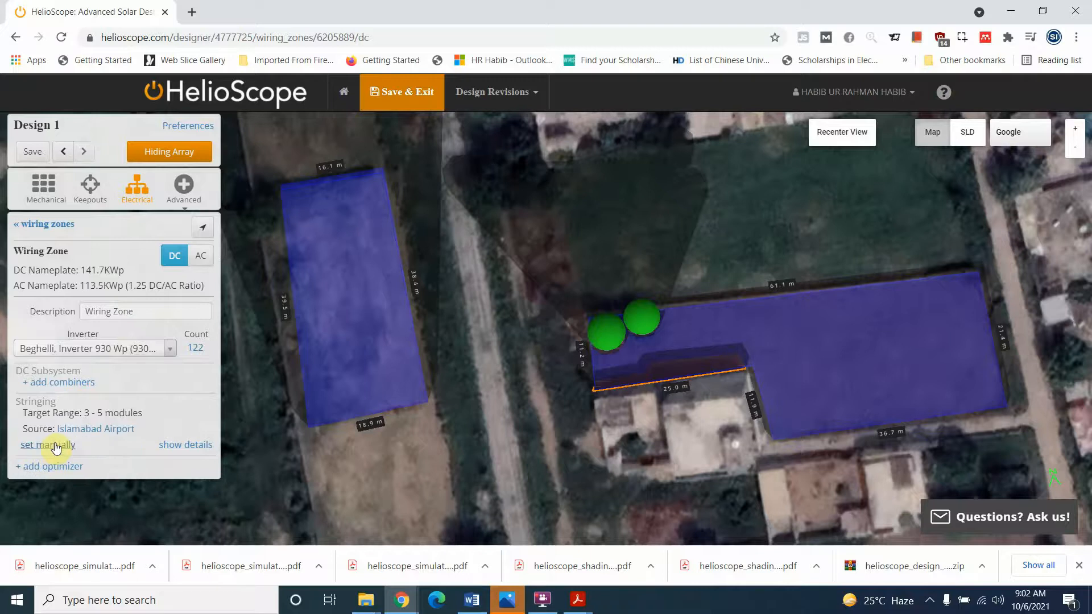
pyautogui.click(200, 259)
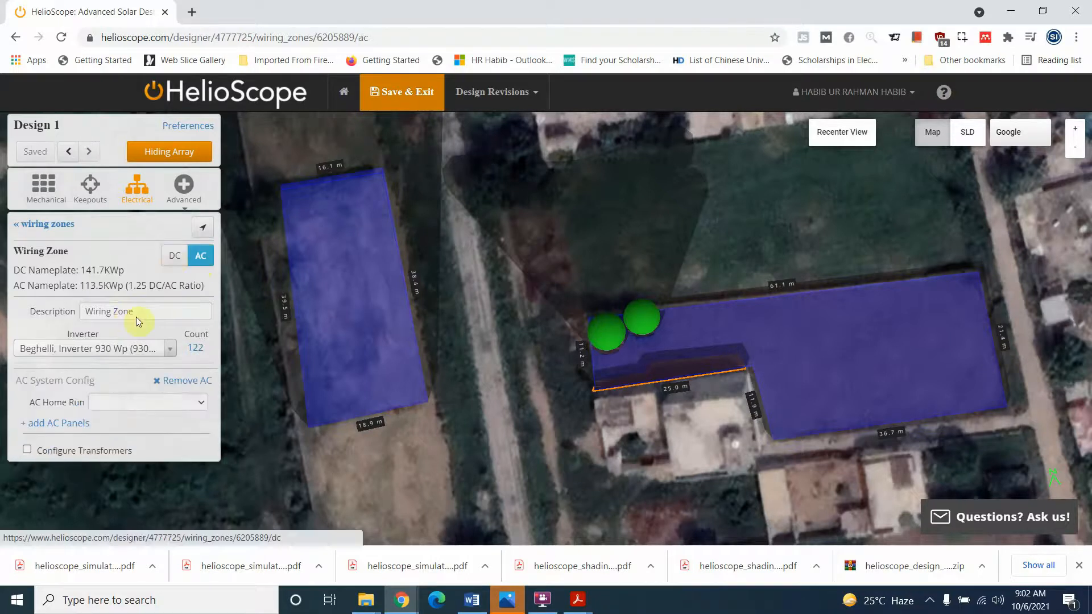
# - Enable transformer configuration for the wiring zone and set the panel transformers to Primary Side: Medium Voltage (34.5kV)
pyautogui.click(25, 452)
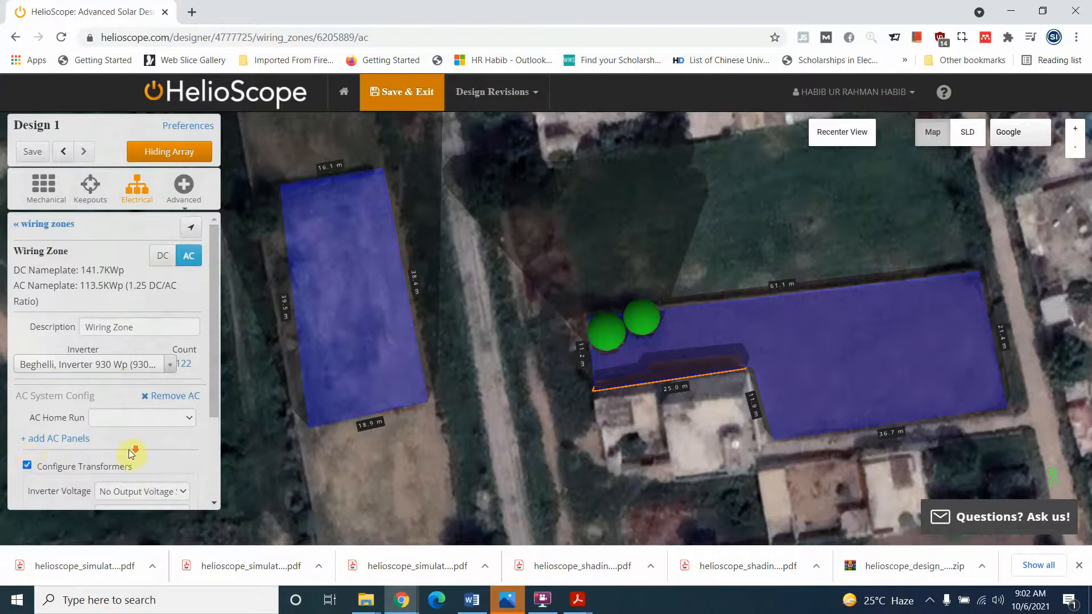
pyautogui.scroll(-2, 138, 421)
pyautogui.click(144, 368)
pyautogui.scroll(-1, 137, 284)
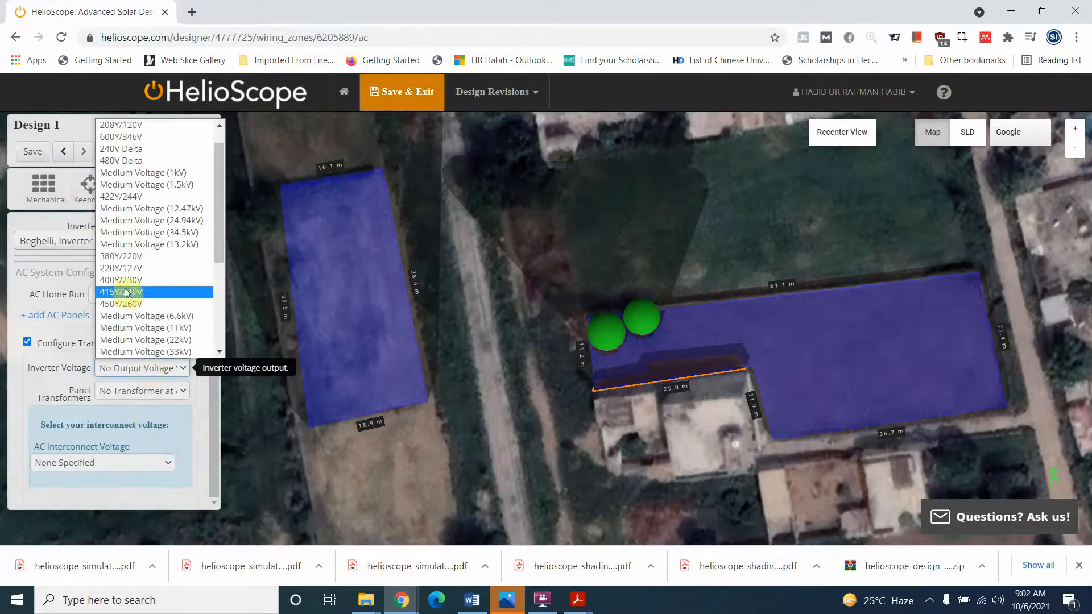
pyautogui.click(129, 269)
pyautogui.click(136, 390)
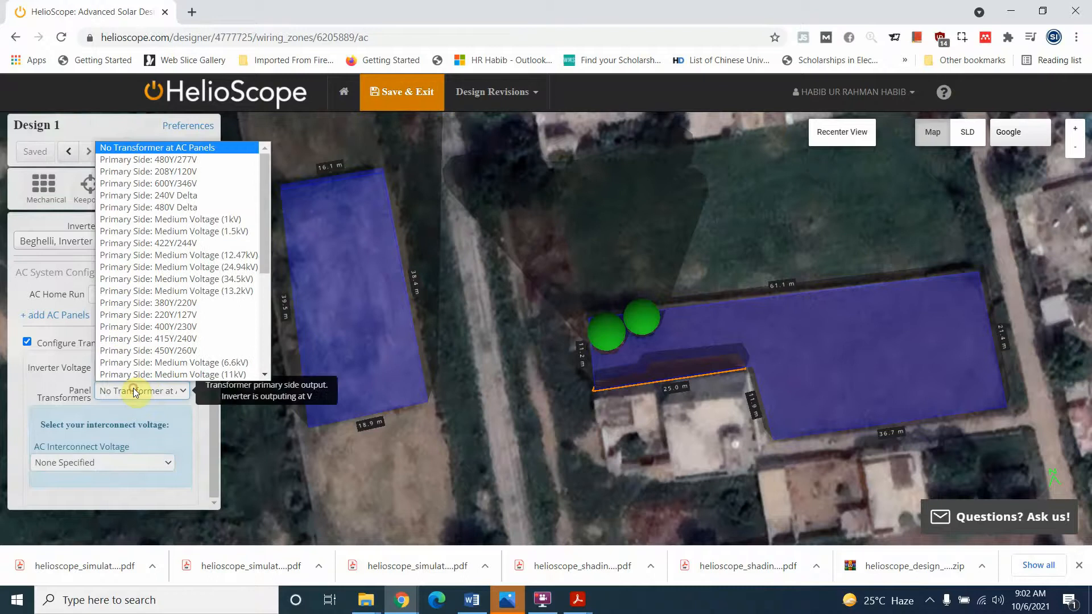
pyautogui.click(152, 279)
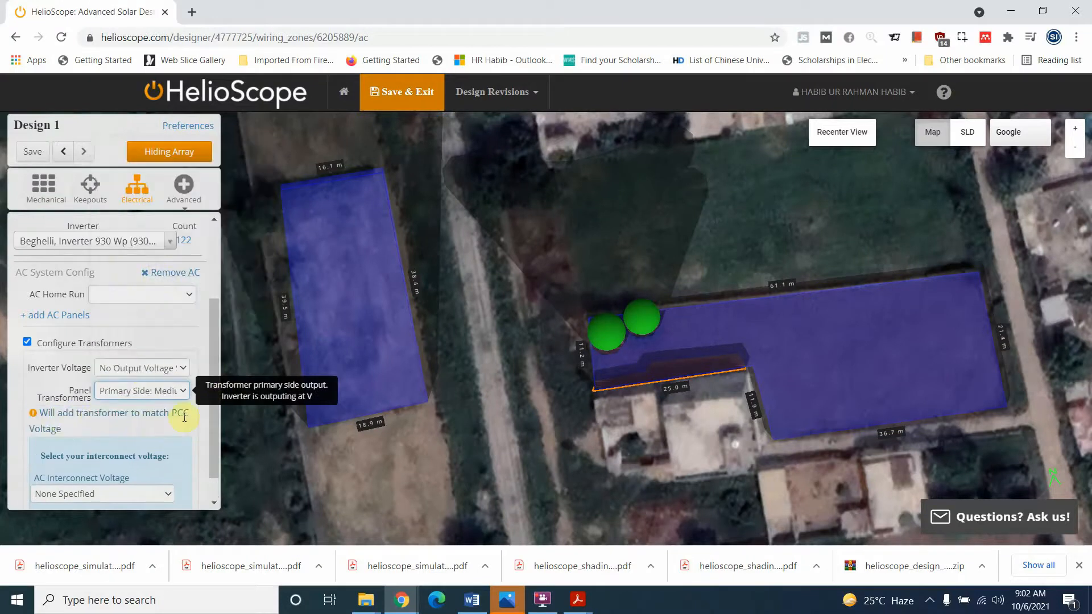
# - Set the AC interconnect voltage to 240V Delta and save the designer preferences
pyautogui.scroll(-1, 212, 355)
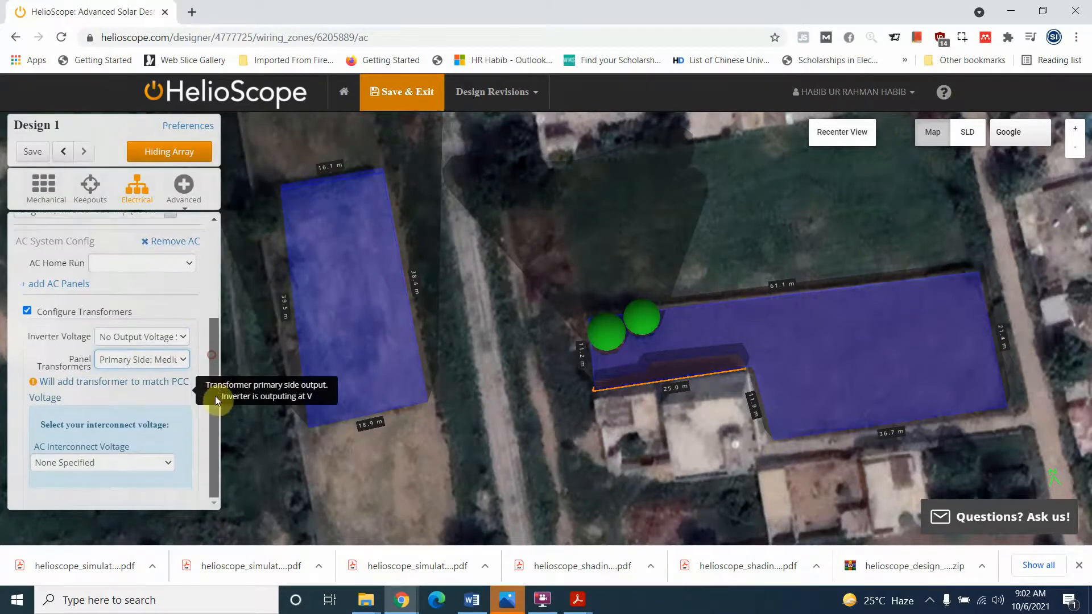
pyautogui.click(109, 470)
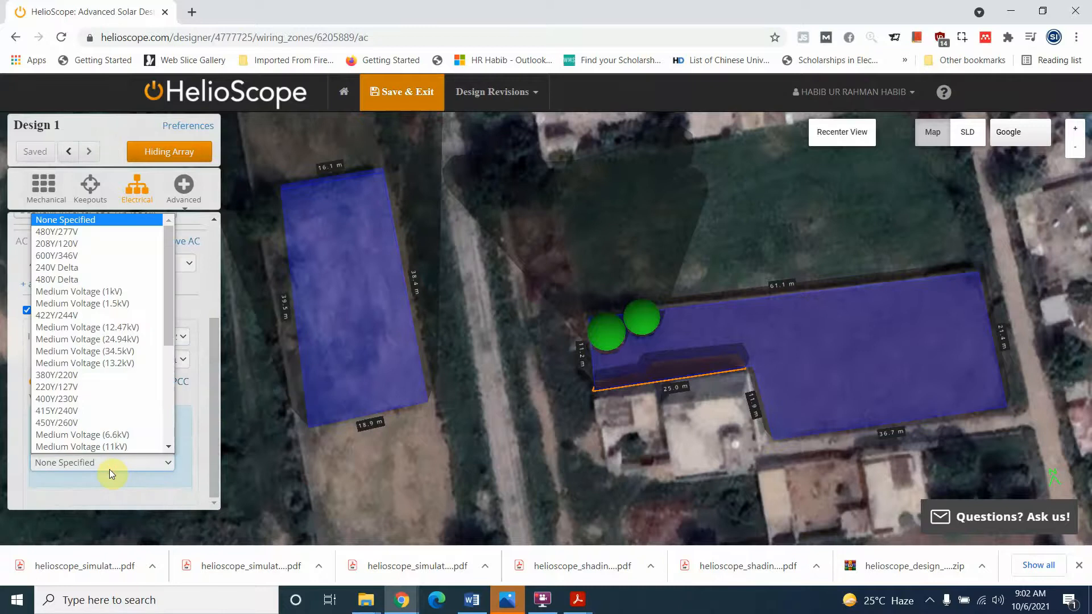
pyautogui.click(56, 270)
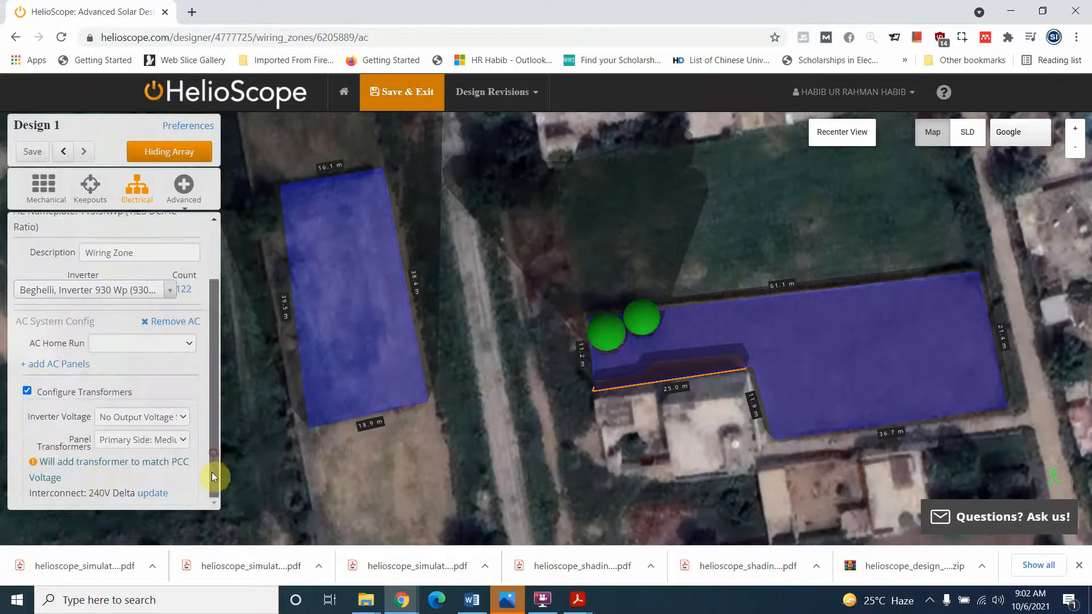
pyautogui.click(161, 495)
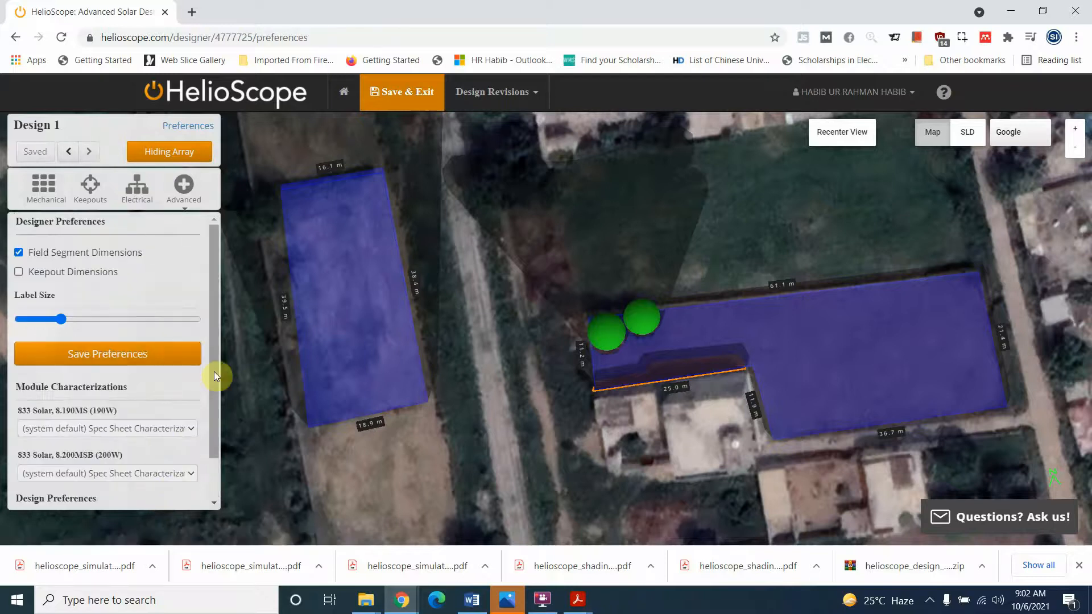
pyautogui.click(134, 360)
# - Show the module array on the map and calculate module shading with the 10km Grid meteonorm weather dataset, keeping row-to-row shading included
pyautogui.click(175, 193)
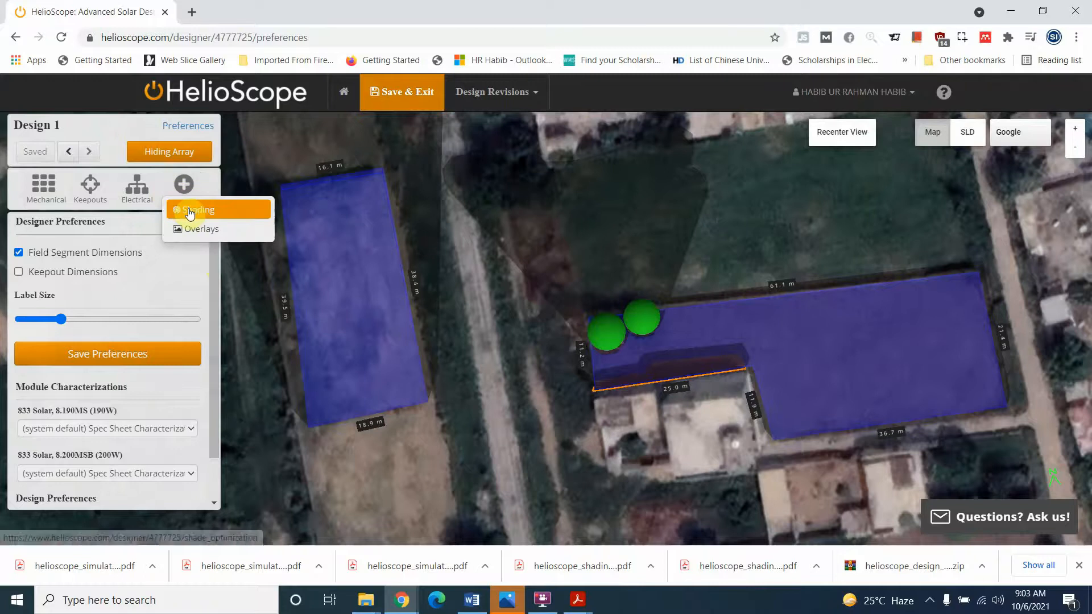
pyautogui.click(169, 151)
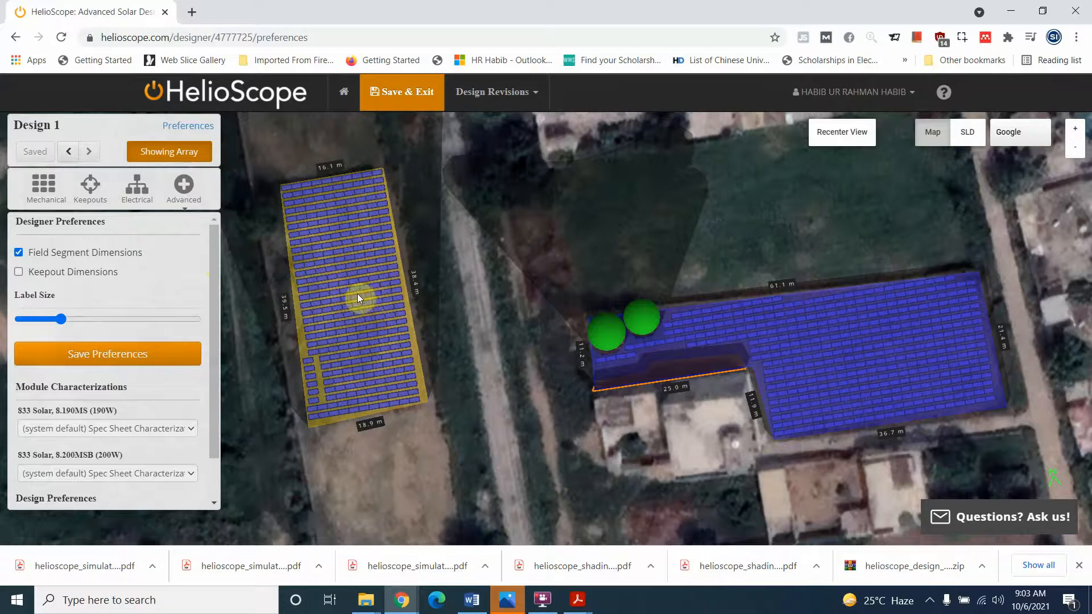
pyautogui.moveTo(568, 396)
pyautogui.mouseDown()
pyautogui.moveTo(534, 274)
pyautogui.moveTo(534, 288)
pyautogui.moveTo(475, 282)
pyautogui.moveTo(506, 313)
pyautogui.moveTo(568, 331)
pyautogui.moveTo(552, 336)
pyautogui.moveTo(555, 401)
pyautogui.mouseUp()
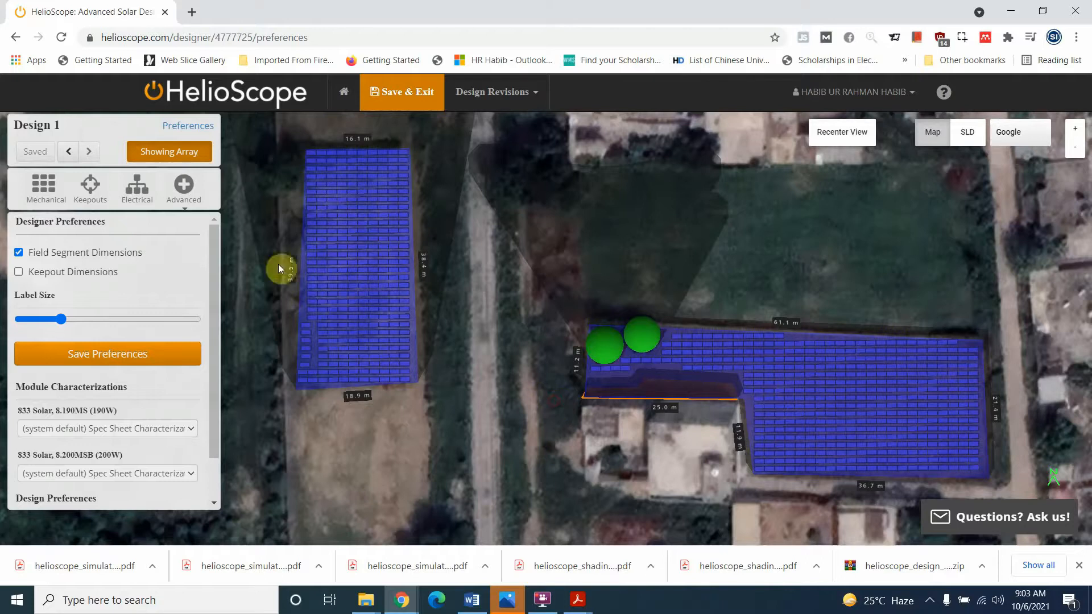
pyautogui.click(196, 214)
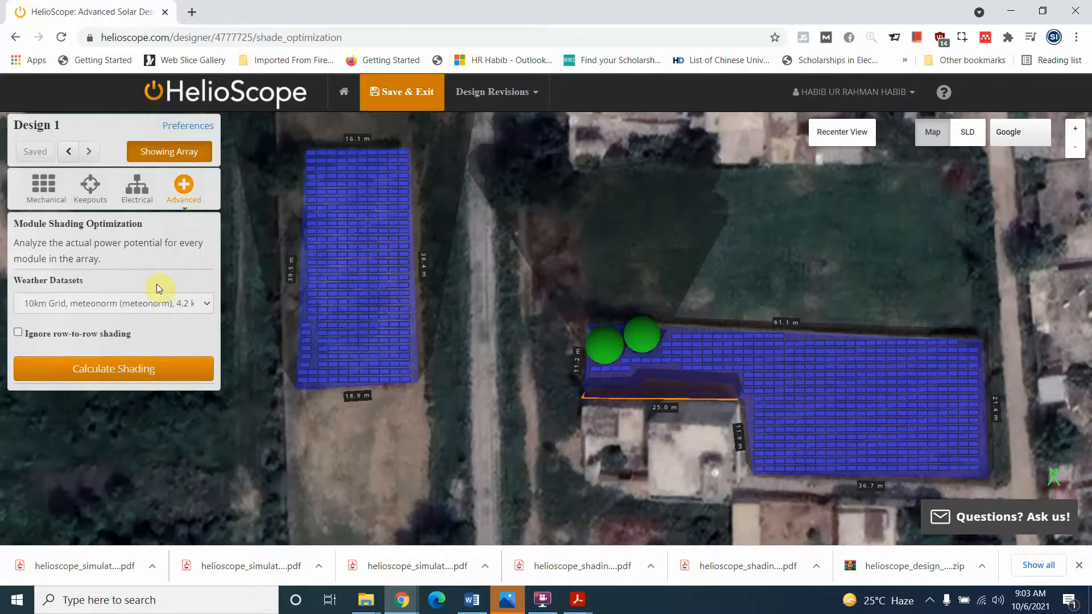
pyautogui.click(93, 297)
pyautogui.click(93, 297)
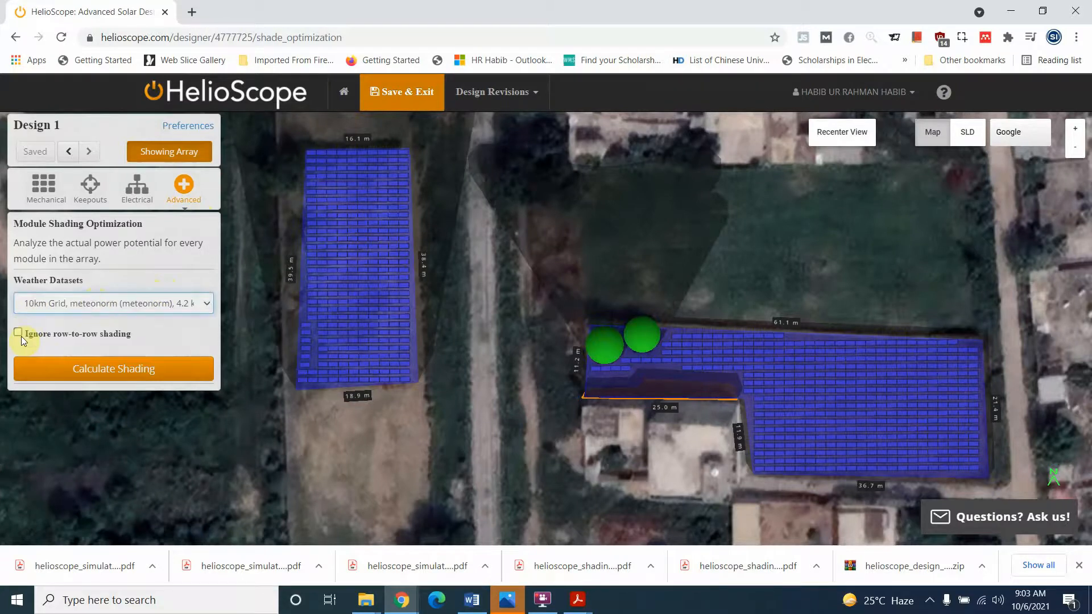
pyautogui.click(54, 364)
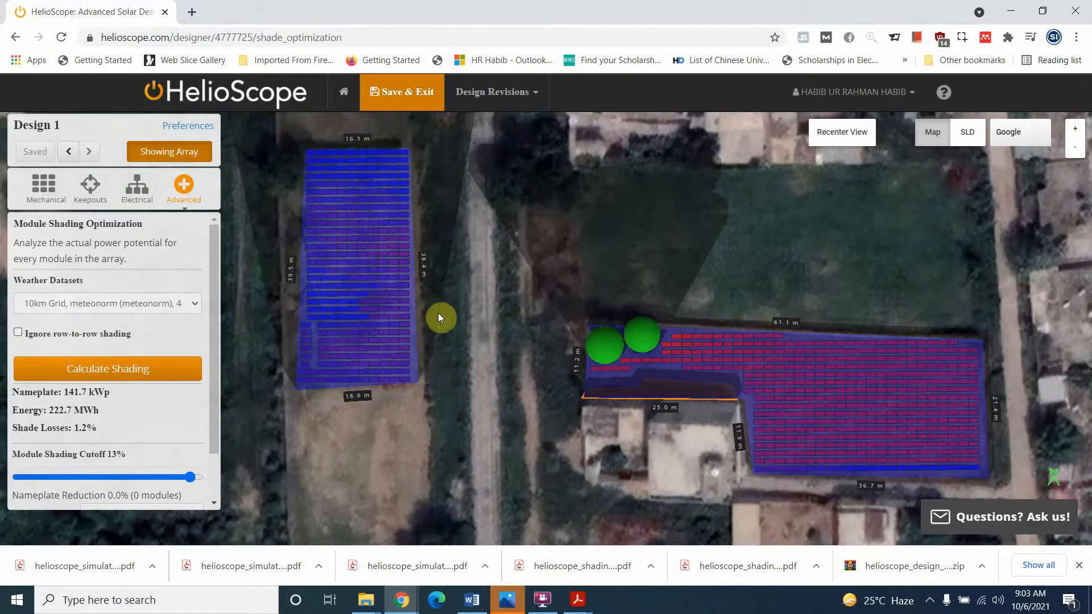
# - Open Field Segment 2's settings, then return to the shading analysis and rerun the calculation
pyautogui.click(355, 269)
pyautogui.click(189, 188)
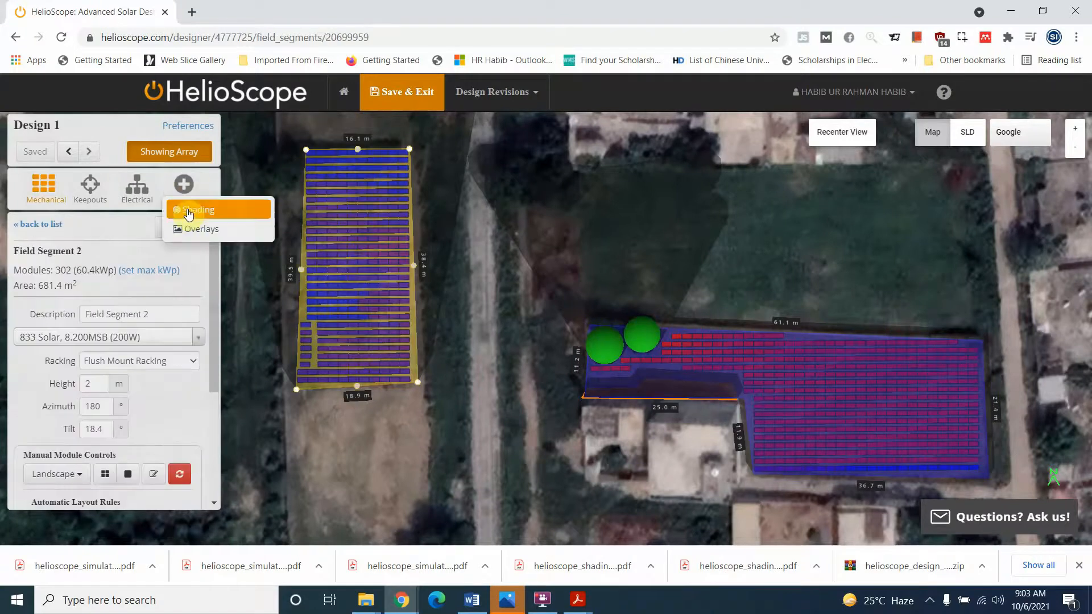
pyautogui.click(189, 213)
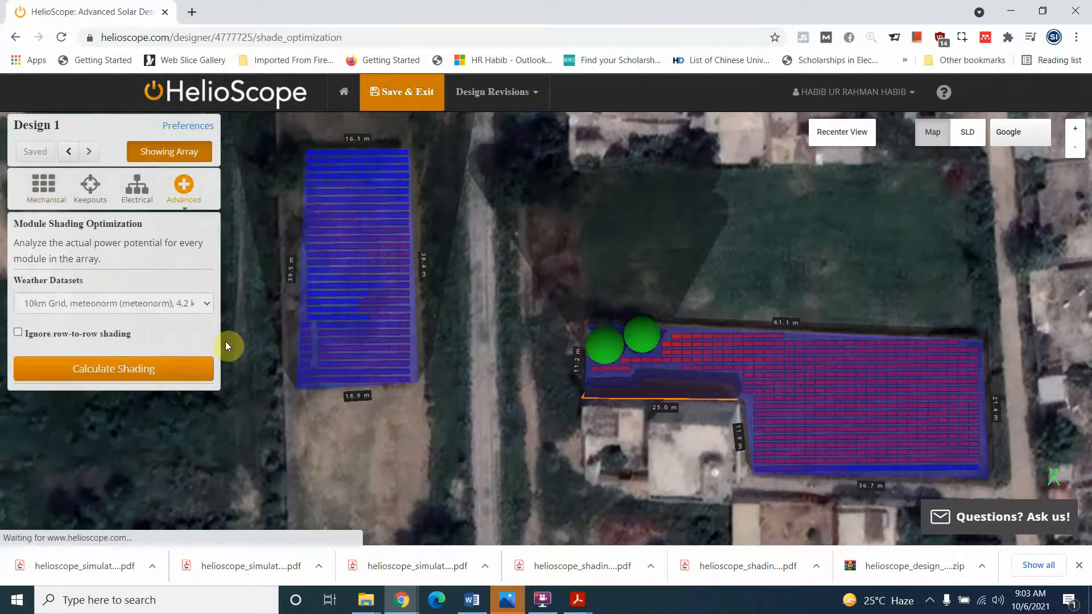
pyautogui.click(174, 370)
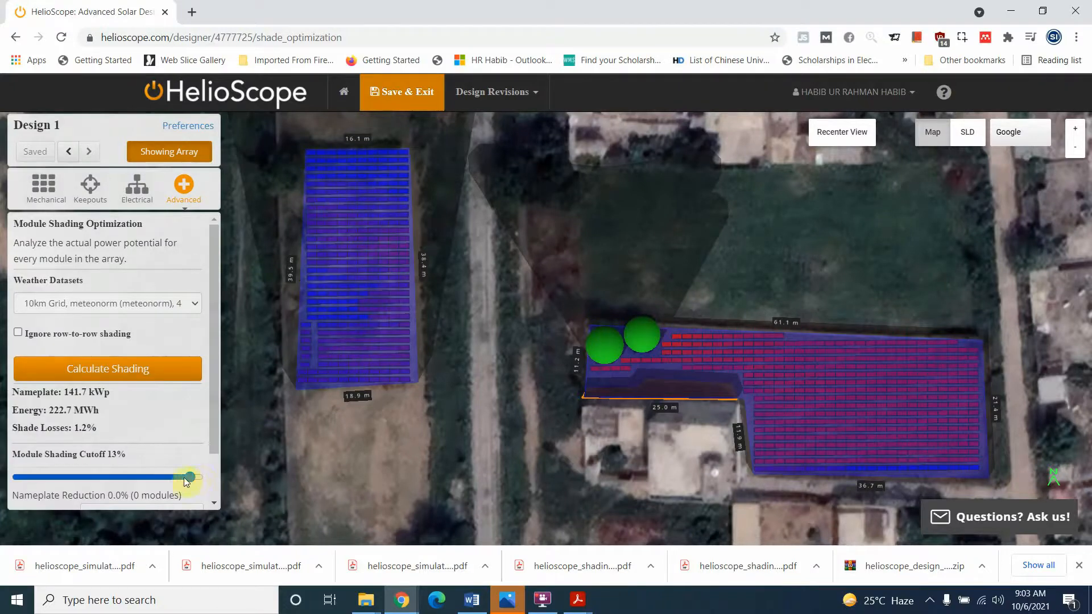
# - Try a module shading cutoff of 2.3% and then set it to 4.3%
pyautogui.doubleClick(79, 428)
pyautogui.moveTo(191, 480); pyautogui.dragTo(57, 477)
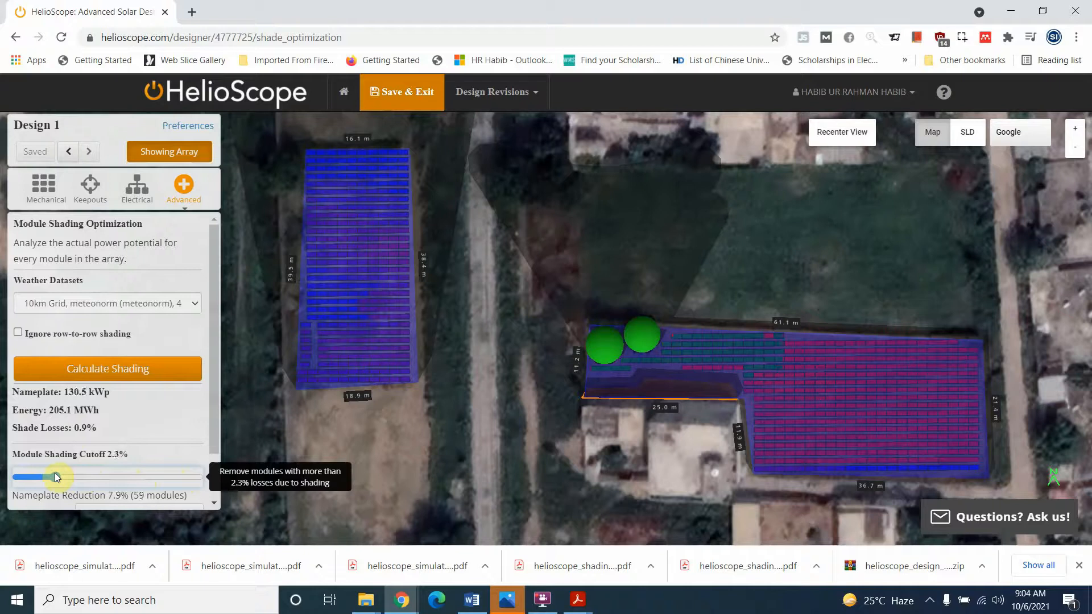
pyautogui.moveTo(57, 477); pyautogui.dragTo(81, 478)
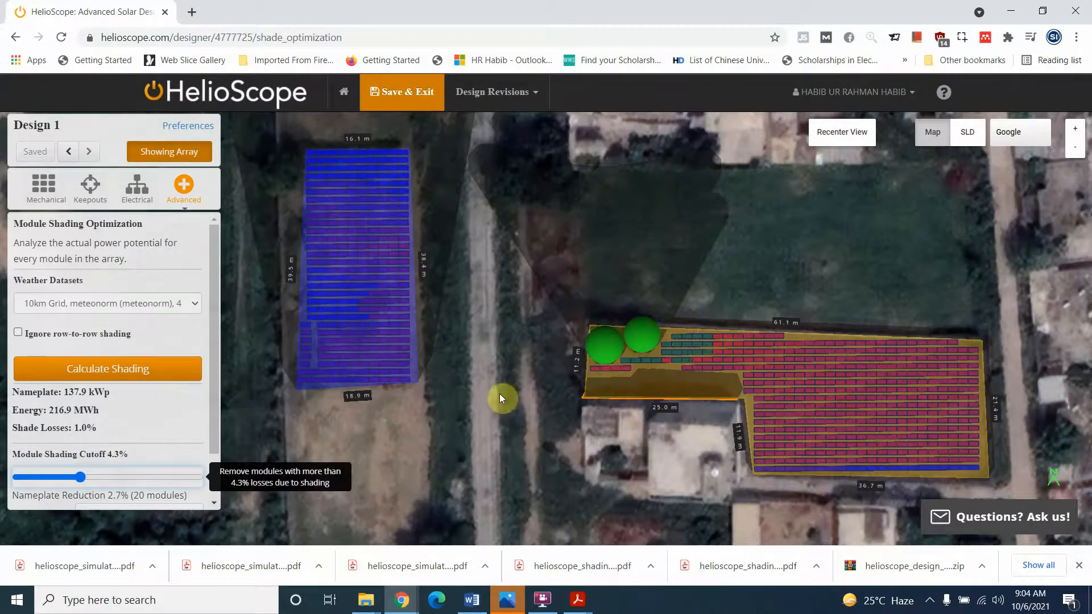
# - Show the monthly shading values, review the table and recalculate the module shading
pyautogui.moveTo(212, 412); pyautogui.dragTo(213, 437)
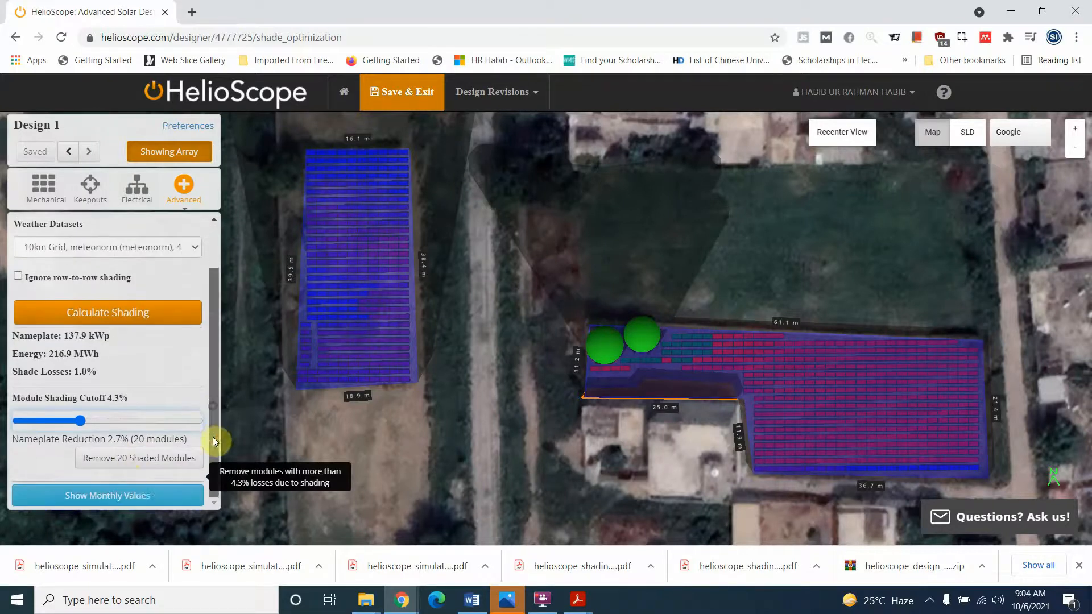
pyautogui.click(116, 497)
pyautogui.scroll(-1, 215, 370)
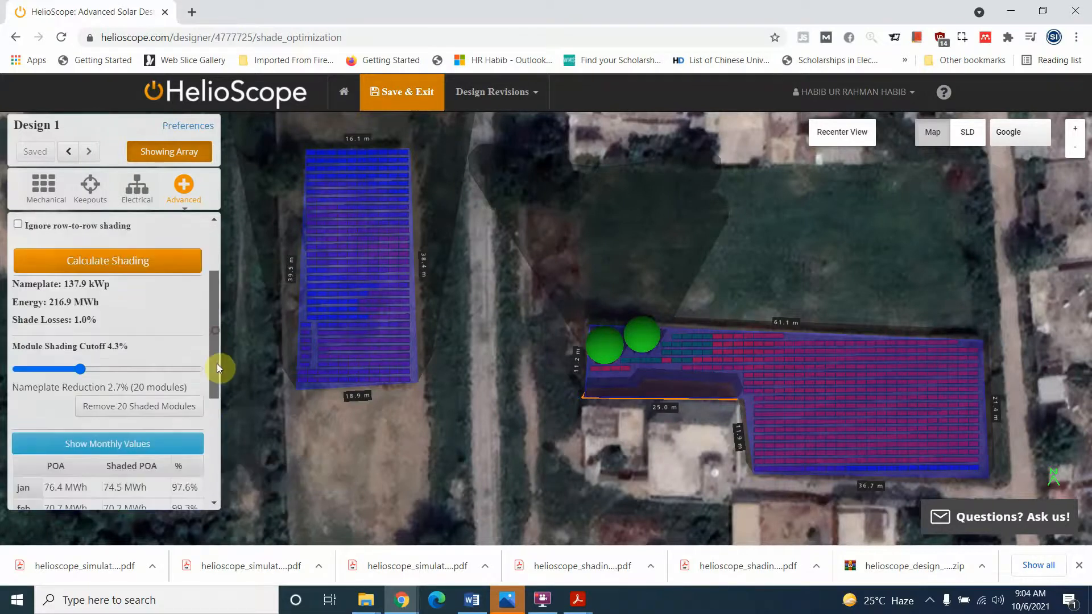
pyautogui.scroll(-3, 217, 368)
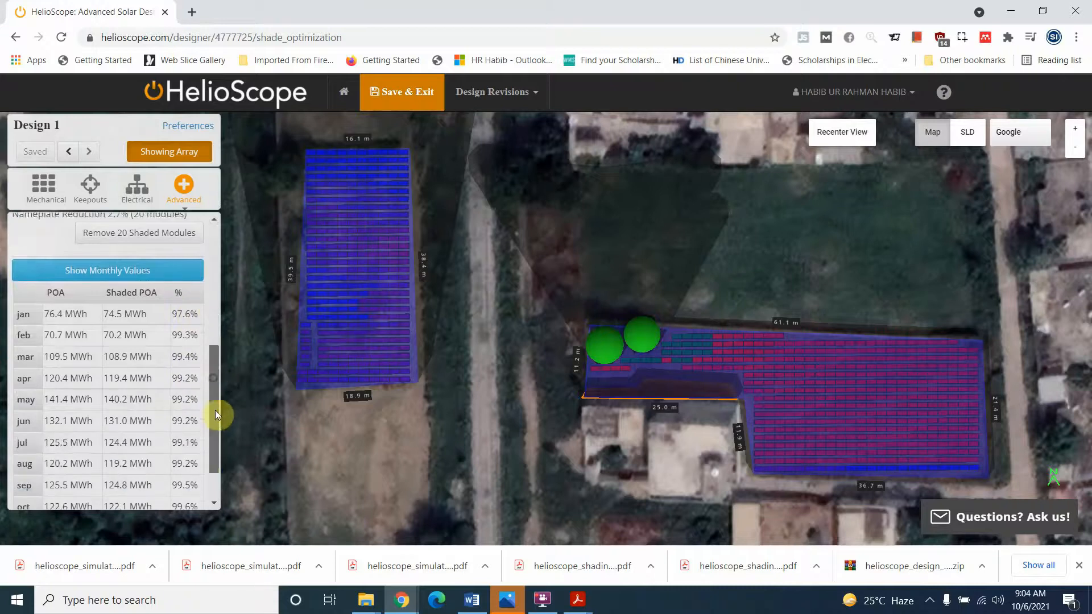
pyautogui.moveTo(215, 410)
pyautogui.mouseDown()
pyautogui.moveTo(216, 452)
pyautogui.moveTo(215, 317)
pyautogui.mouseUp()
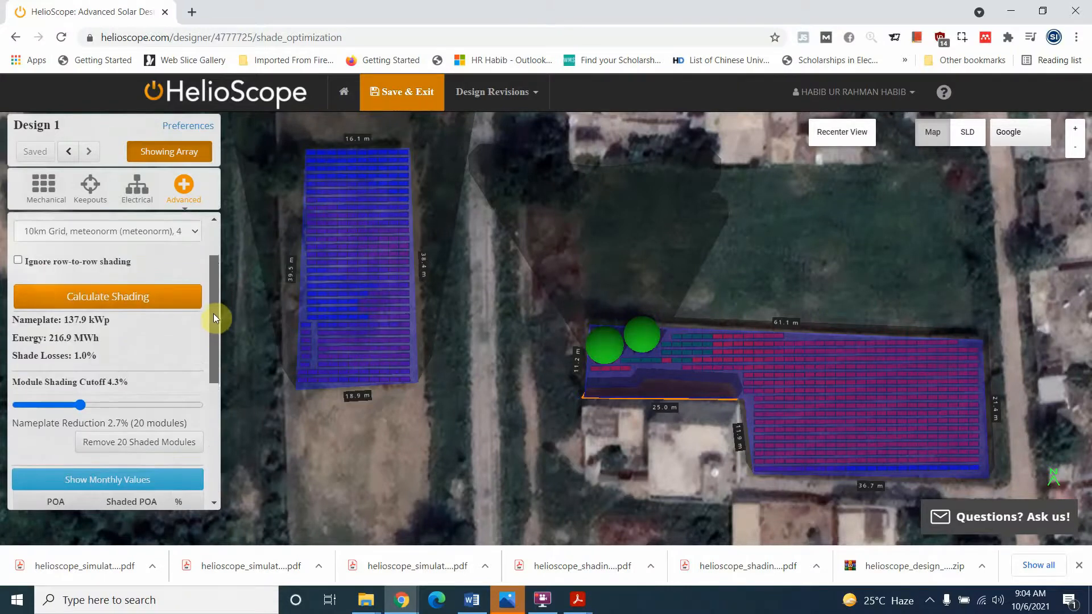
pyautogui.click(122, 299)
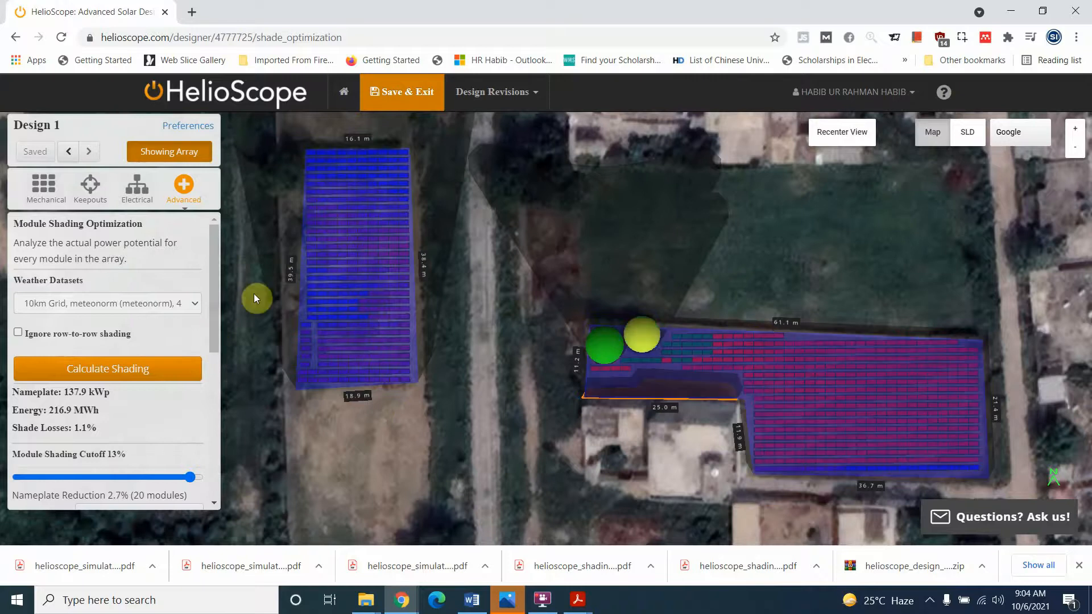
# - Check the keepouts list and inspect Field Segment 1's modules beside the two trees up close
pyautogui.click(103, 194)
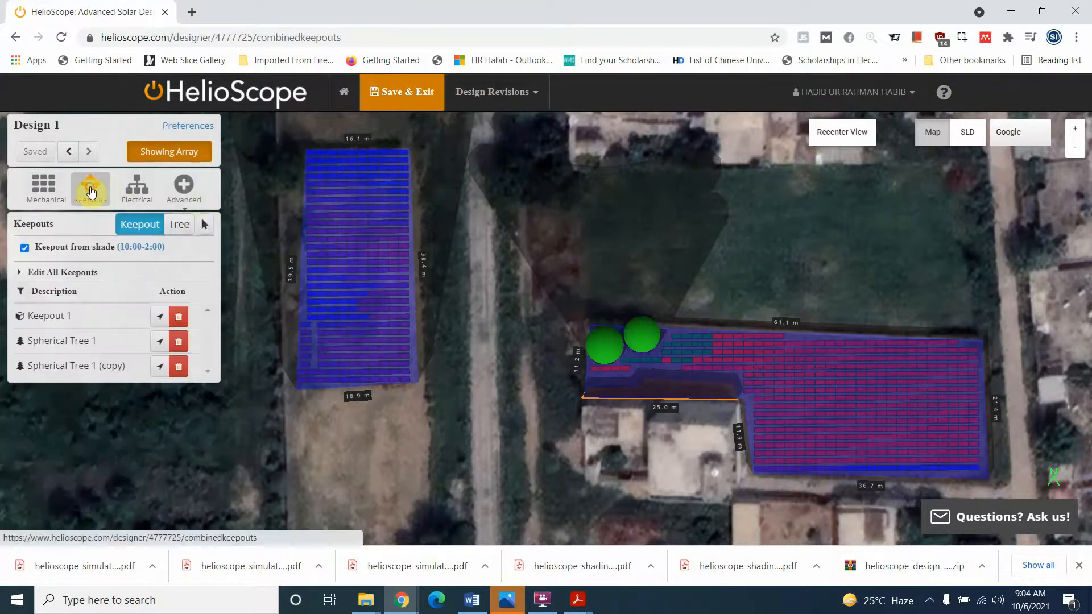
pyautogui.click(182, 189)
pyautogui.click(185, 211)
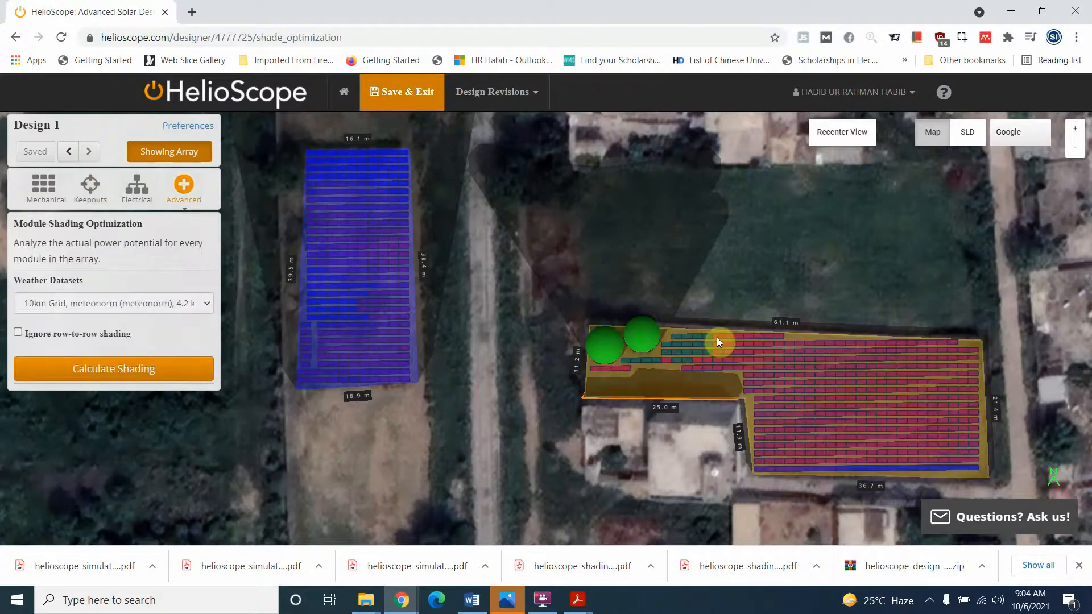
pyautogui.click(719, 341)
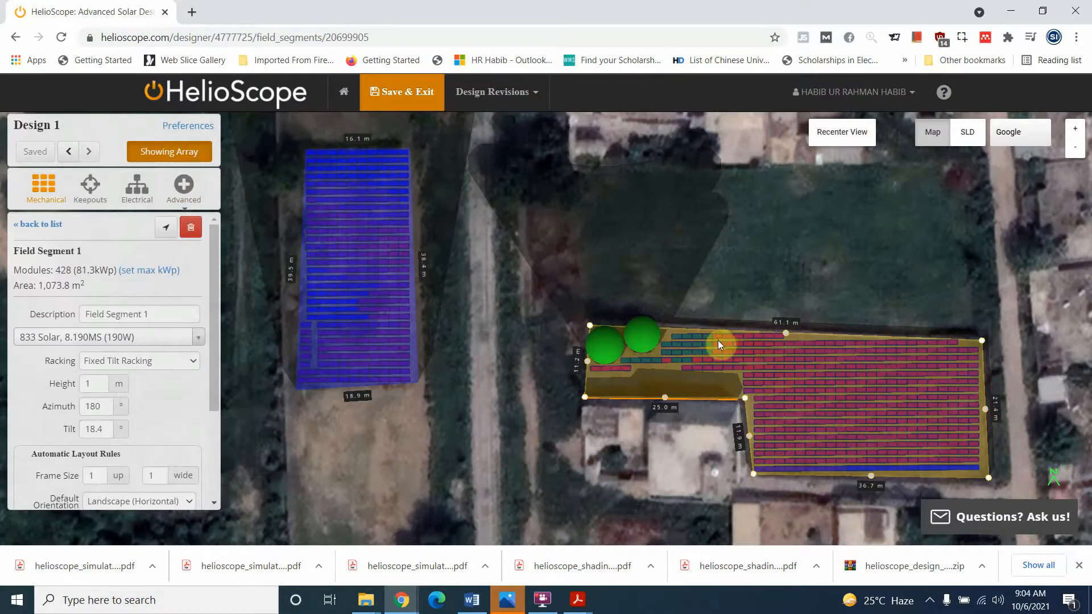
pyautogui.scroll(3, 748, 339)
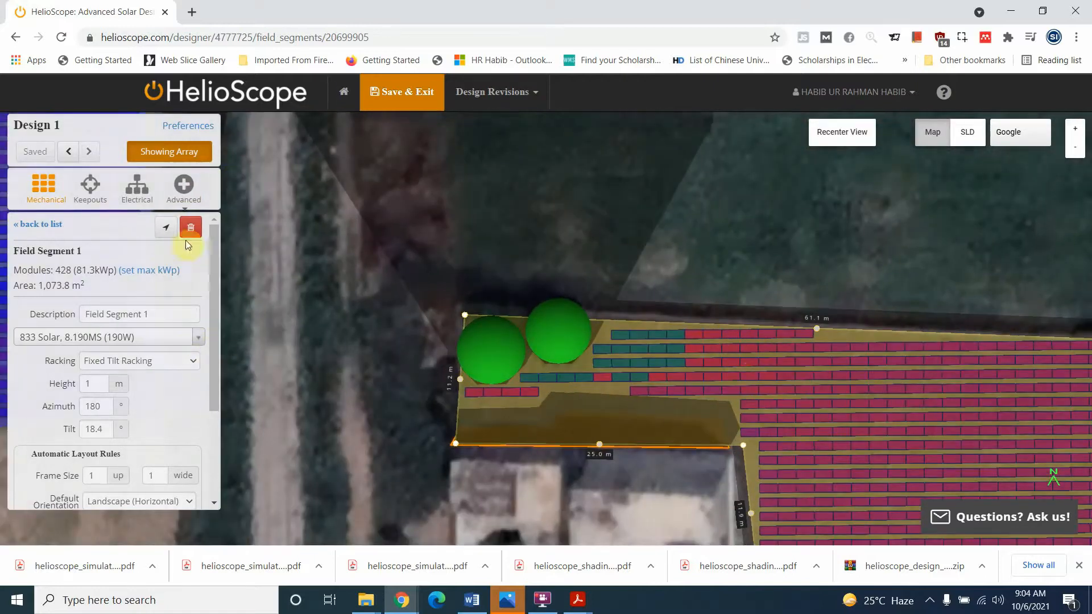
pyautogui.moveTo(211, 354); pyautogui.dragTo(222, 302)
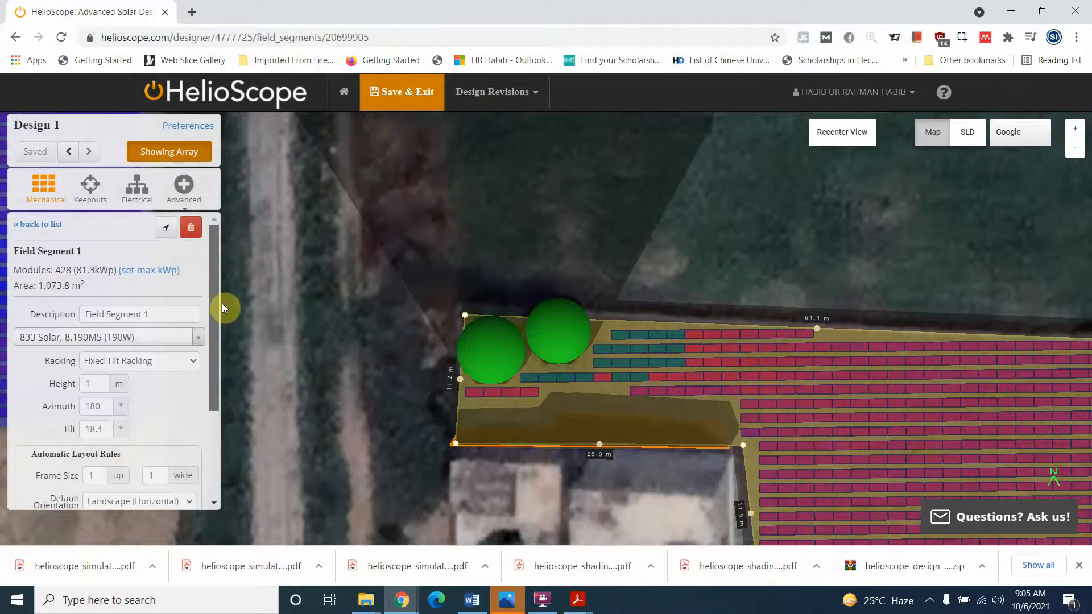
# - Examine the keepouts list, Field Segment 1's settings and the shading options in turn for the shaded modules near the trees
pyautogui.click(92, 194)
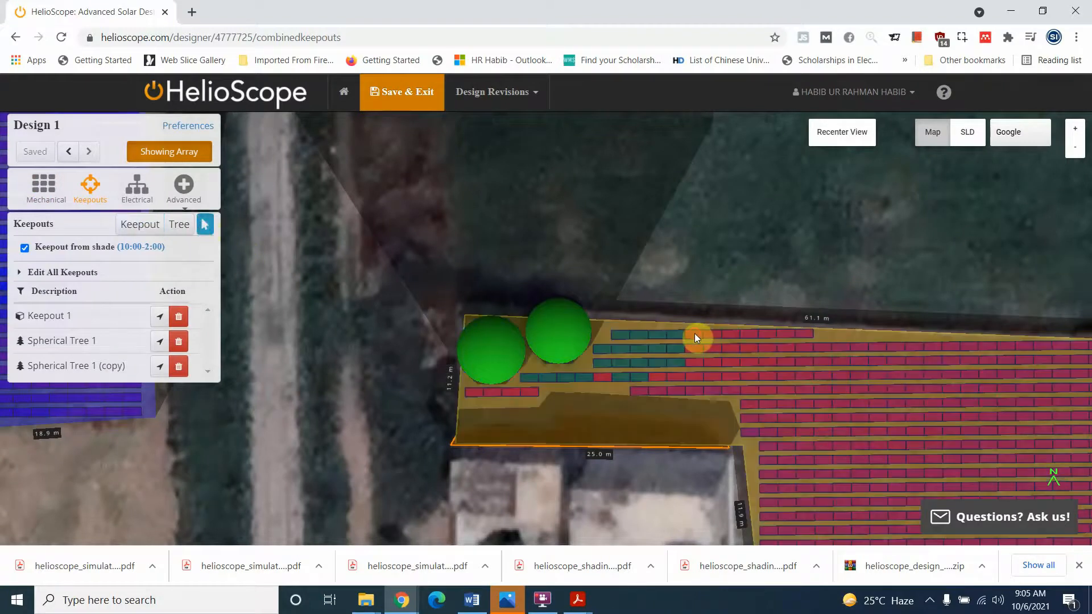
pyautogui.click(694, 335)
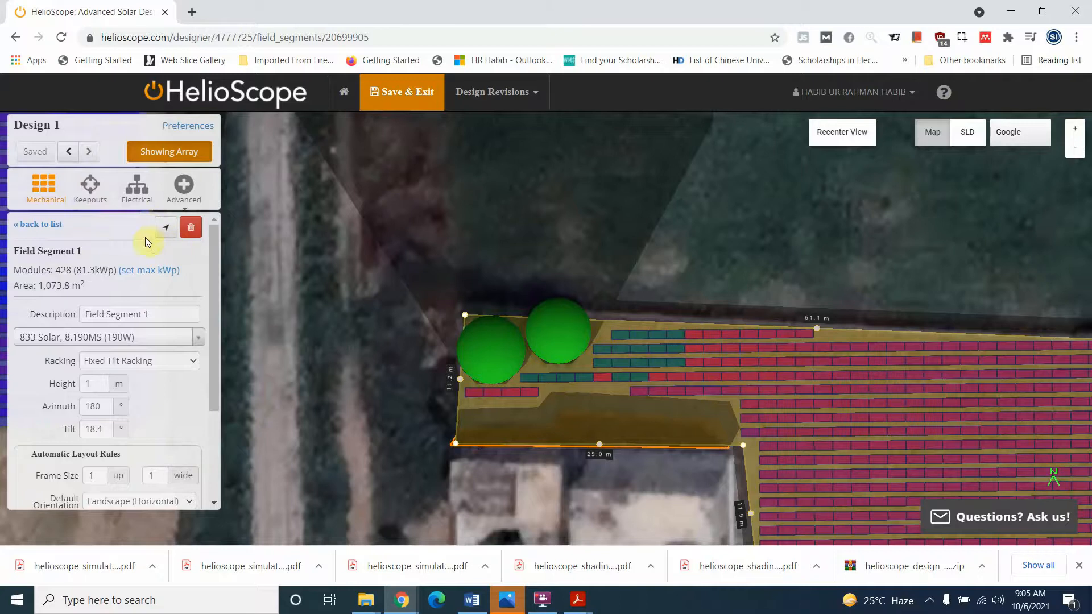
pyautogui.click(89, 188)
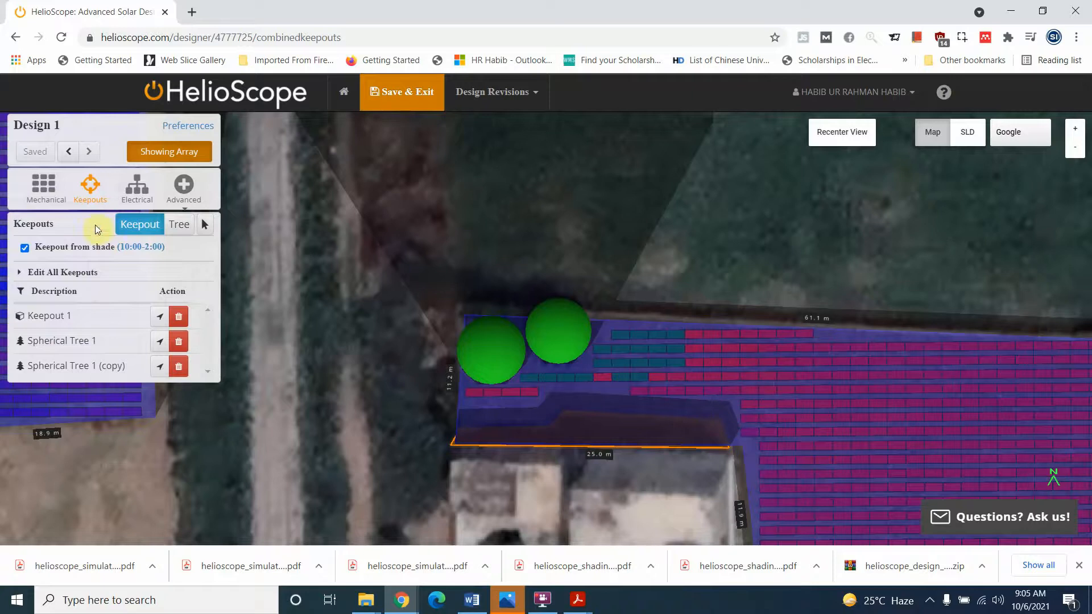
pyautogui.click(44, 186)
pyautogui.click(664, 326)
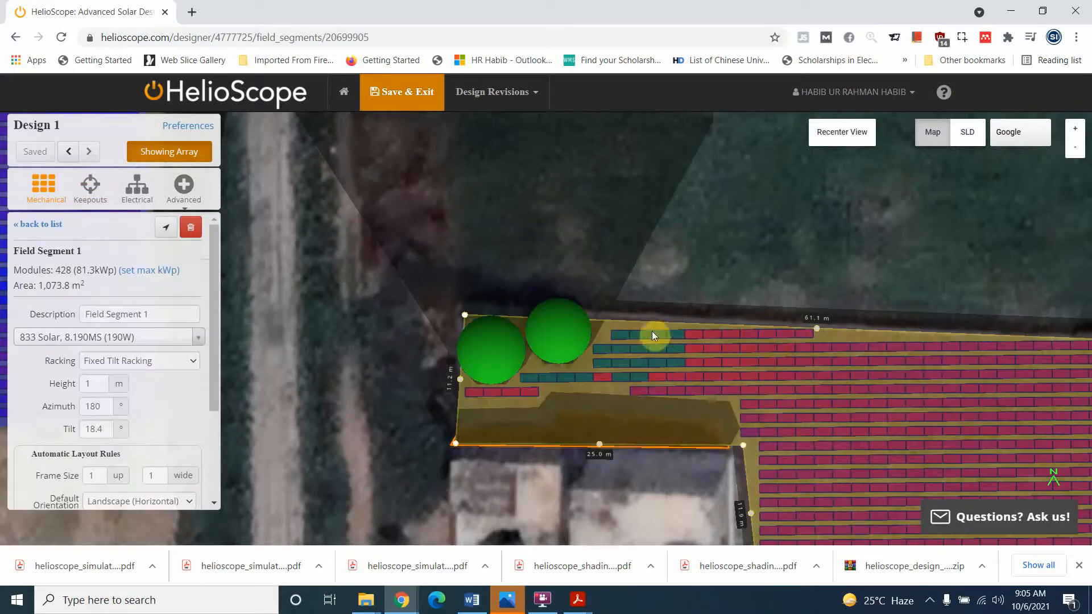
pyautogui.click(190, 193)
pyautogui.click(194, 211)
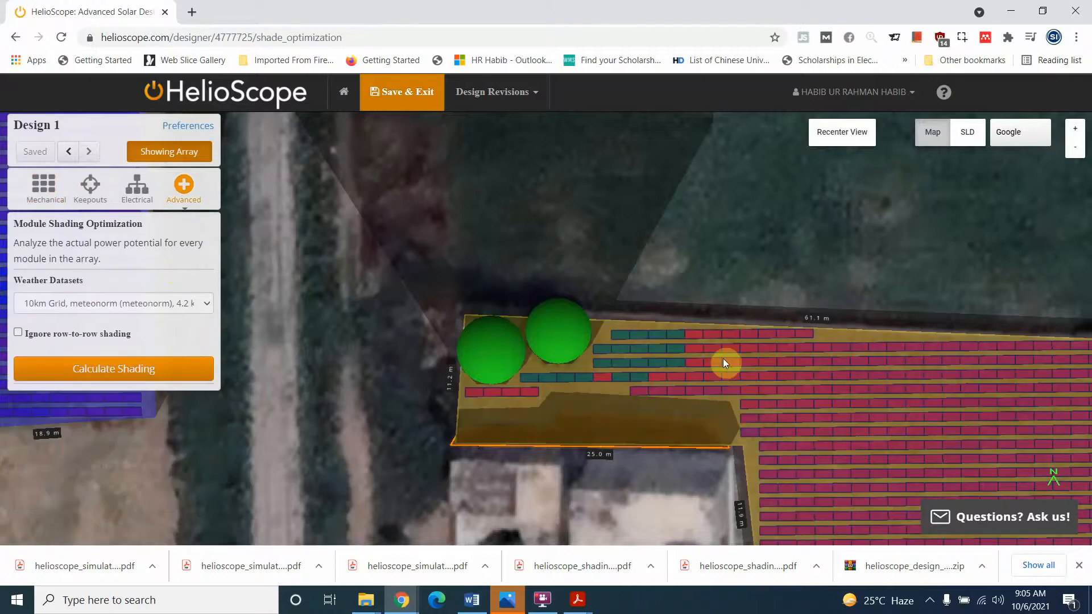
pyautogui.click(695, 337)
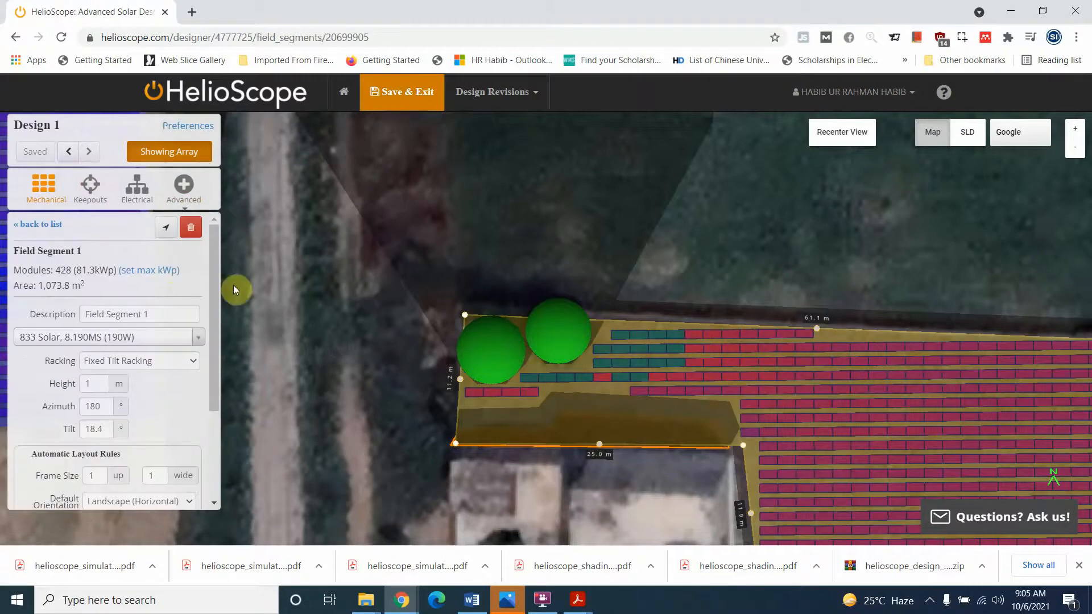
# - Rerun the module shading calculation and bring the whole of Field Segment 1 back into view
pyautogui.click(184, 188)
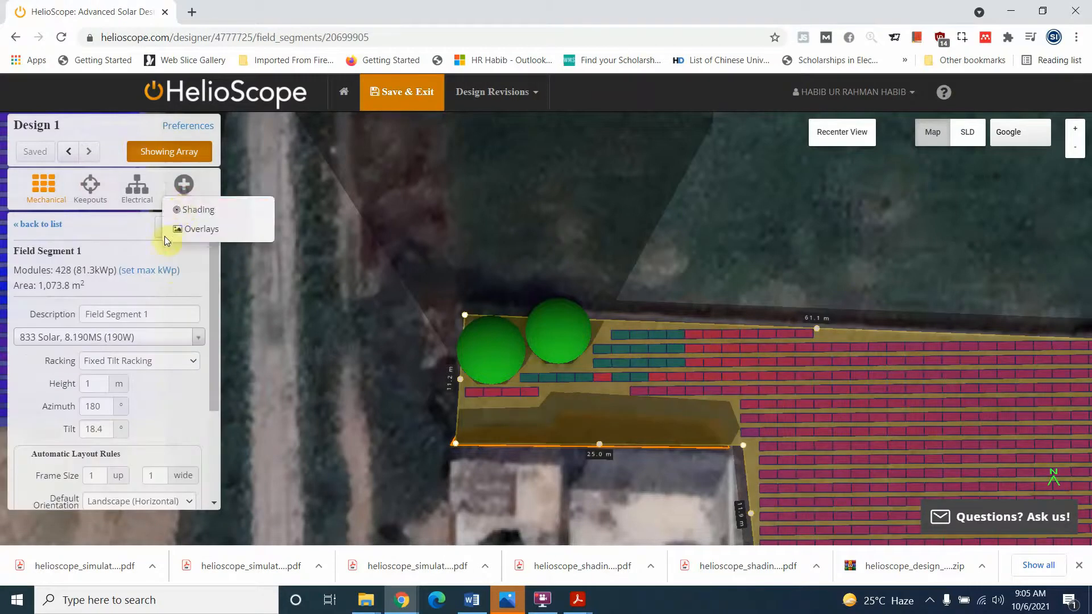
pyautogui.click(194, 218)
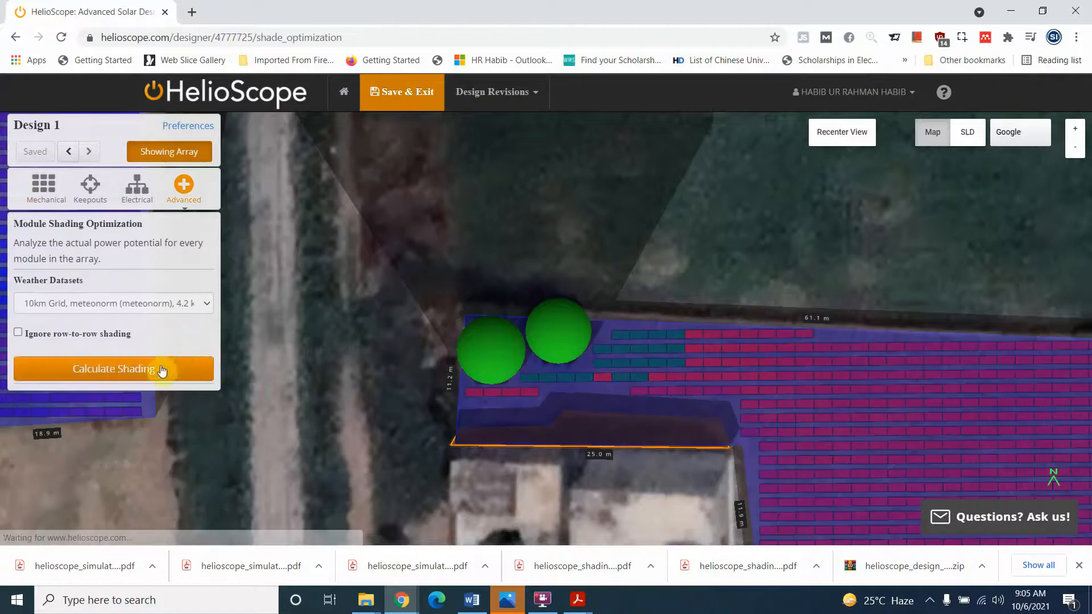
pyautogui.click(162, 370)
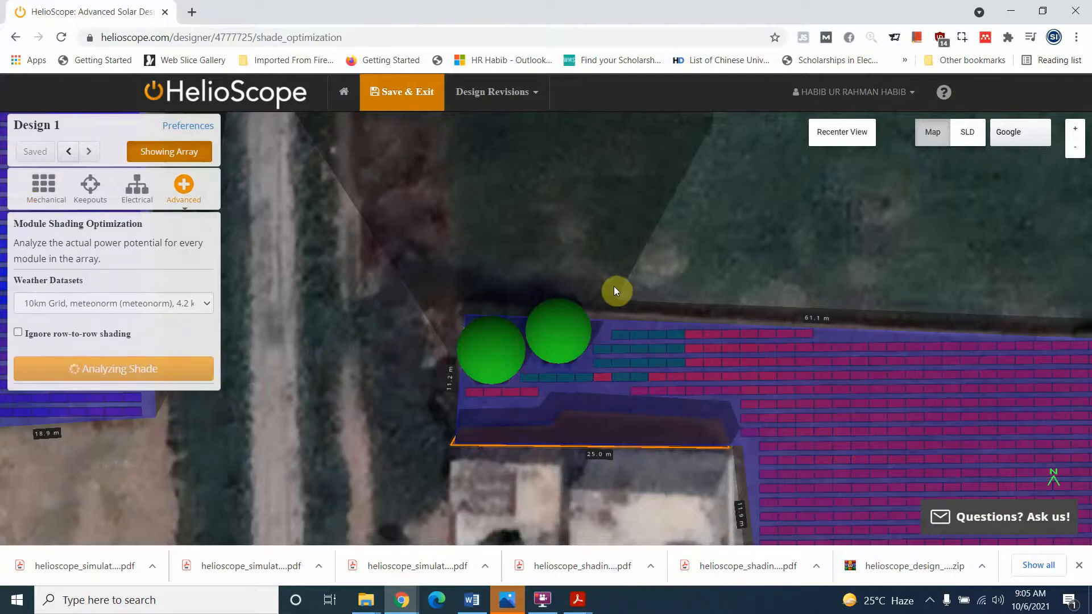
pyautogui.scroll(-2, 556, 276)
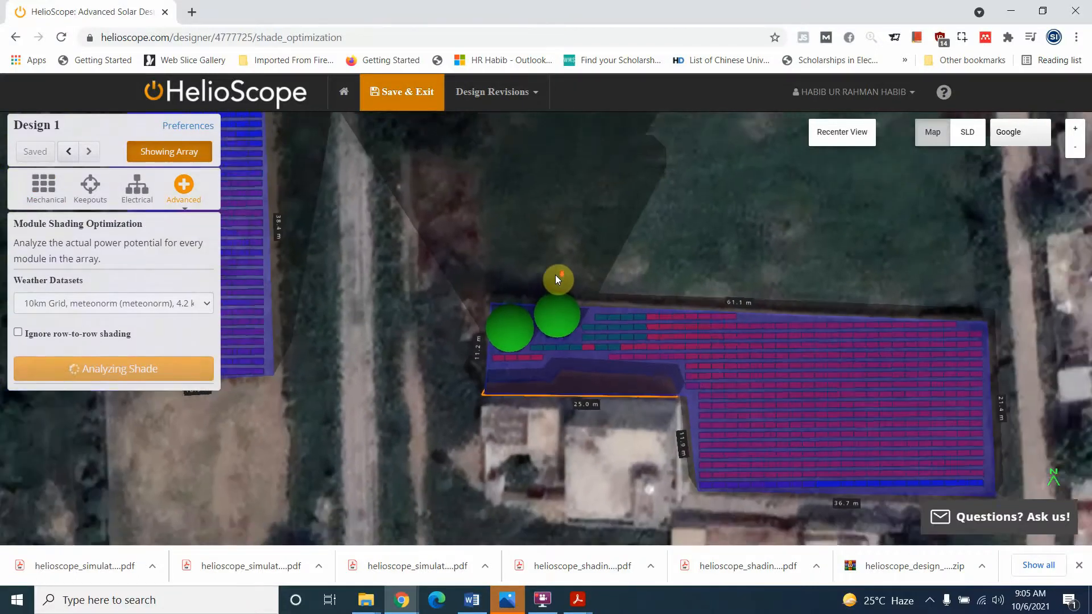
# - Review Field Segment 1's racking and layout settings, and switch the array's visibility off and back on
pyautogui.moveTo(449, 281); pyautogui.dragTo(540, 285)
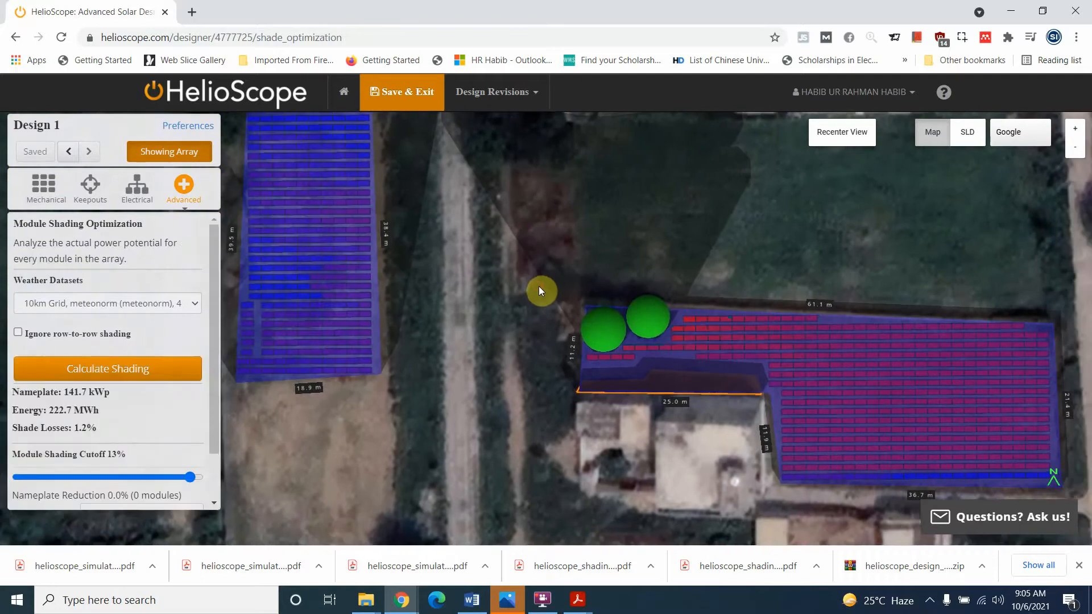
pyautogui.click(687, 319)
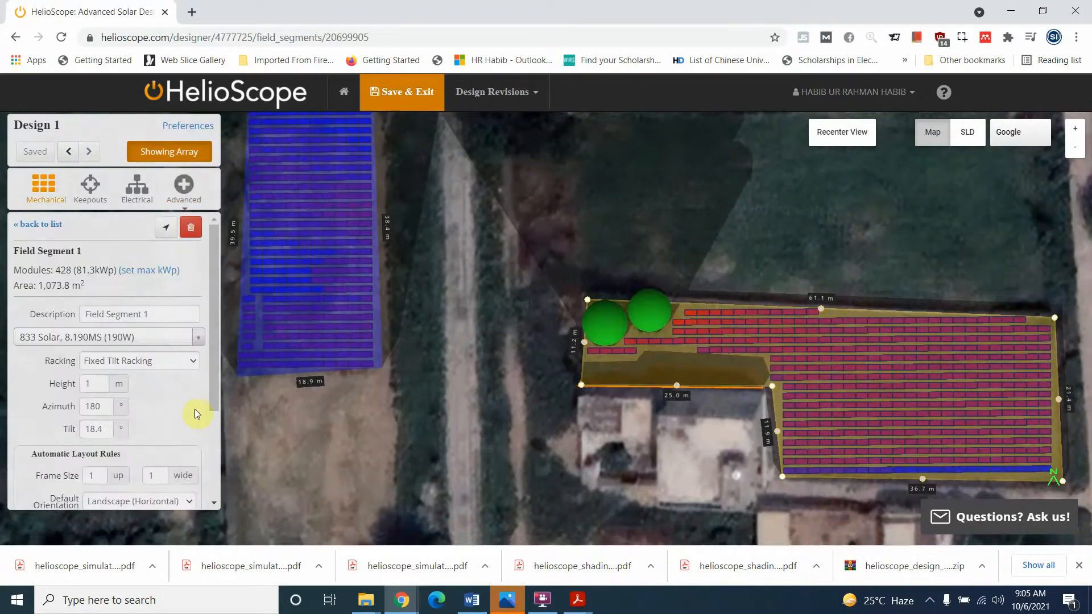
pyautogui.moveTo(210, 343); pyautogui.dragTo(214, 280)
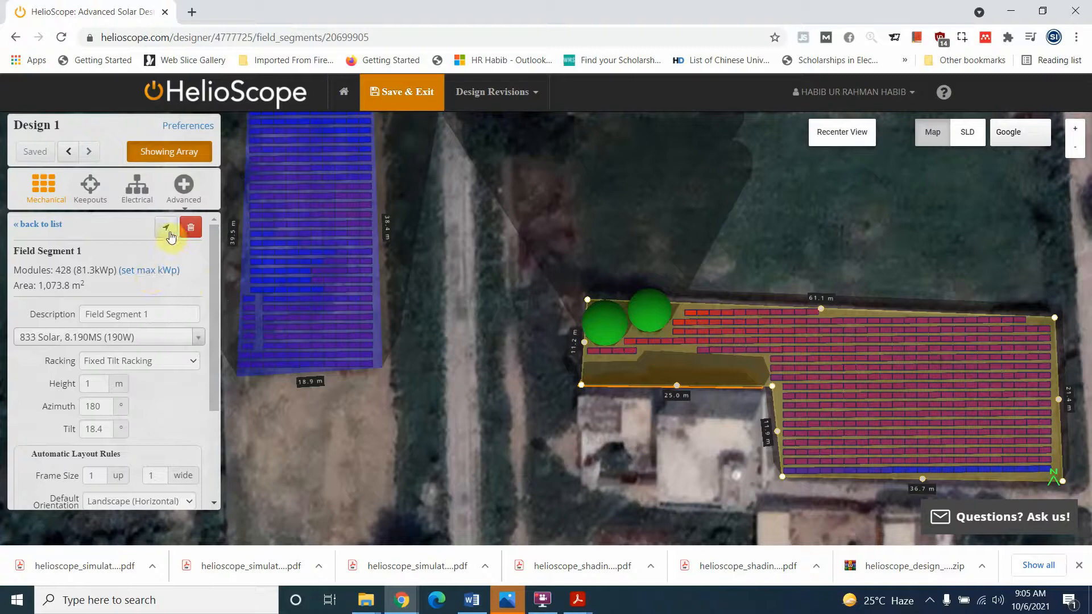
pyautogui.click(174, 158)
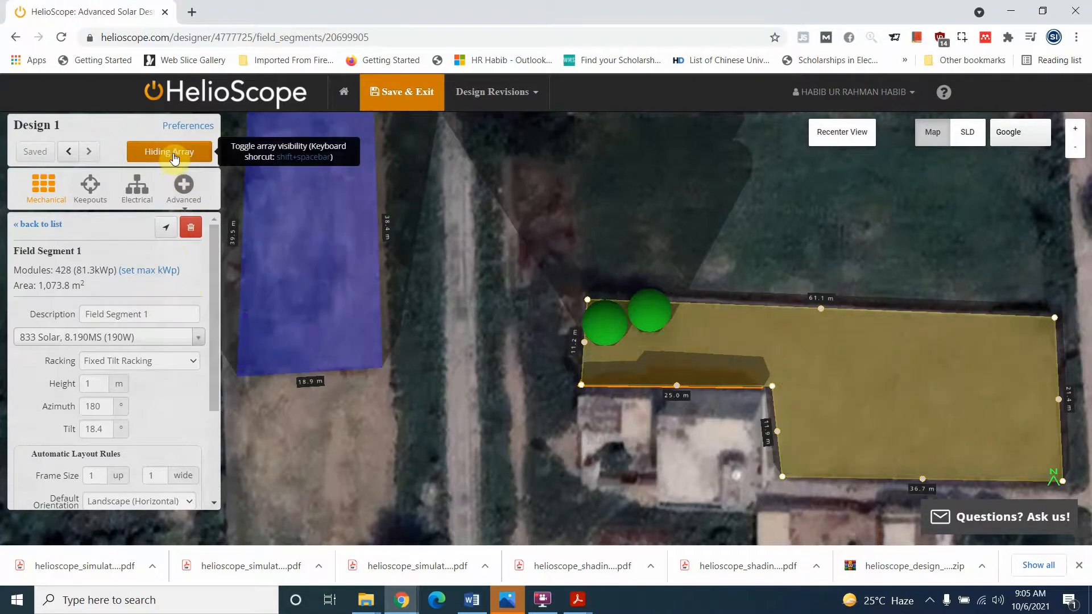
pyautogui.click(175, 157)
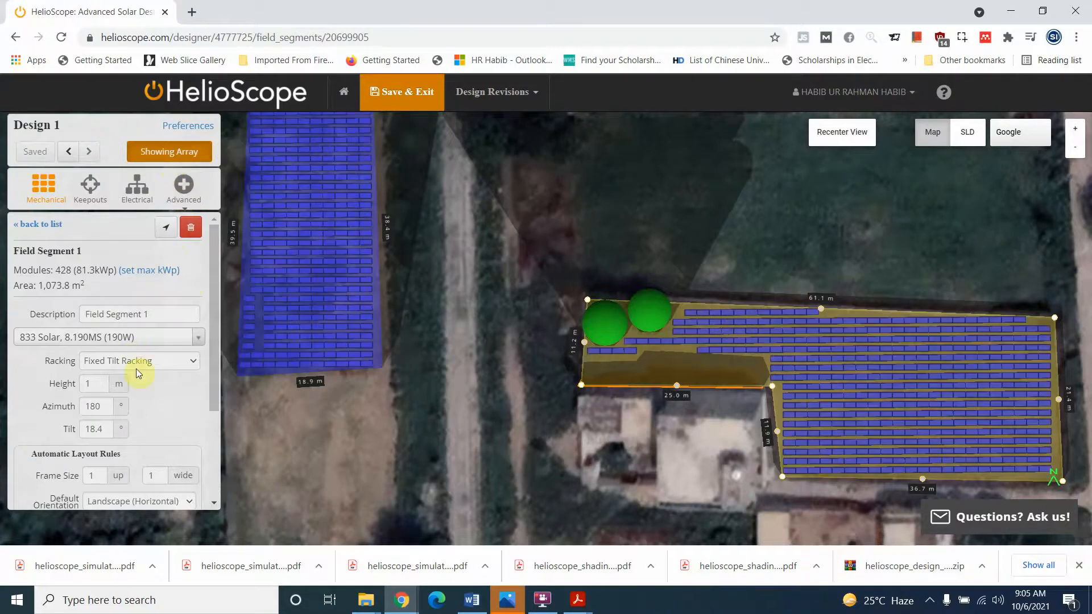
pyautogui.scroll(-3, 160, 370)
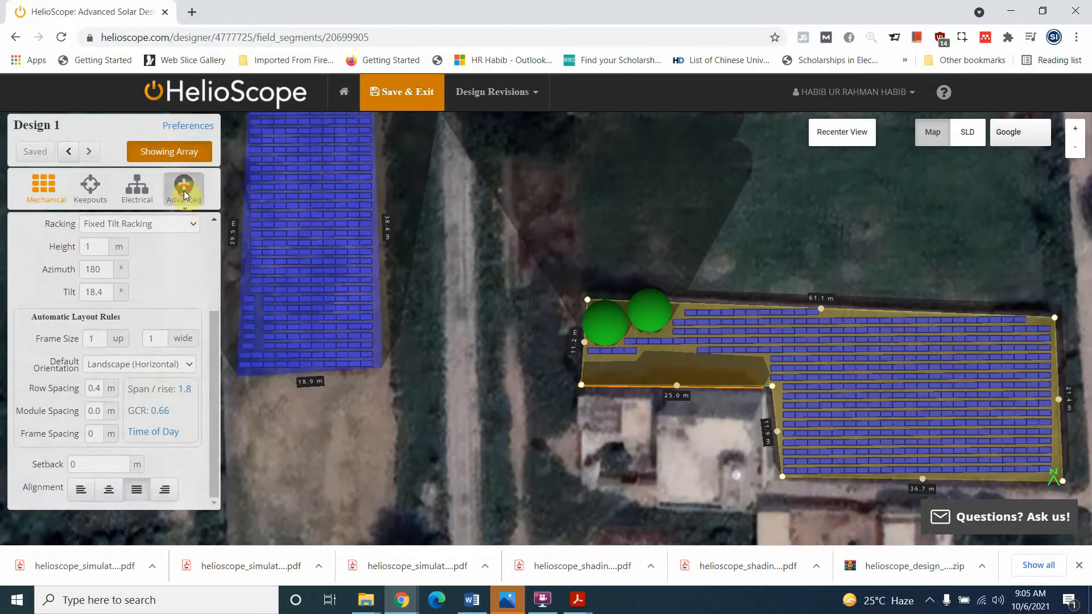
# - Rerun the module shading calculation and select Field Segment 1 at the red modules near the trees
pyautogui.click(702, 373)
pyautogui.click(115, 370)
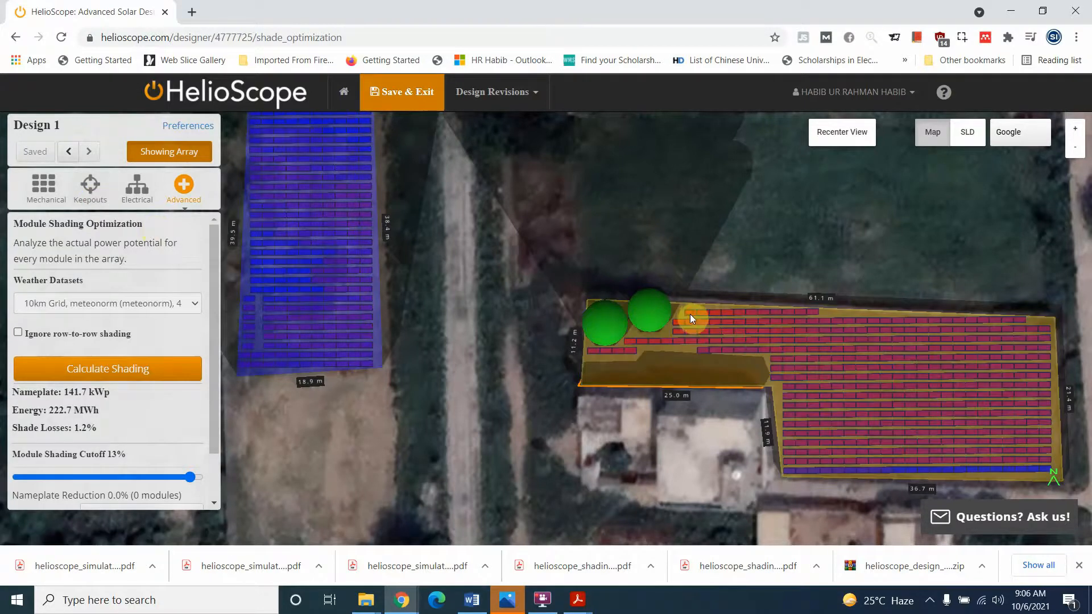
pyautogui.click(690, 316)
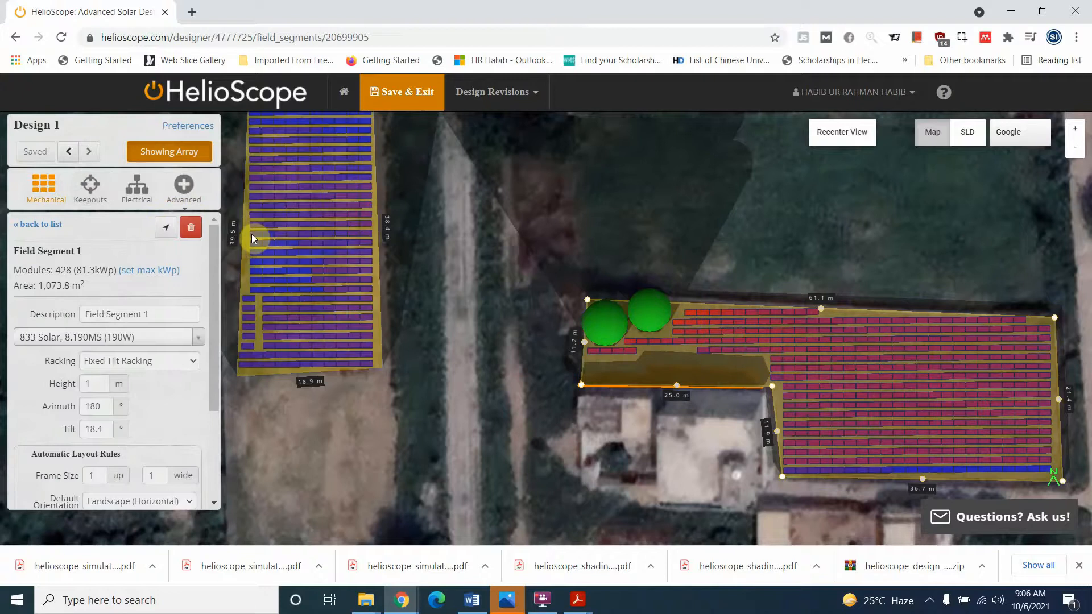
# - Remove the heavily shaded red modules just east of the two trees from Field Segment 1 in keepout mode
pyautogui.click(99, 193)
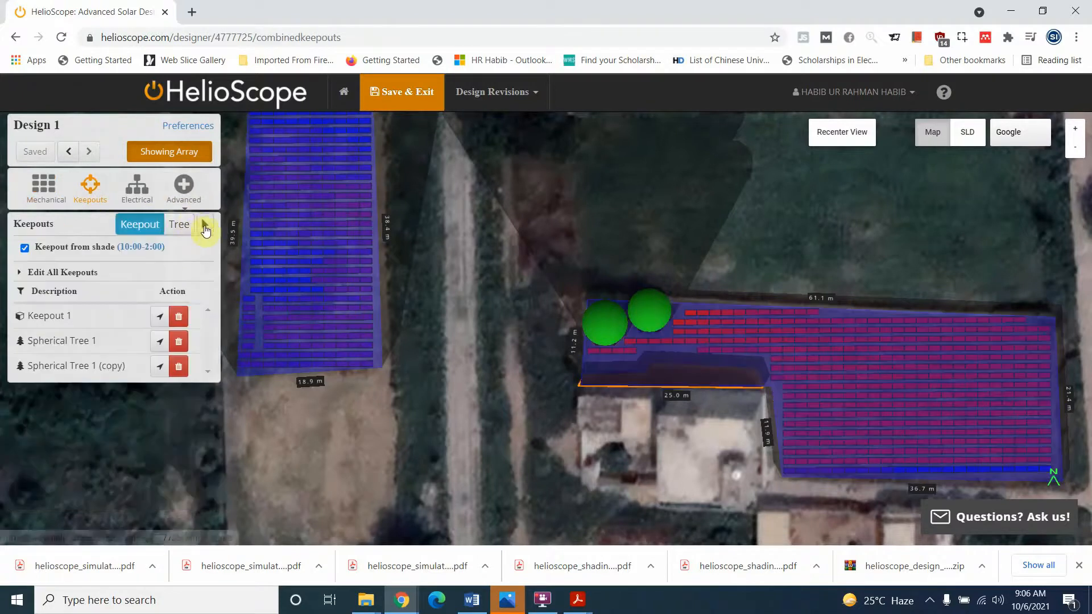
pyautogui.click(204, 226)
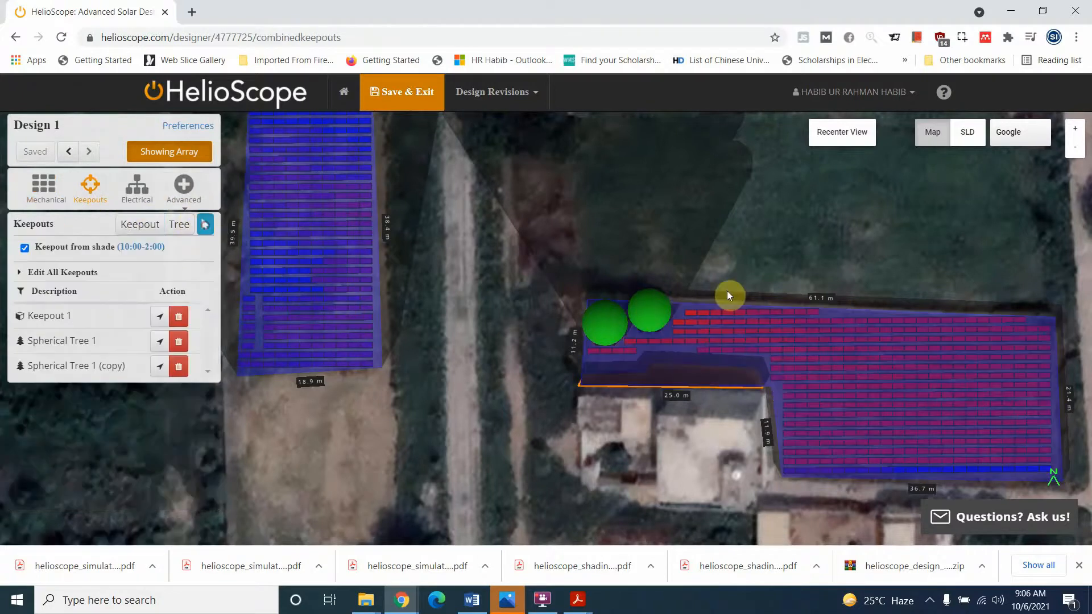
pyautogui.click(691, 314)
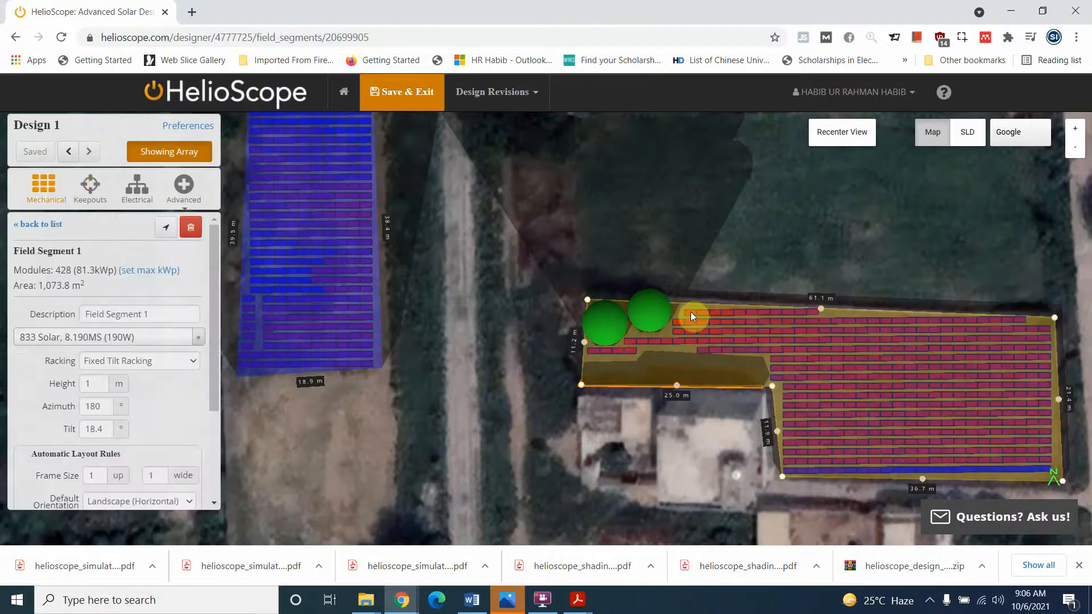
pyautogui.click(90, 186)
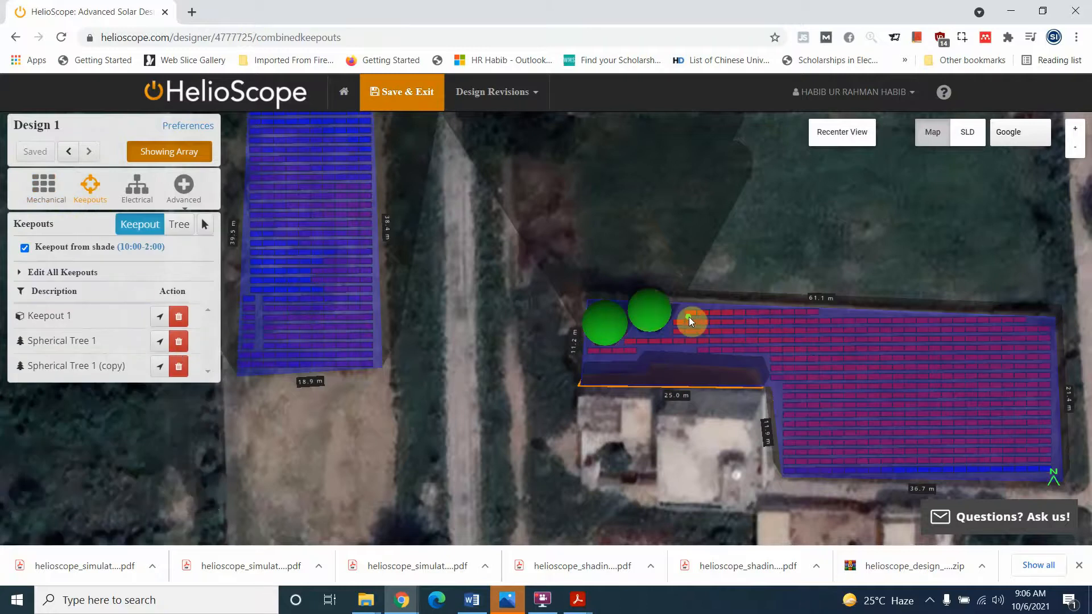
pyautogui.moveTo(693, 318); pyautogui.dragTo(689, 317)
pyautogui.moveTo(705, 317); pyautogui.dragTo(677, 340)
# - Examine the trees and Field Segment 1 in a tilted 3D view, check its settings and return to the top view
pyautogui.moveTo(510, 380); pyautogui.dragTo(500, 278)
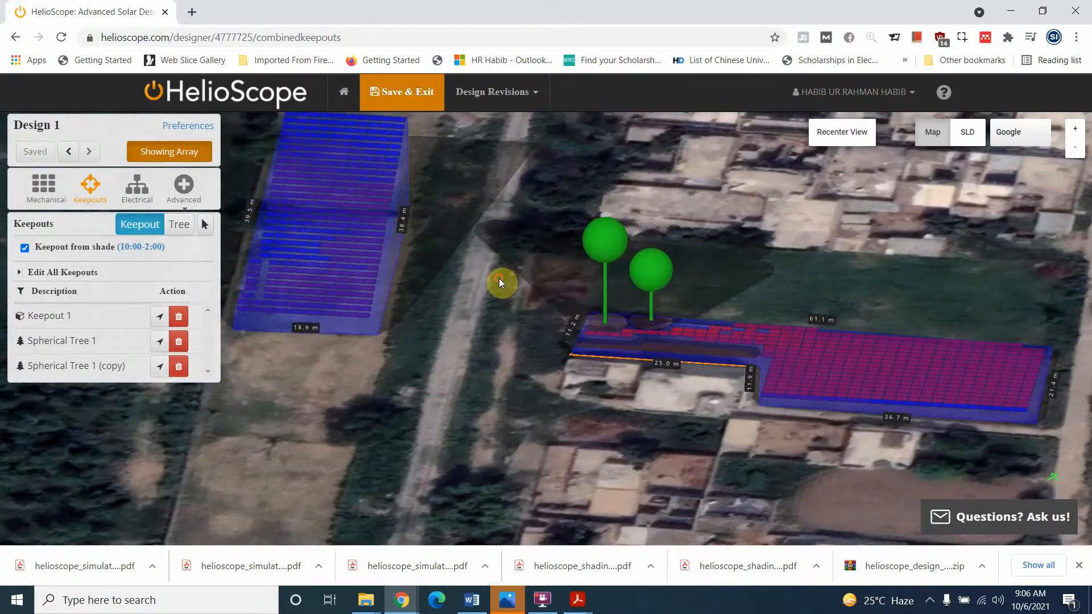
pyautogui.click(636, 341)
pyautogui.click(671, 347)
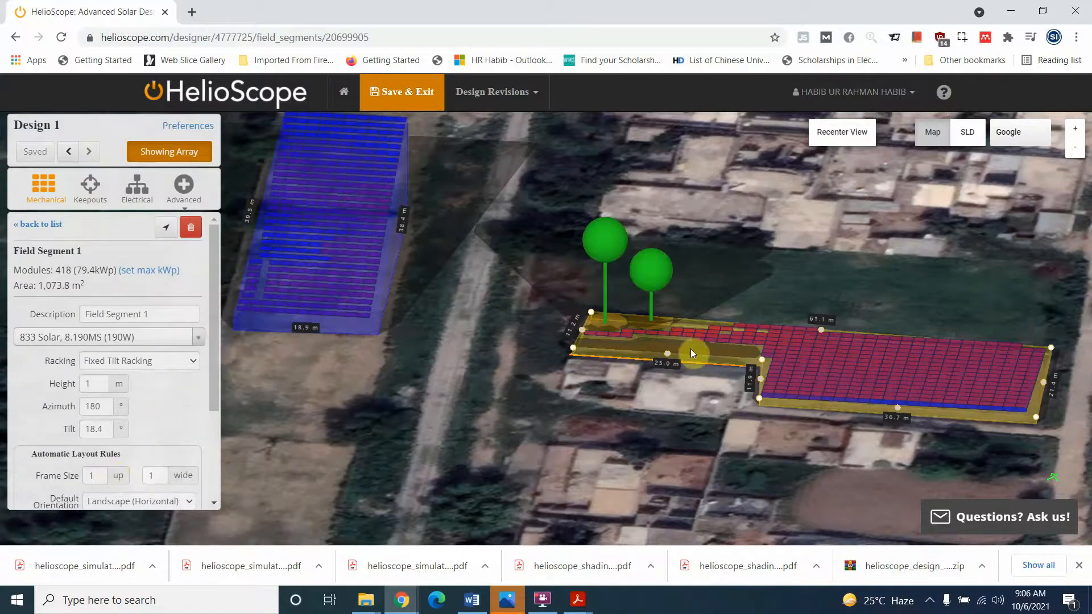
pyautogui.moveTo(217, 271); pyautogui.dragTo(218, 385)
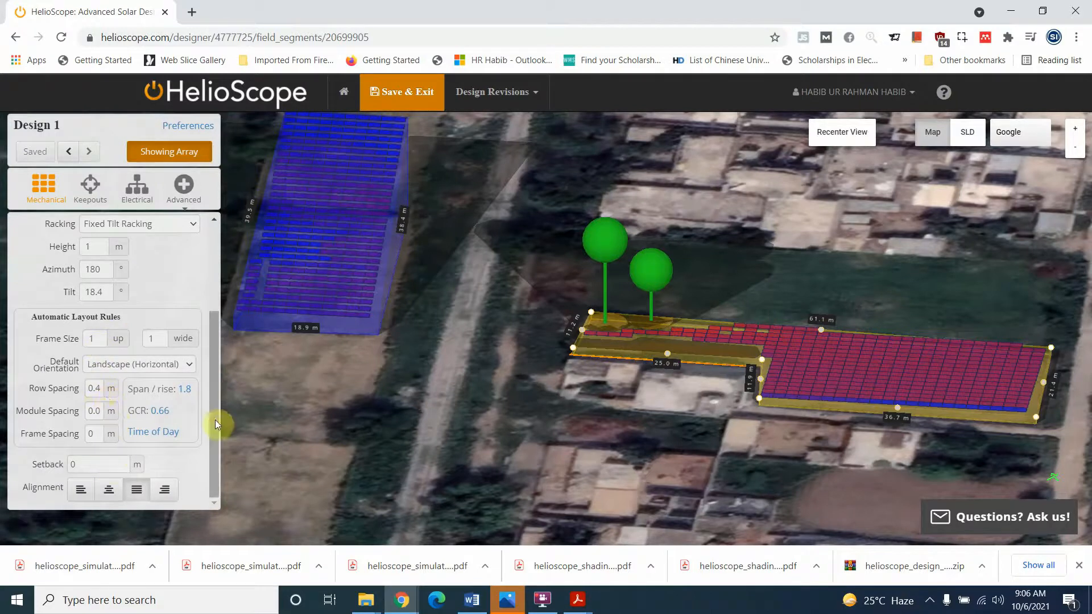
pyautogui.moveTo(215, 420); pyautogui.dragTo(209, 324)
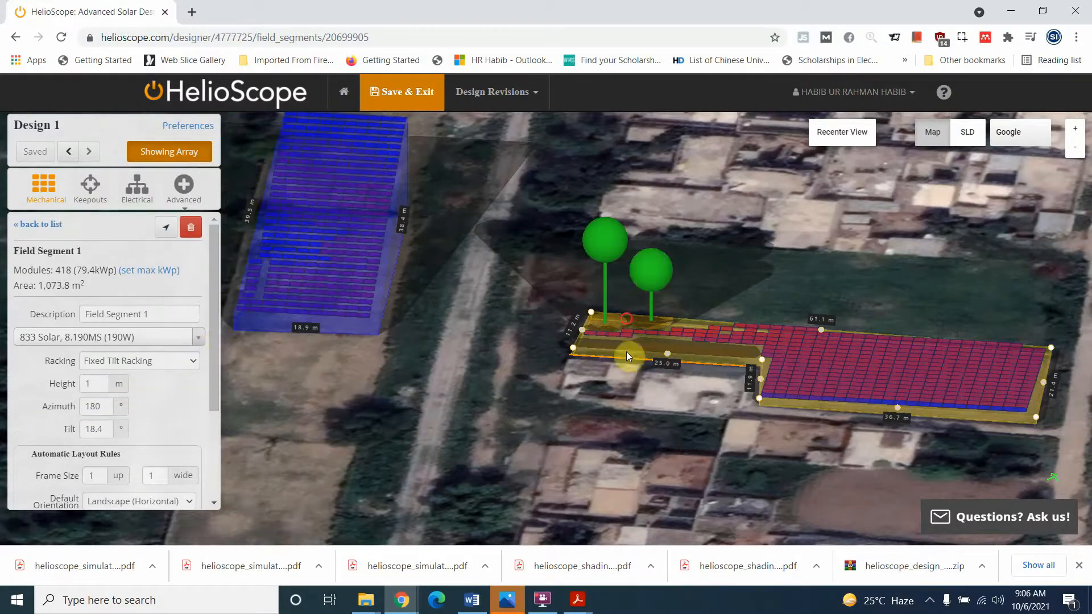
pyautogui.moveTo(627, 343); pyautogui.dragTo(615, 358)
pyautogui.moveTo(537, 370); pyautogui.dragTo(719, 459)
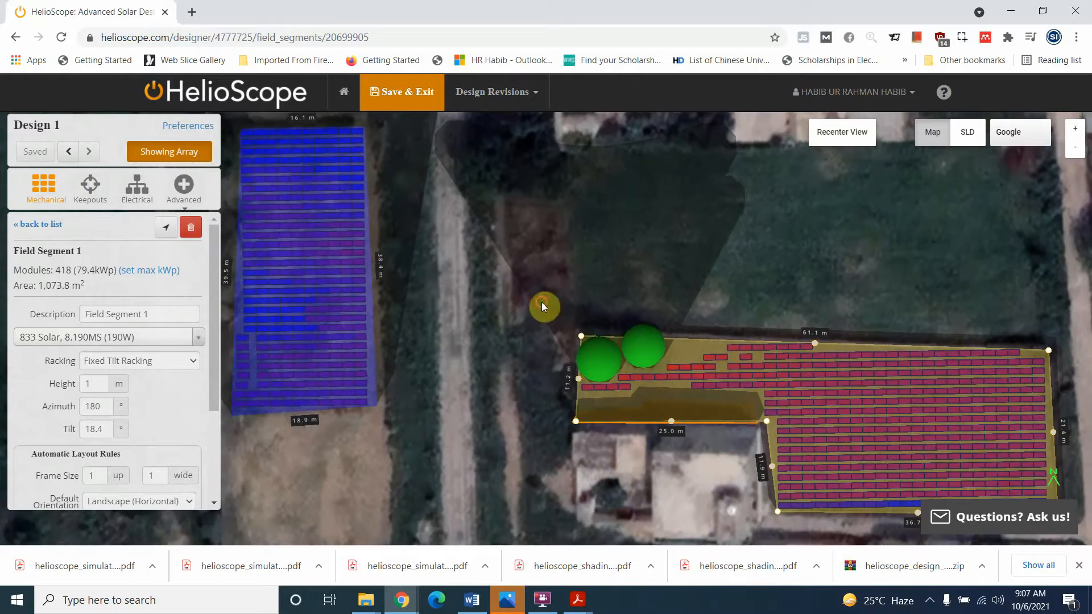
pyautogui.moveTo(542, 303); pyautogui.dragTo(550, 333)
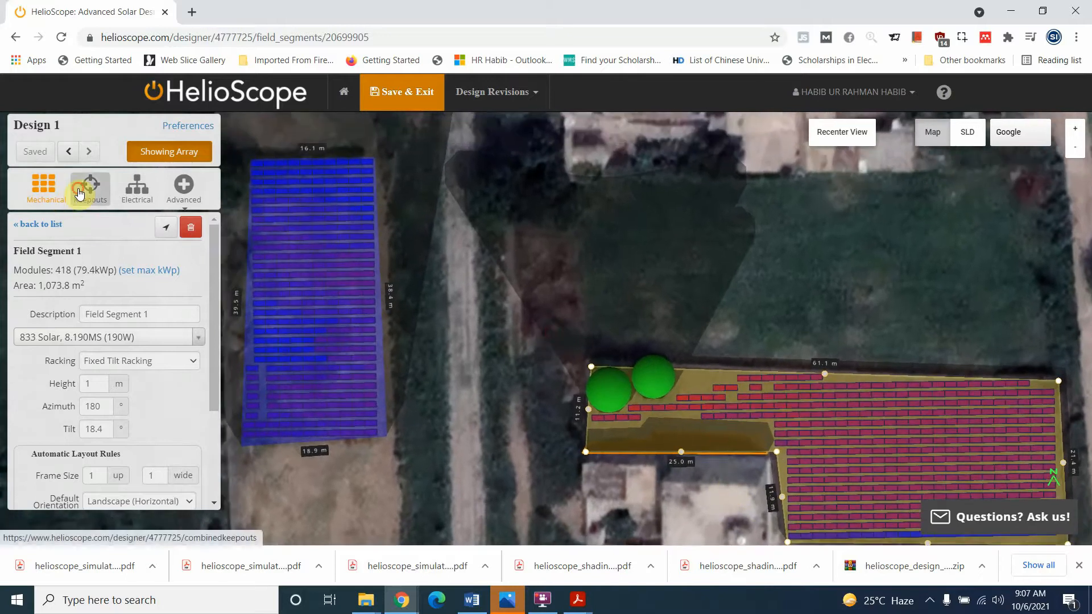
# - Draw a thin keepout about 16.9 m long along the north edge of the western field segment with a 3 m setback
pyautogui.click(79, 194)
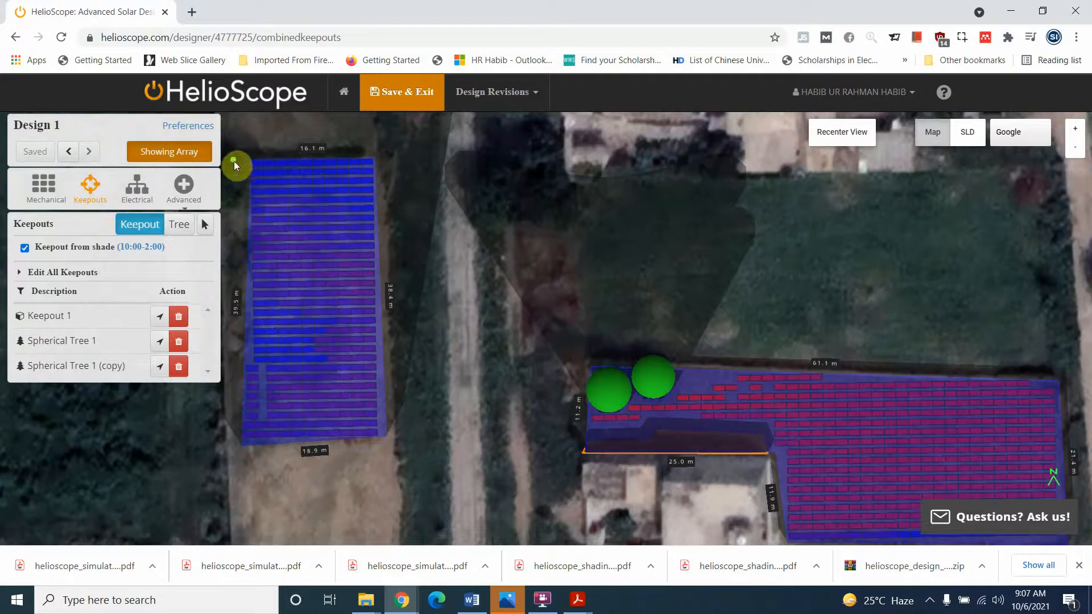
pyautogui.click(252, 159)
pyautogui.click(374, 155)
pyautogui.click(374, 157)
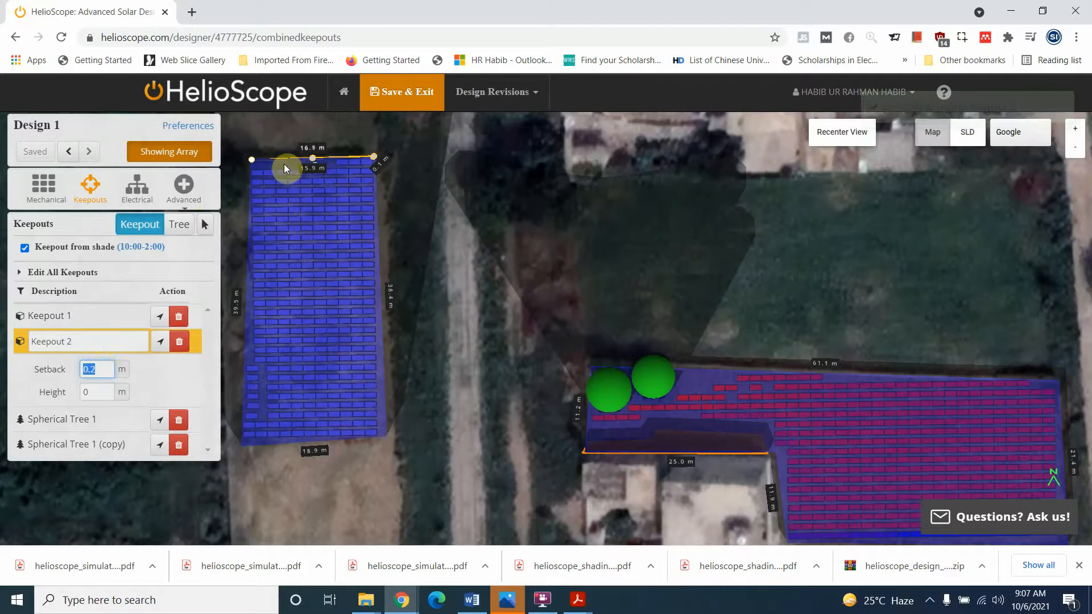
pyautogui.write('3')
pyautogui.click(351, 170)
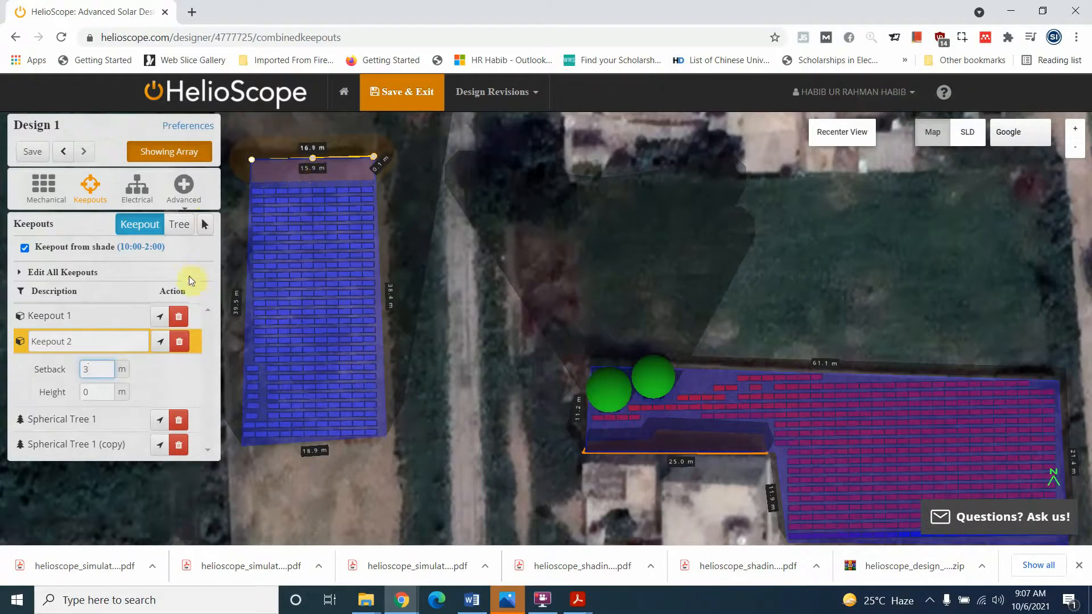
pyautogui.click(158, 375)
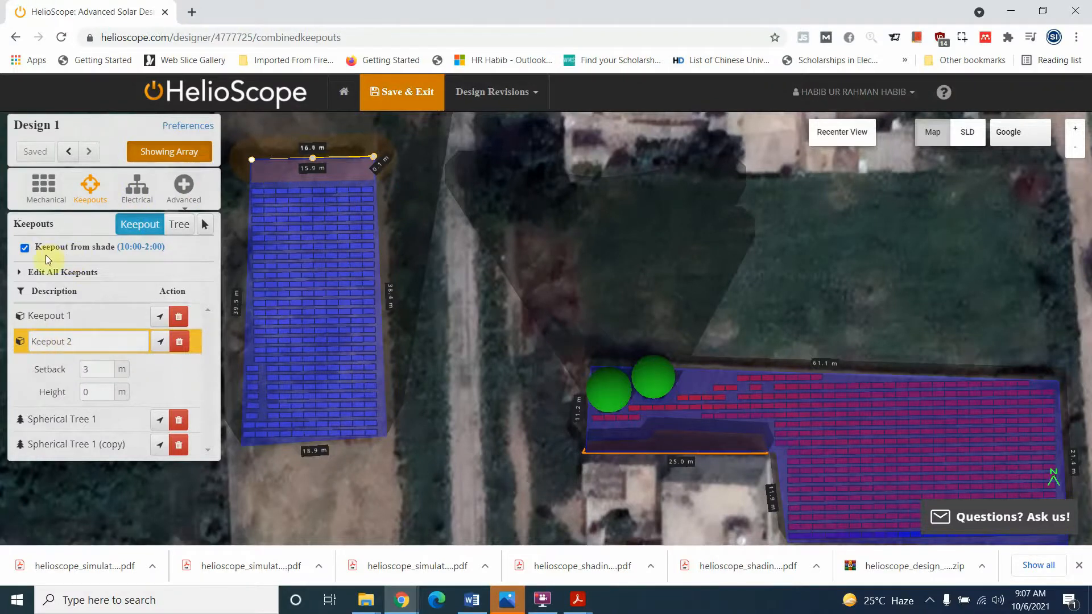
# - Turn the keepout from shade (10:00-2:00) off and back on to compare the module layouts
pyautogui.click(25, 248)
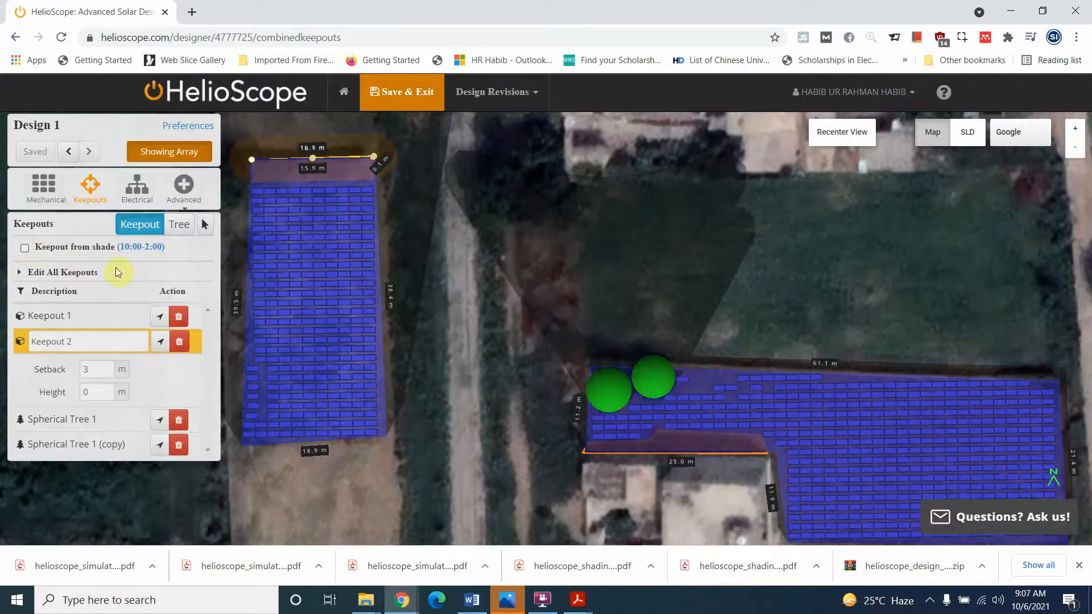
pyautogui.click(25, 249)
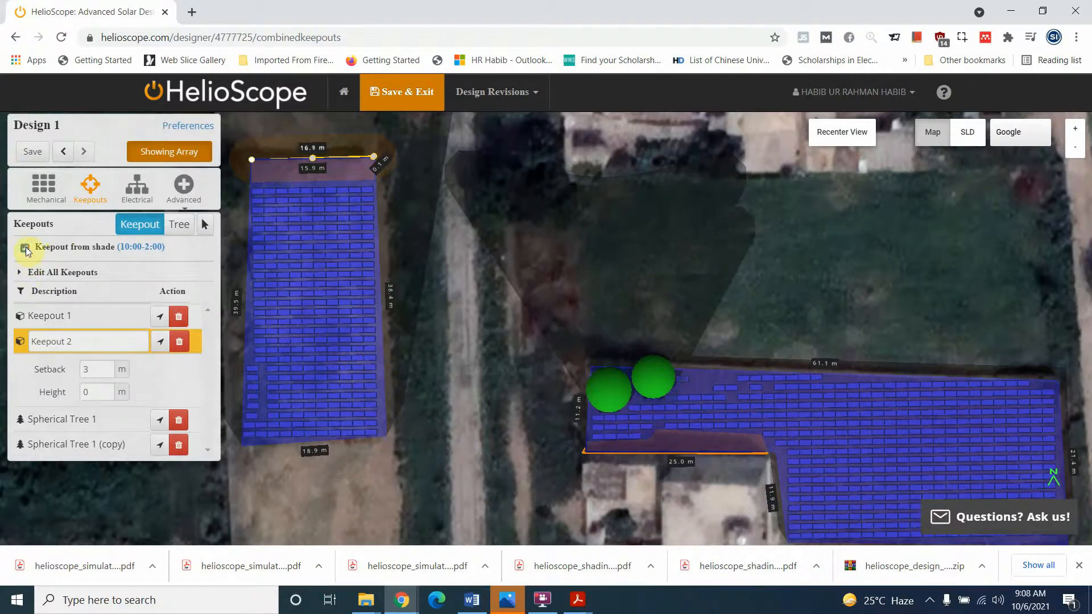
pyautogui.scroll(1, 513, 346)
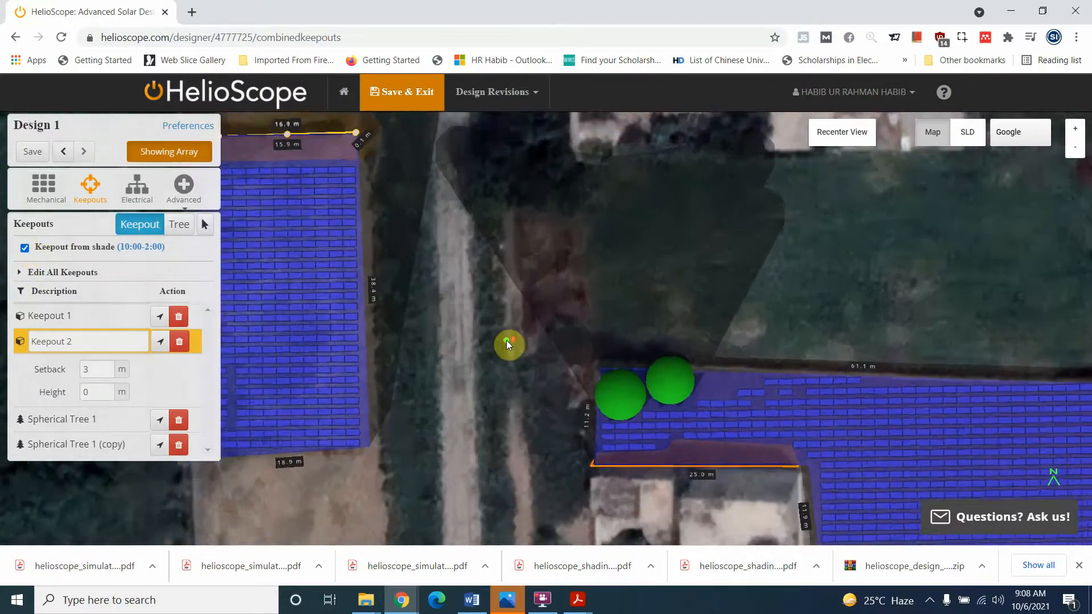
pyautogui.scroll(-2, 507, 340)
# - Save and exit the design, export Design 1, and save the ZIP archive as helioscope_design_4777725 in the lab3 folder
pyautogui.click(408, 104)
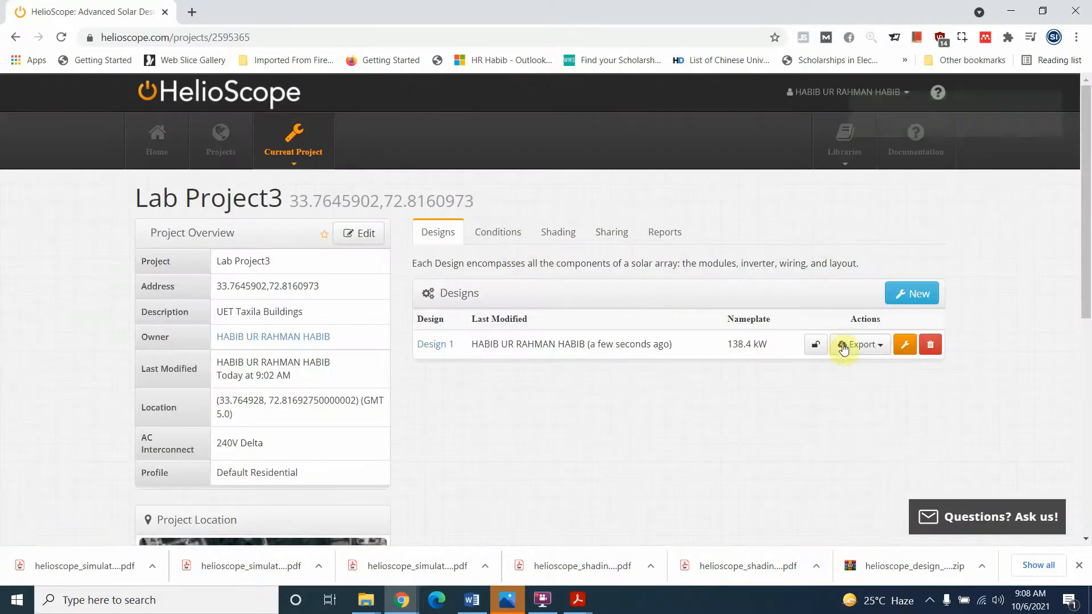
pyautogui.click(862, 345)
pyautogui.click(870, 366)
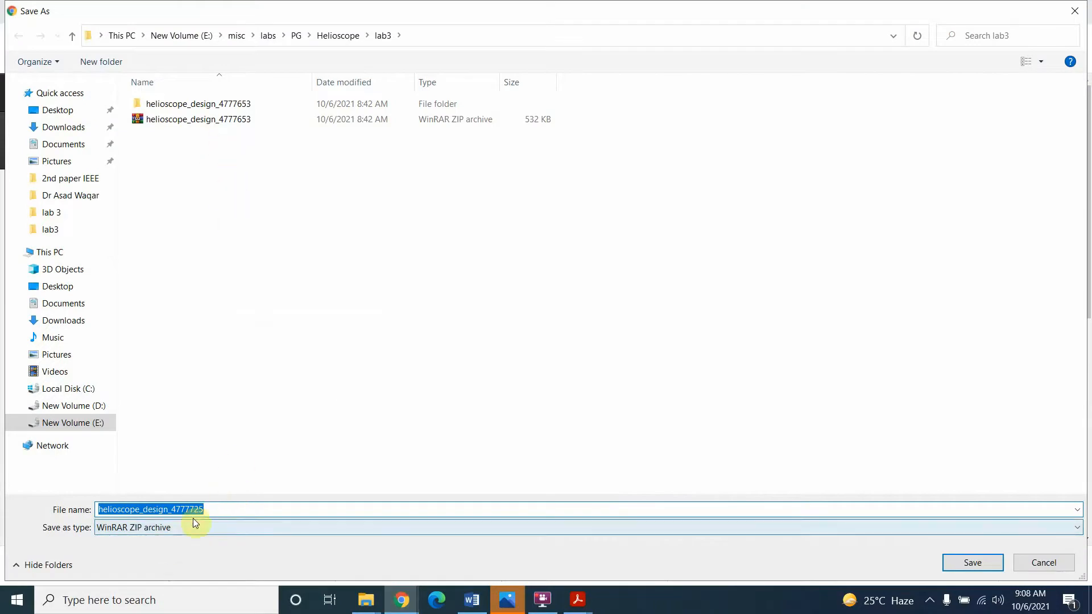
pyautogui.doubleClick(223, 109)
pyautogui.click(70, 36)
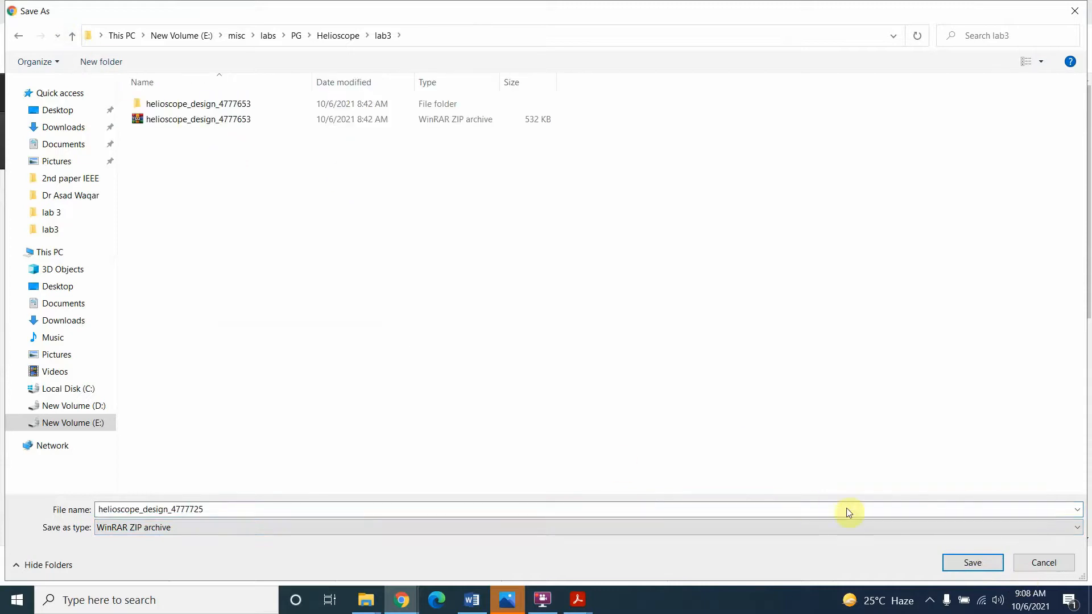
pyautogui.click(949, 563)
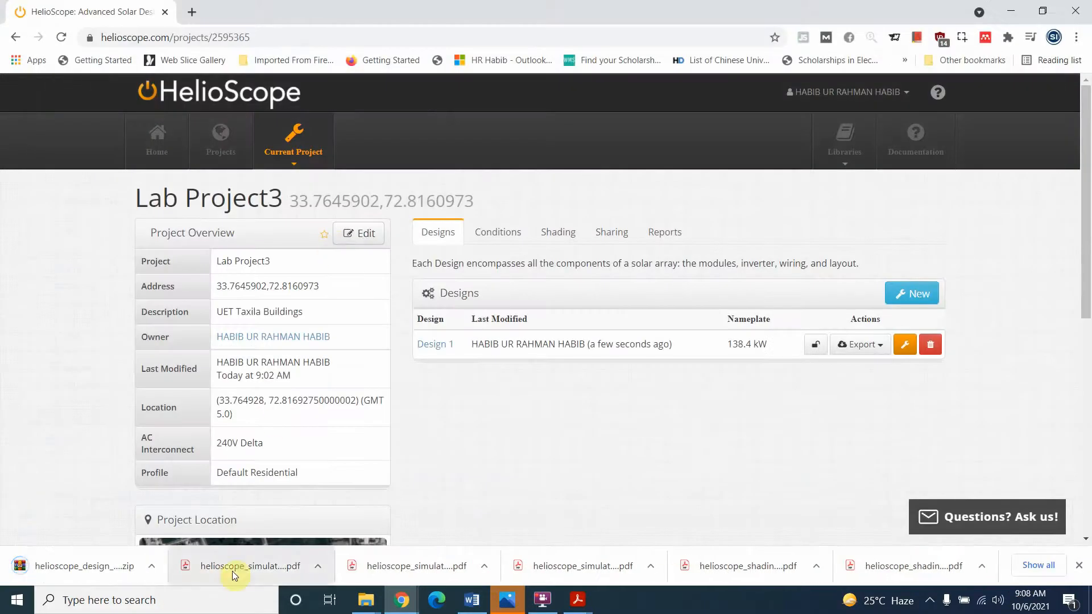
# - Check the downloaded archive's contents, locate it in lab3 and extract it into a helioscope_design_4777725 folder
pyautogui.click(152, 566)
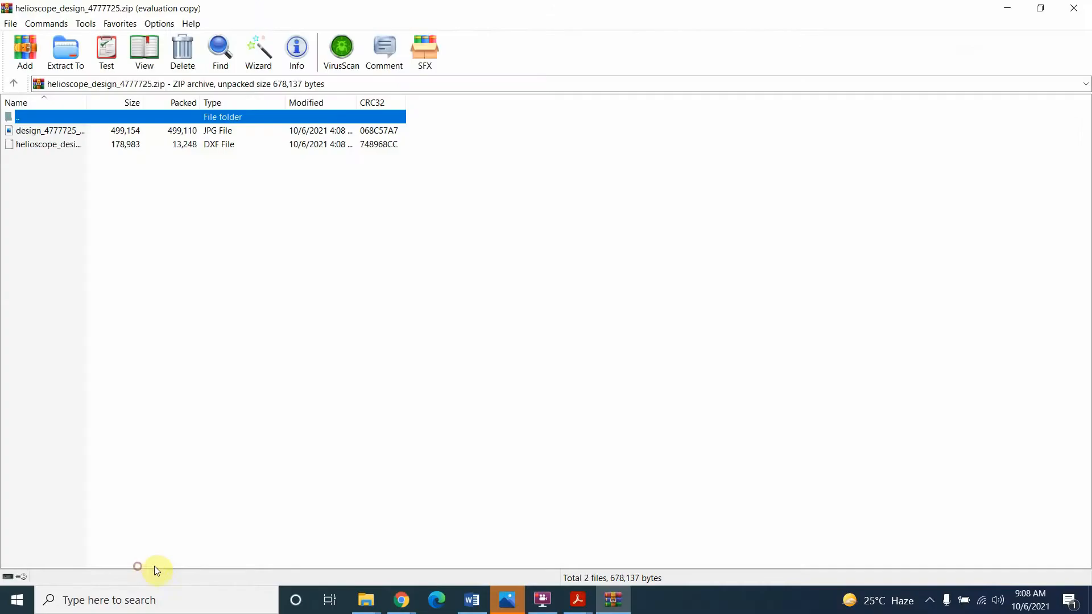
pyautogui.click(1074, 8)
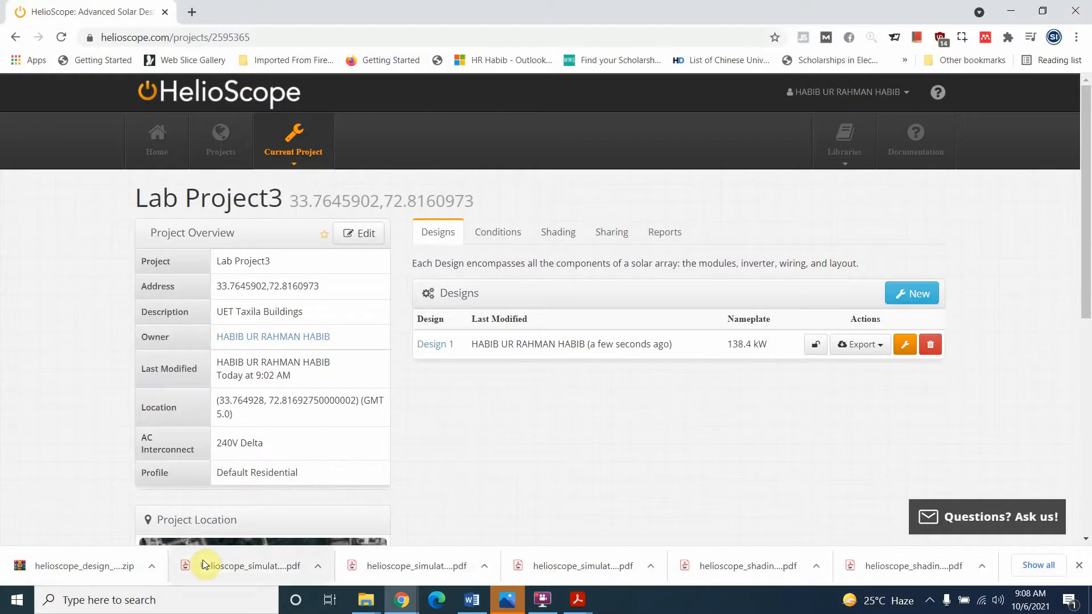
pyautogui.rightClick(151, 566)
pyautogui.click(199, 517)
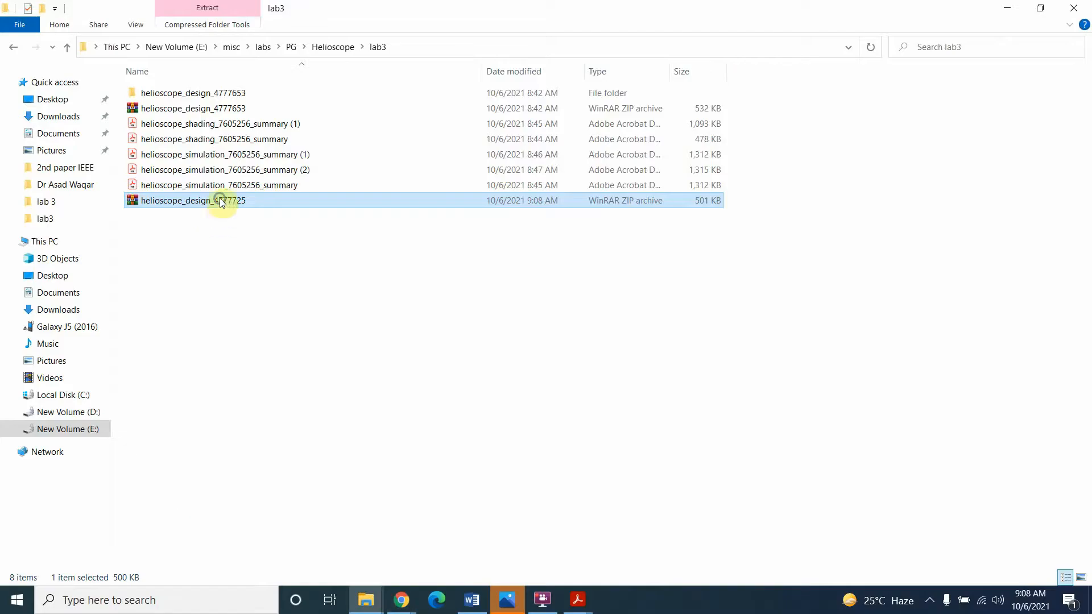
pyautogui.rightClick(221, 203)
pyautogui.click(319, 273)
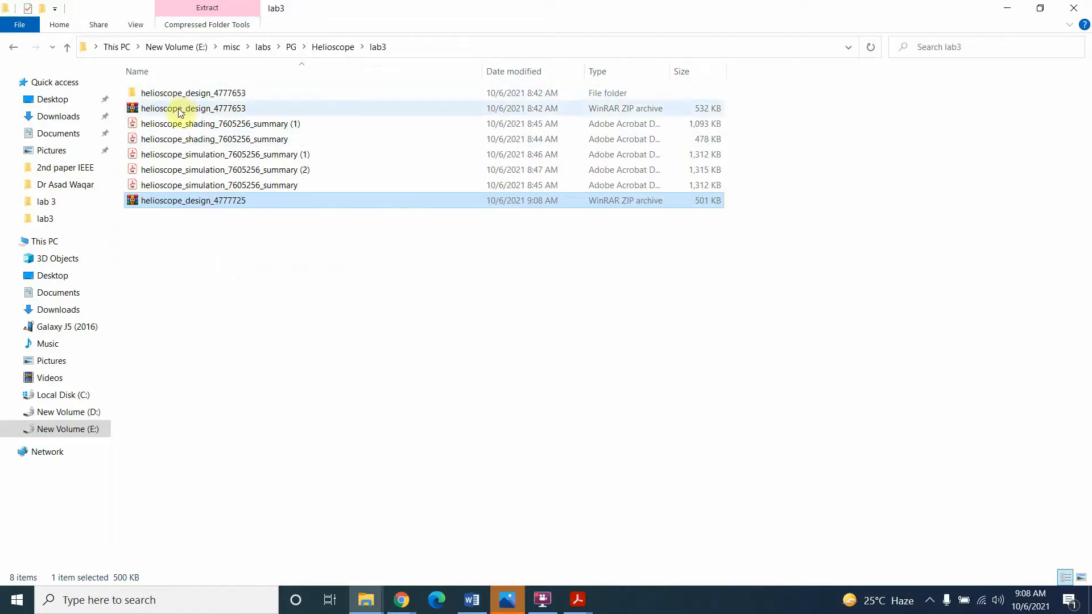
# - Open the extracted helioscope_design_4777725 folder and check the base image and the DXF file
pyautogui.doubleClick(179, 110)
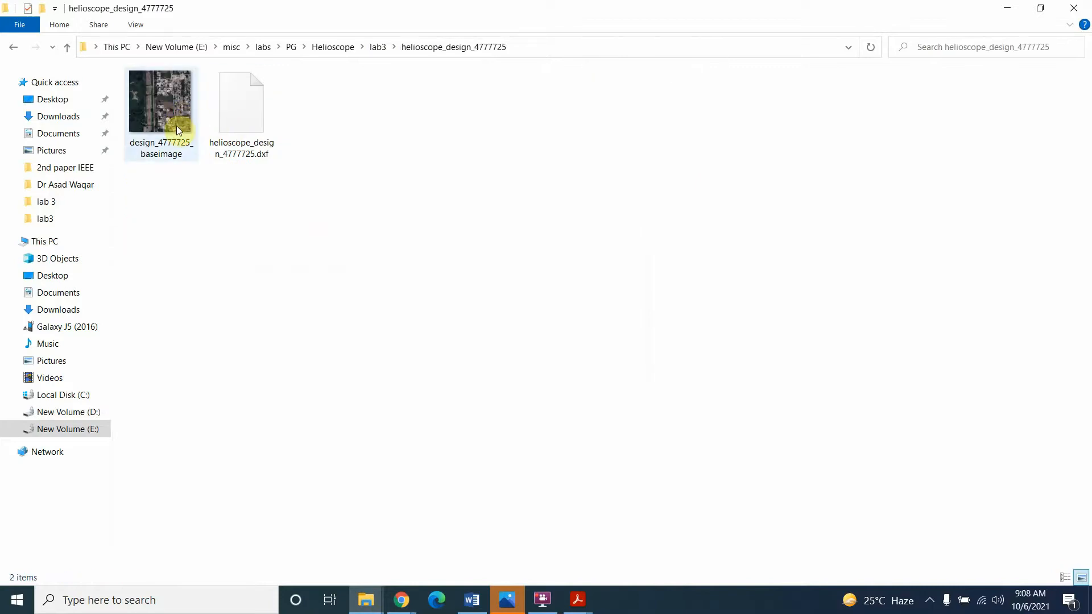
pyautogui.click(178, 129)
pyautogui.click(269, 148)
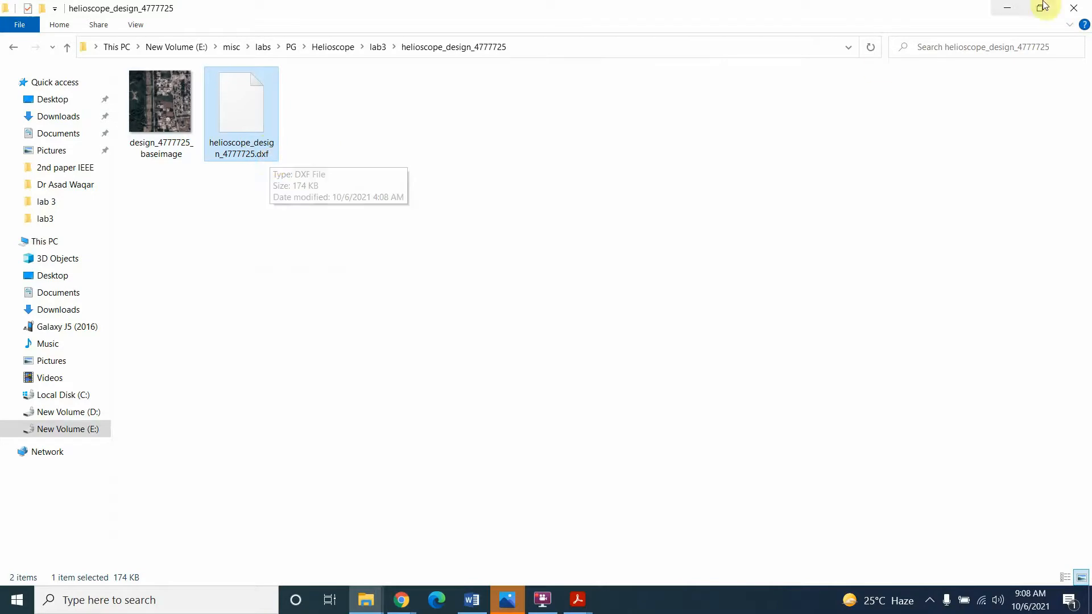
# - View the extracted base image at full size, and put the file window away to return to the HelioScope project
pyautogui.click(178, 113)
pyautogui.doubleClick(179, 114)
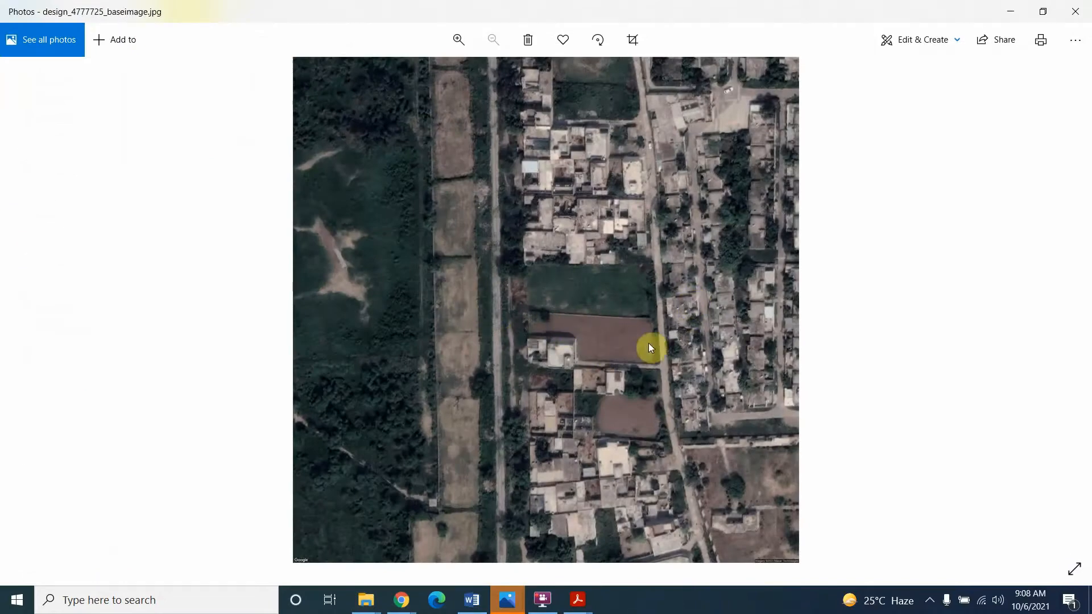
pyautogui.click(1075, 11)
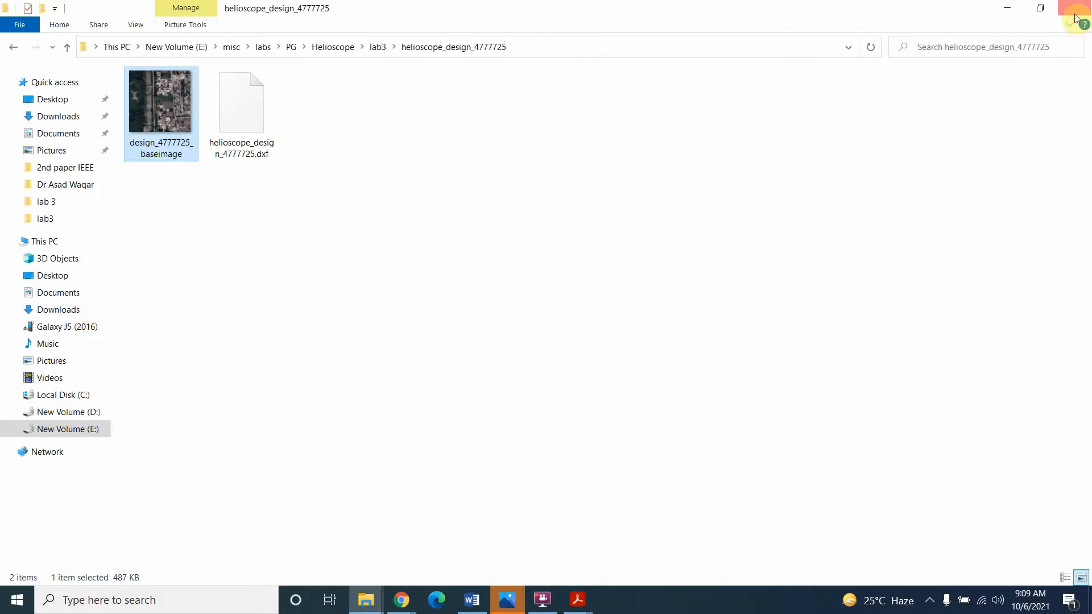
pyautogui.click(1007, 8)
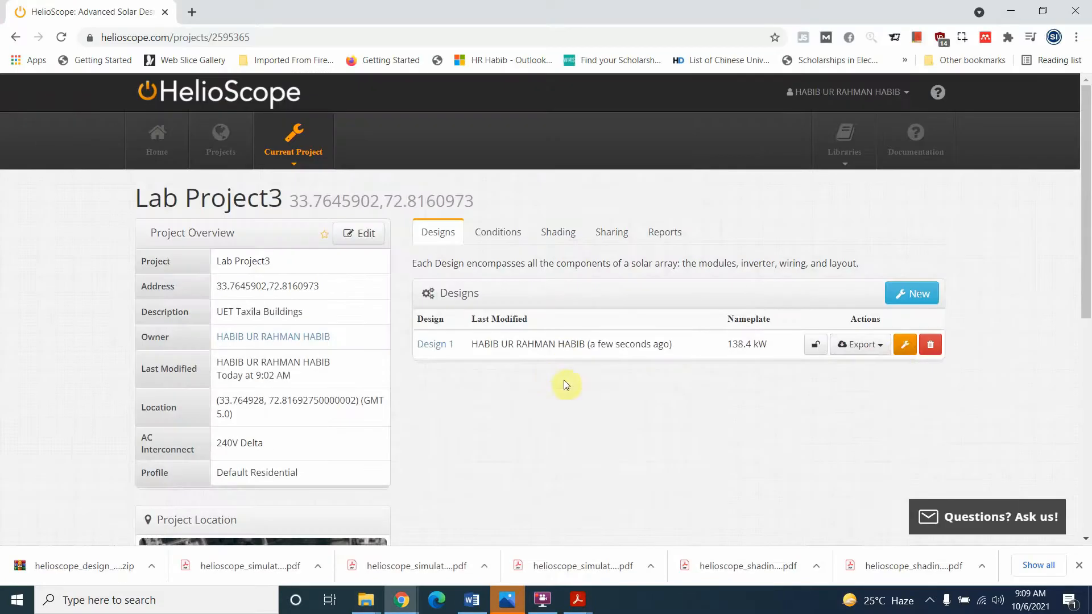
# - Export Design 1's single-line diagram and save it as the DXF file helioscope_4777725_sld in the lab3 folder
pyautogui.click(881, 347)
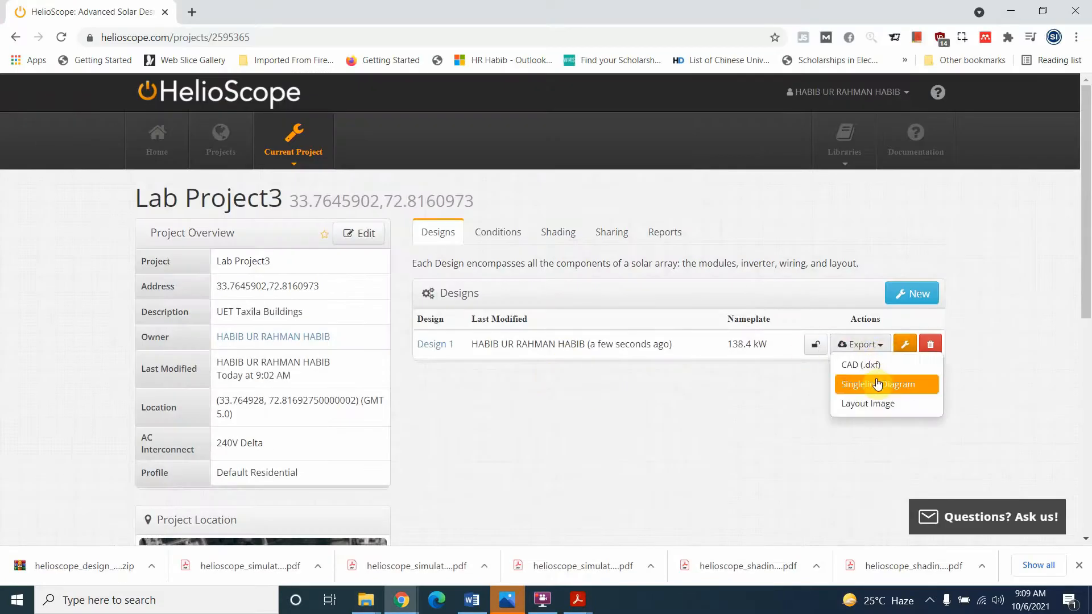
pyautogui.click(878, 384)
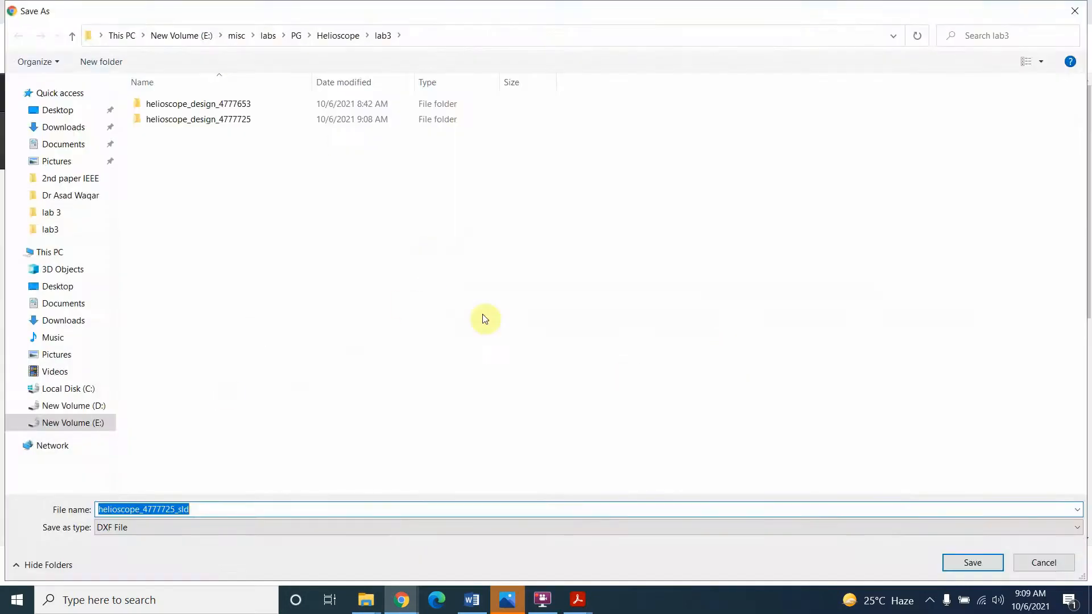
pyautogui.click(972, 563)
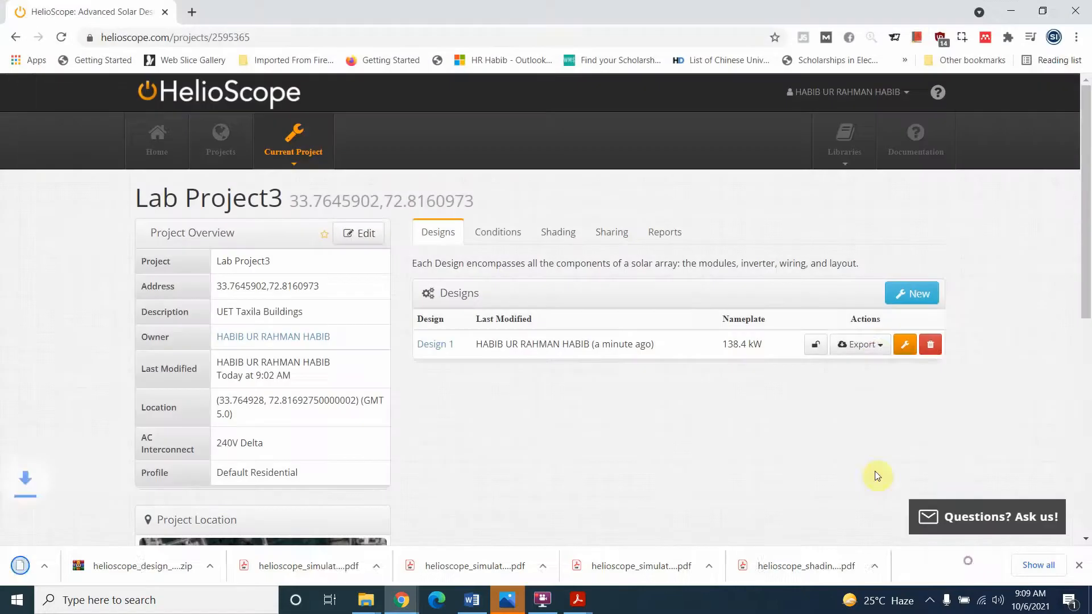
# - Export Design 1's layout image and save it as the PNG file 4777725 in the lab3 folder
pyautogui.click(862, 344)
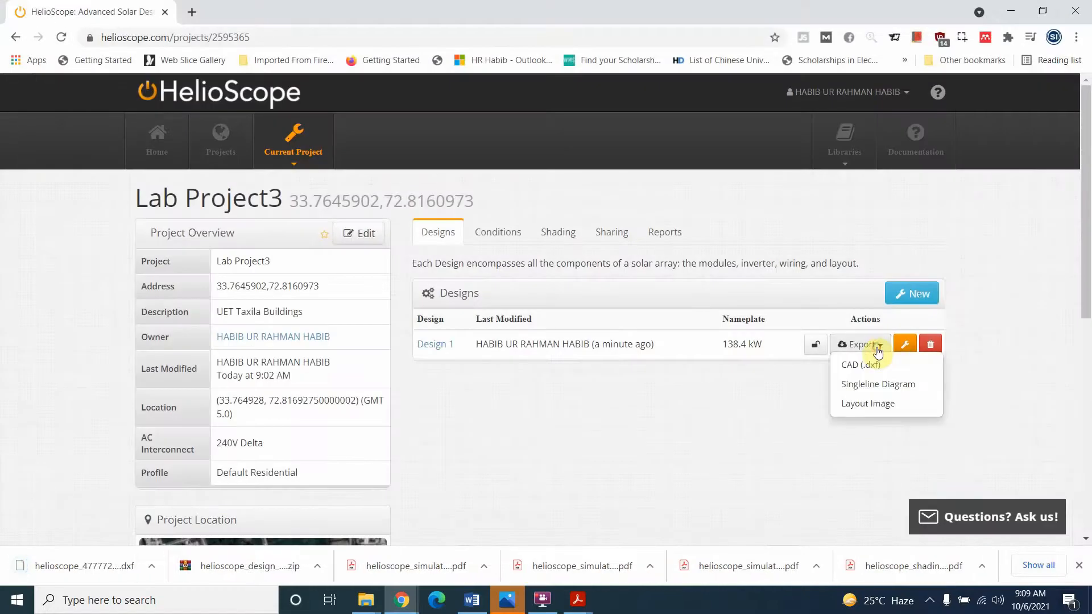
pyautogui.click(876, 412)
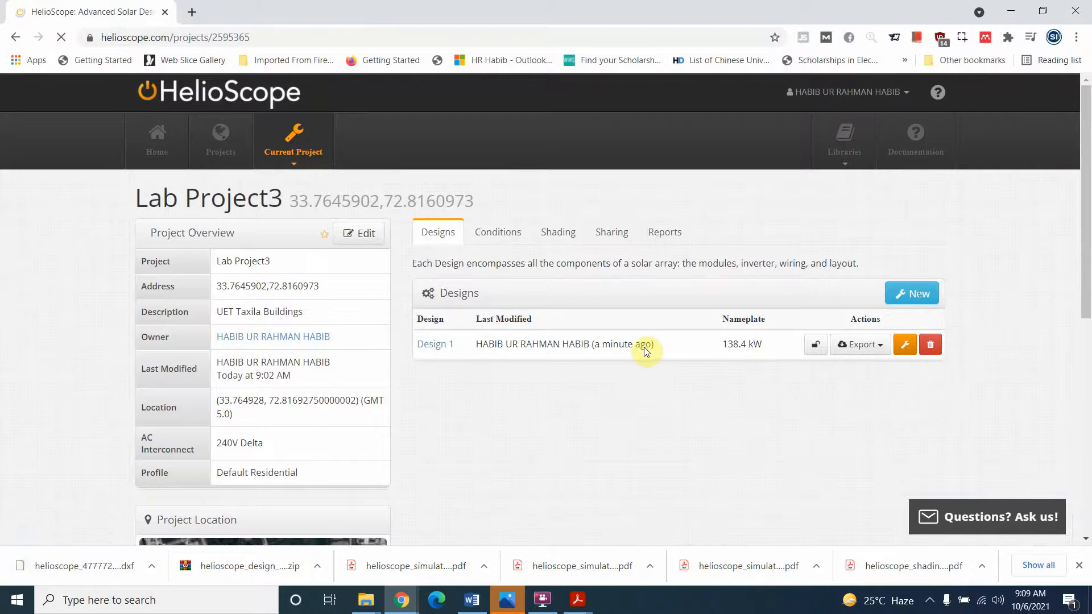
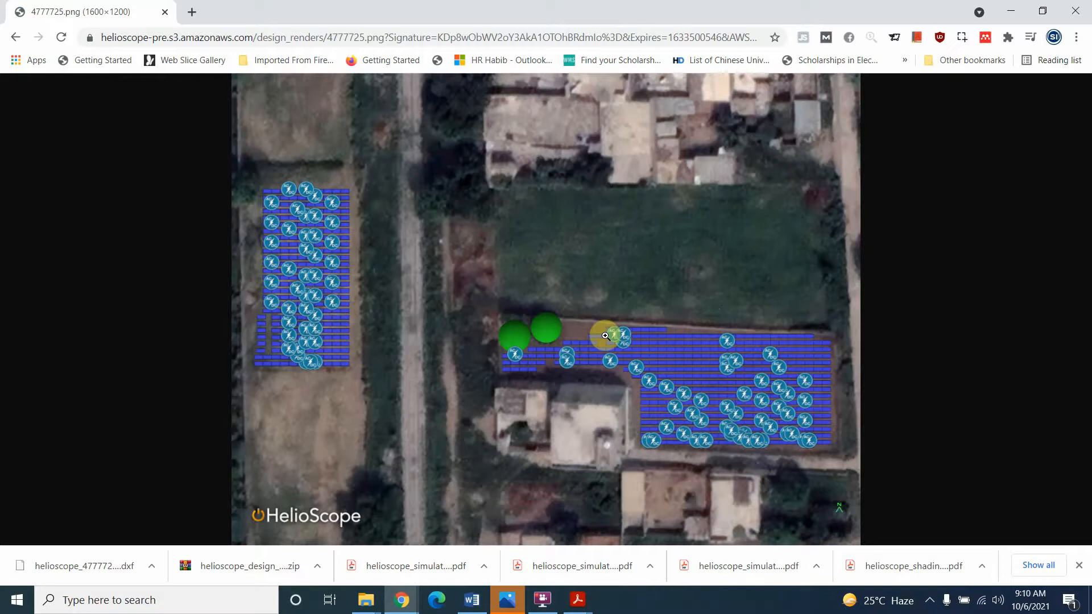
pyautogui.rightClick(603, 270)
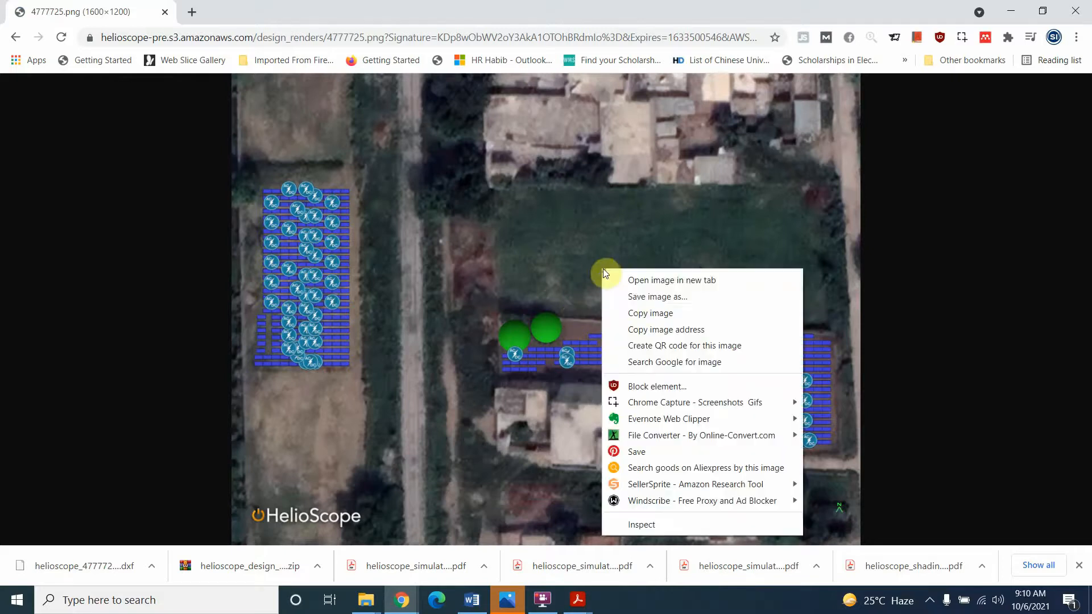
pyautogui.click(632, 297)
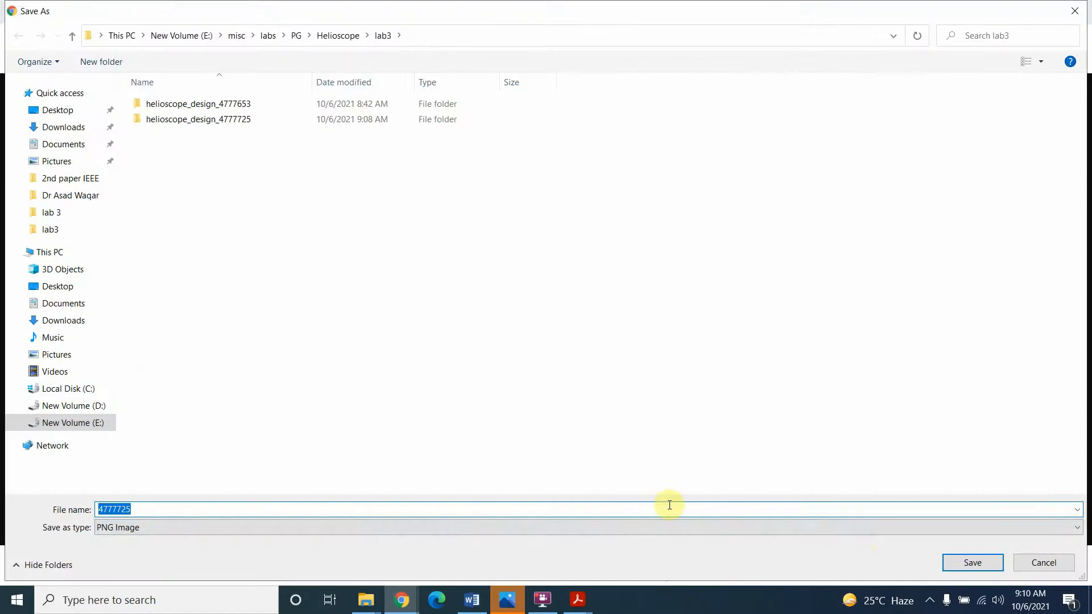
pyautogui.click(962, 562)
# - Open the downloaded 4777725.png, return the browser to the Lab Project3 page, and inspect the layout image in the photo viewer
pyautogui.click(108, 557)
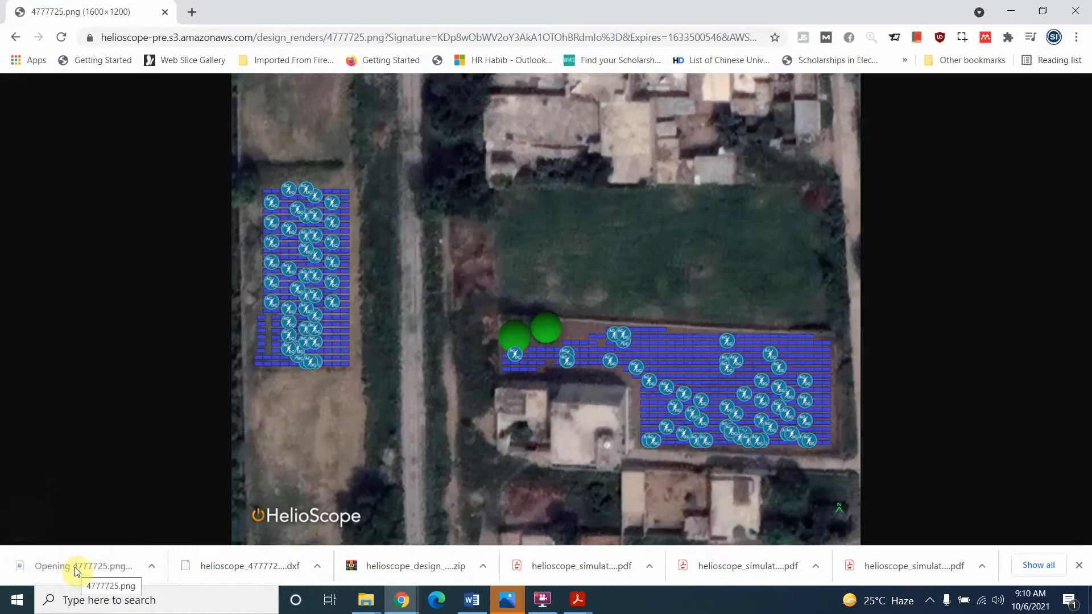
pyautogui.click(70, 572)
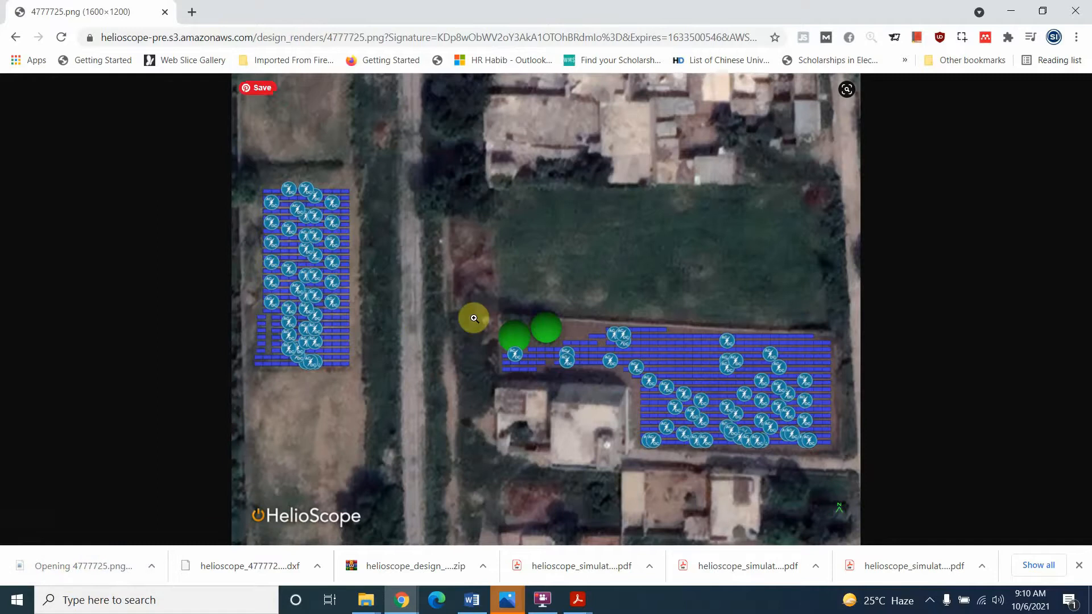
pyautogui.click(629, 210)
pyautogui.click(707, 224)
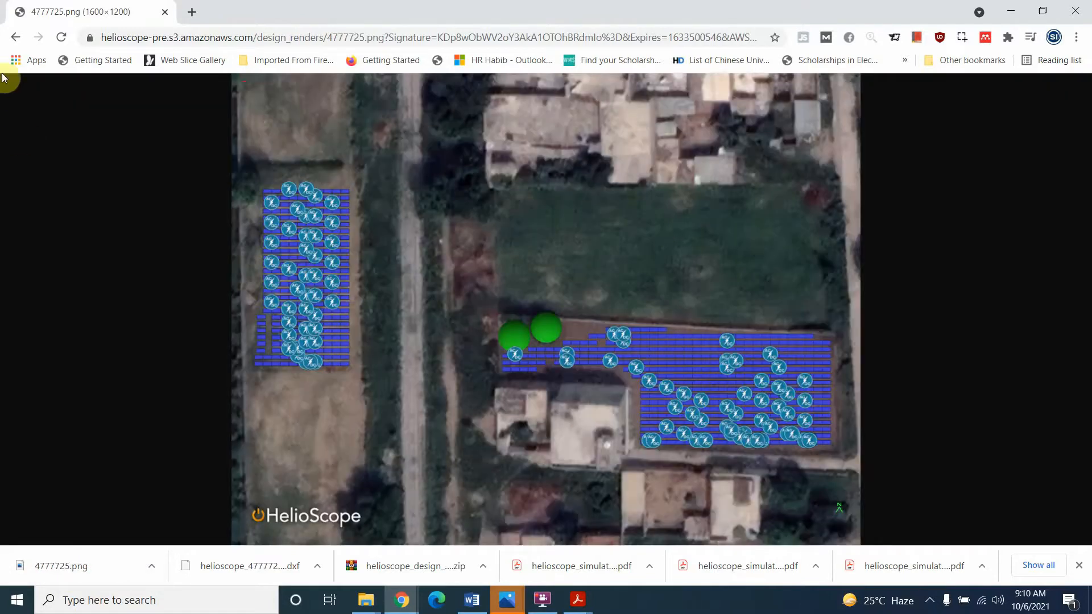
pyautogui.click(20, 37)
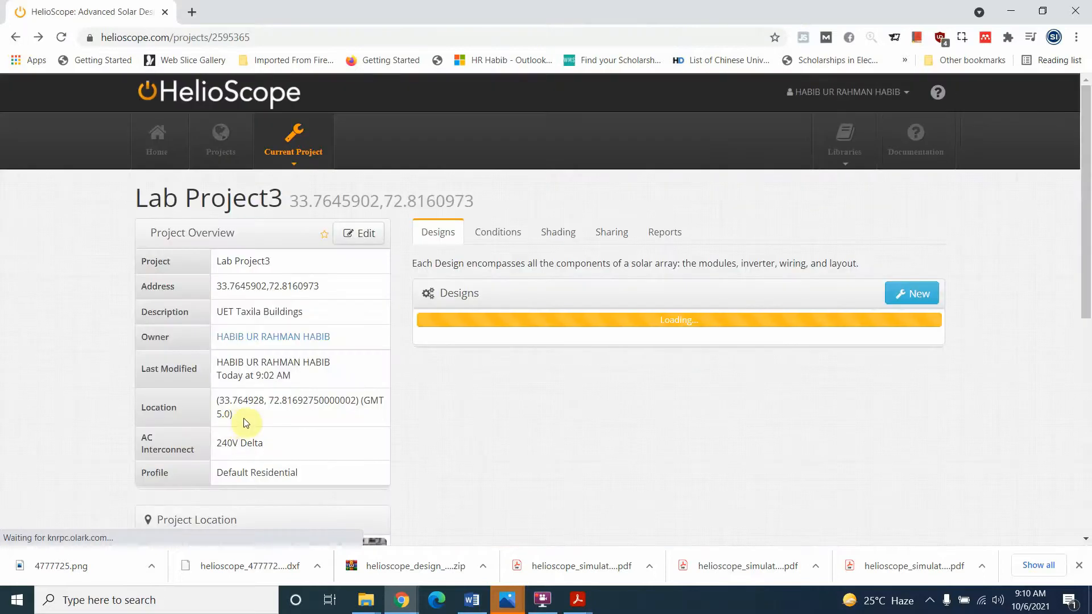
pyautogui.click(80, 565)
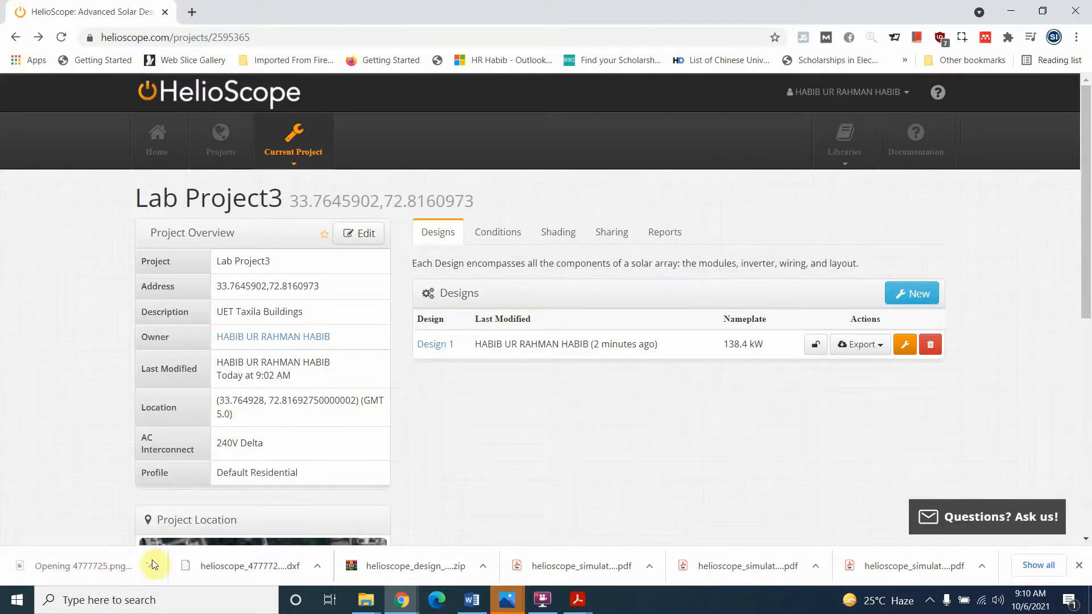
pyautogui.moveTo(507, 600)
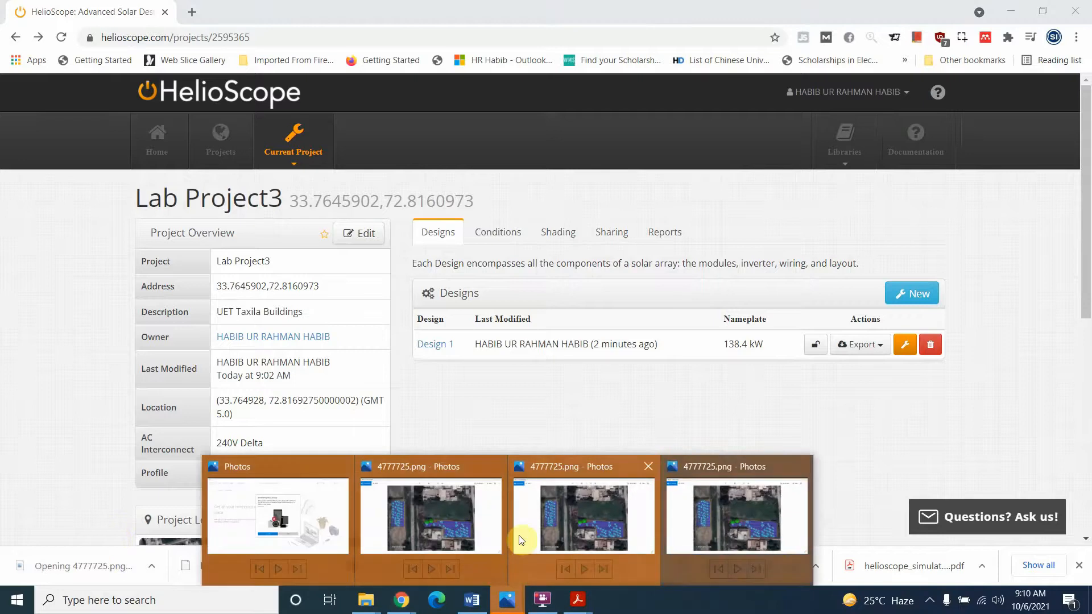
pyautogui.click(490, 471)
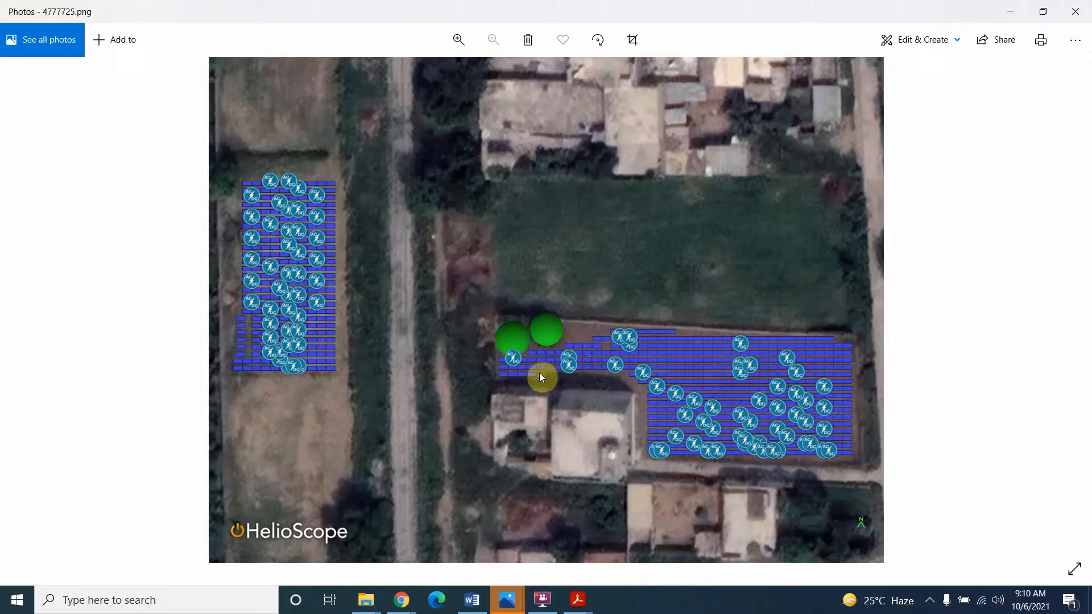
pyautogui.click(1077, 11)
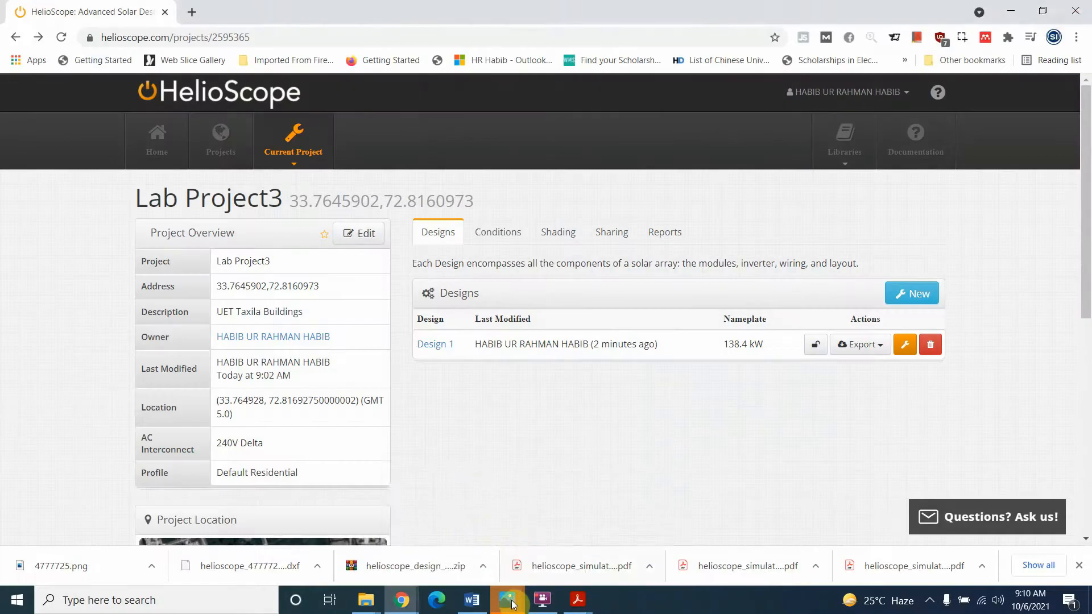
# - Close the remaining photo viewer windows showing the layout image
pyautogui.moveTo(507, 599)
pyautogui.click(598, 515)
pyautogui.click(1081, 8)
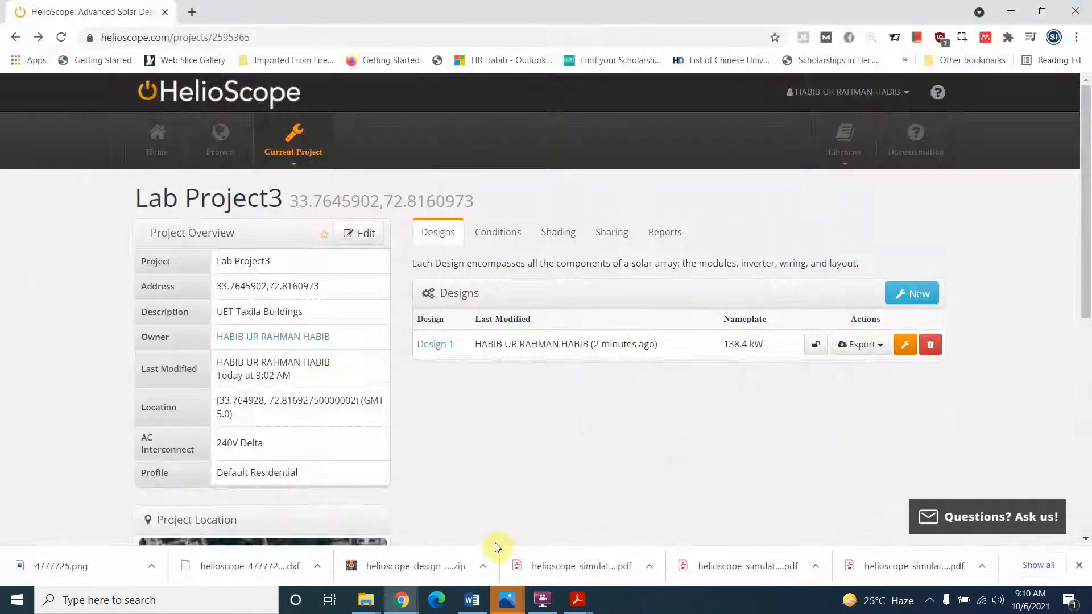
pyautogui.click(517, 608)
pyautogui.click(1076, 11)
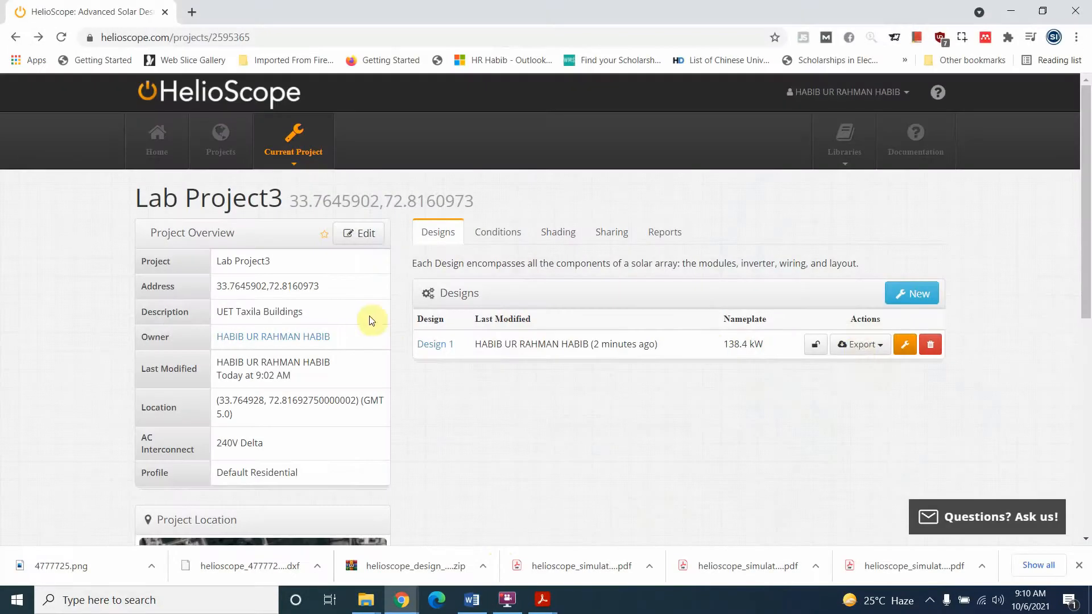
# - Review the parameters of Condition Set 1, and look over the project's horizon shading profiles and sharing settings
pyautogui.click(862, 345)
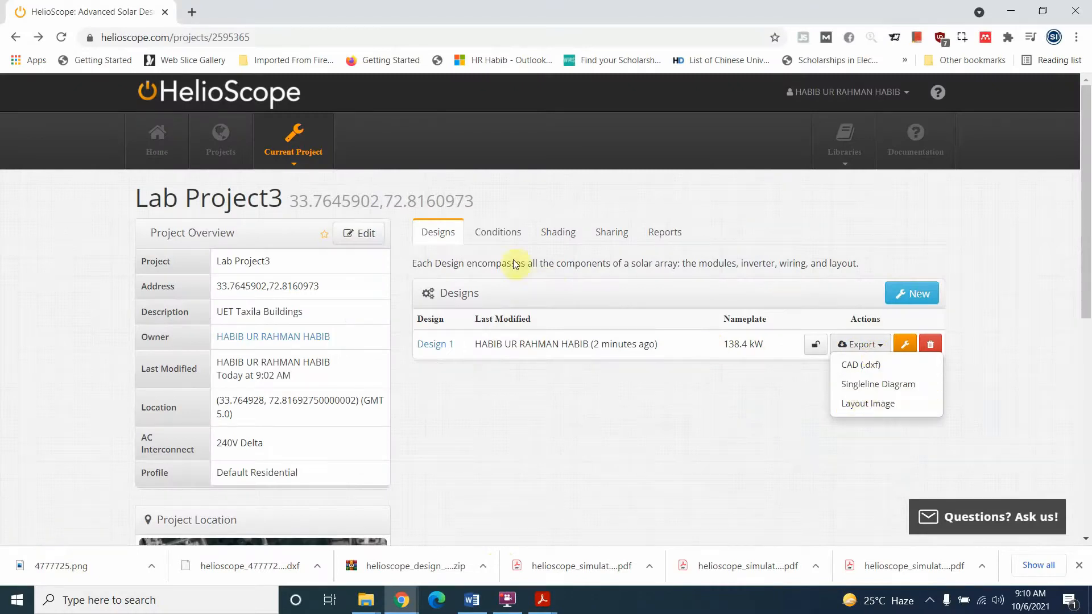
pyautogui.click(487, 237)
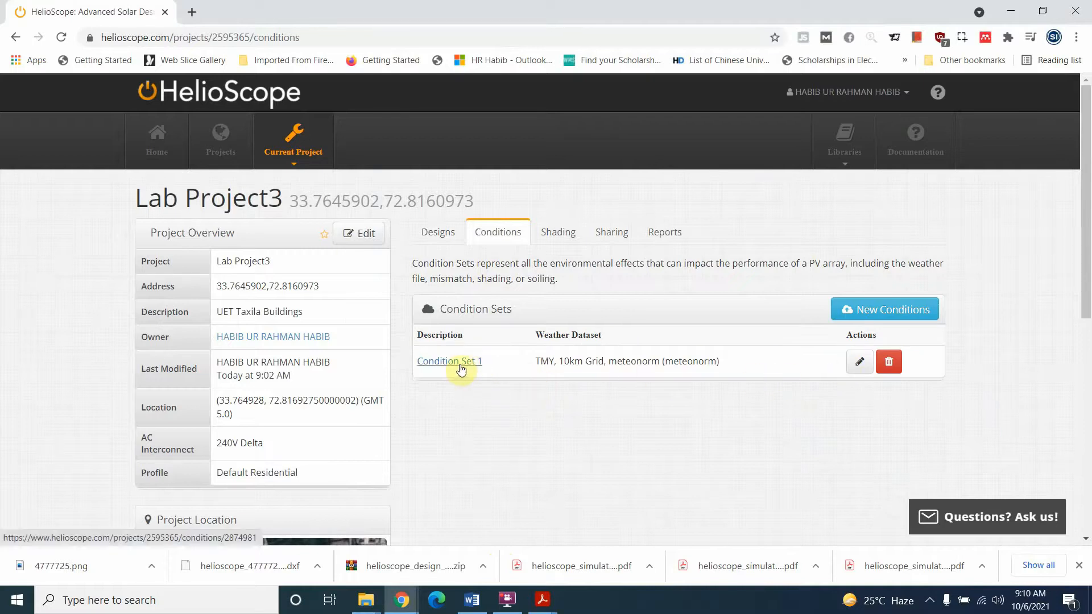
pyautogui.click(461, 368)
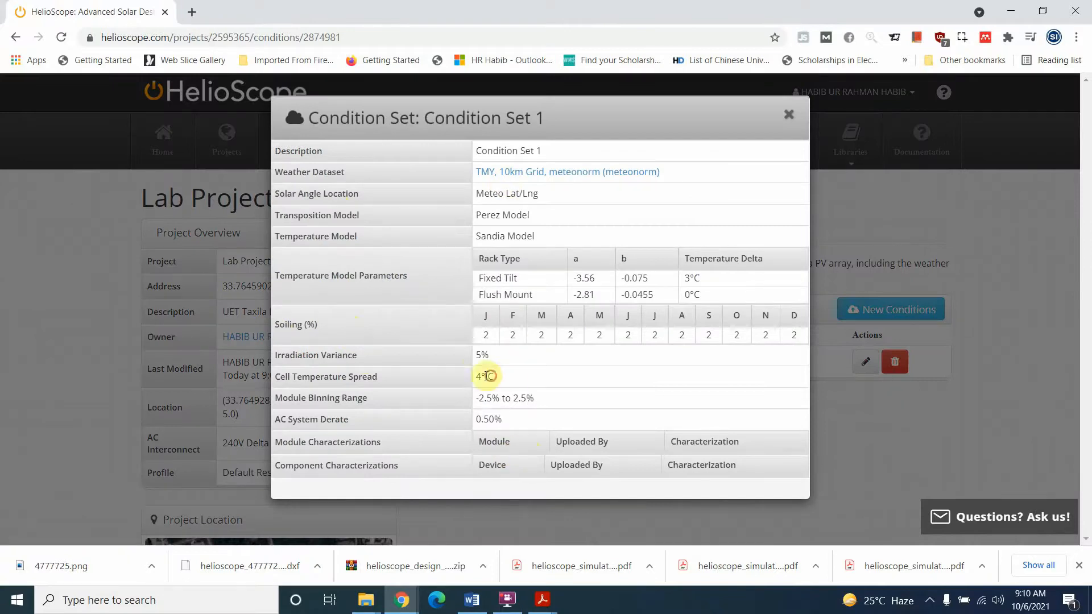
pyautogui.doubleClick(479, 354)
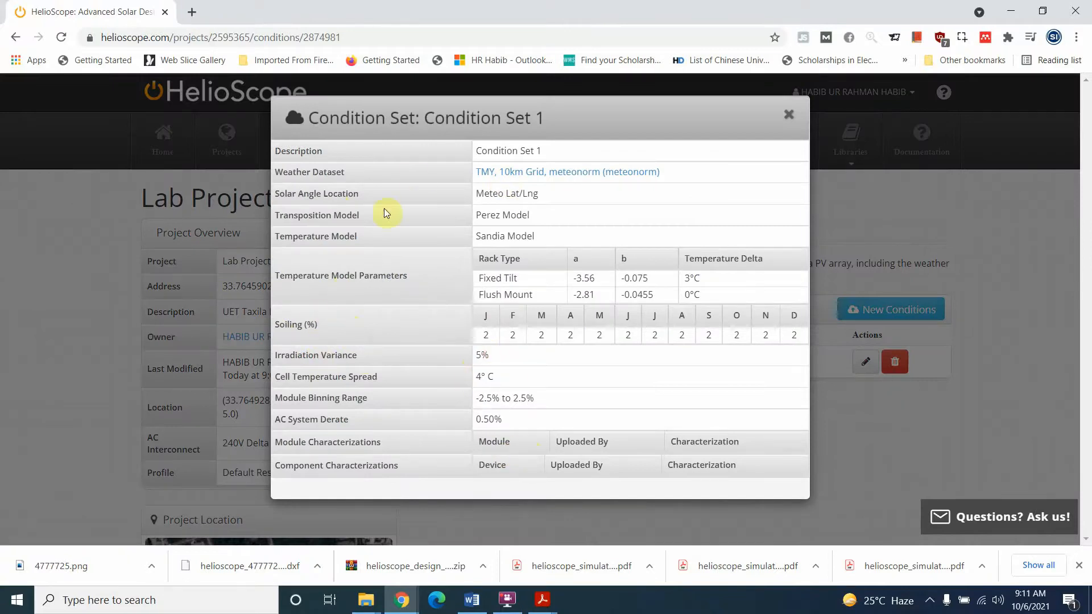
pyautogui.click(790, 114)
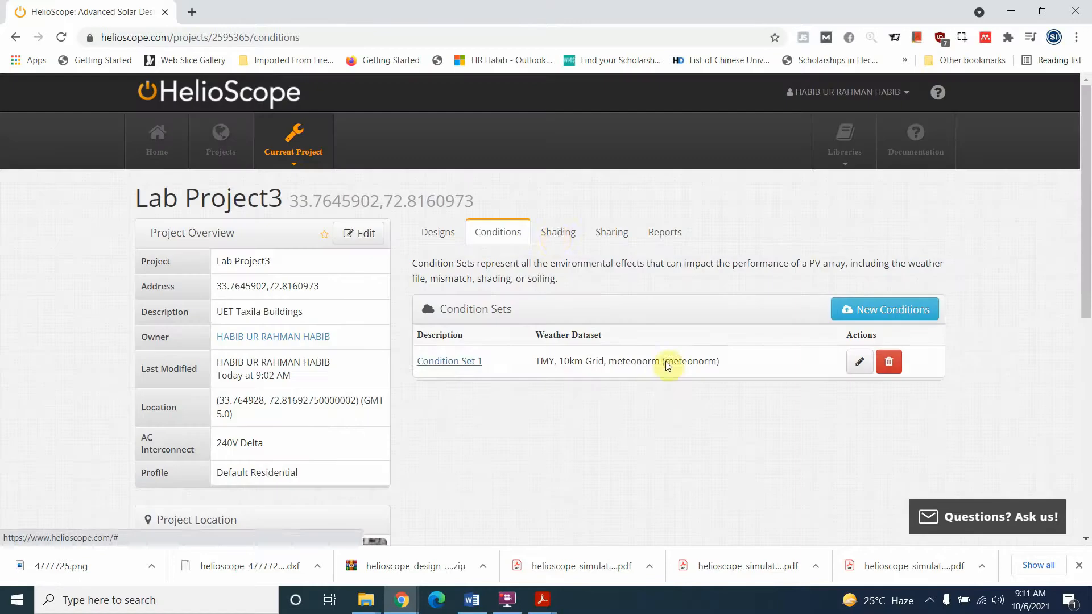
pyautogui.click(557, 235)
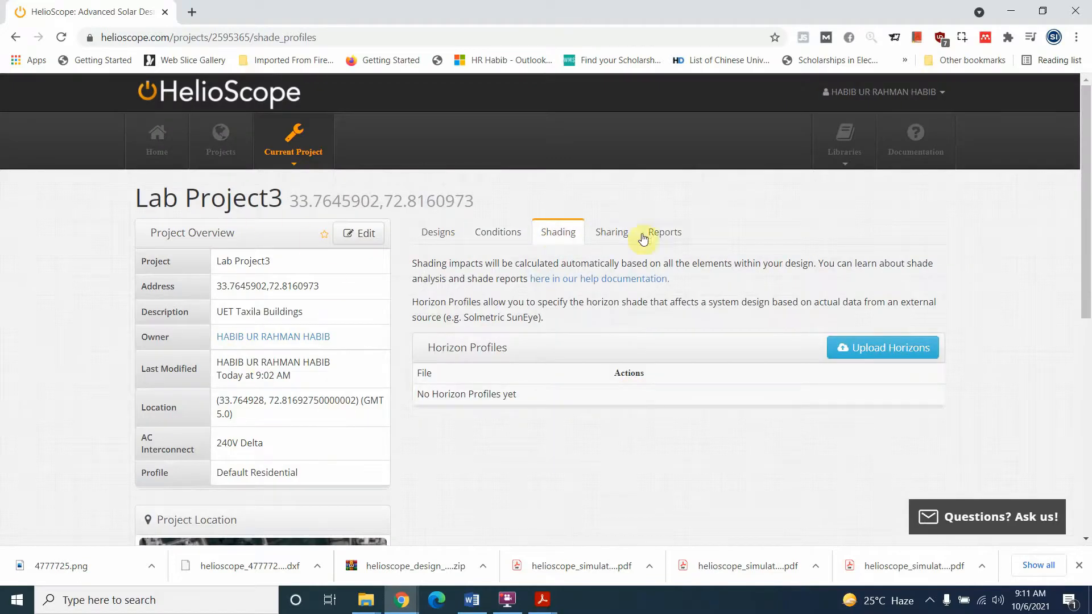
pyautogui.click(619, 238)
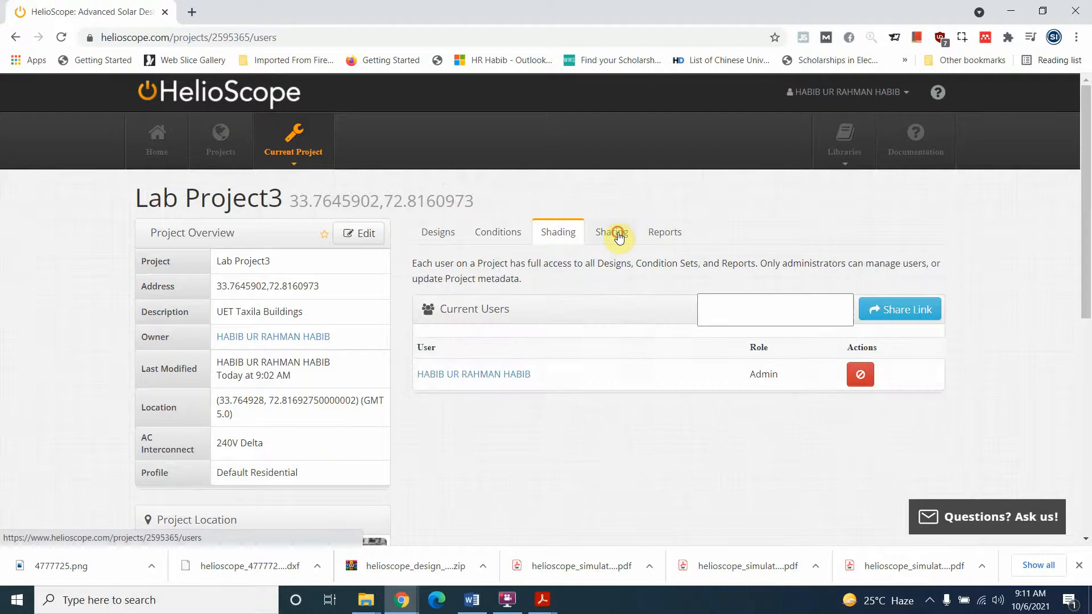
# - Simulate Design 1 with Condition Set 1 and open the resulting production report
pyautogui.click(646, 234)
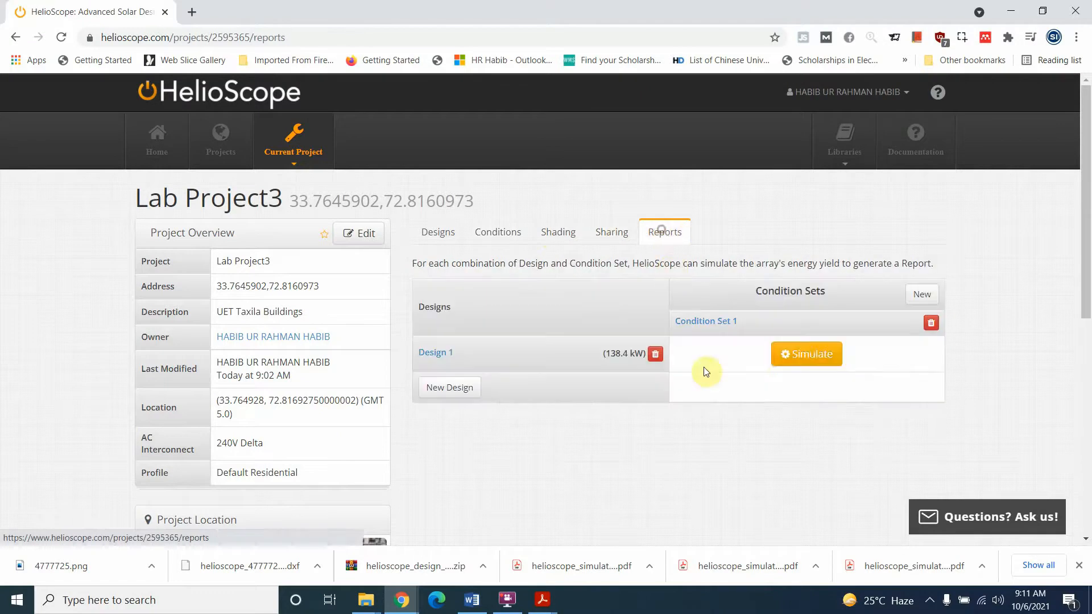
pyautogui.click(804, 353)
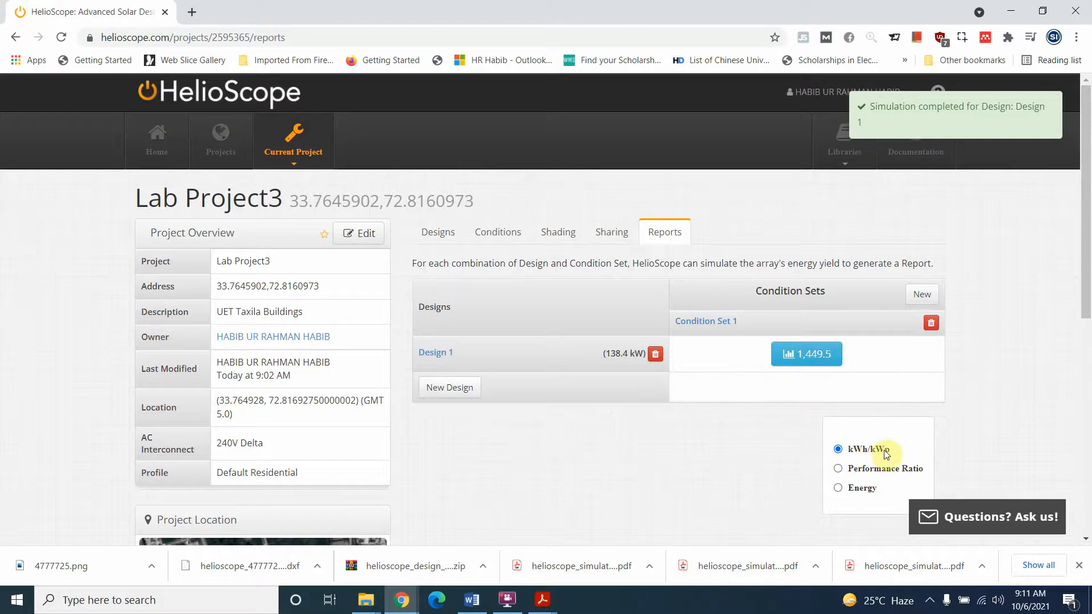
pyautogui.click(807, 355)
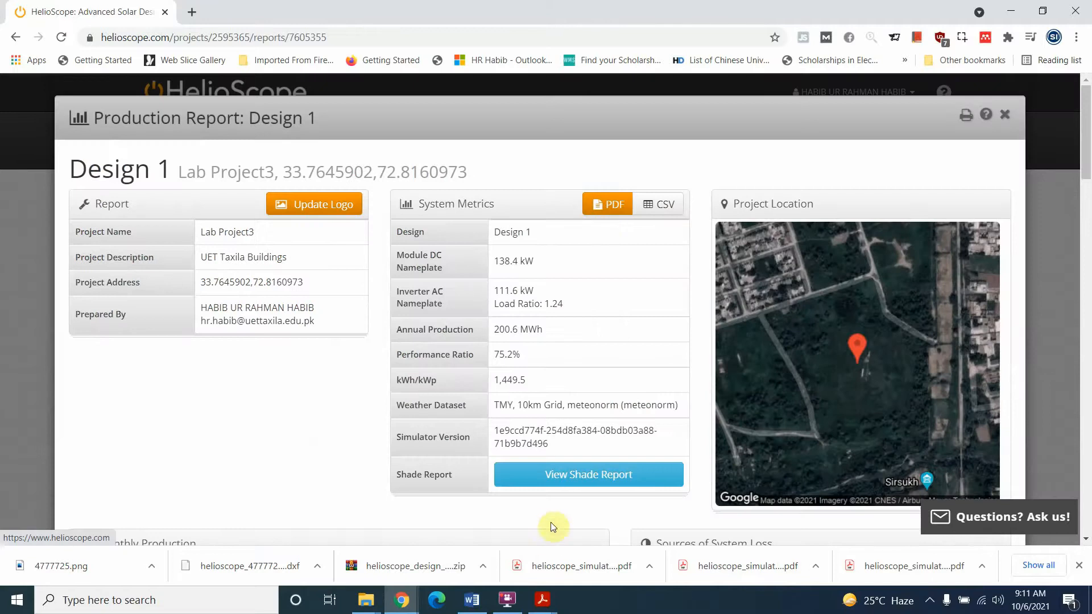
# - Open Design 1's shade report and examine the shading heatmap, solar access by month, monthly production and sources of system loss
pyautogui.click(575, 475)
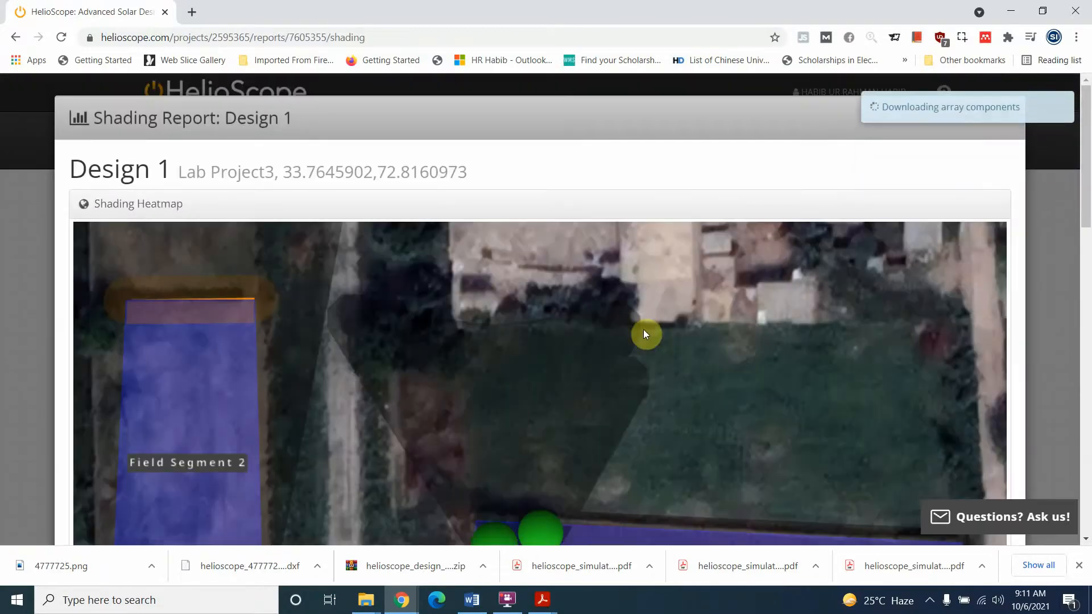
pyautogui.scroll(-6, 563, 415)
pyautogui.scroll(4, 563, 409)
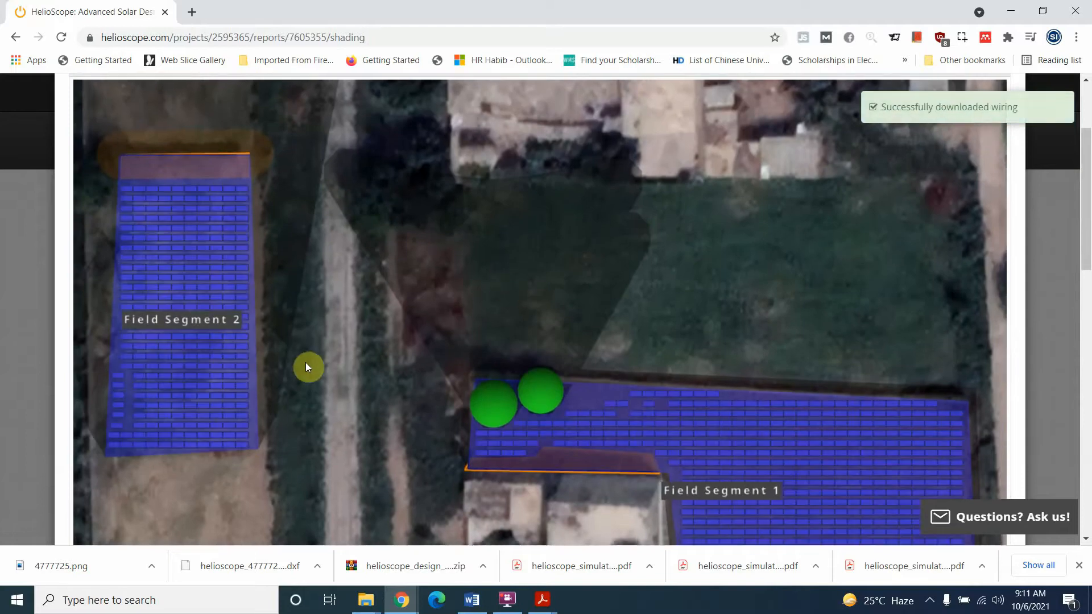
pyautogui.scroll(-3, 609, 290)
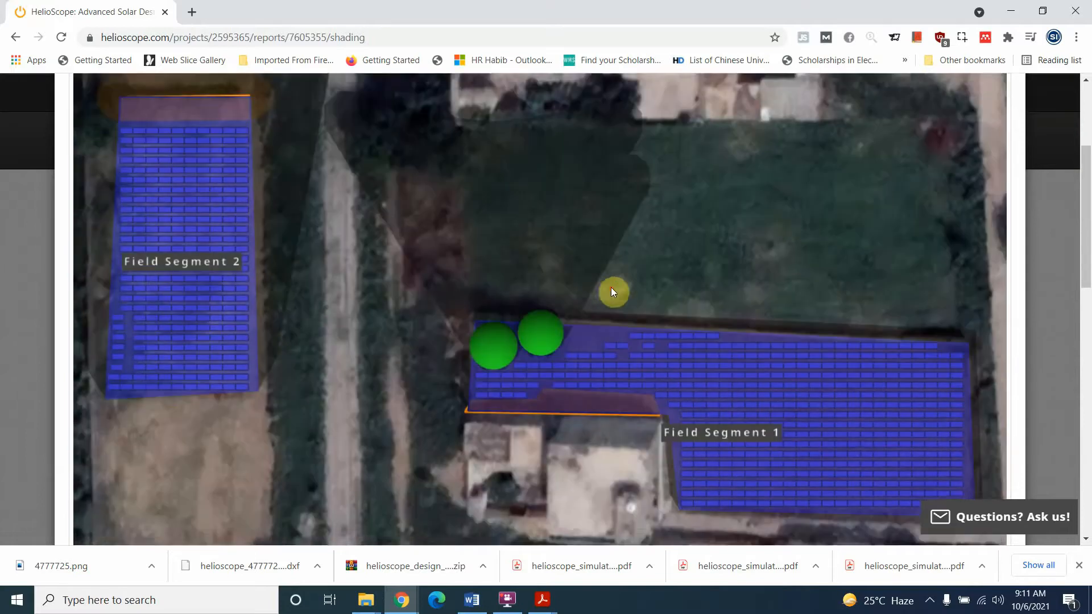
pyautogui.scroll(-10, 708, 389)
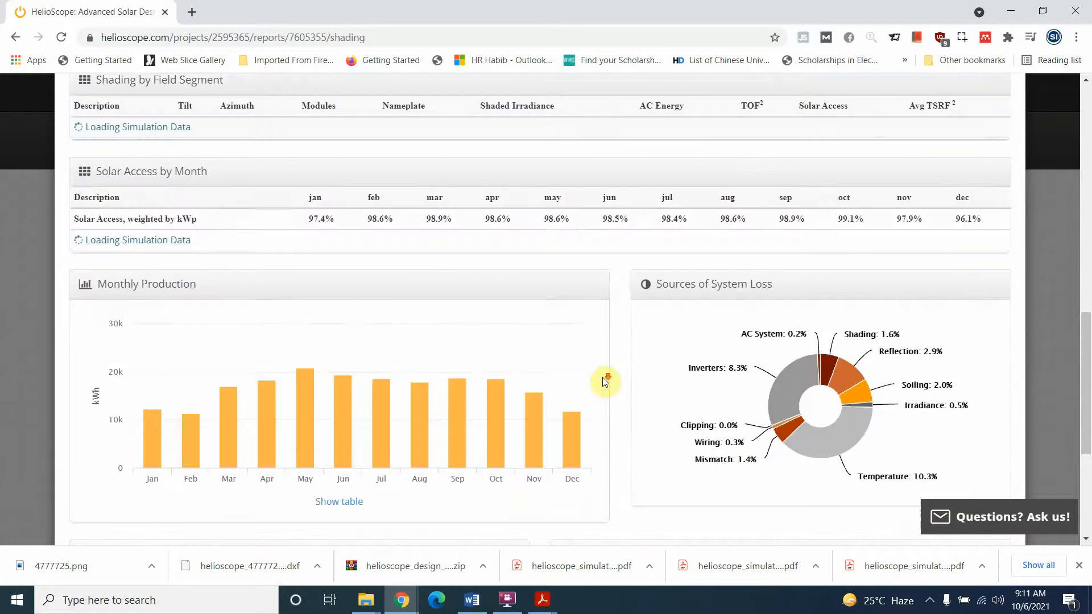
# - Examine the monthly solar access and AC power values of both field segments in Design 1's shading report
pyautogui.scroll(-3, 398, 413)
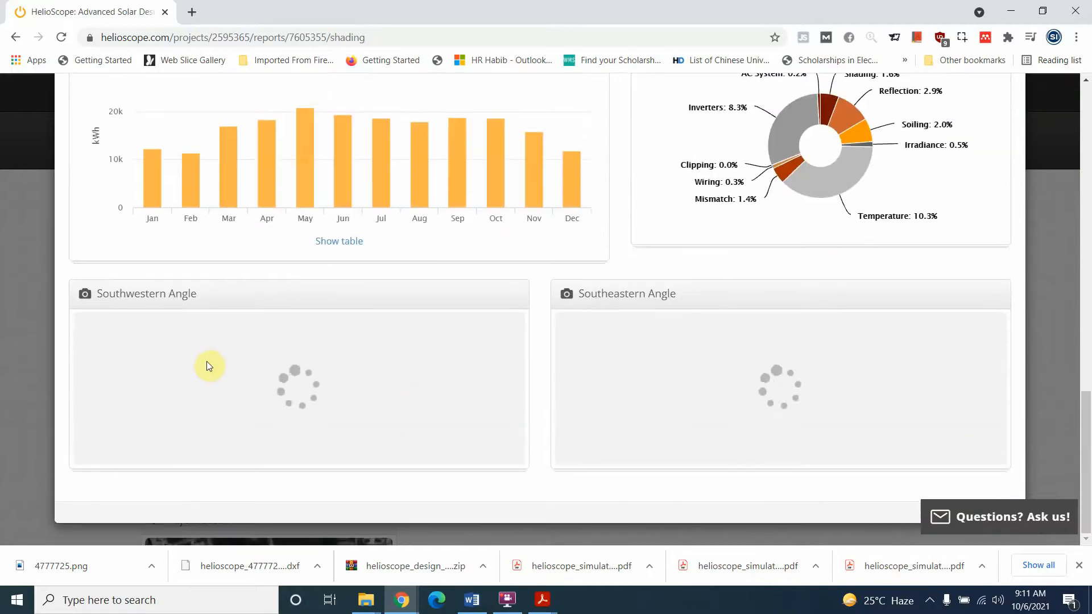
pyautogui.scroll(8, 251, 329)
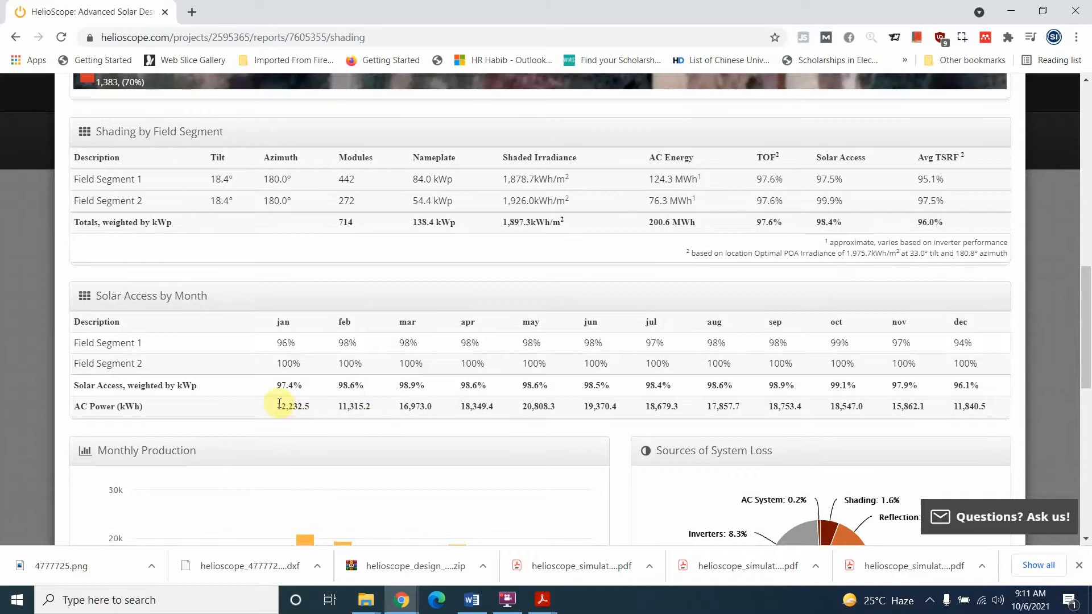
pyautogui.moveTo(280, 325); pyautogui.dragTo(283, 324)
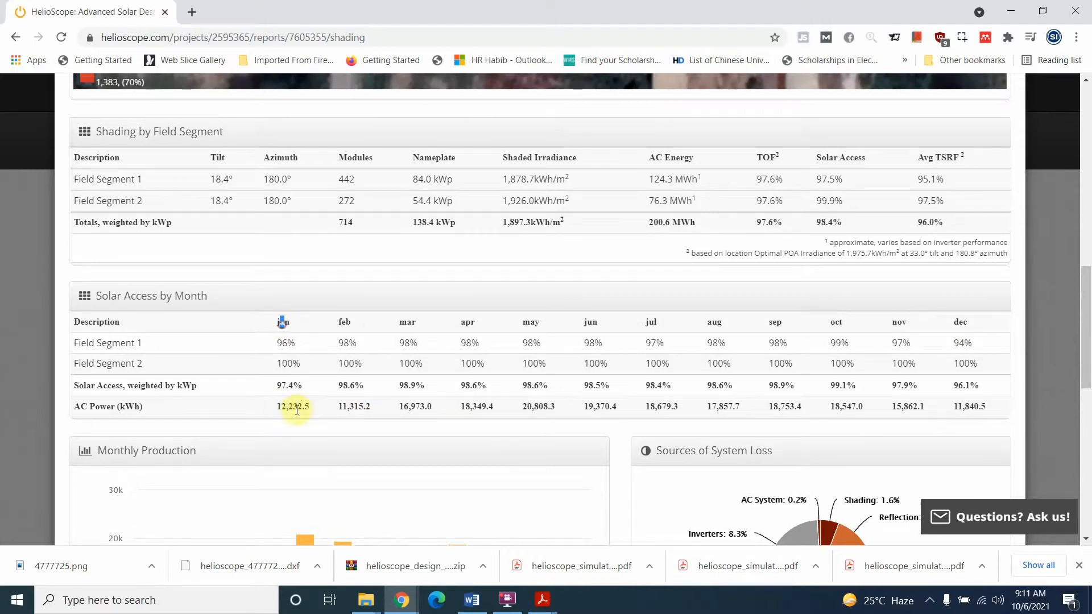
pyautogui.moveTo(288, 409); pyautogui.dragTo(310, 408)
pyautogui.click(358, 405)
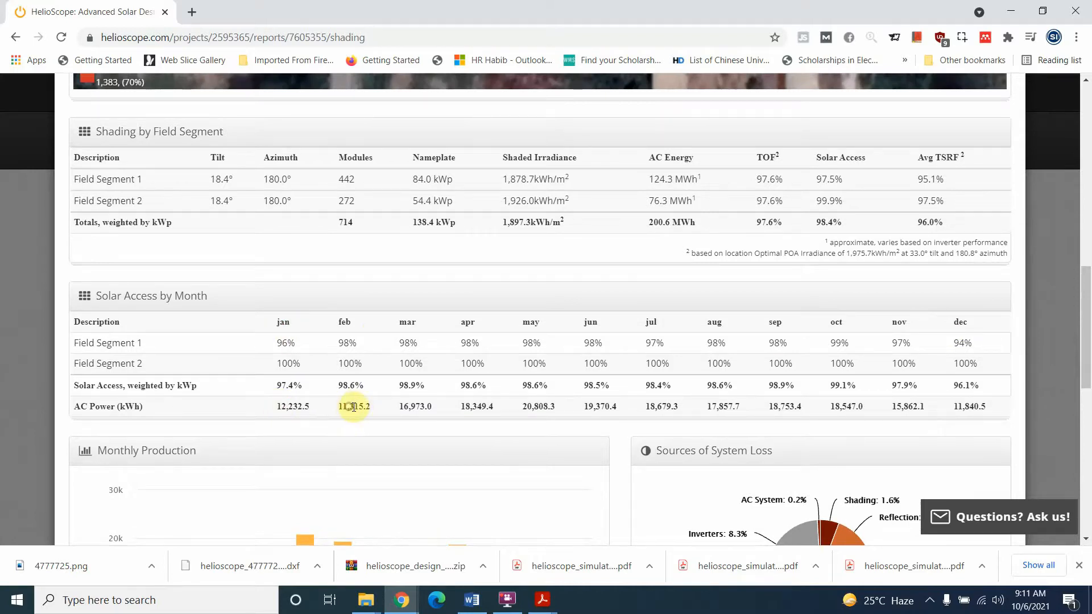
pyautogui.moveTo(781, 406); pyautogui.dragTo(785, 406)
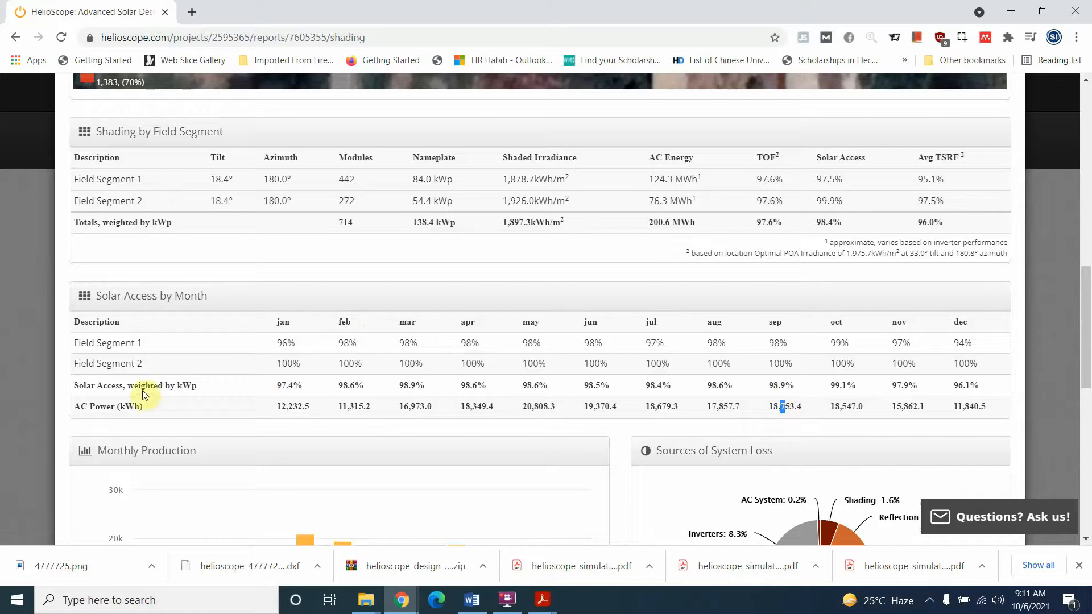
pyautogui.moveTo(101, 386); pyautogui.dragTo(178, 387)
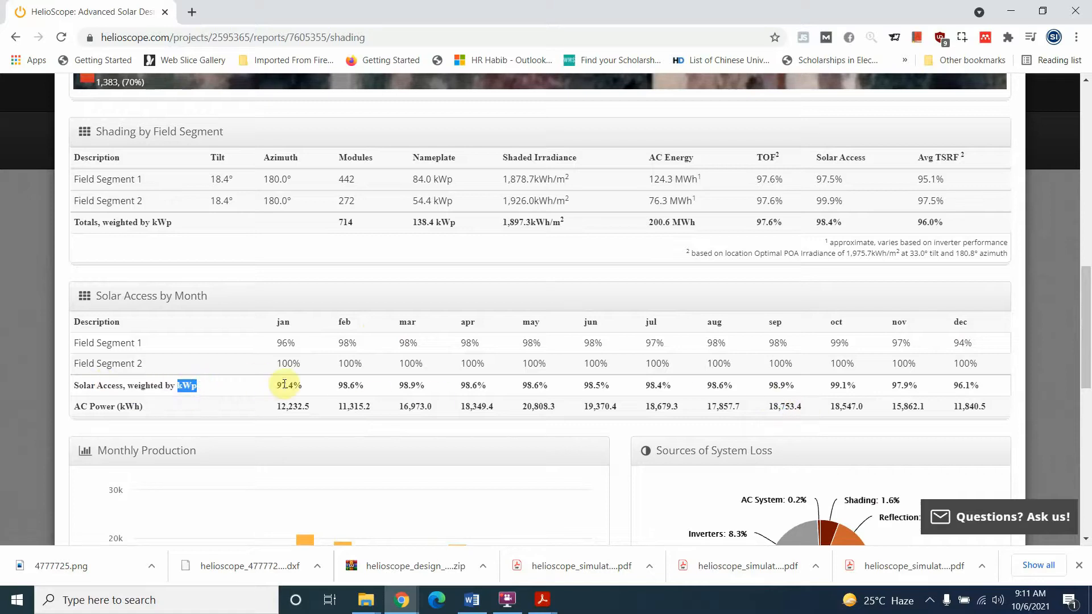
pyautogui.moveTo(277, 385); pyautogui.dragTo(291, 406)
pyautogui.click(302, 406)
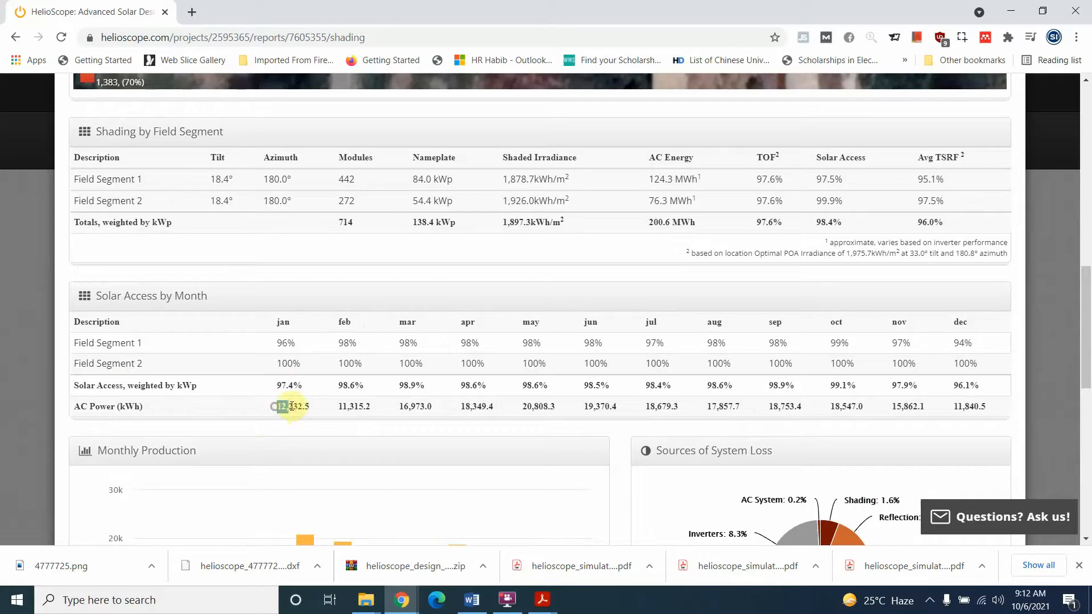
pyautogui.click(300, 406)
# - Look over the shading heatmap, the shading by field segment, and the southwestern and southeastern angle views
pyautogui.scroll(2, 555, 360)
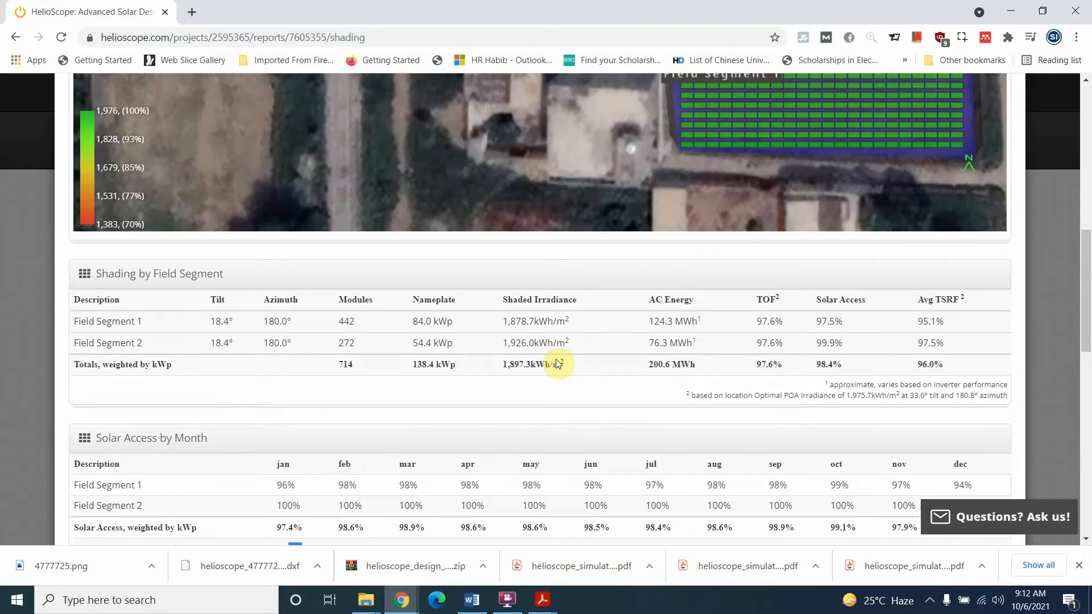
pyautogui.scroll(2, 545, 364)
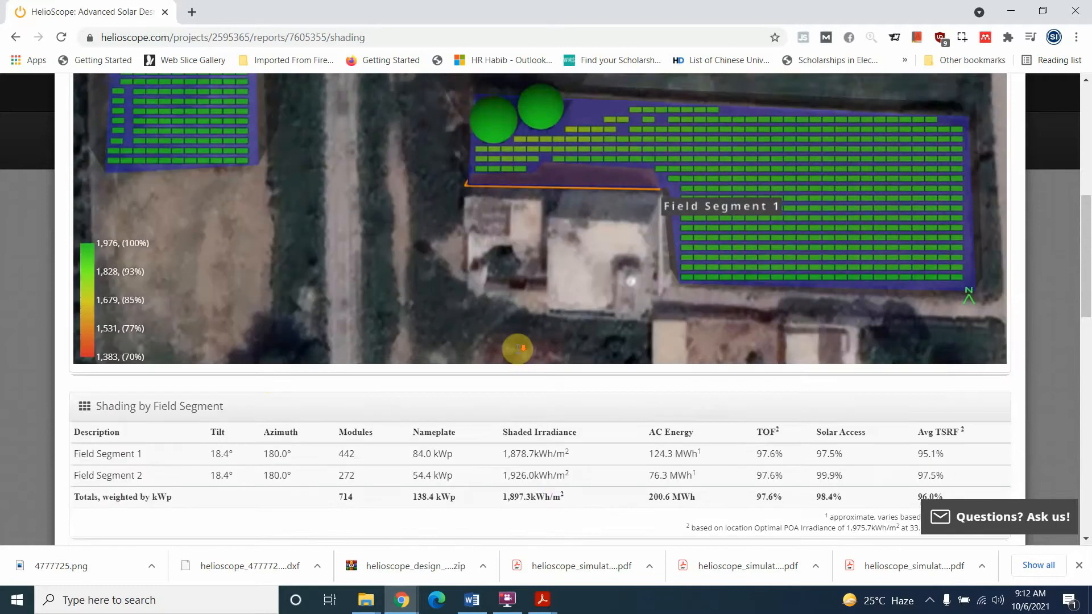
pyautogui.scroll(-8, 518, 353)
pyautogui.scroll(5, 519, 357)
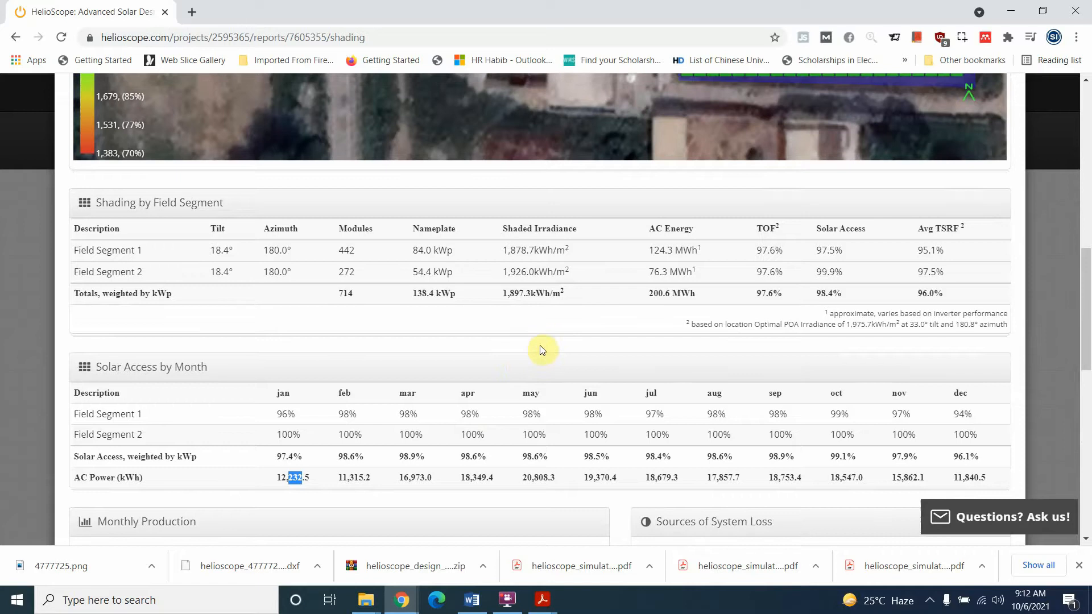
pyautogui.scroll(-10, 586, 364)
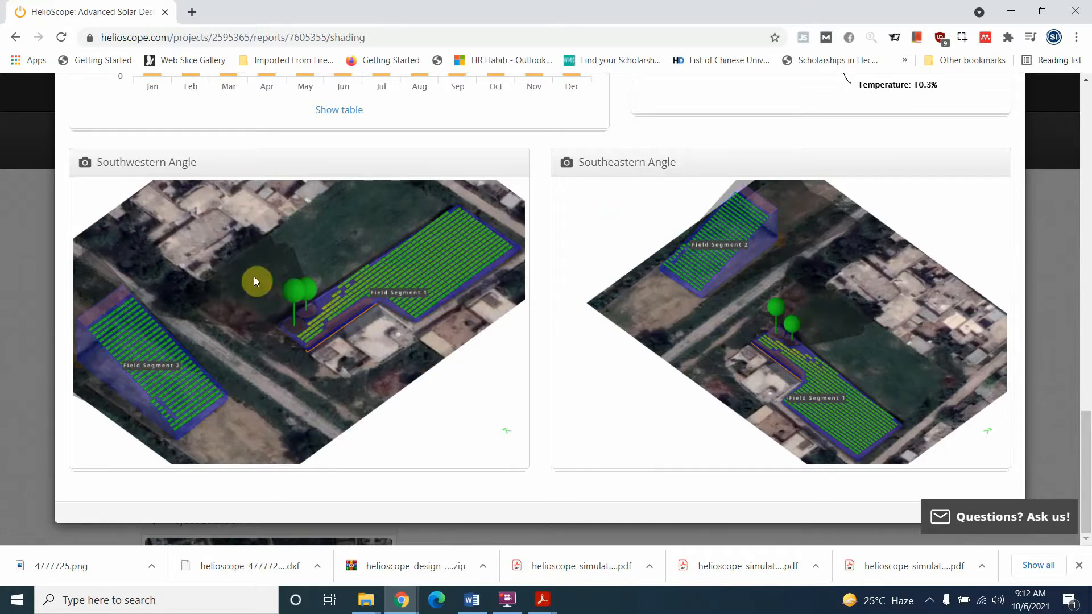
# - Export the shading report as helioscope_shading_7605355_summary PDF into the lab3 folder, allowing multiple downloads but cancelling the duplicate save
pyautogui.scroll(20, 734, 333)
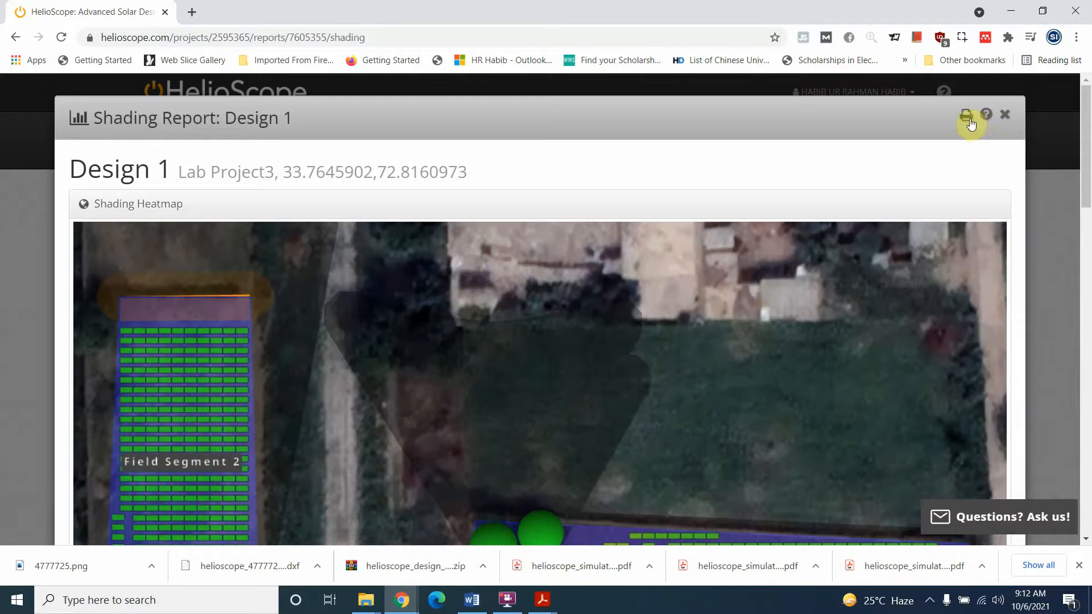
pyautogui.click(968, 120)
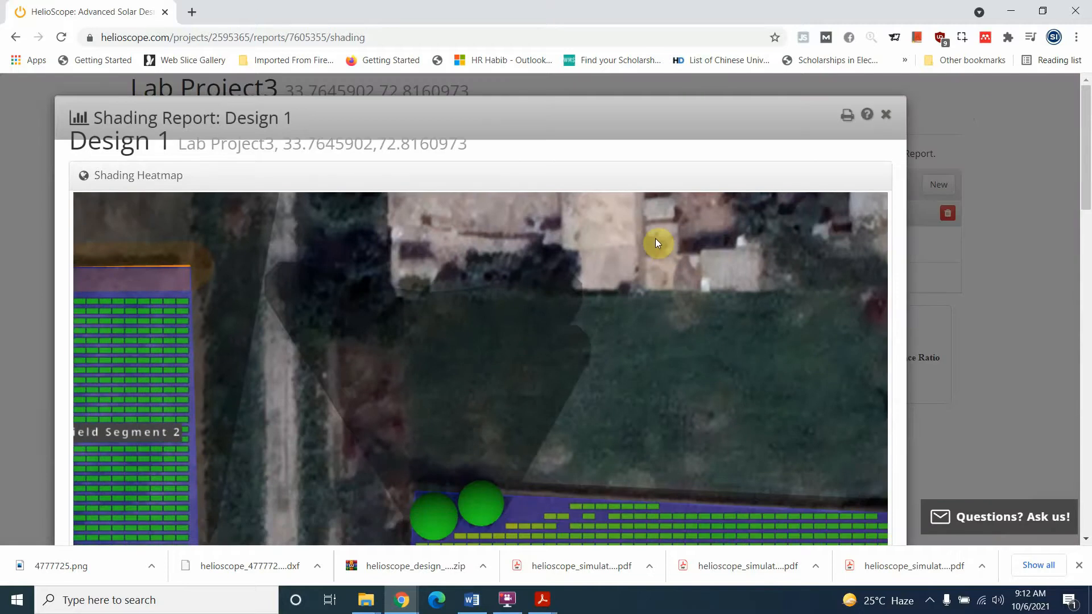
pyautogui.click(848, 119)
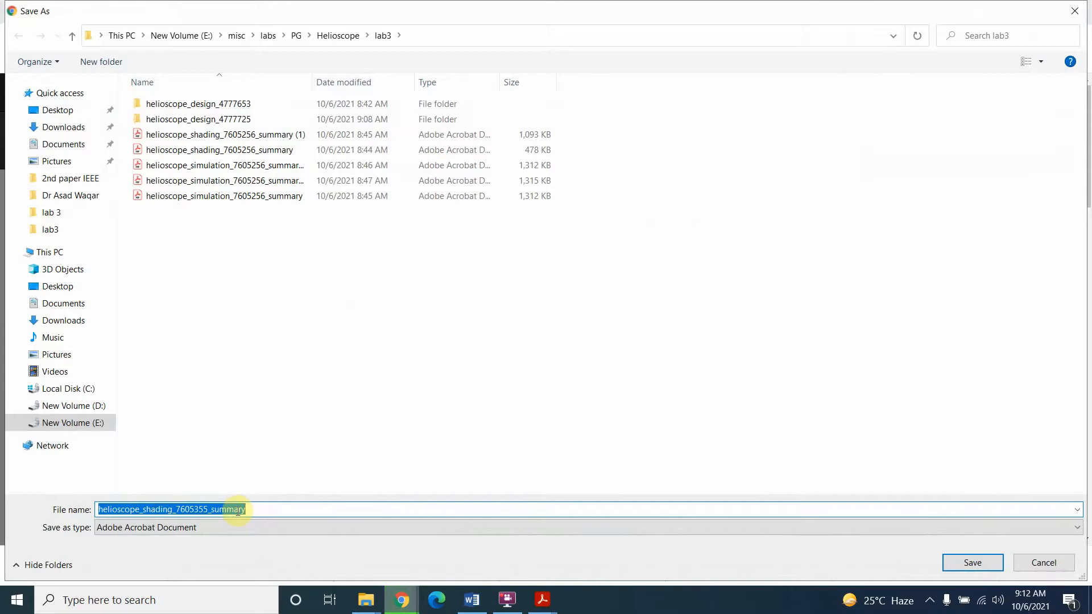
pyautogui.click(974, 563)
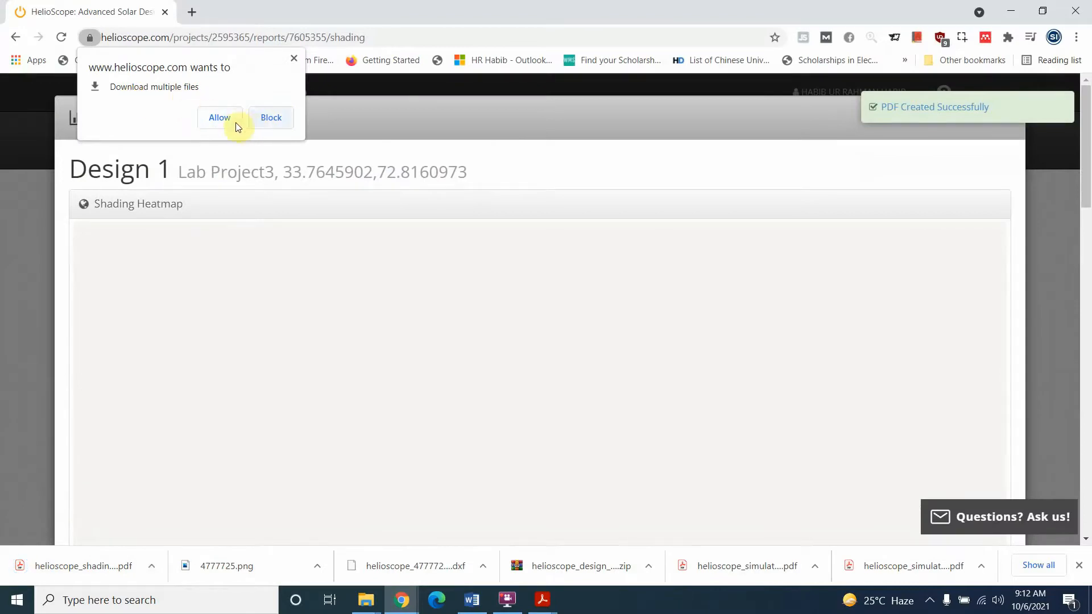
pyautogui.click(236, 124)
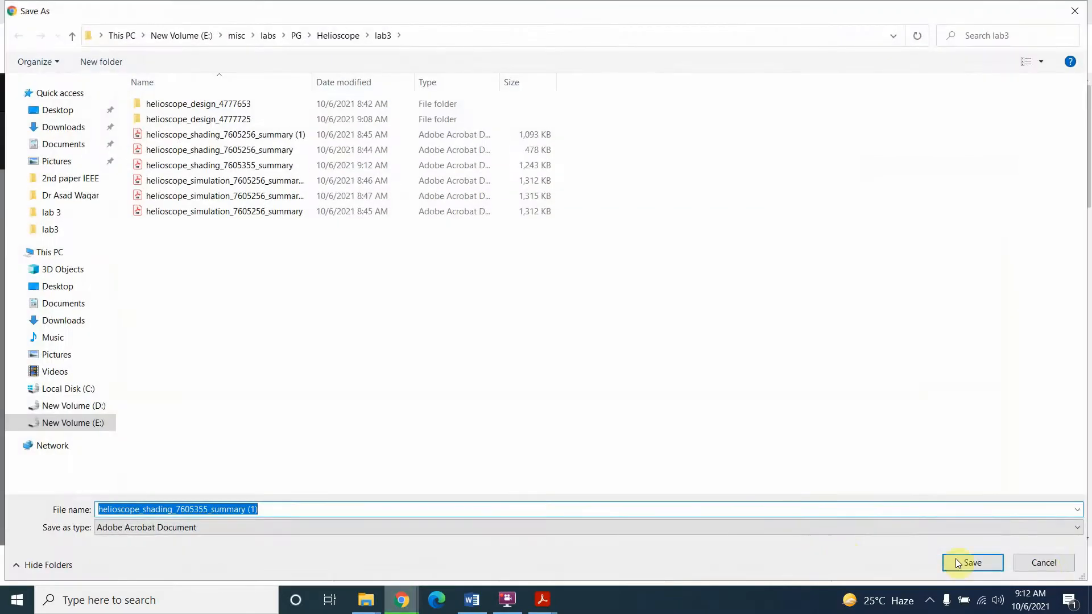
pyautogui.click(1045, 563)
# - Open the exported shading PDF, review its heatmap, shading tables, production and loss charts, and close both the PDF and the shading report
pyautogui.click(54, 556)
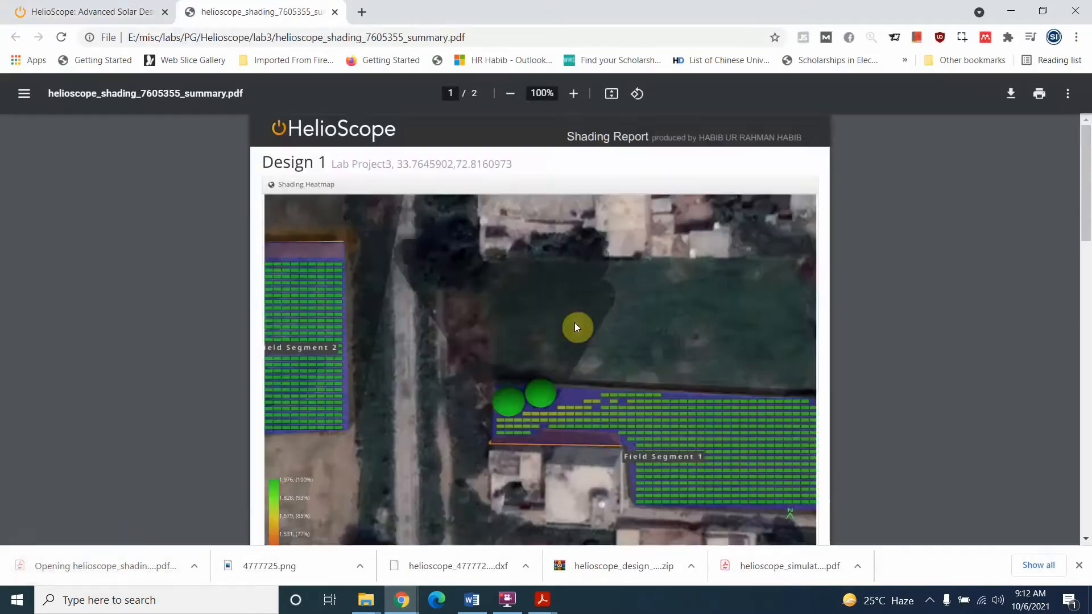
pyautogui.scroll(-5, 619, 328)
pyautogui.scroll(-10, 626, 341)
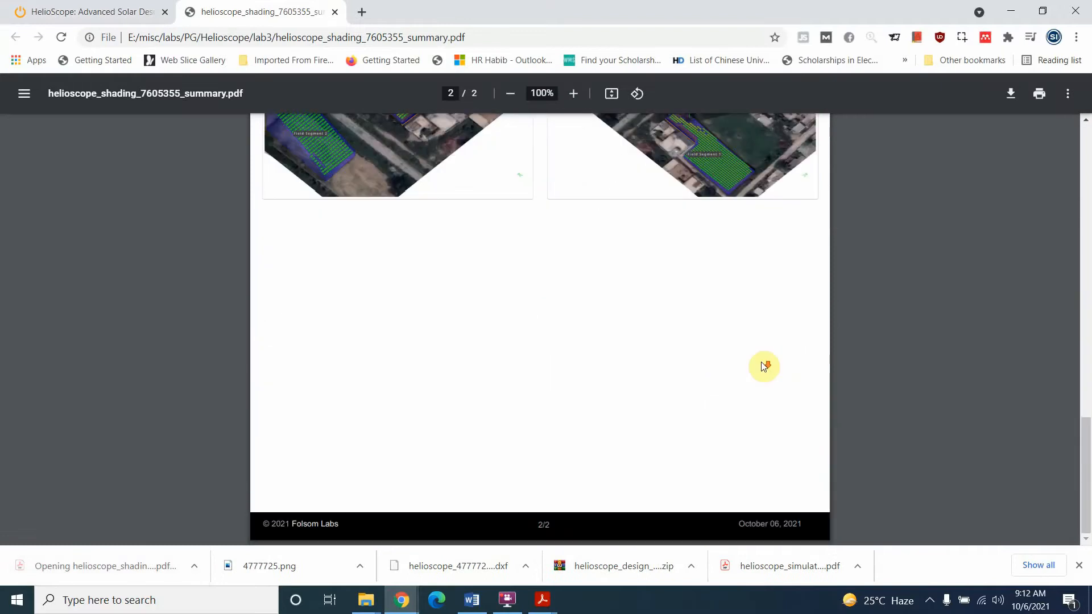
pyautogui.scroll(5, 763, 366)
pyautogui.scroll(15, 745, 337)
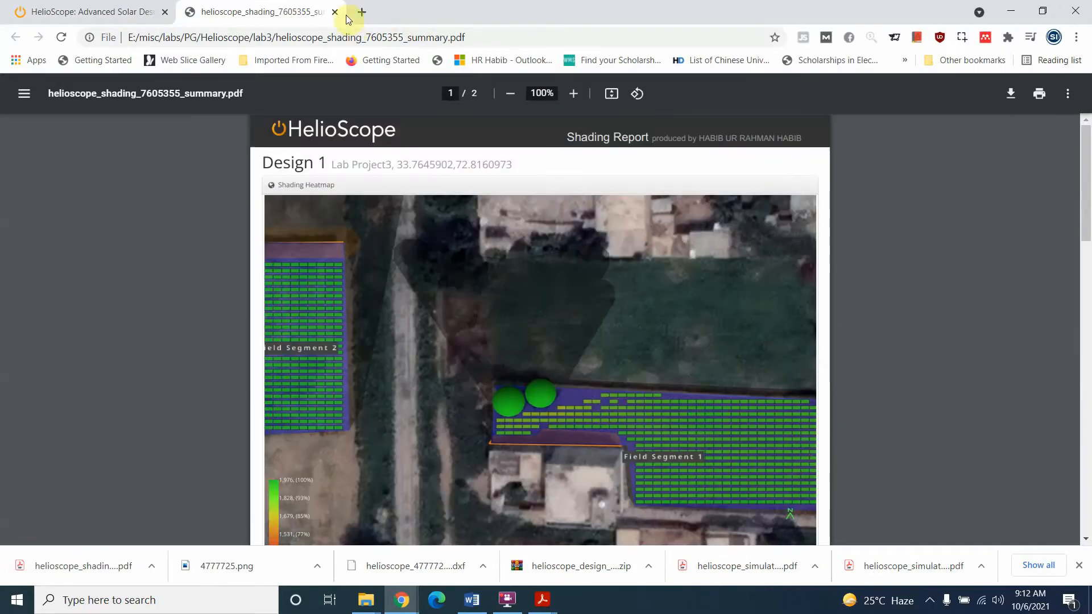
pyautogui.scroll(-15, 441, 318)
pyautogui.scroll(6, 360, 396)
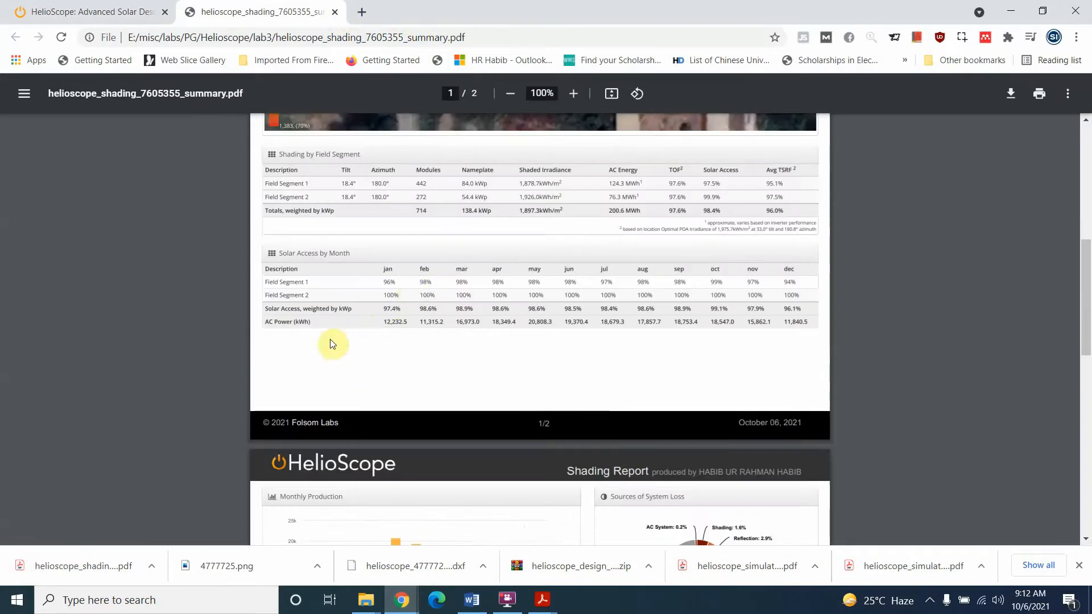
pyautogui.scroll(4, 345, 362)
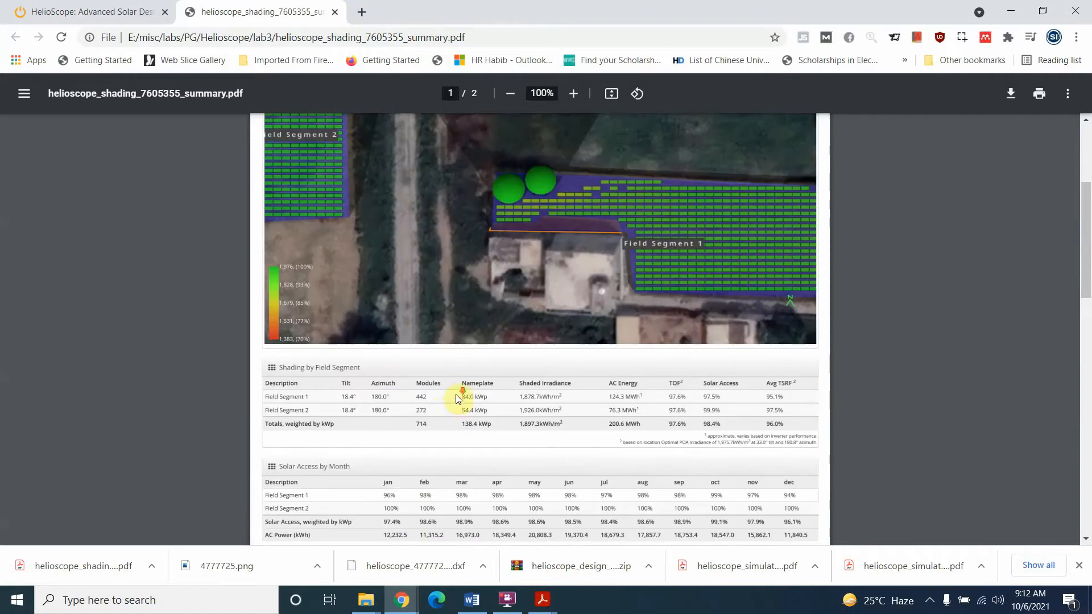
pyautogui.scroll(-3, 458, 398)
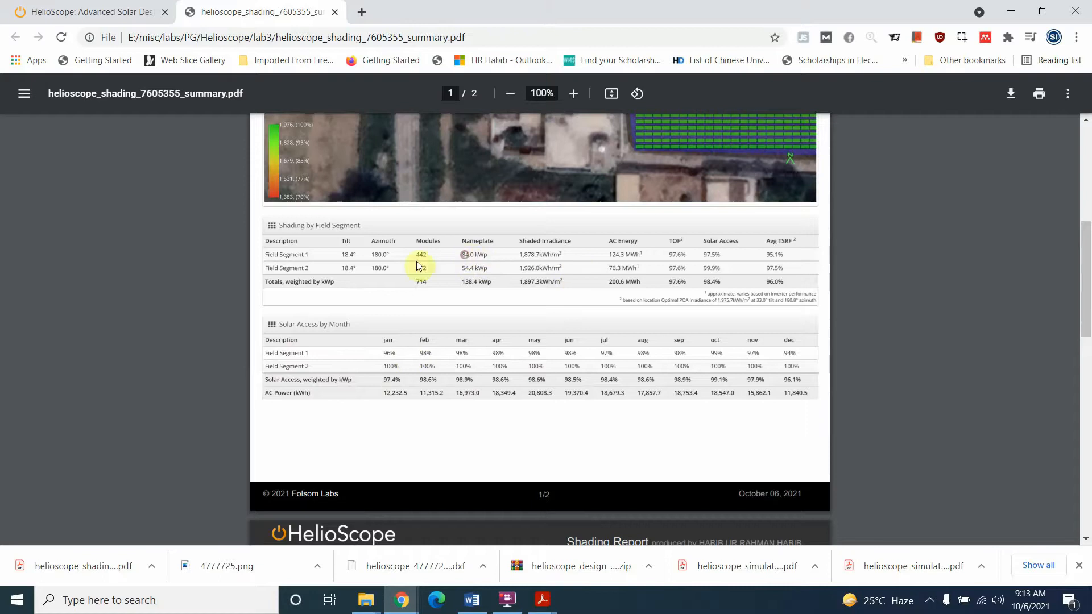
pyautogui.scroll(-10, 500, 293)
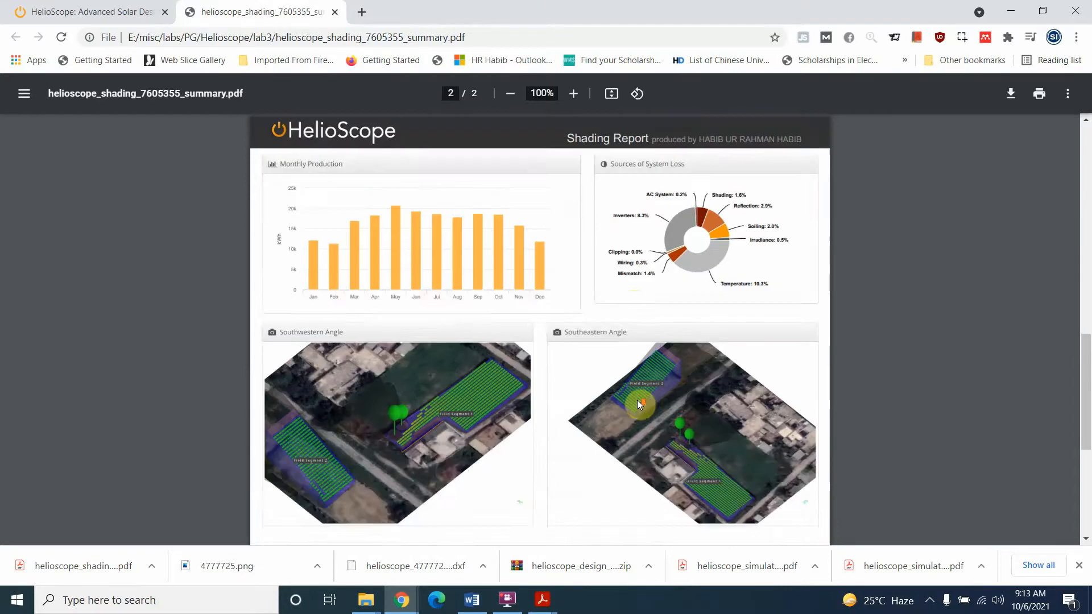
pyautogui.scroll(6, 637, 404)
pyautogui.scroll(-5, 633, 398)
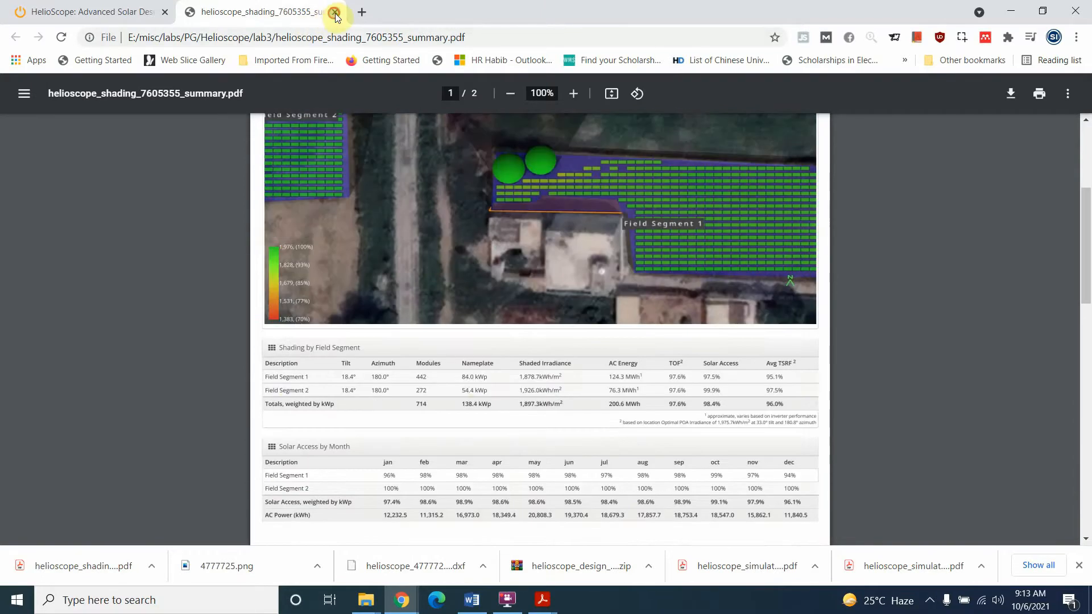
pyautogui.click(335, 11)
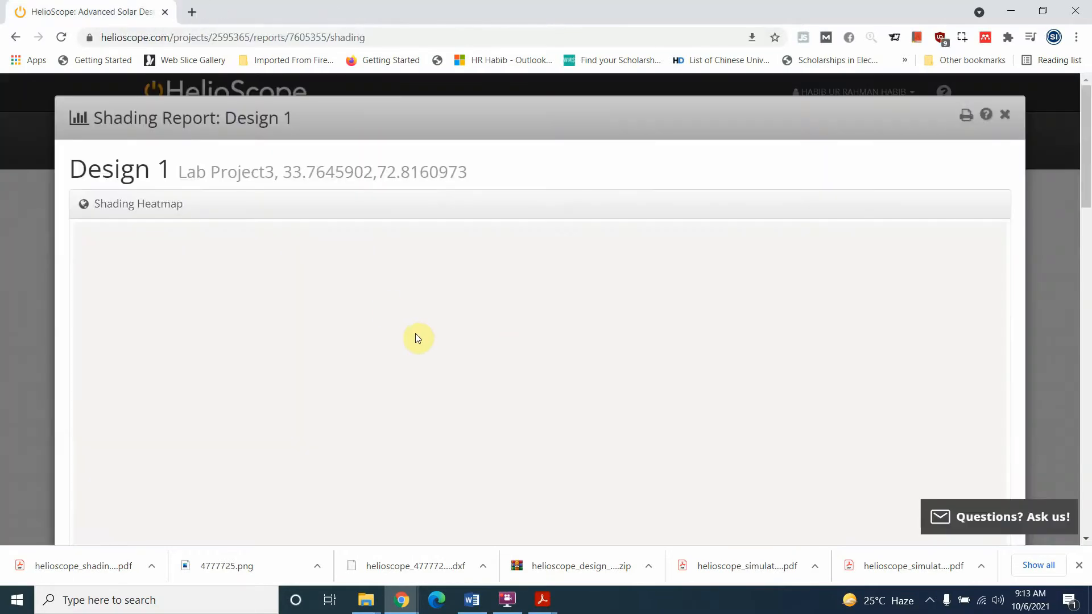
pyautogui.click(1005, 114)
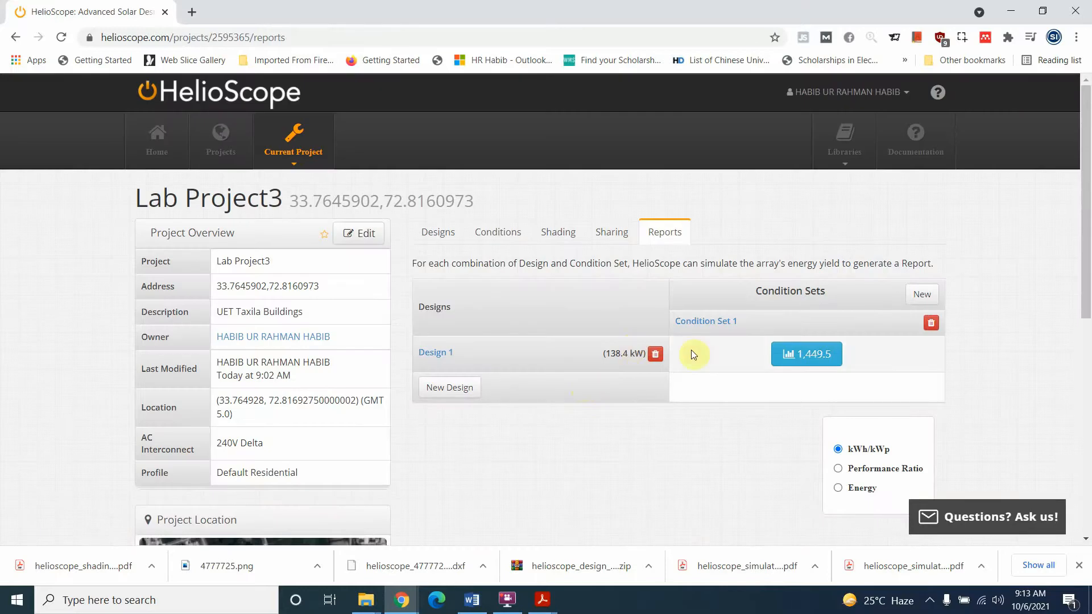
# - Switch the reports overview to Performance Ratio and open Design 1's production report for Condition Set 1
pyautogui.scroll(-1, 756, 398)
pyautogui.click(839, 401)
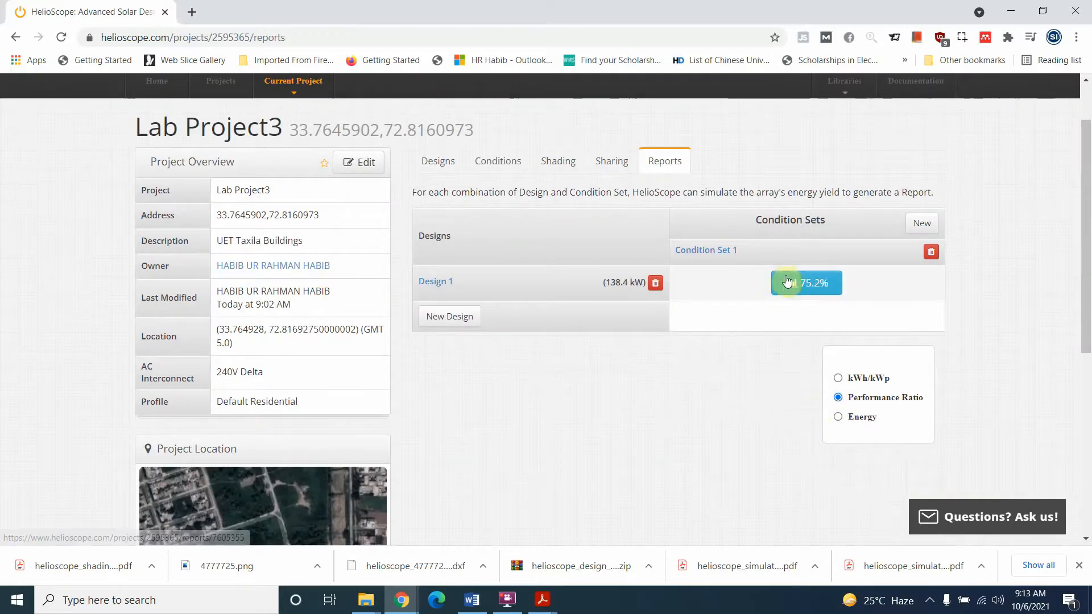
pyautogui.click(810, 288)
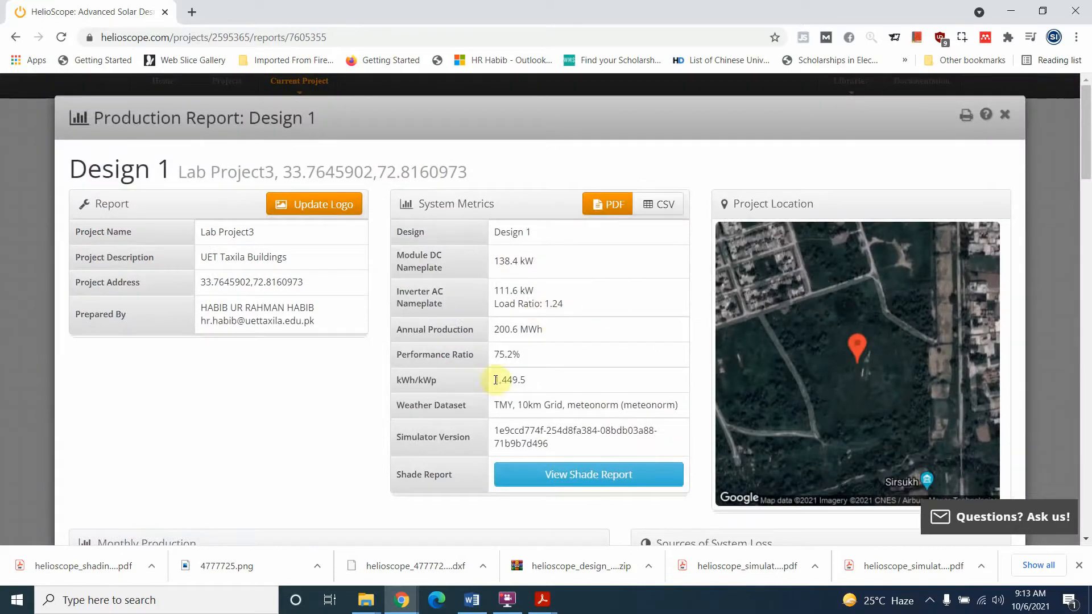
# - Examine the production report's performance ratio, annual irradiance and energy to grid, condition set details, components and field segments
pyautogui.moveTo(522, 354); pyautogui.dragTo(488, 356)
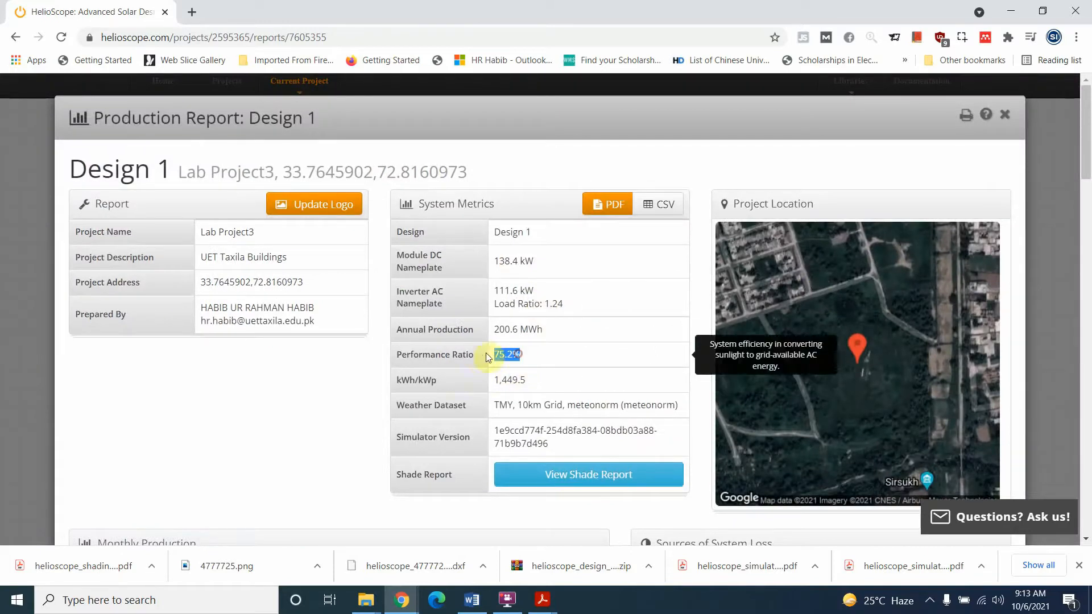
pyautogui.click(498, 353)
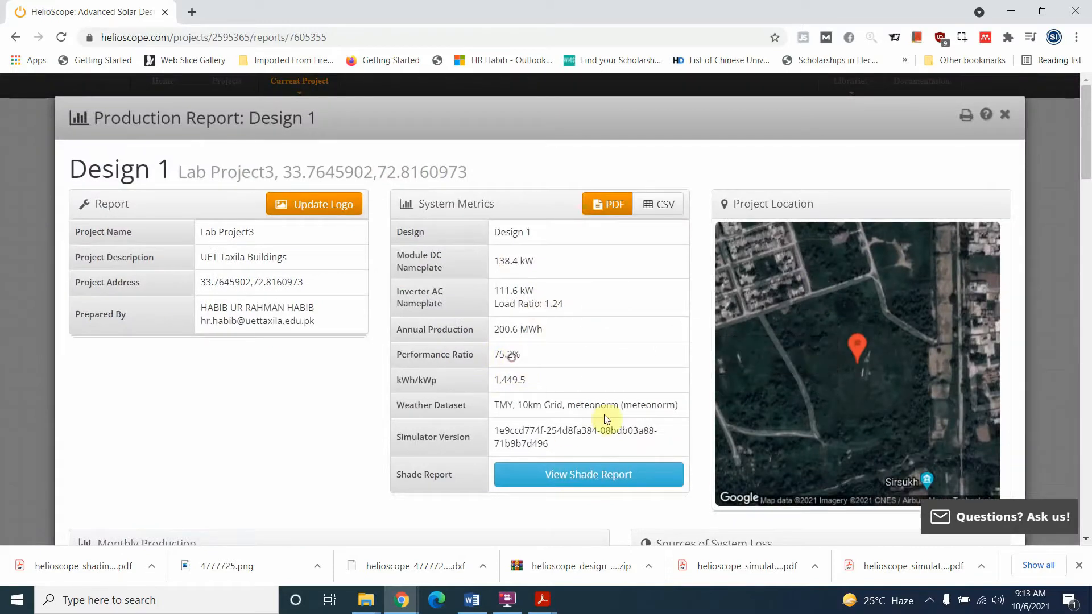
pyautogui.scroll(-10, 568, 325)
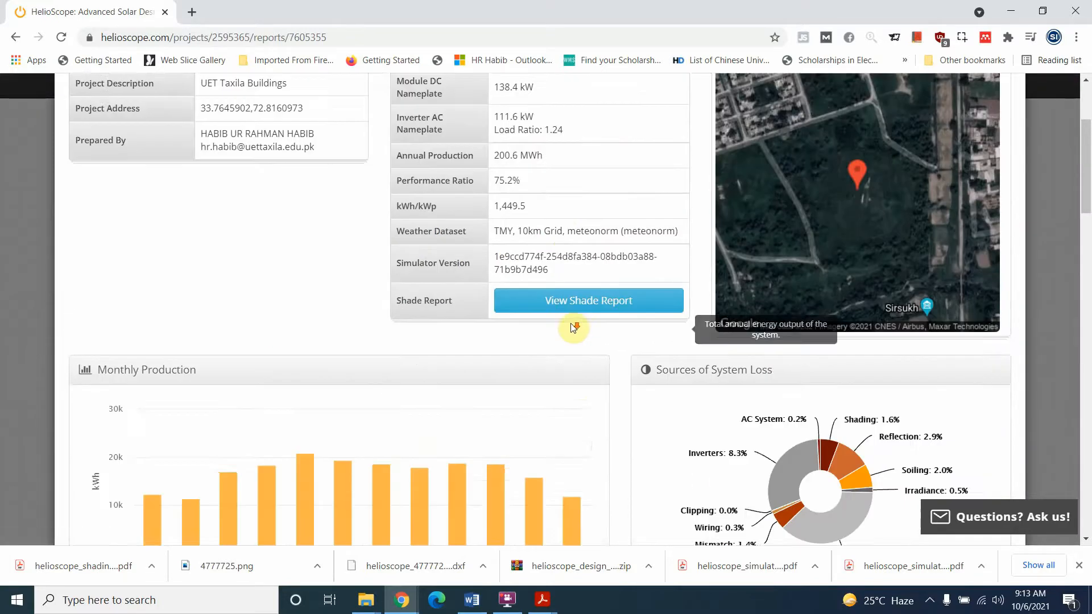
pyautogui.scroll(-5, 562, 389)
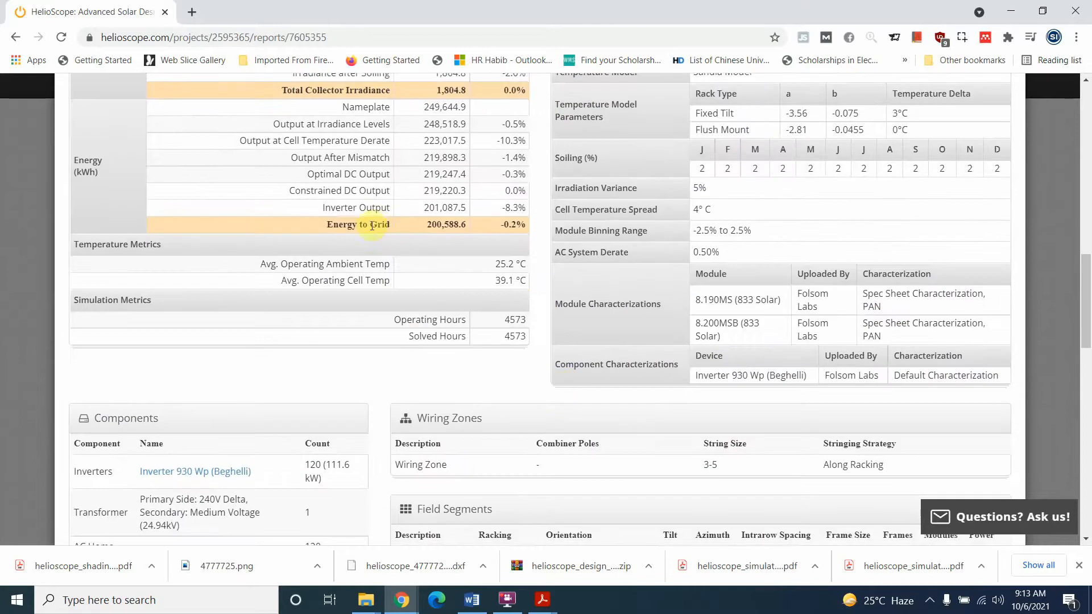
pyautogui.moveTo(476, 220)
pyautogui.moveTo(425, 226); pyautogui.dragTo(464, 226)
pyautogui.click(465, 227)
pyautogui.scroll(1, 505, 318)
pyautogui.scroll(2, 462, 204)
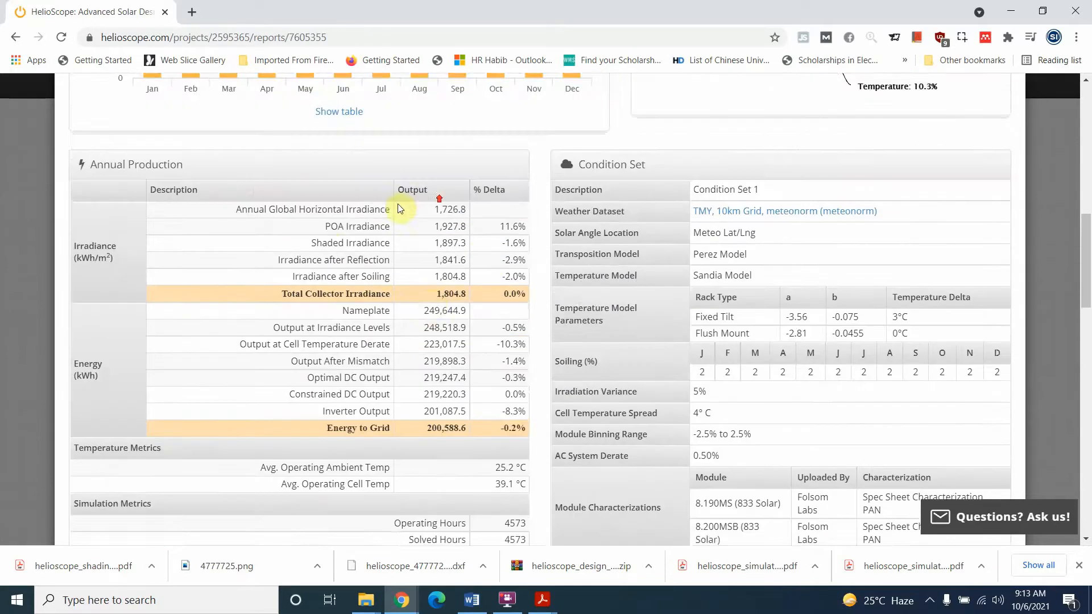
pyautogui.moveTo(436, 306)
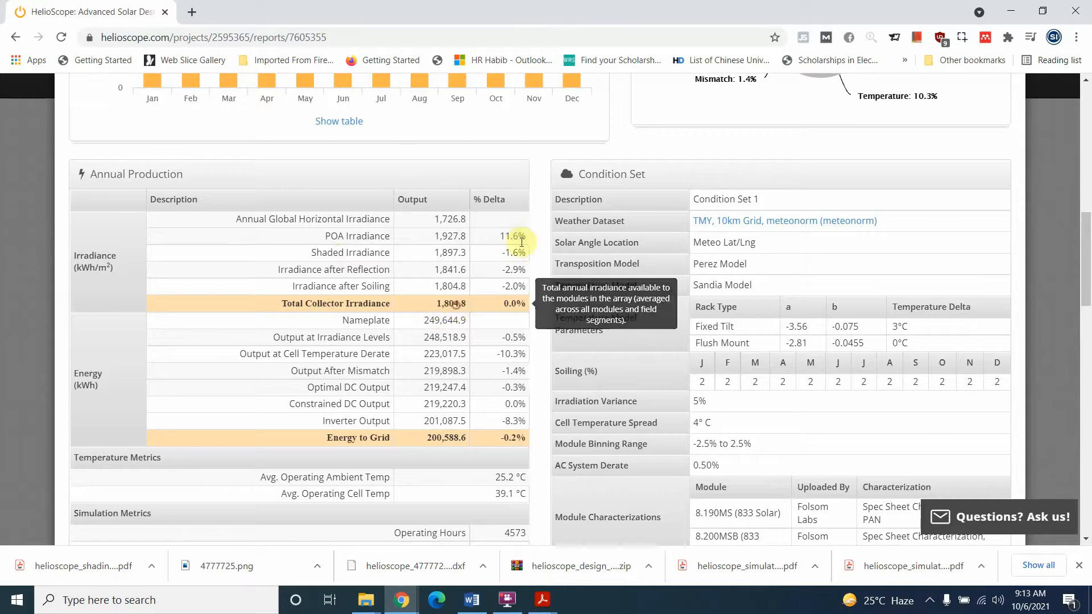
pyautogui.scroll(-5, 512, 376)
pyautogui.scroll(-1, 526, 383)
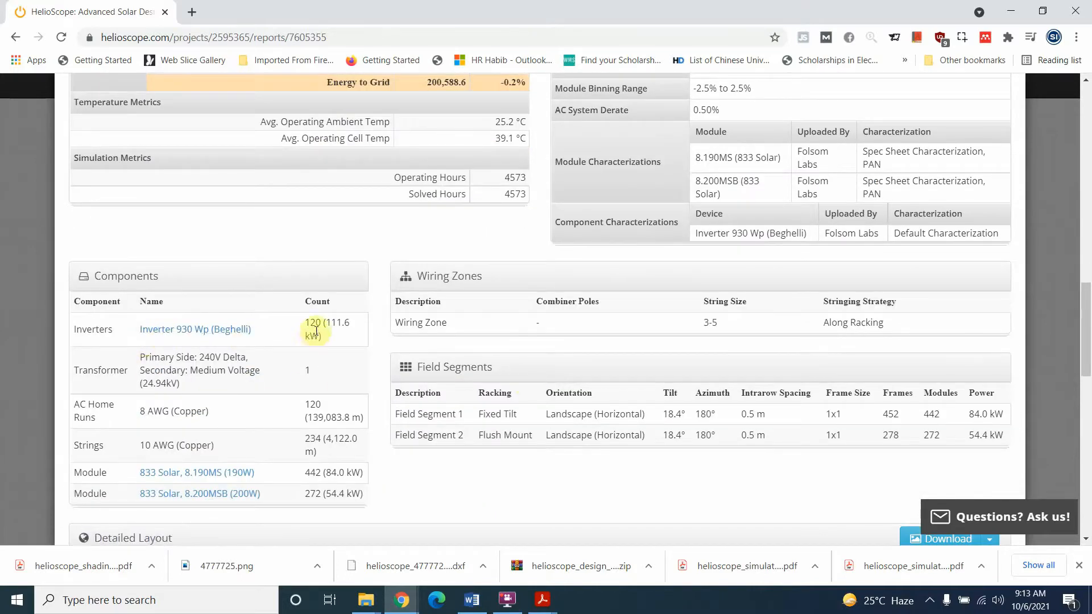
# - Examine the production report's Components table, focusing on the string wiring's conductor type, count and total length
pyautogui.scroll(-1, 251, 367)
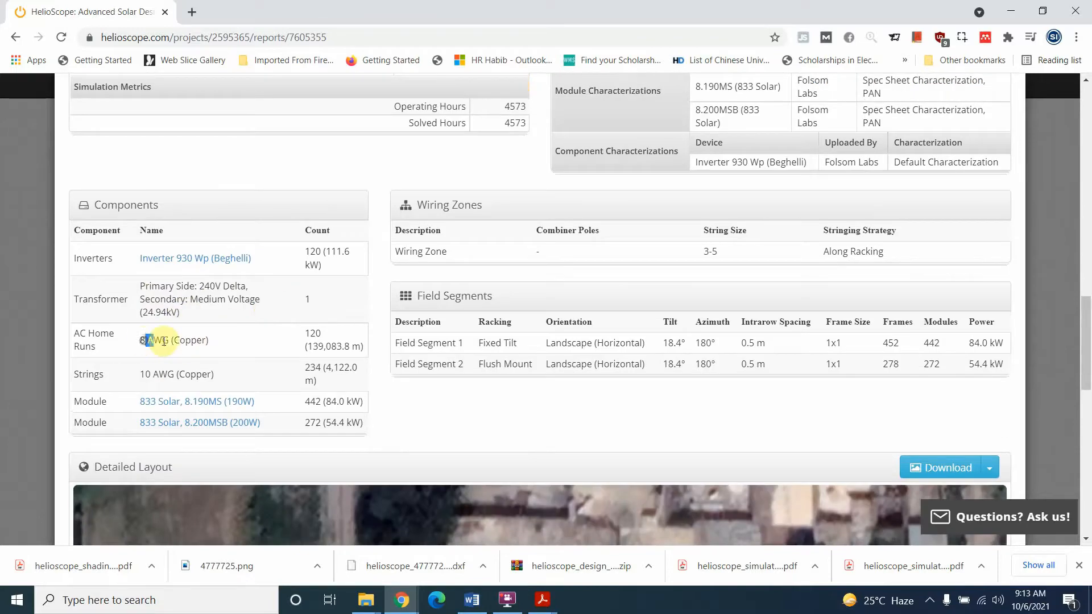
pyautogui.moveTo(161, 372); pyautogui.dragTo(211, 375)
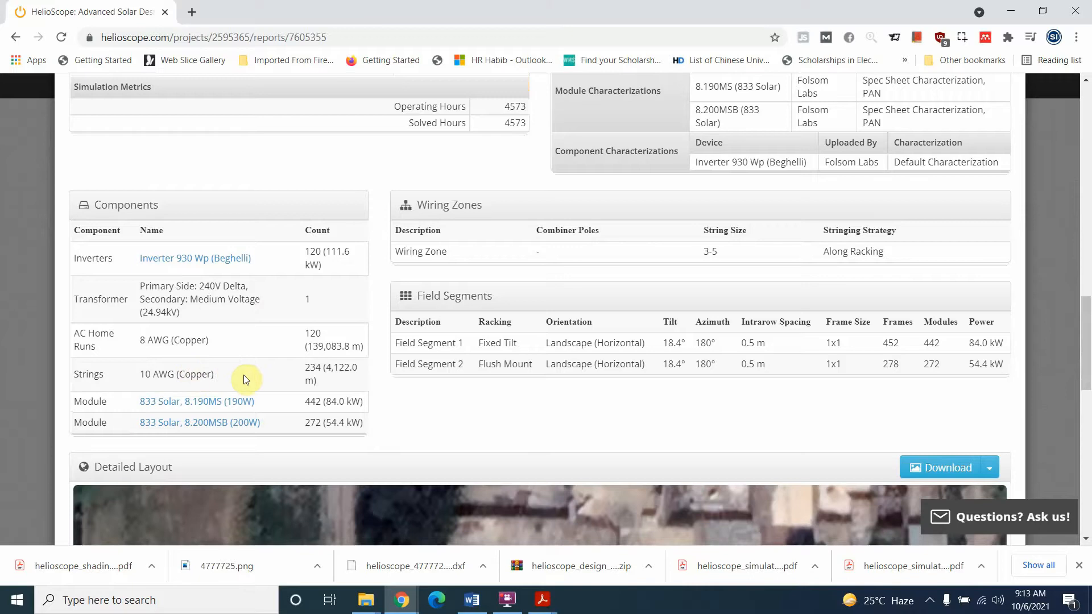
pyautogui.moveTo(319, 382); pyautogui.dragTo(312, 363)
pyautogui.click(313, 381)
pyautogui.click(334, 380)
pyautogui.moveTo(322, 368); pyautogui.dragTo(313, 369)
pyautogui.click(318, 374)
pyautogui.moveTo(328, 372); pyautogui.dragTo(309, 377)
pyautogui.click(319, 379)
# - Examine the AC home runs' conductor size and total length in the Components table, and look over the Detailed Layout
pyautogui.click(173, 340)
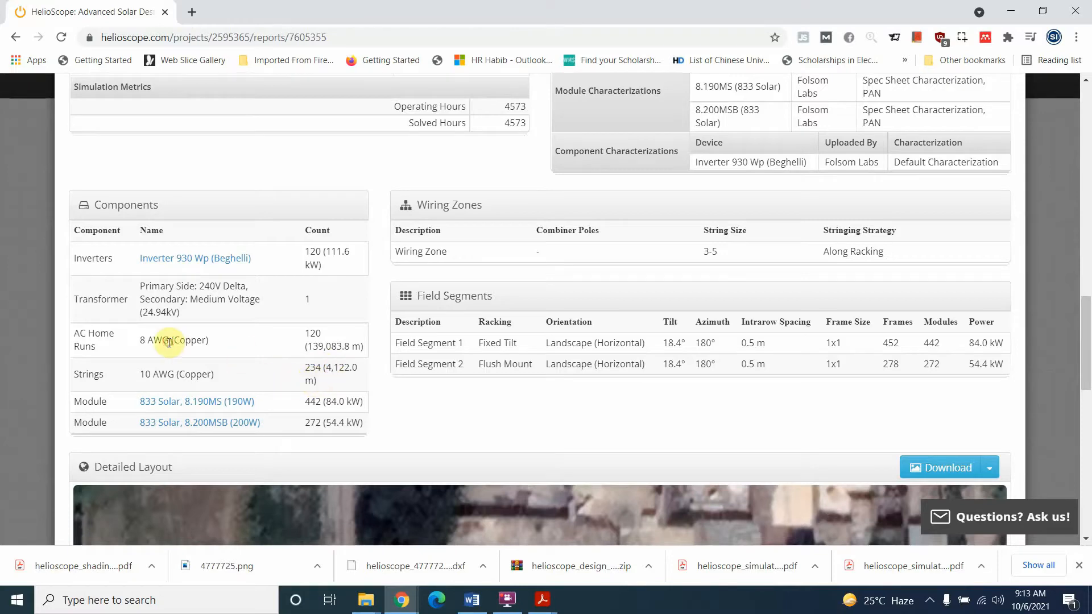
pyautogui.moveTo(139, 341)
pyautogui.mouseDown()
pyautogui.moveTo(165, 341)
pyautogui.moveTo(142, 340)
pyautogui.mouseUp()
pyautogui.click(170, 342)
pyautogui.click(134, 340)
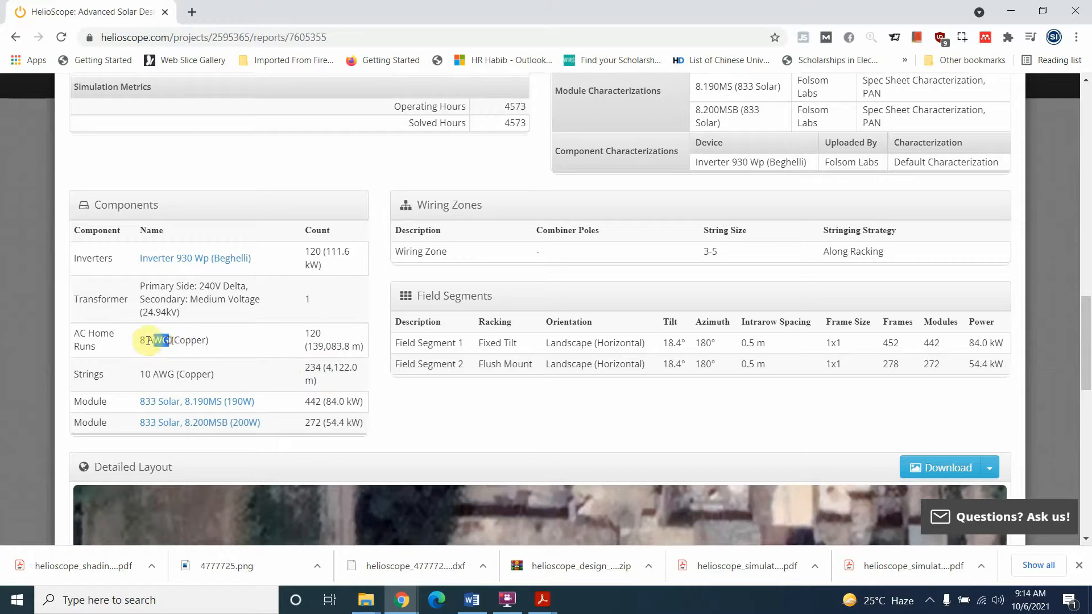
pyautogui.moveTo(304, 336); pyautogui.dragTo(340, 349)
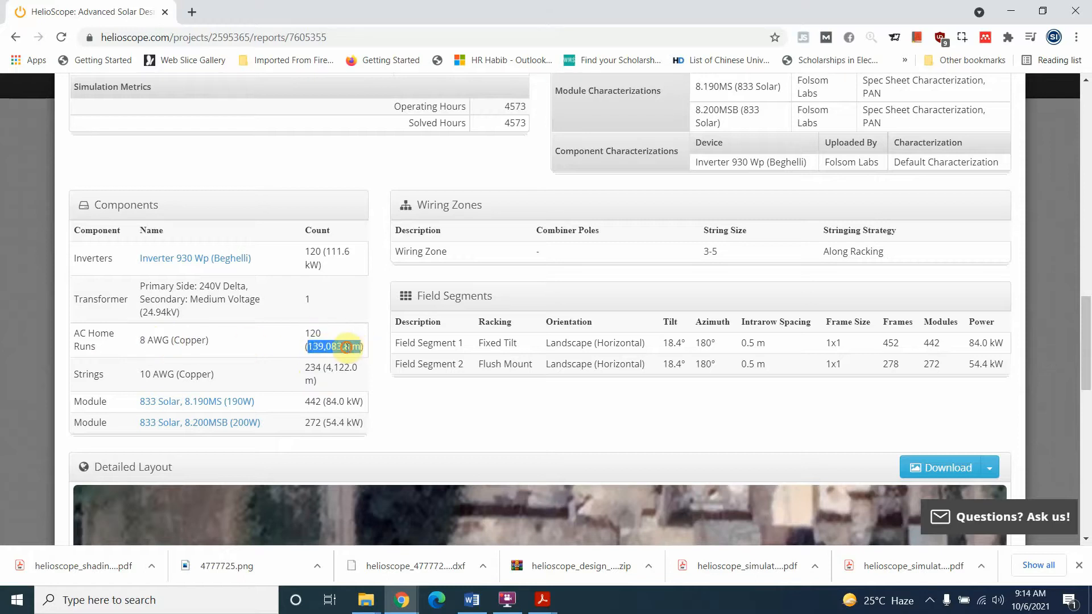
pyautogui.click(360, 469)
pyautogui.scroll(-3, 359, 468)
pyautogui.scroll(-9, 542, 422)
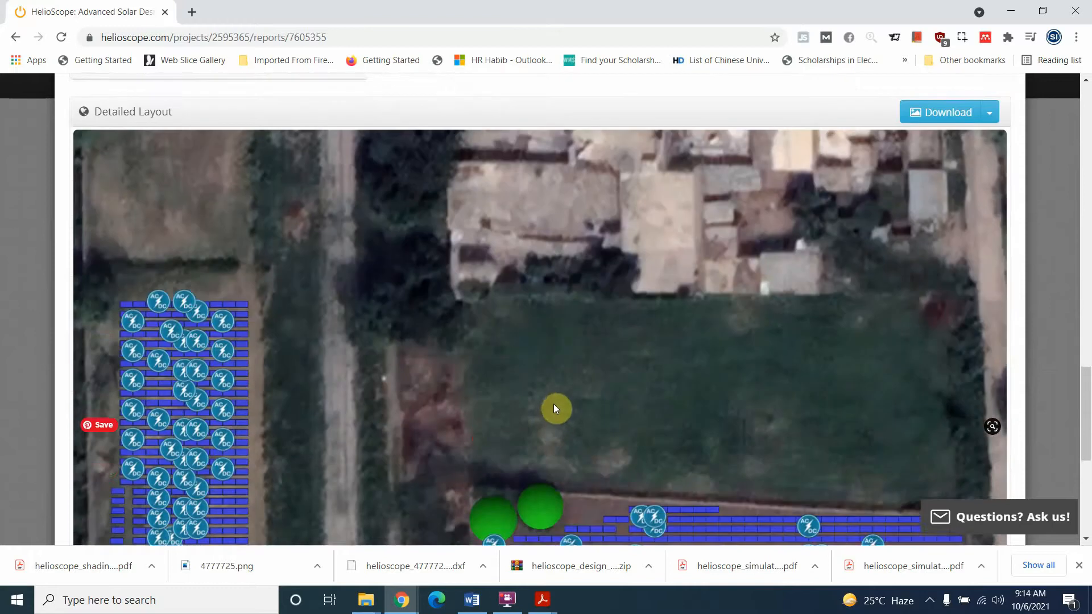
# - Export Design 1's production report as the PDF helioscope_simulation_7605355_summary into the lab3 folder
pyautogui.scroll(15, 720, 381)
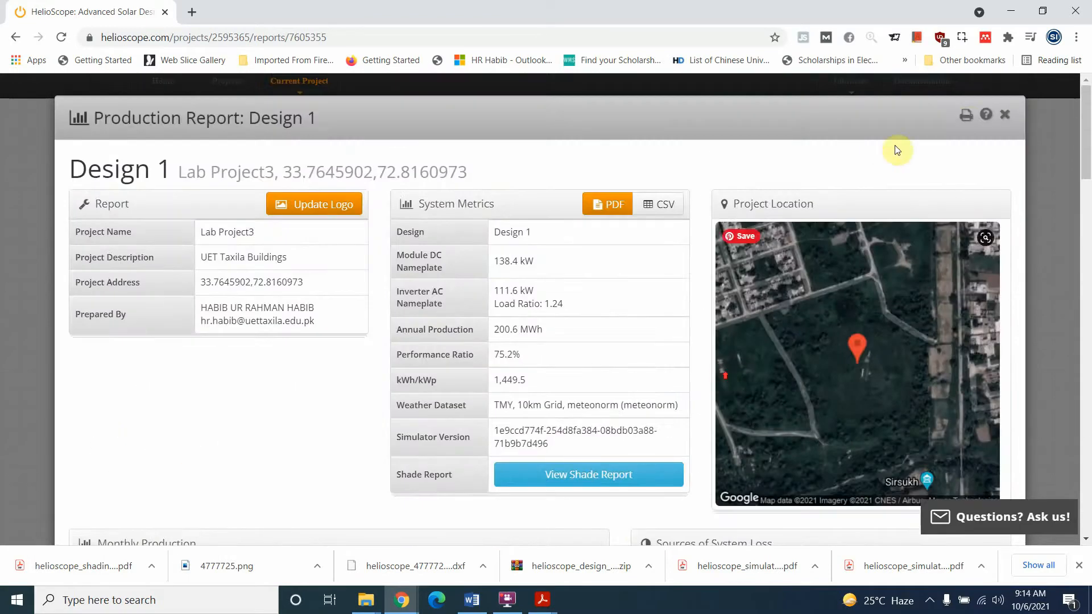
pyautogui.click(966, 114)
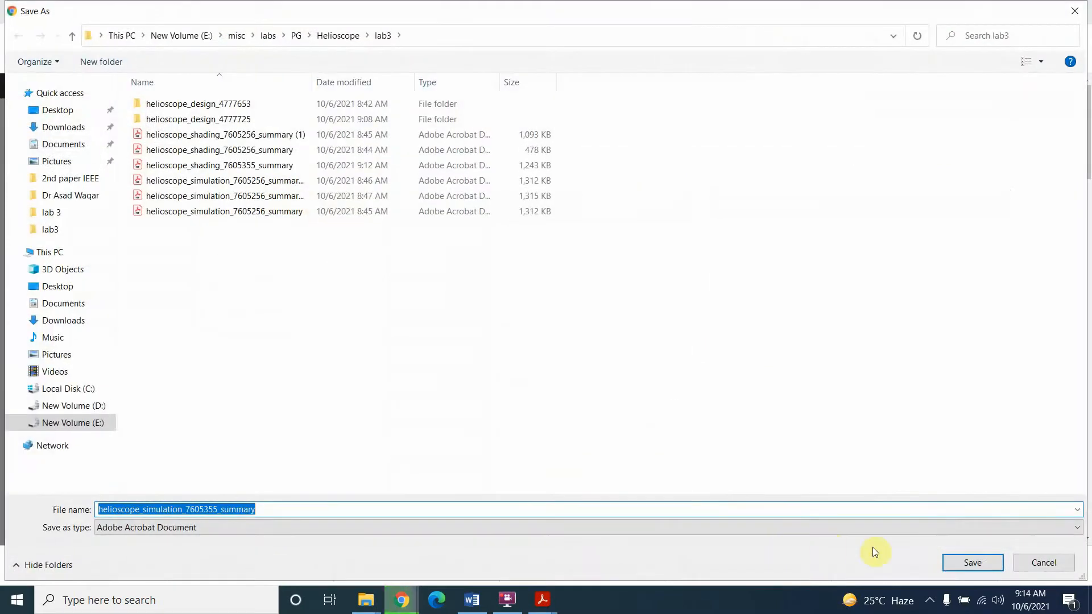
pyautogui.click(960, 564)
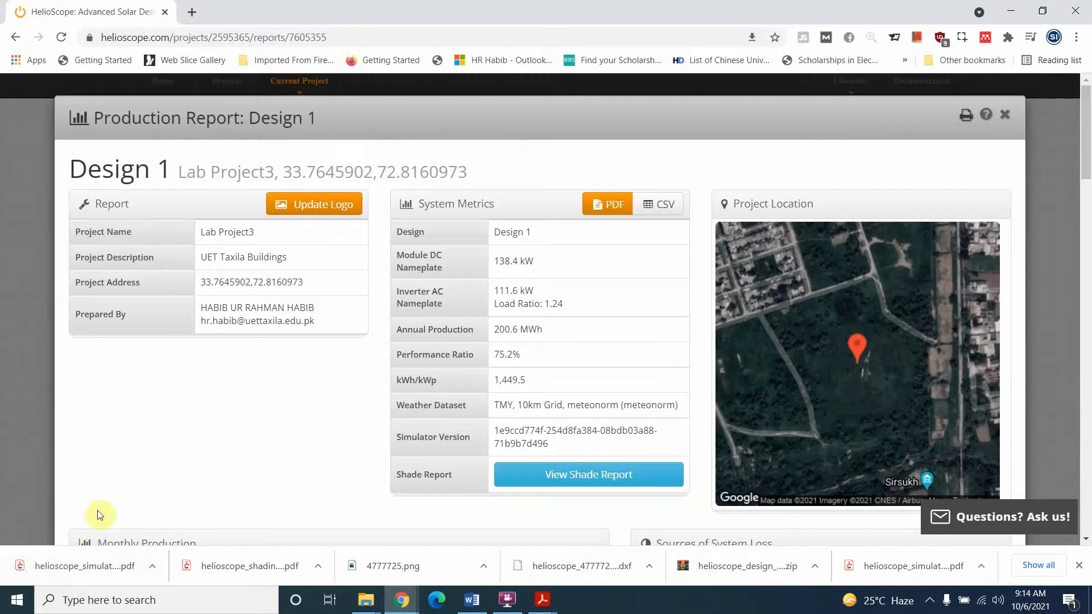
# - Open the exported helioscope_simulation_7605355_summary PDF, skim its pages through to the detailed layout, and close it
pyautogui.click(84, 566)
pyautogui.scroll(-10, 683, 285)
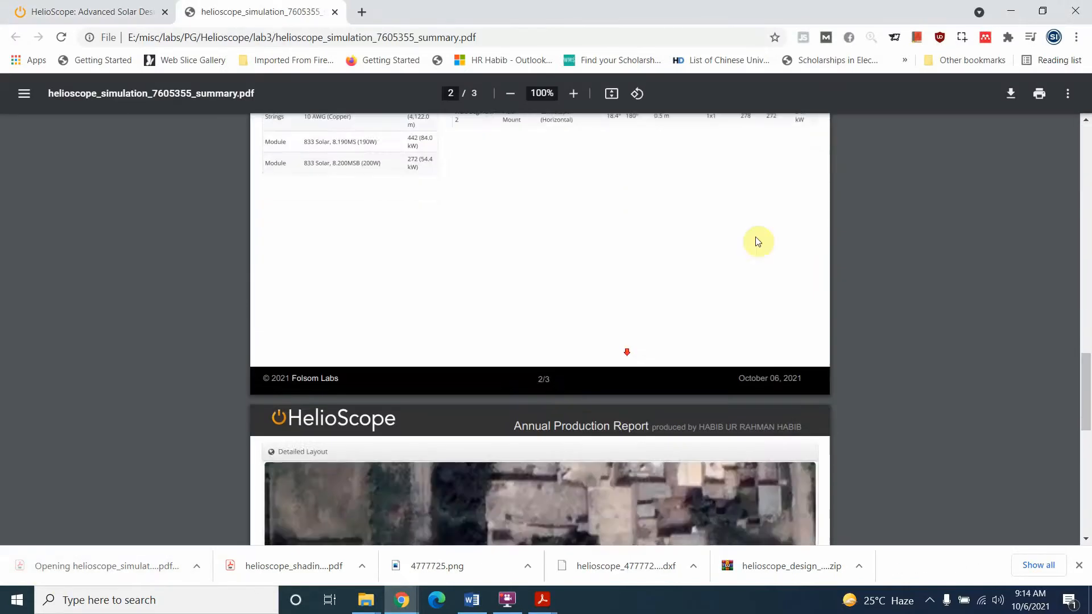
pyautogui.scroll(-5, 758, 242)
pyautogui.click(335, 12)
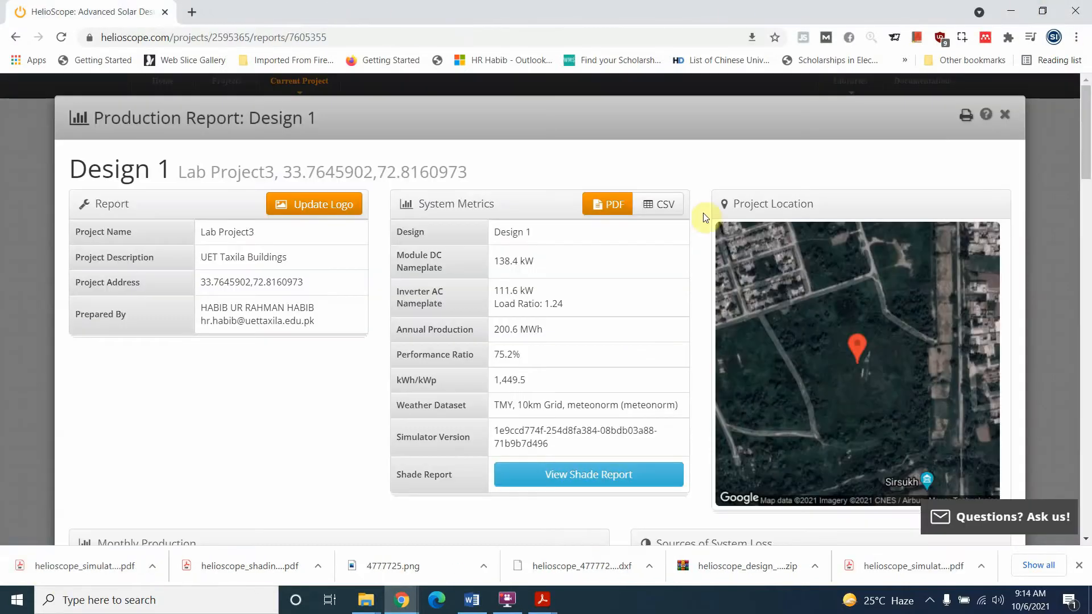
# - Return to the reports overview, switch it to Energy and reopen Design 1's production report for Condition Set 1
pyautogui.click(1005, 114)
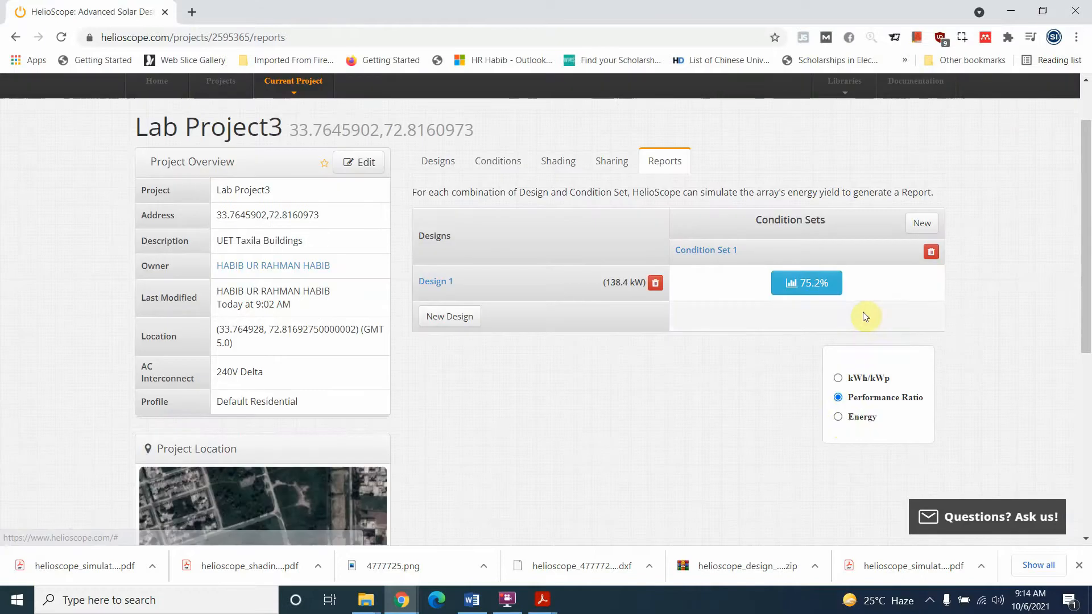
pyautogui.click(838, 418)
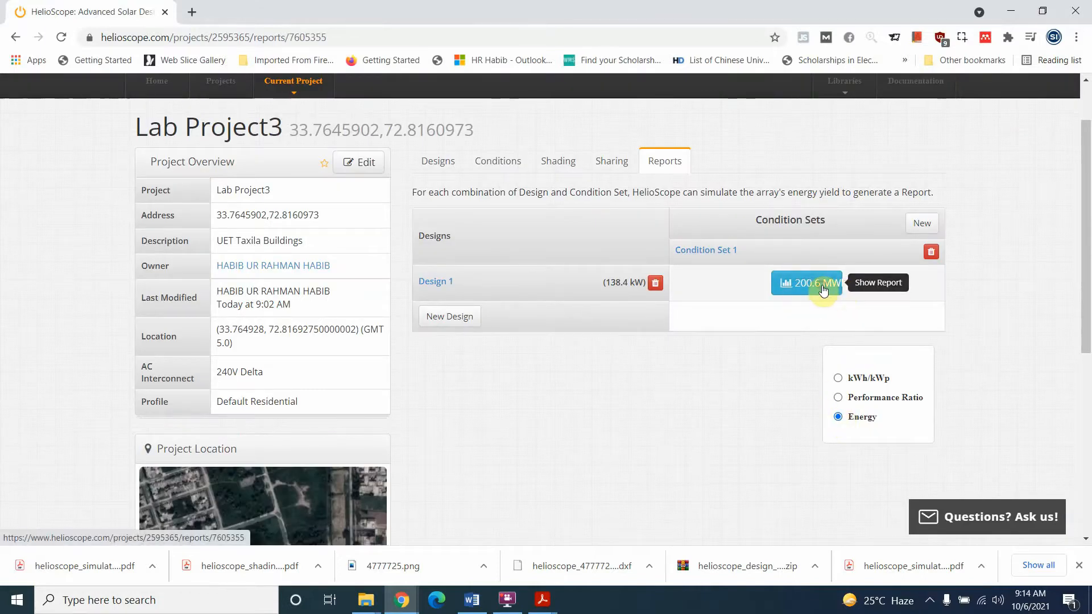
pyautogui.click(823, 286)
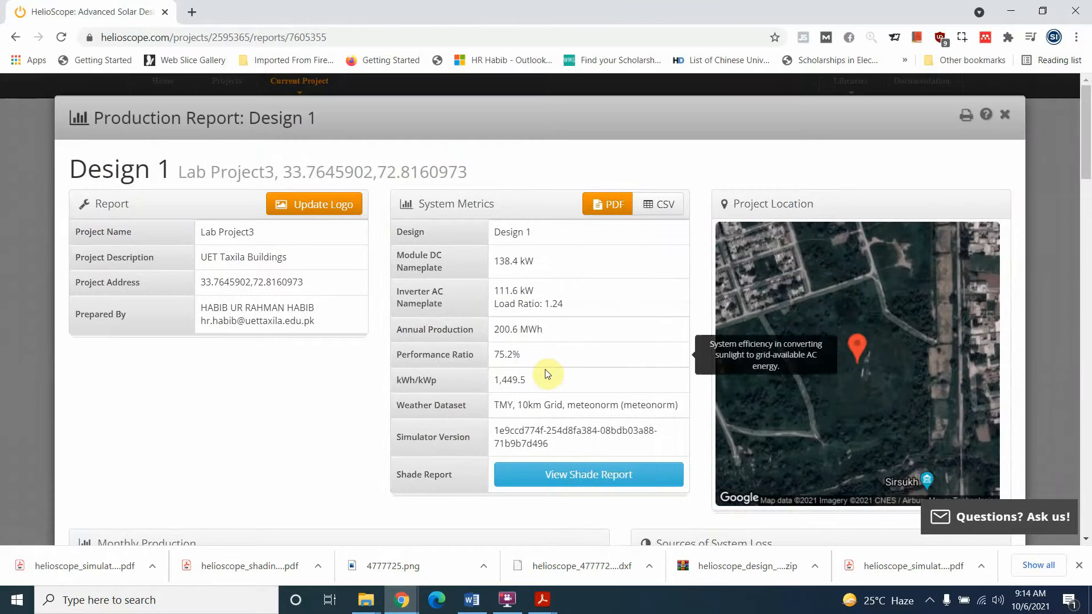
# - Examine the annual production, performance ratio, weather dataset and module DC nameplate in the production report's System Metrics
pyautogui.moveTo(499, 329)
pyautogui.mouseDown()
pyautogui.moveTo(536, 331)
pyautogui.moveTo(497, 329)
pyautogui.moveTo(526, 330)
pyautogui.moveTo(517, 330)
pyautogui.mouseUp()
pyautogui.click(537, 331)
pyautogui.click(529, 333)
pyautogui.click(504, 330)
pyautogui.click(512, 331)
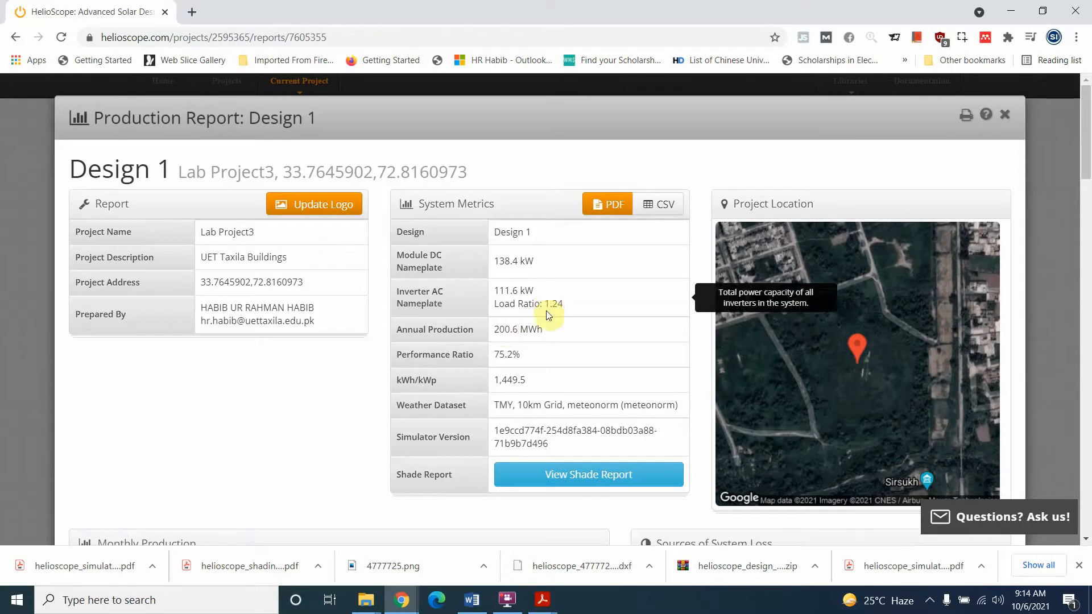
pyautogui.moveTo(495, 329); pyautogui.dragTo(530, 330)
pyautogui.click(532, 329)
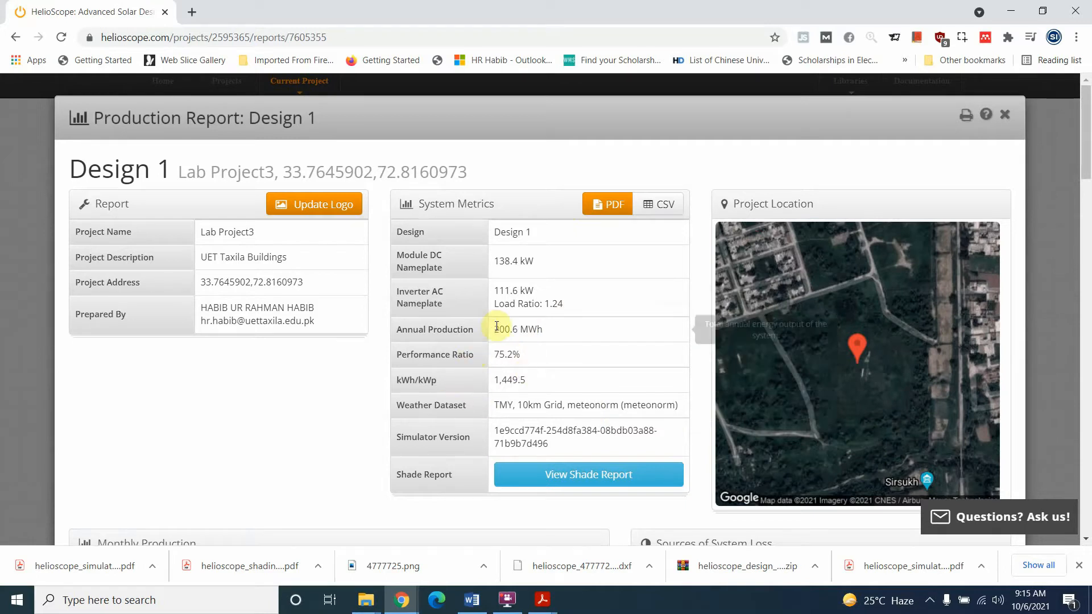
pyautogui.doubleClick(508, 355)
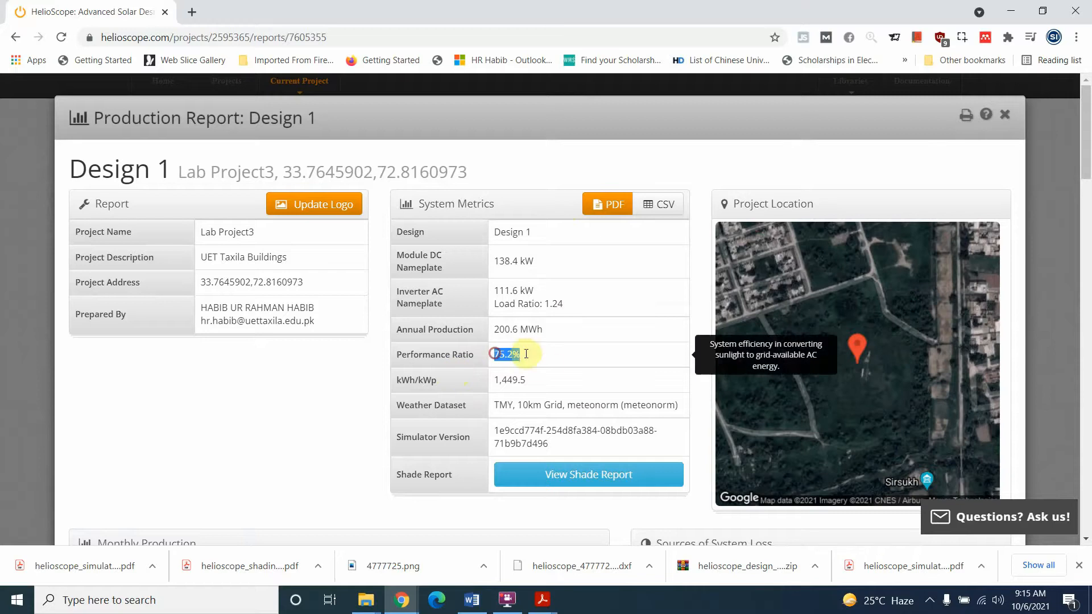
pyautogui.click(537, 405)
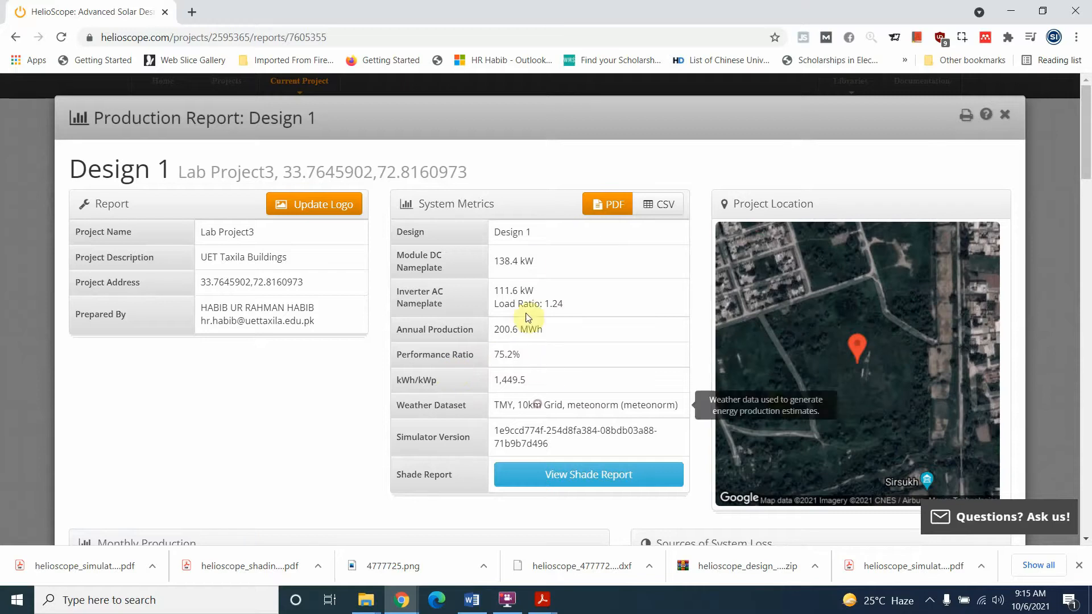
pyautogui.moveTo(496, 261); pyautogui.dragTo(531, 261)
pyautogui.click(500, 261)
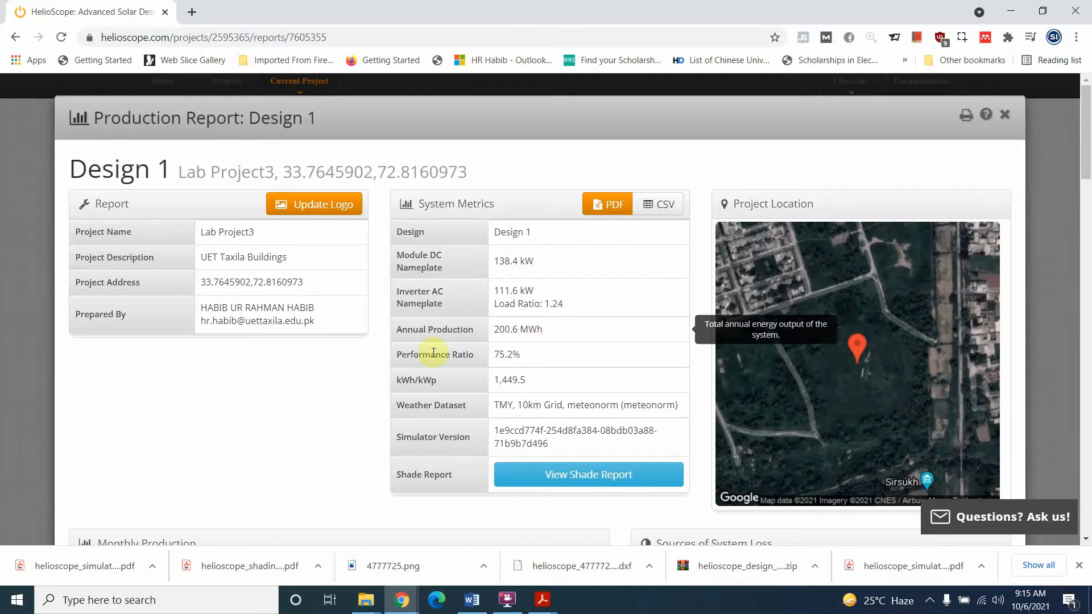
# - Examine the Monthly Production chart's peak month and the individual losses in the Sources of System Loss chart
pyautogui.scroll(-9, 524, 366)
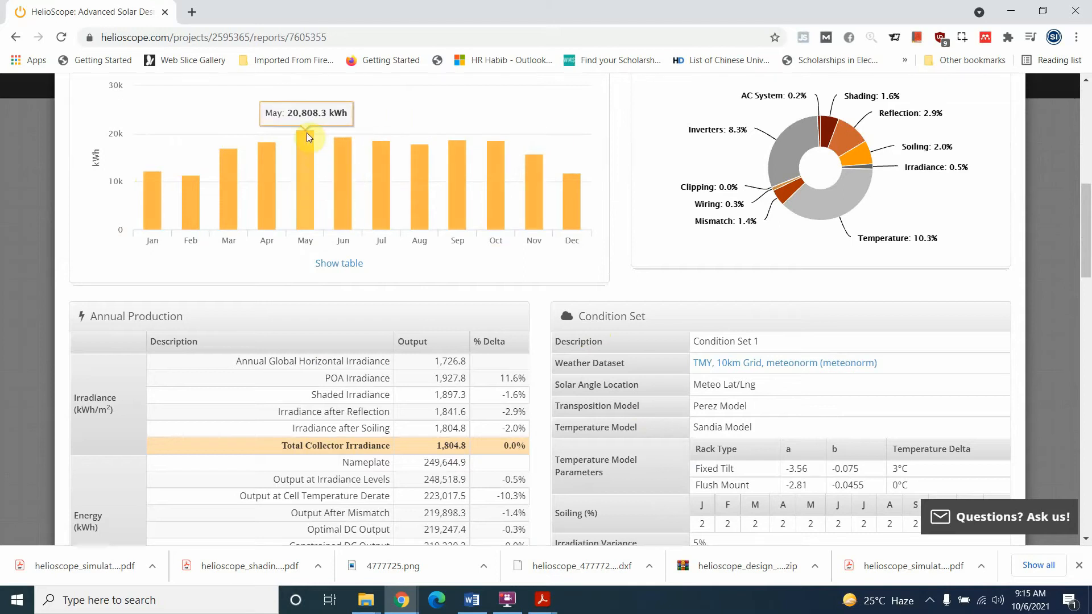
pyautogui.scroll(9, 313, 215)
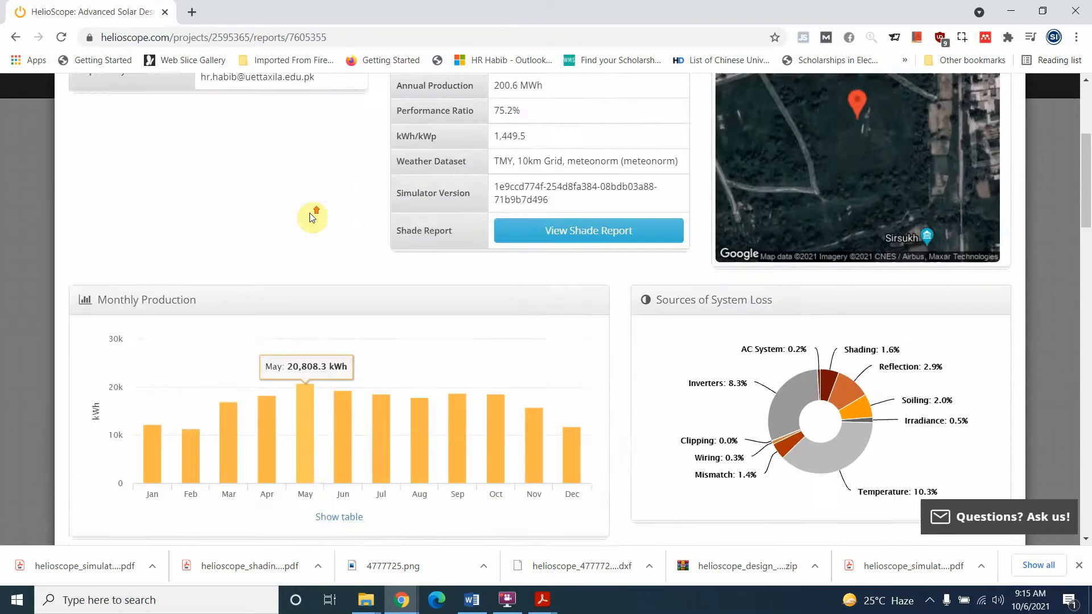
pyautogui.scroll(-9, 316, 215)
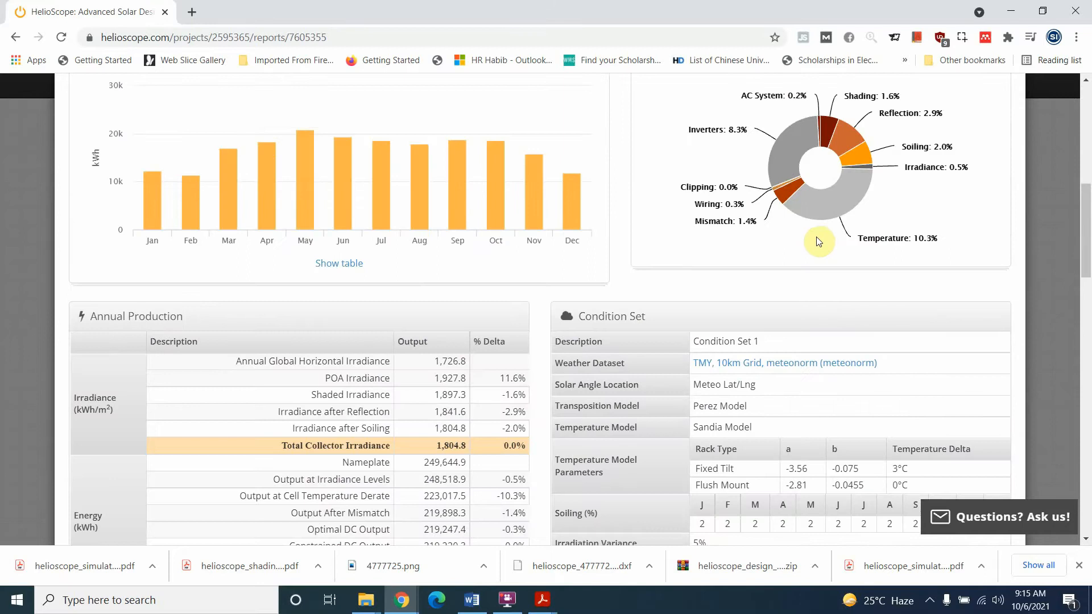
pyautogui.scroll(1, 814, 236)
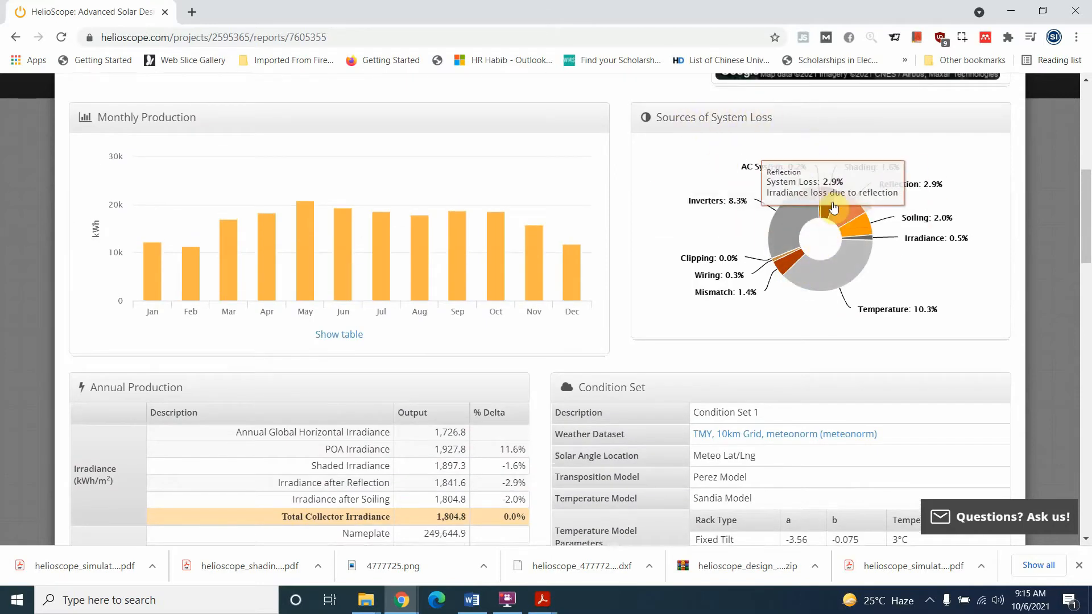
pyautogui.moveTo(897, 171)
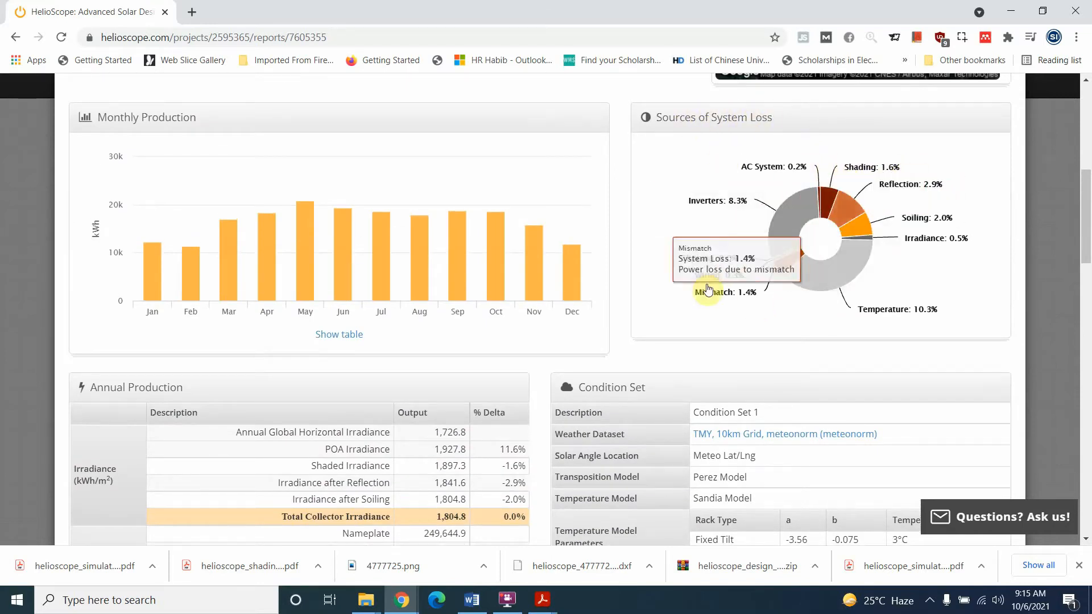
pyautogui.moveTo(766, 169)
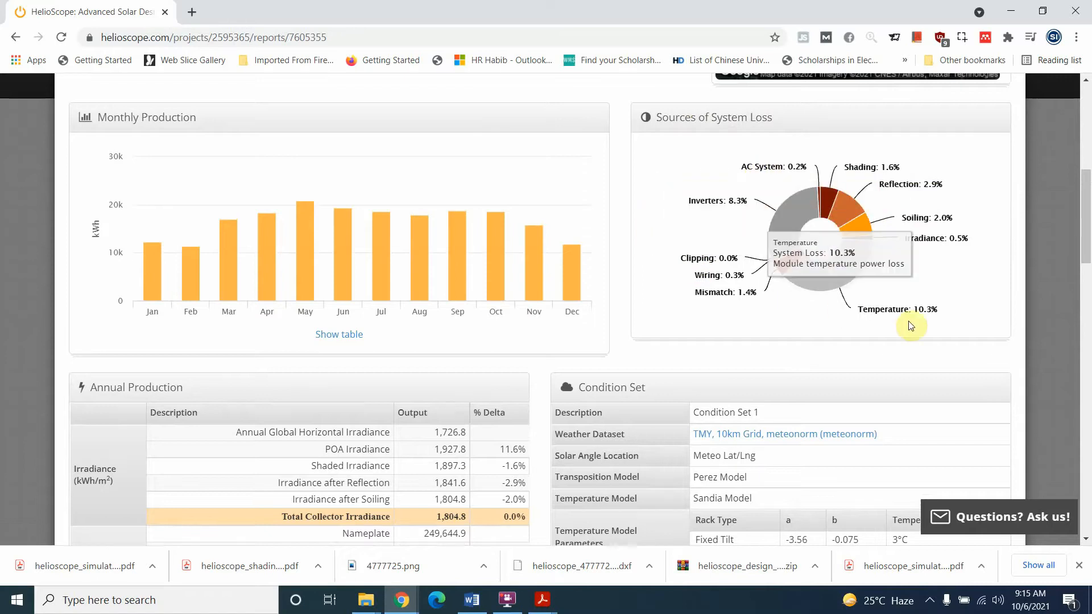
pyautogui.moveTo(938, 239)
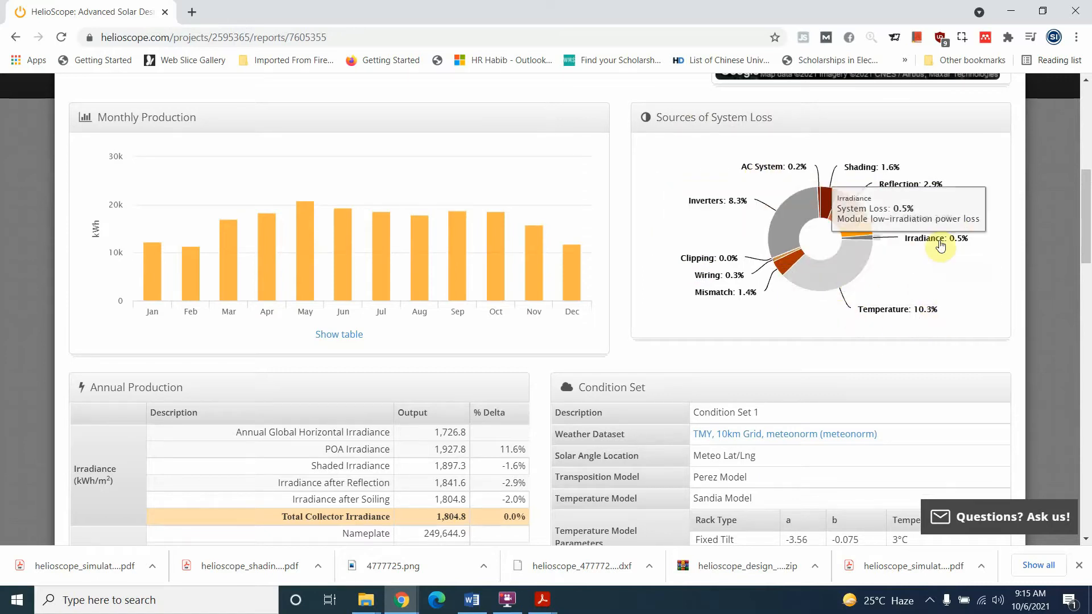
# - Review the report's Annual Production and Condition Set tables, components, field segments and Detailed Layout
pyautogui.scroll(-5, 626, 359)
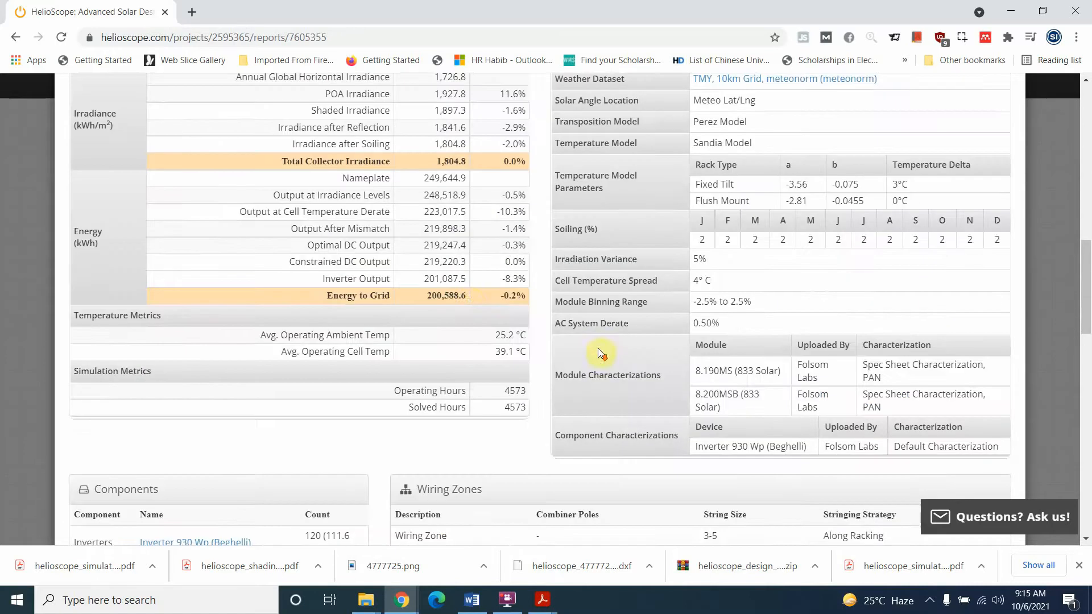
pyautogui.scroll(-1, 538, 311)
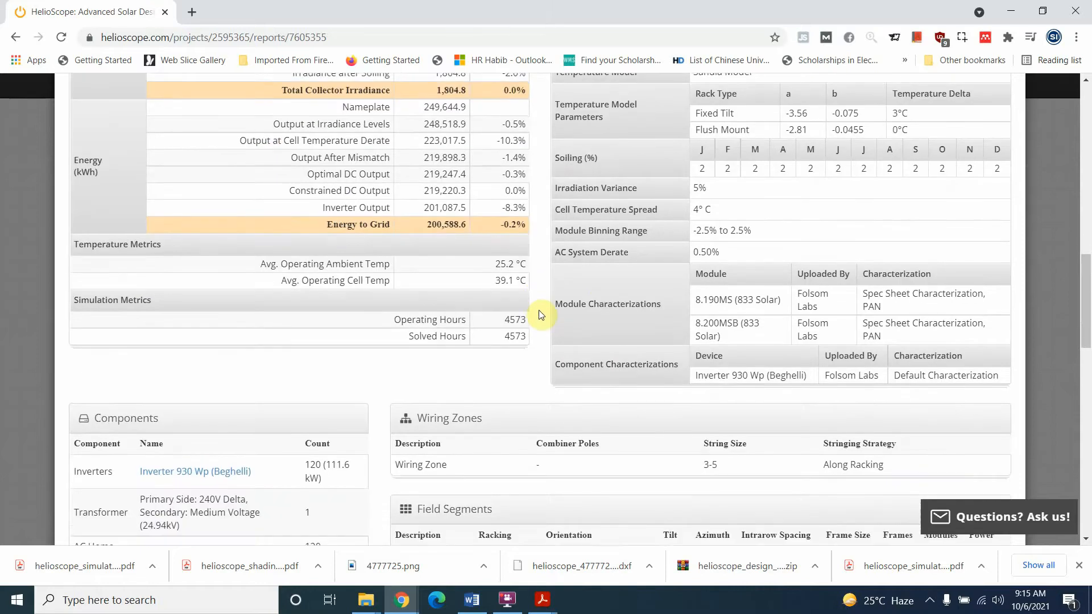
pyautogui.scroll(-1, 538, 315)
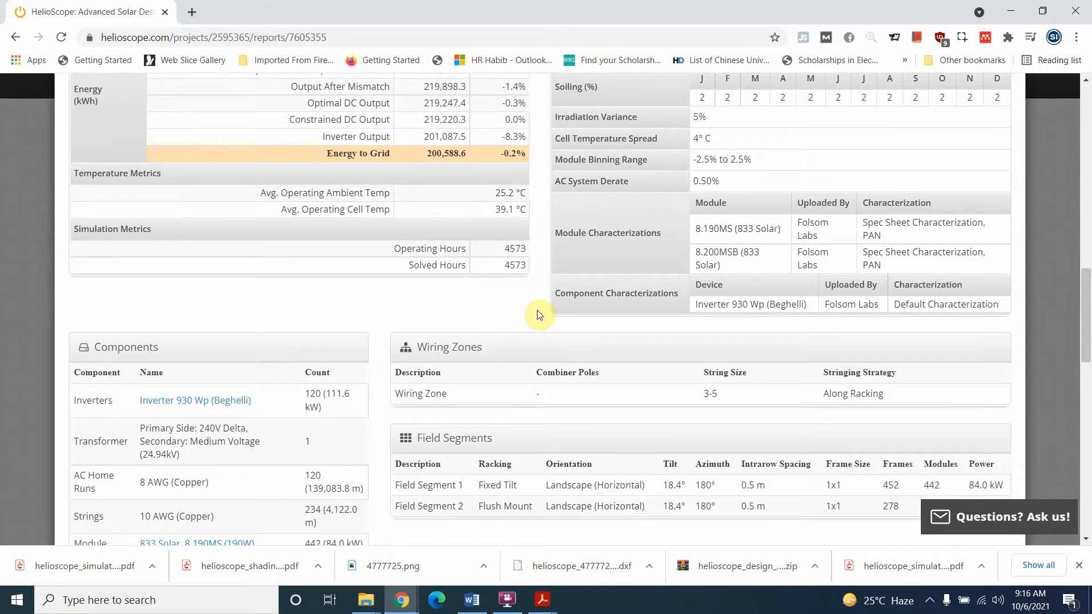
pyautogui.scroll(-3, 281, 408)
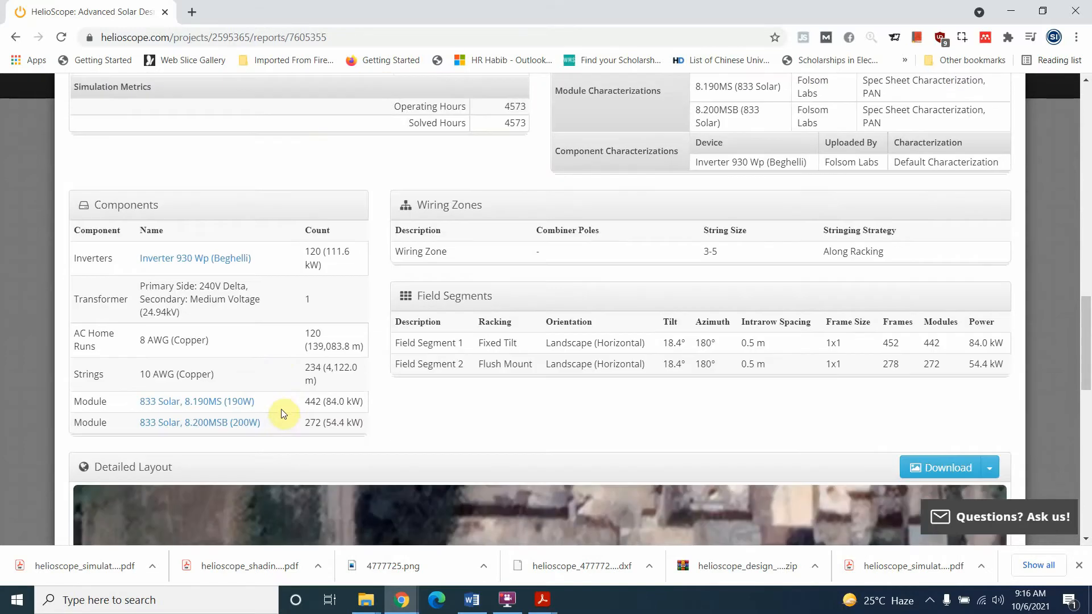
pyautogui.doubleClick(181, 340)
pyautogui.scroll(-10, 512, 342)
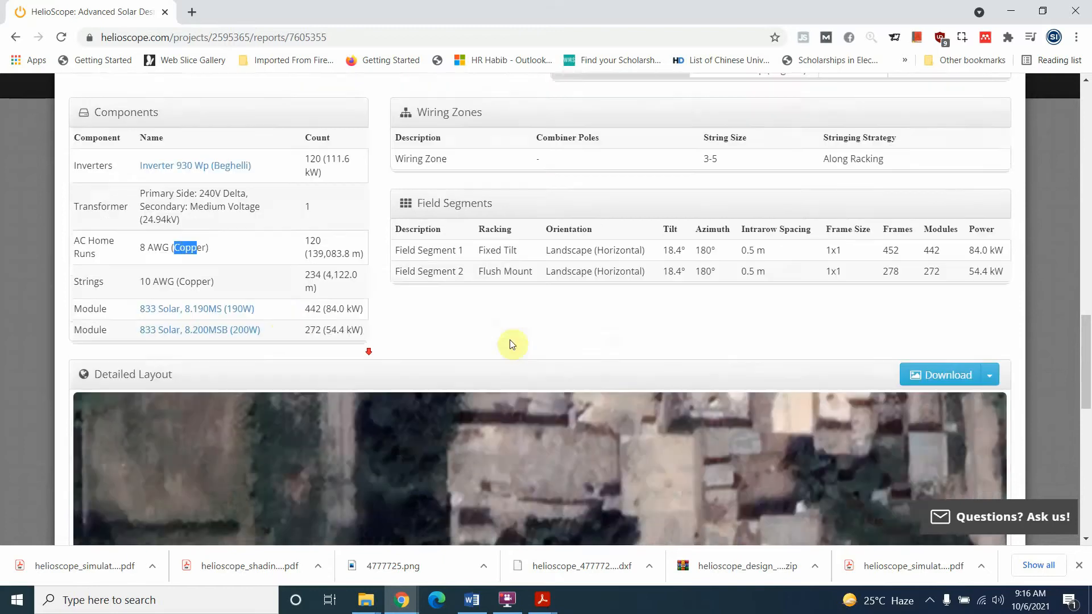
# - Export the production report again as helioscope_simulation_7605355_summary (1) into the lab3 folder and close the report
pyautogui.scroll(15, 735, 388)
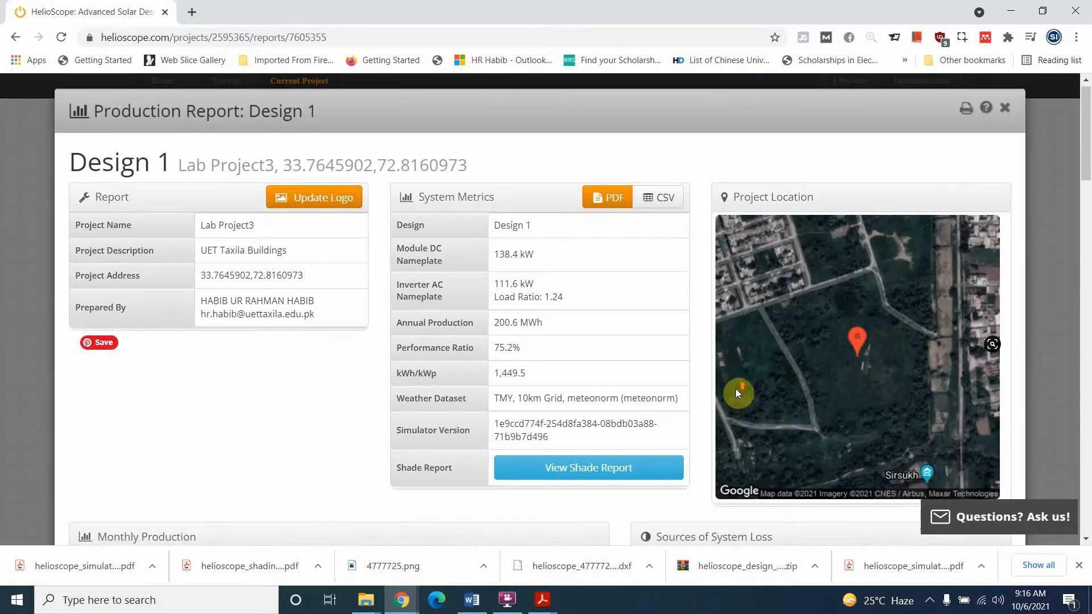
pyautogui.click(966, 114)
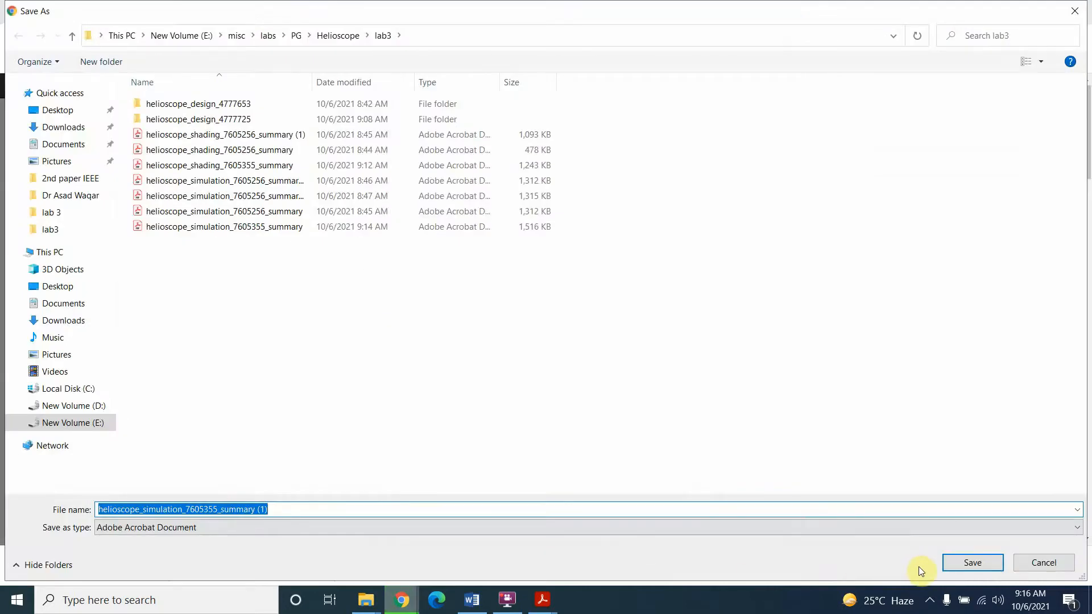
pyautogui.click(969, 562)
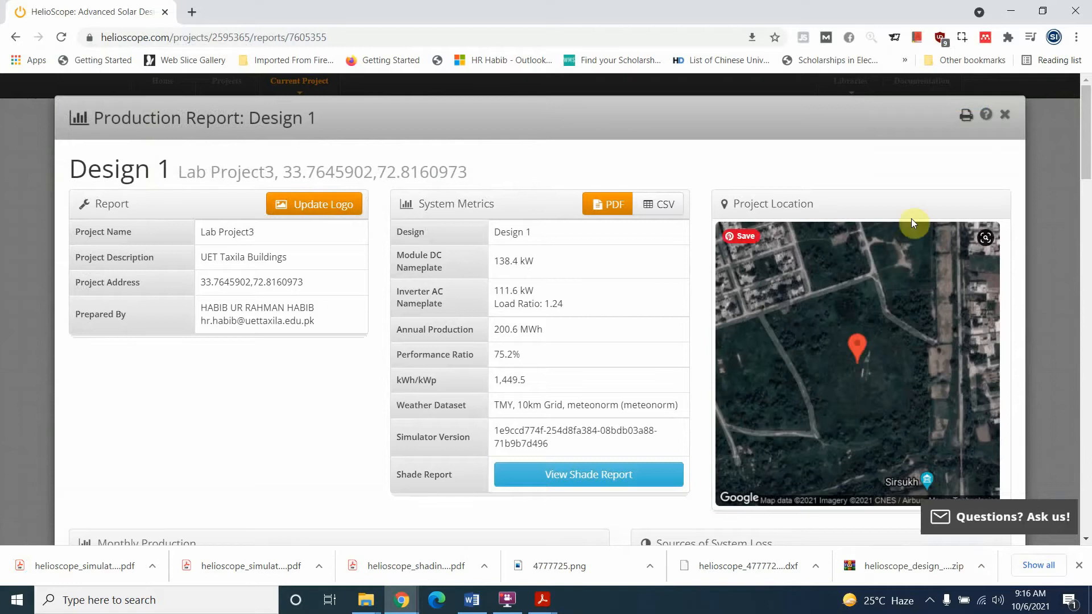
pyautogui.click(1004, 115)
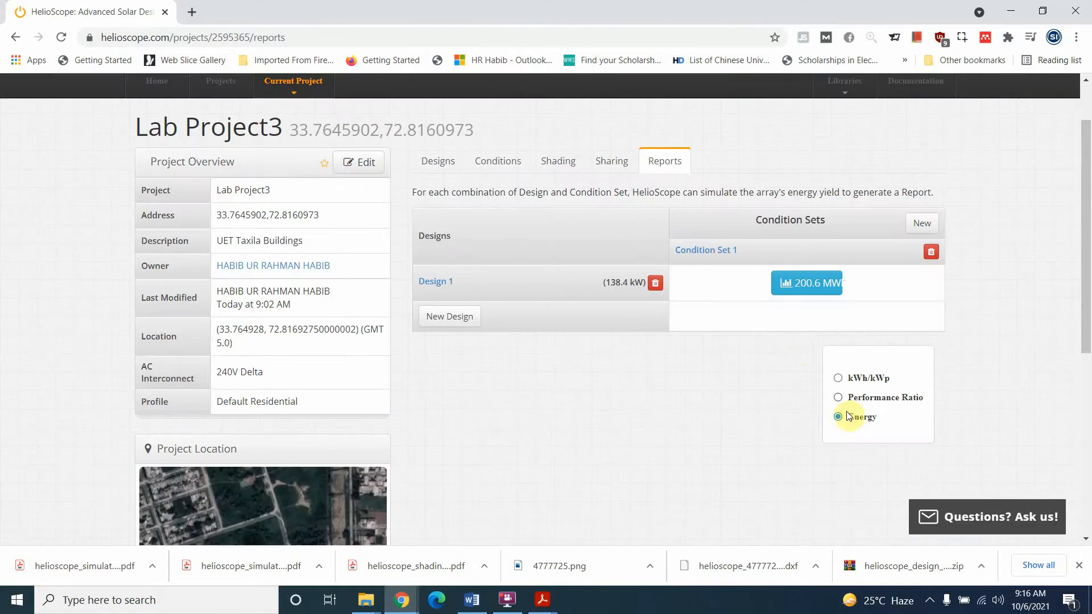
# - Review the addresses and descriptions in the project listing and open Lab Project3
pyautogui.scroll(2, 566, 256)
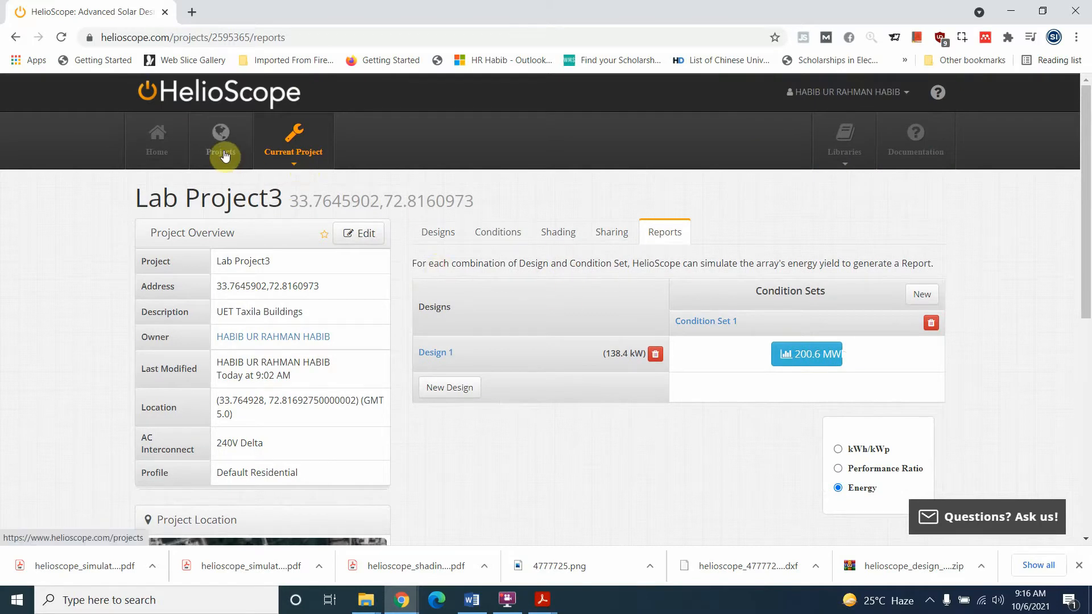
pyautogui.scroll(-7, 801, 321)
pyautogui.scroll(6, 800, 321)
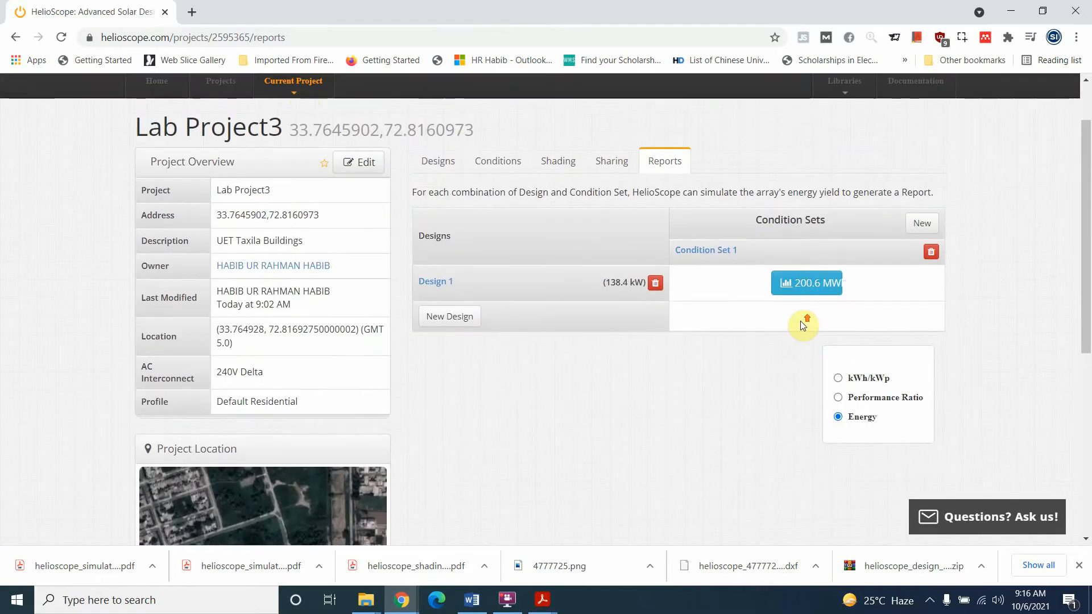
pyautogui.scroll(1, 801, 321)
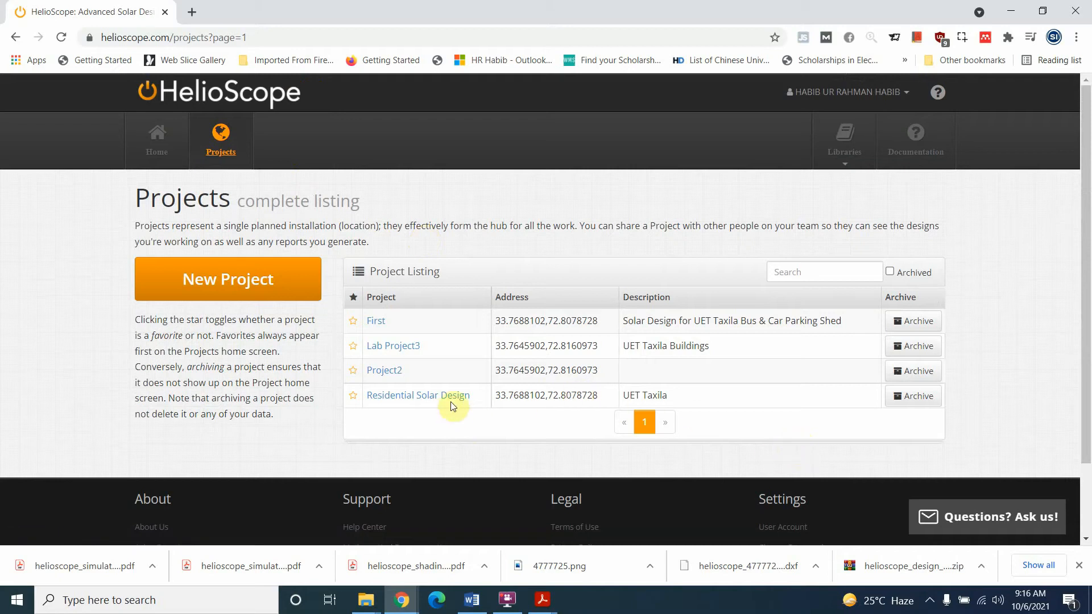
pyautogui.doubleClick(680, 397)
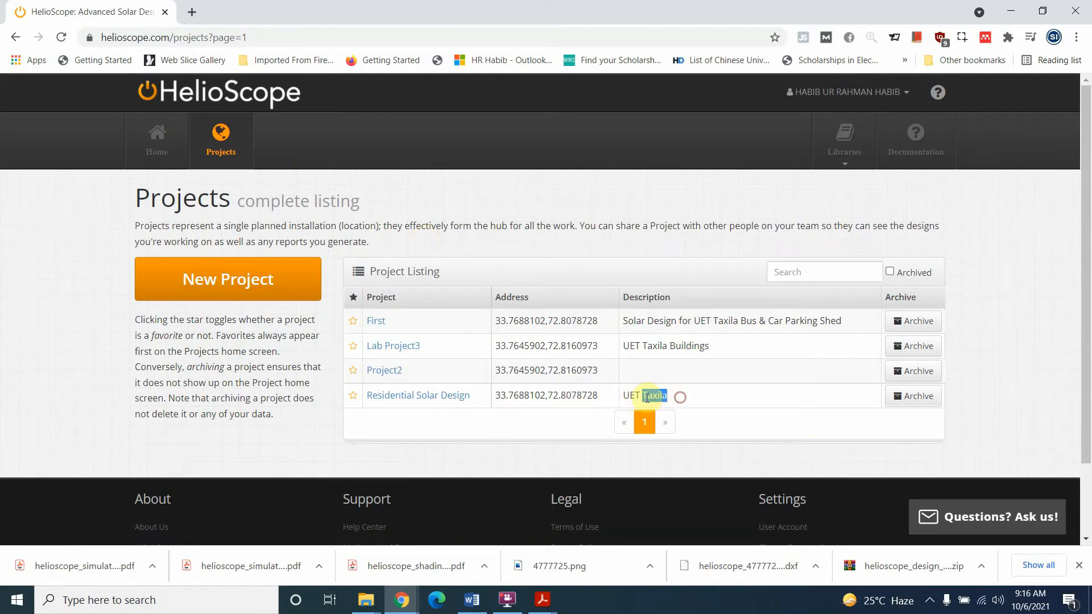
pyautogui.moveTo(523, 352); pyautogui.dragTo(604, 352)
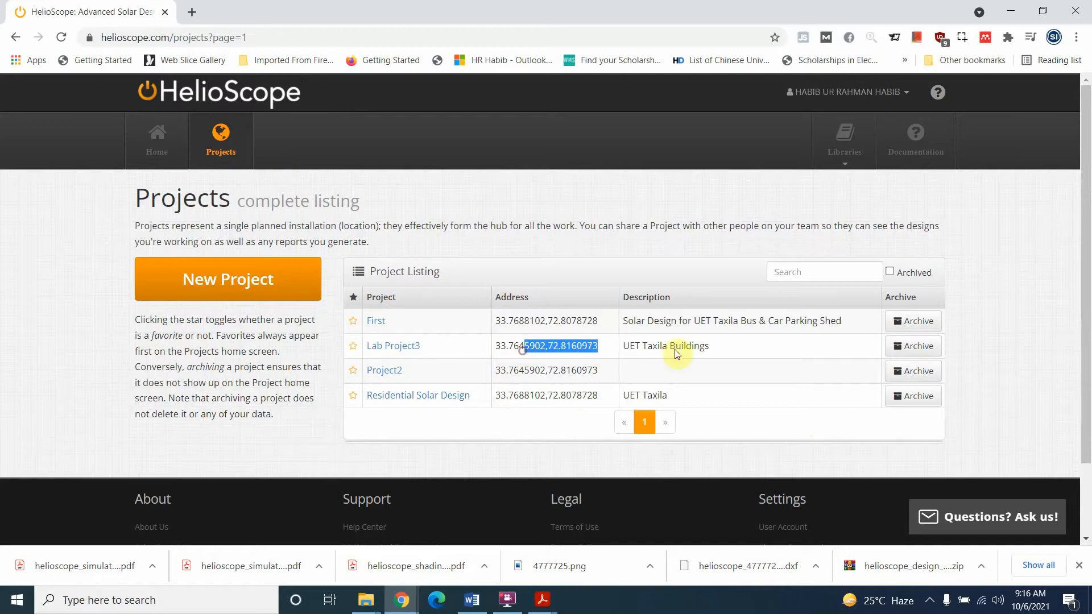
pyautogui.moveTo(678, 355); pyautogui.dragTo(687, 351)
pyautogui.click(622, 351)
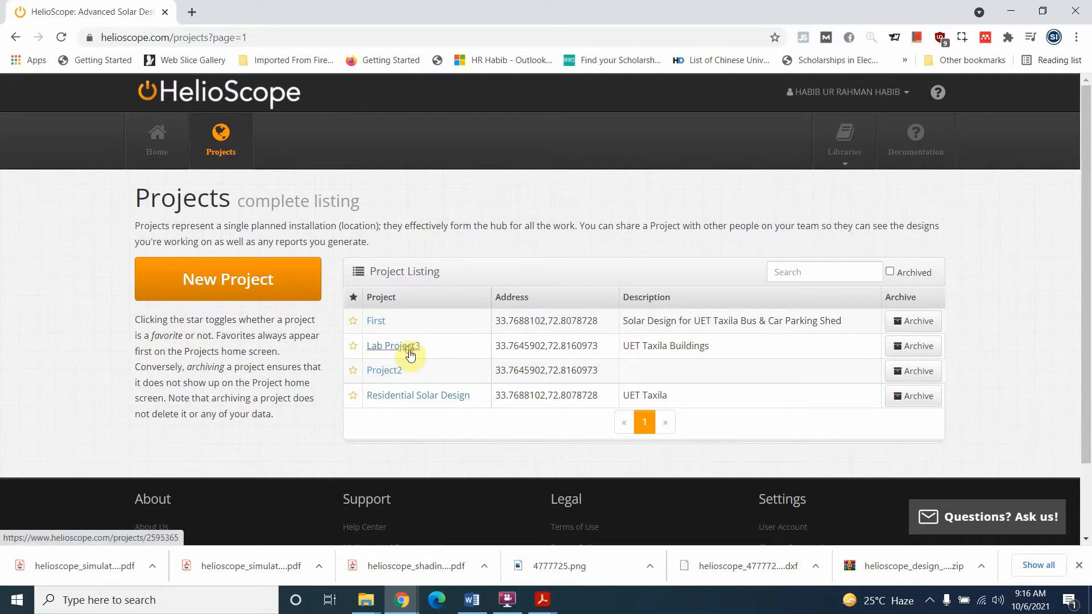
pyautogui.click(410, 354)
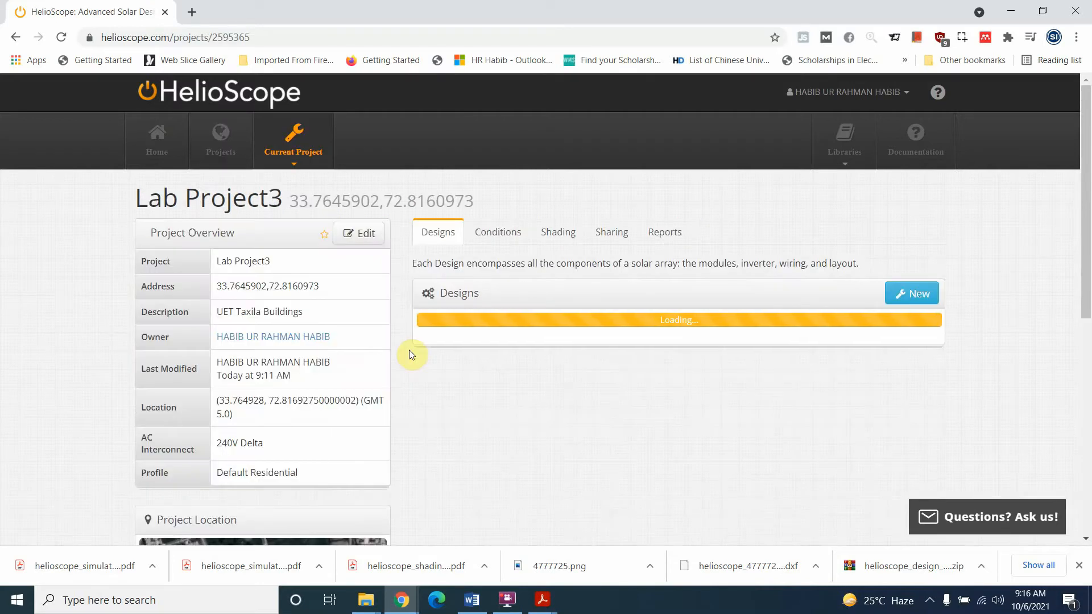
pyautogui.click(870, 346)
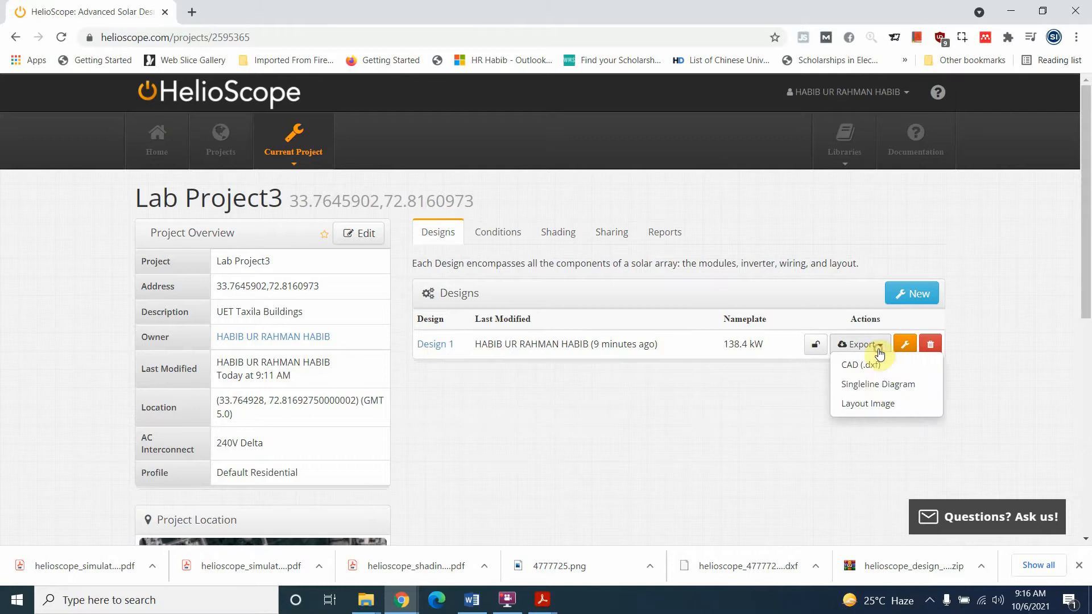
pyautogui.click(879, 384)
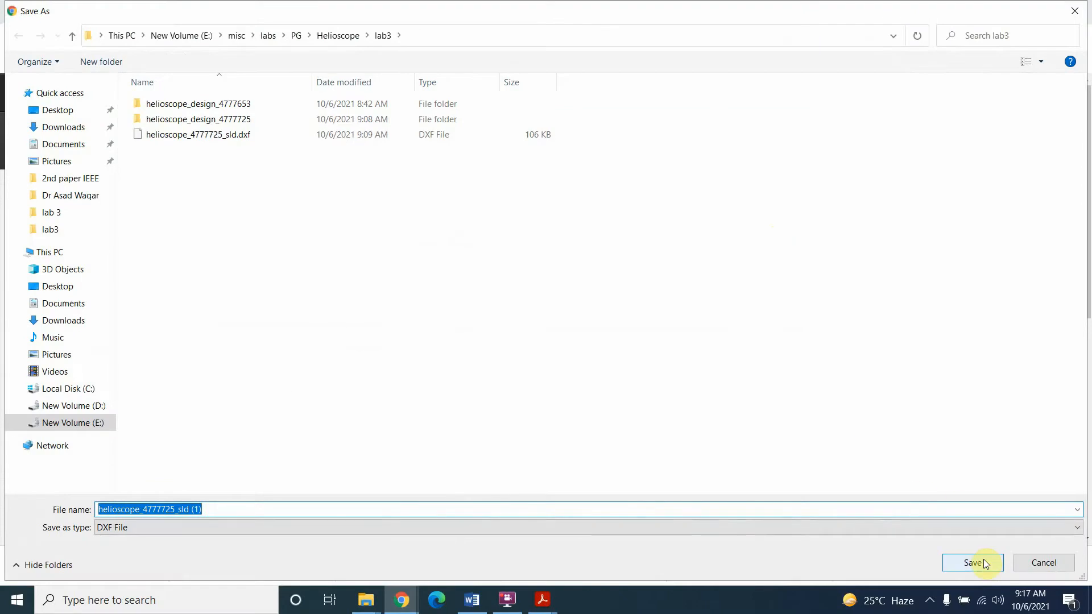
pyautogui.click(1043, 563)
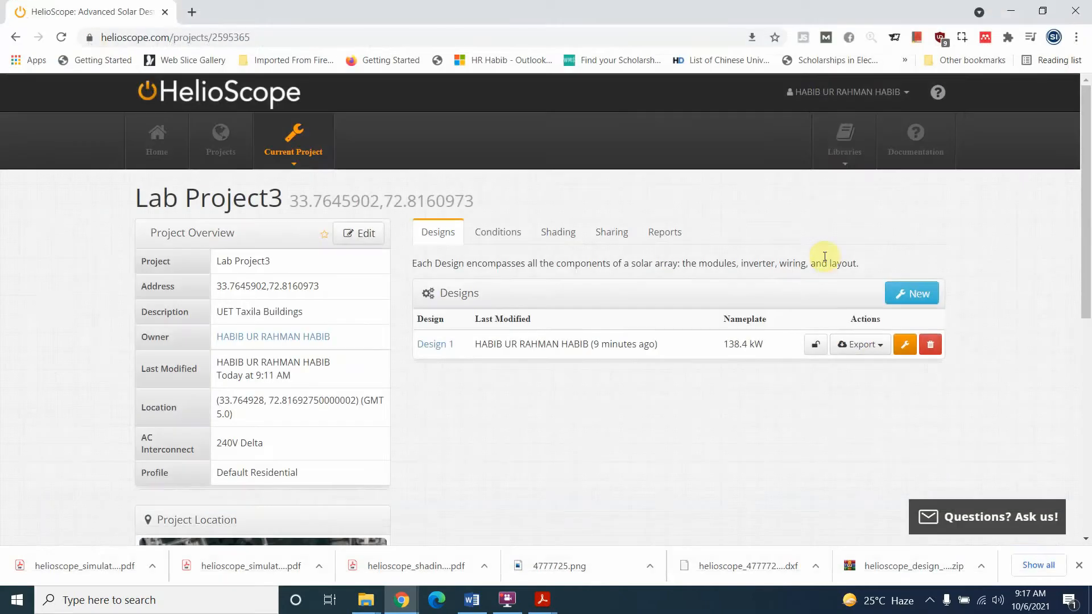
pyautogui.click(844, 160)
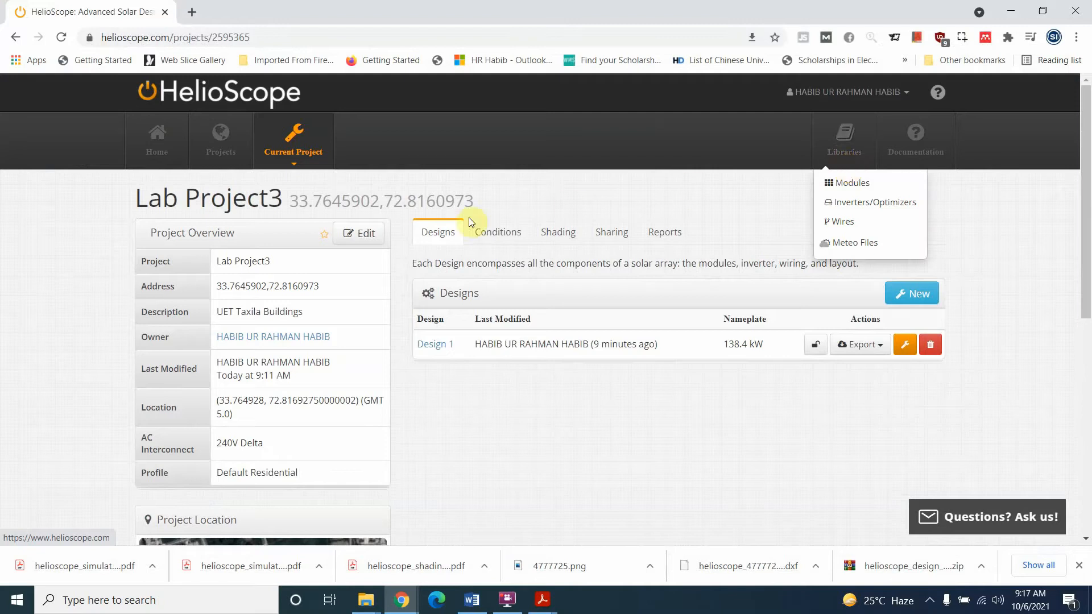
pyautogui.scroll(-2, 413, 423)
pyautogui.scroll(-5, 412, 424)
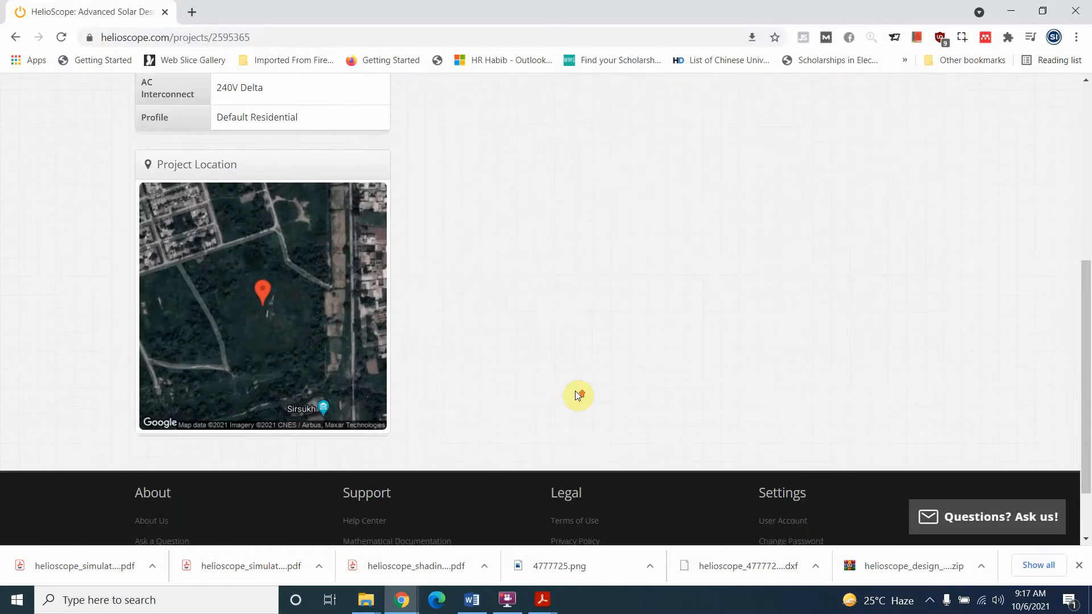
pyautogui.scroll(7, 576, 395)
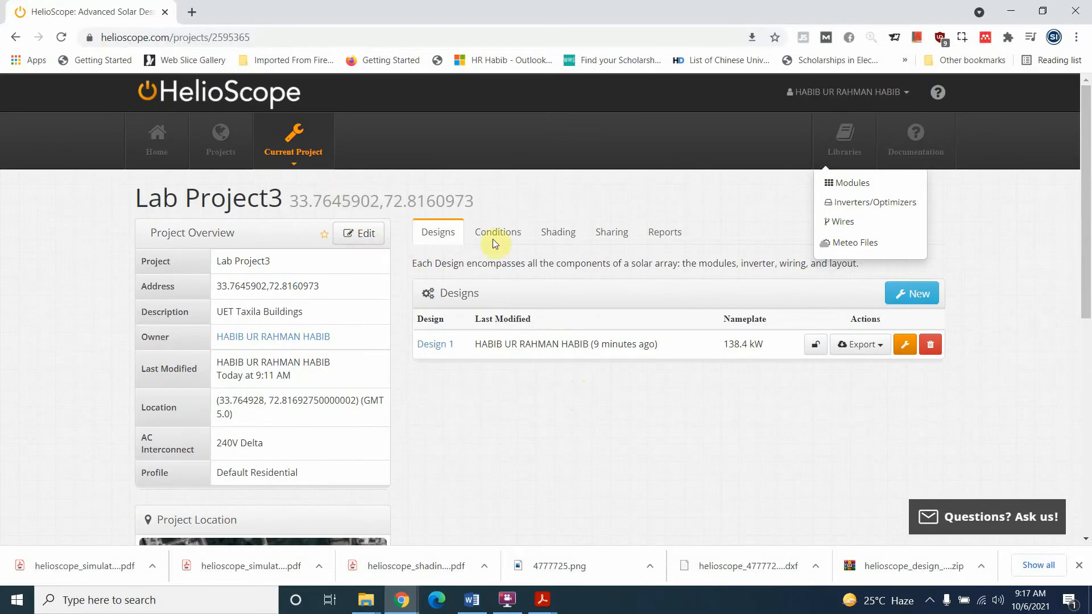
pyautogui.click(902, 101)
pyautogui.click(774, 122)
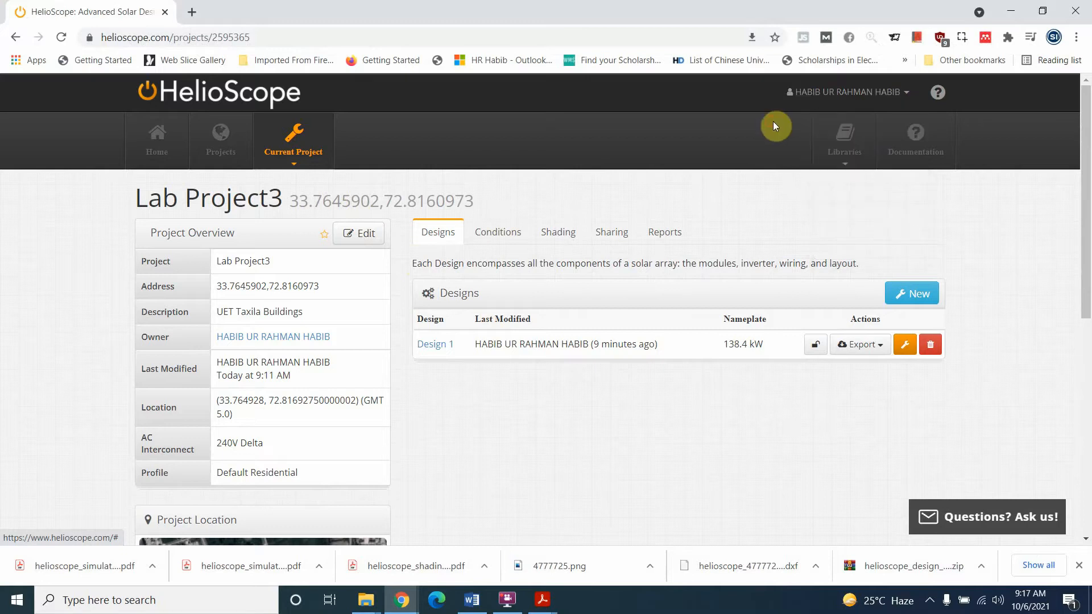
pyautogui.click(849, 162)
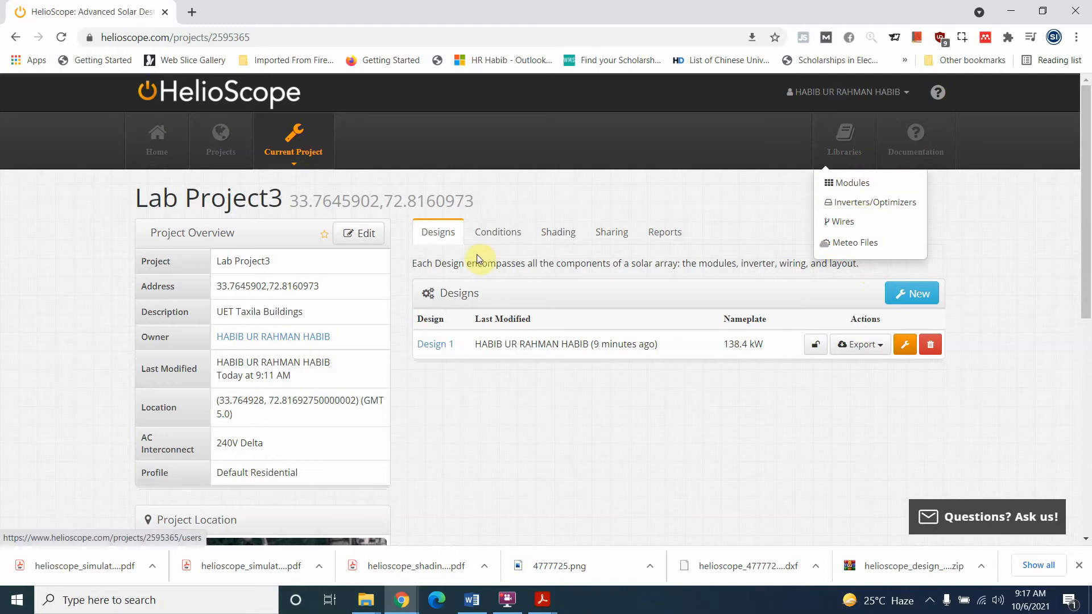
# - Look through Lab Project3's conditions, shading, sharing and reports, and view the project's edit form without changing it
pyautogui.click(499, 233)
pyautogui.click(559, 239)
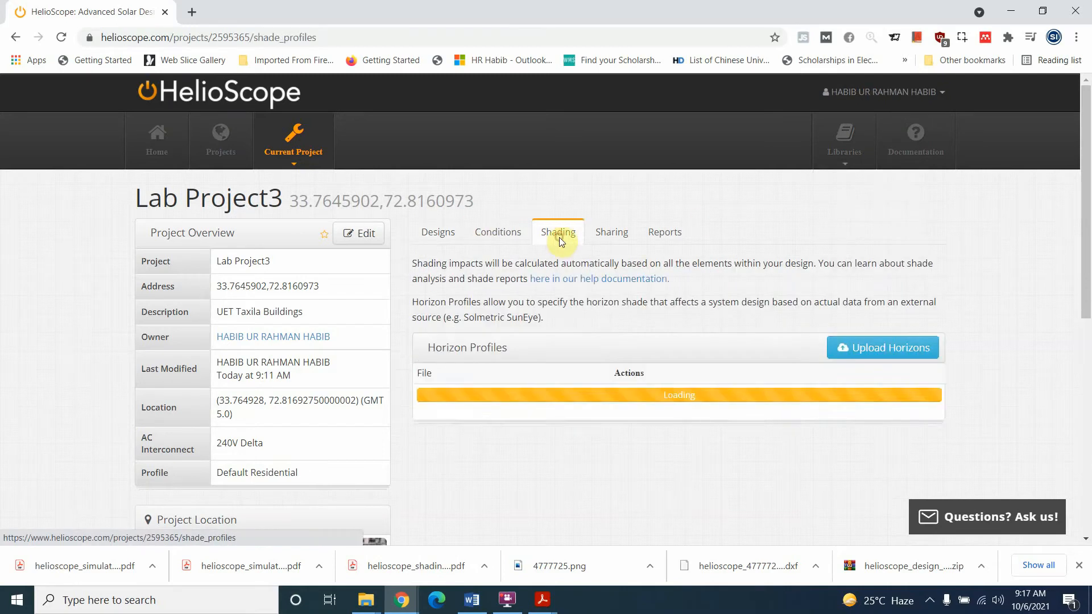
pyautogui.click(605, 239)
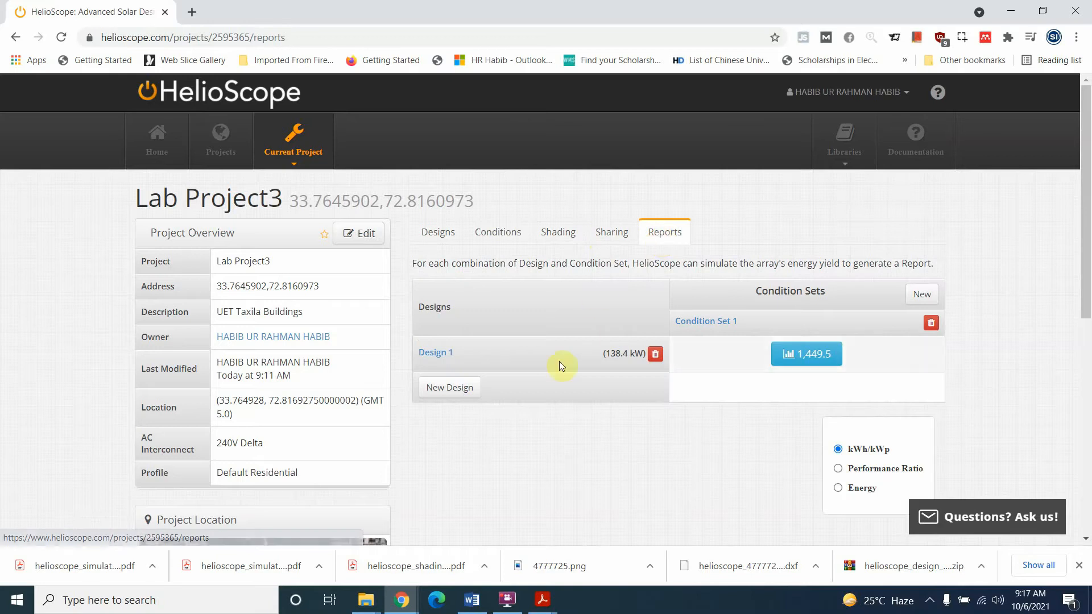
pyautogui.click(436, 232)
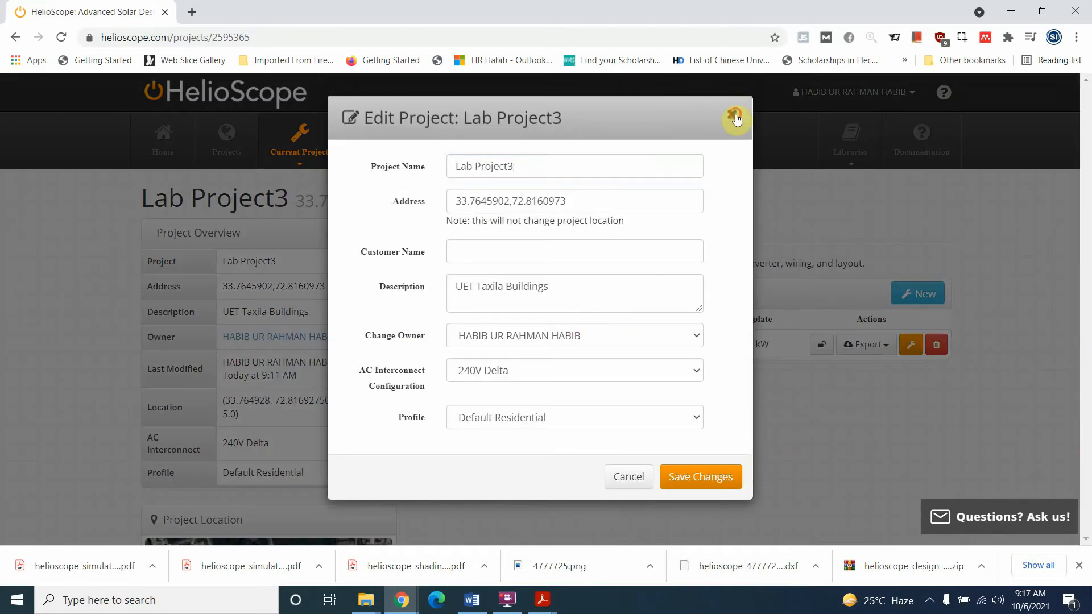
pyautogui.click(730, 114)
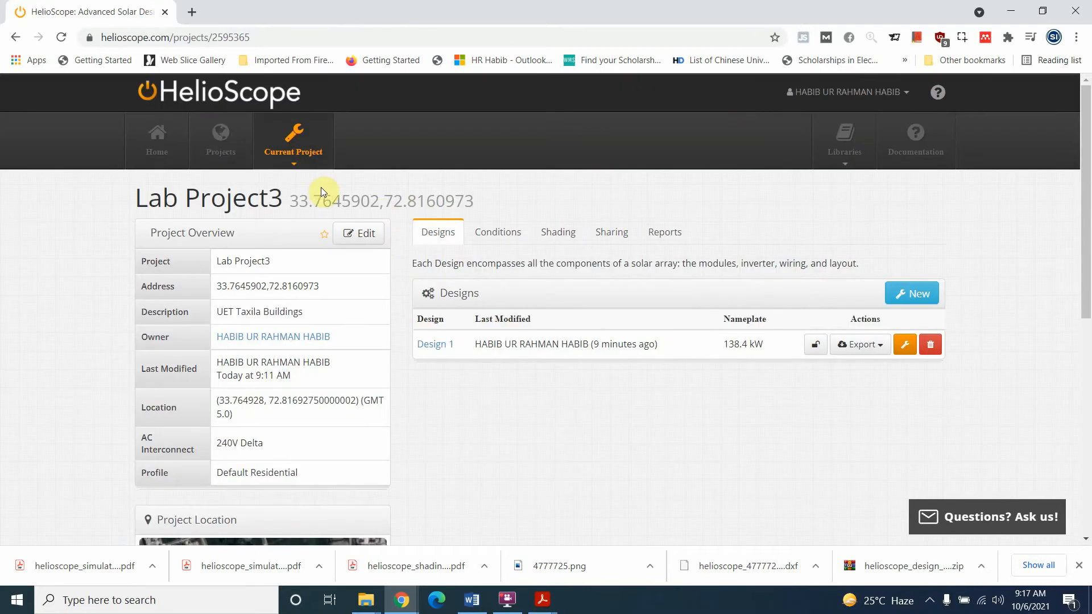
pyautogui.click(845, 165)
pyautogui.click(731, 220)
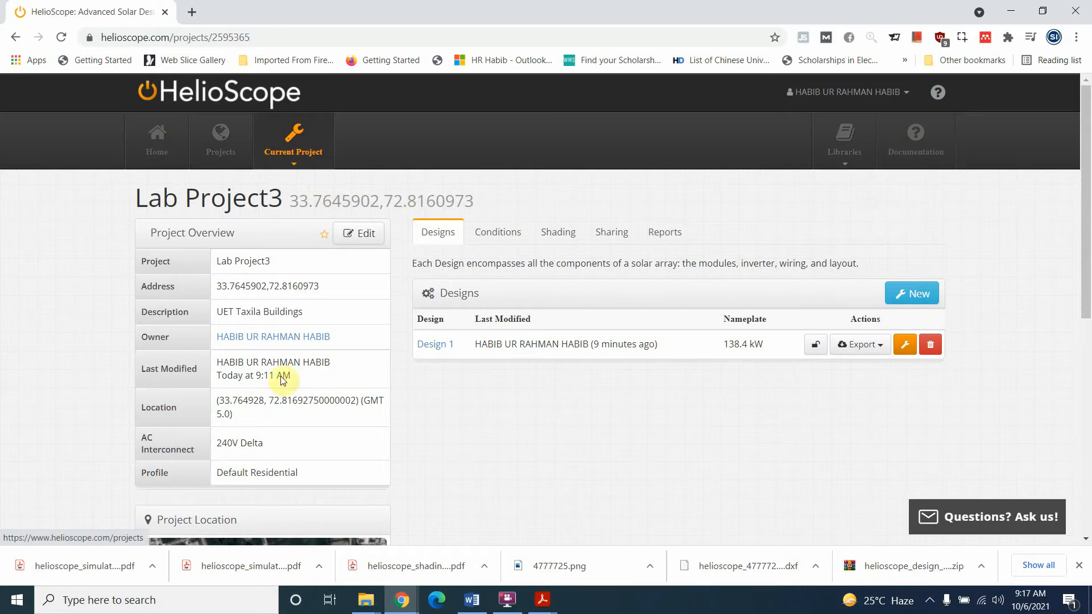
pyautogui.scroll(-8, 282, 370)
pyautogui.scroll(8, 682, 345)
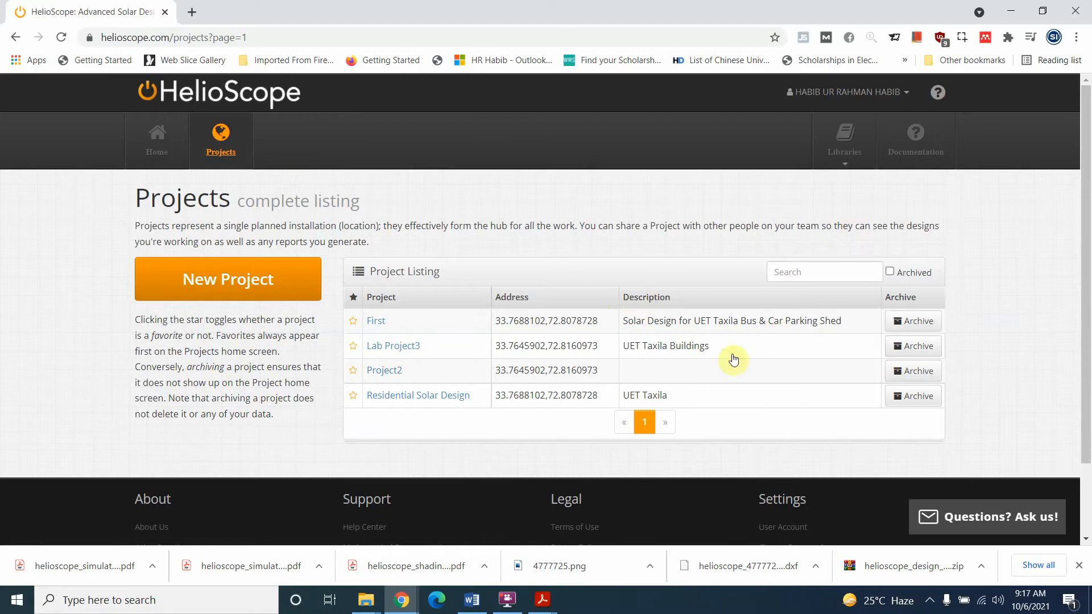
# - Open Lab Project3's Design 1 in the designer and display its single-line diagram
pyautogui.click(413, 351)
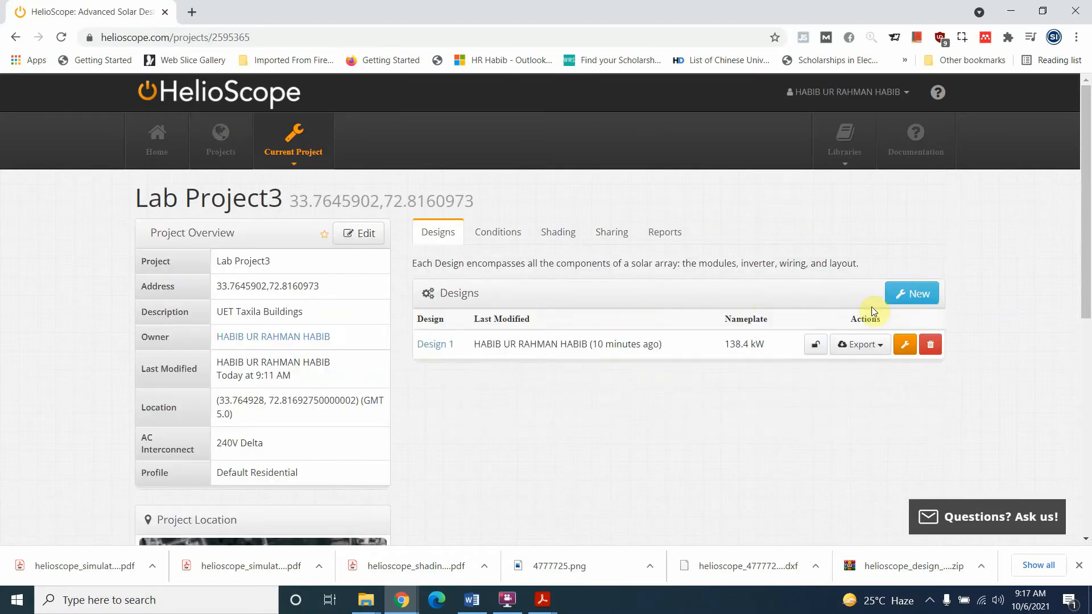
pyautogui.click(877, 346)
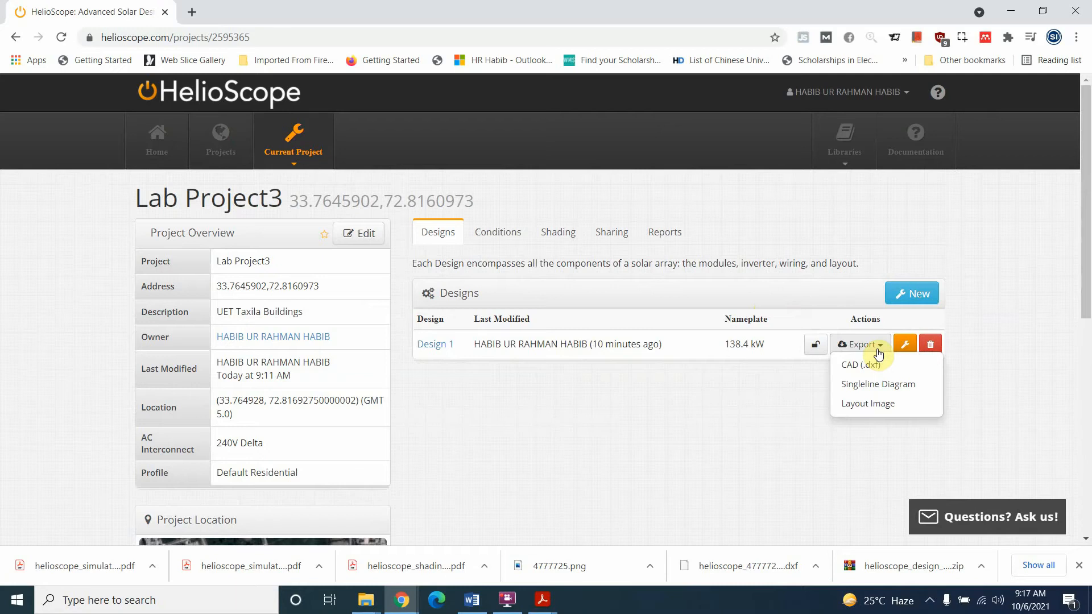
pyautogui.click(856, 345)
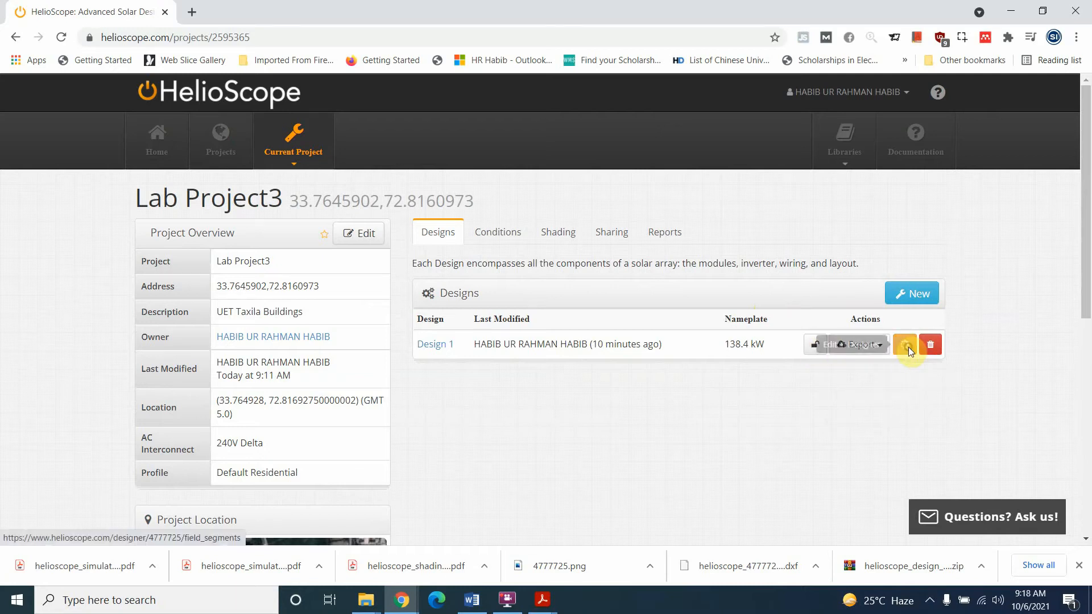
pyautogui.click(909, 348)
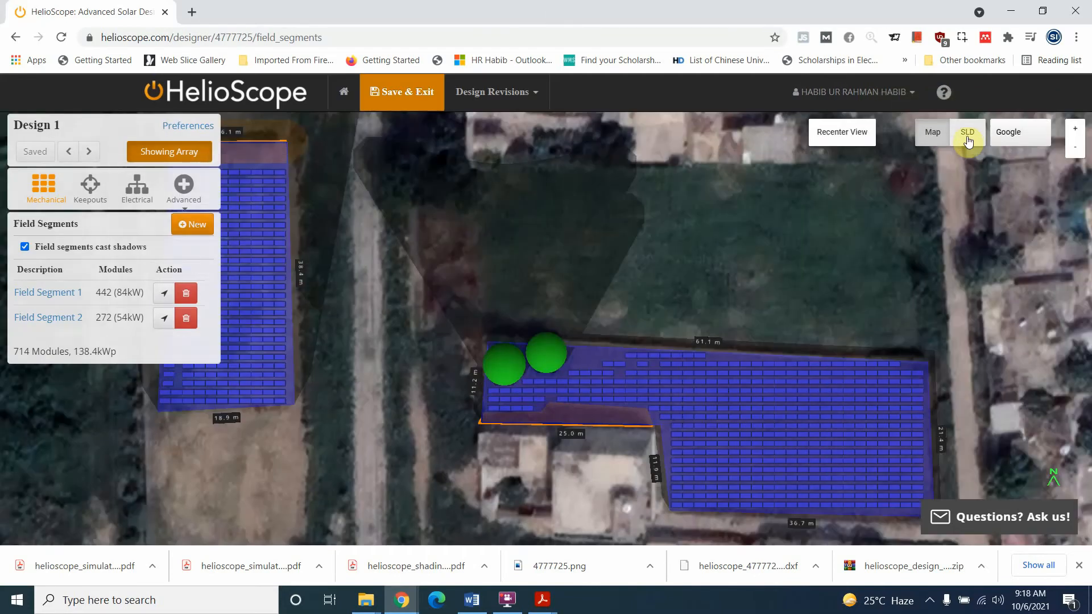
pyautogui.click(968, 140)
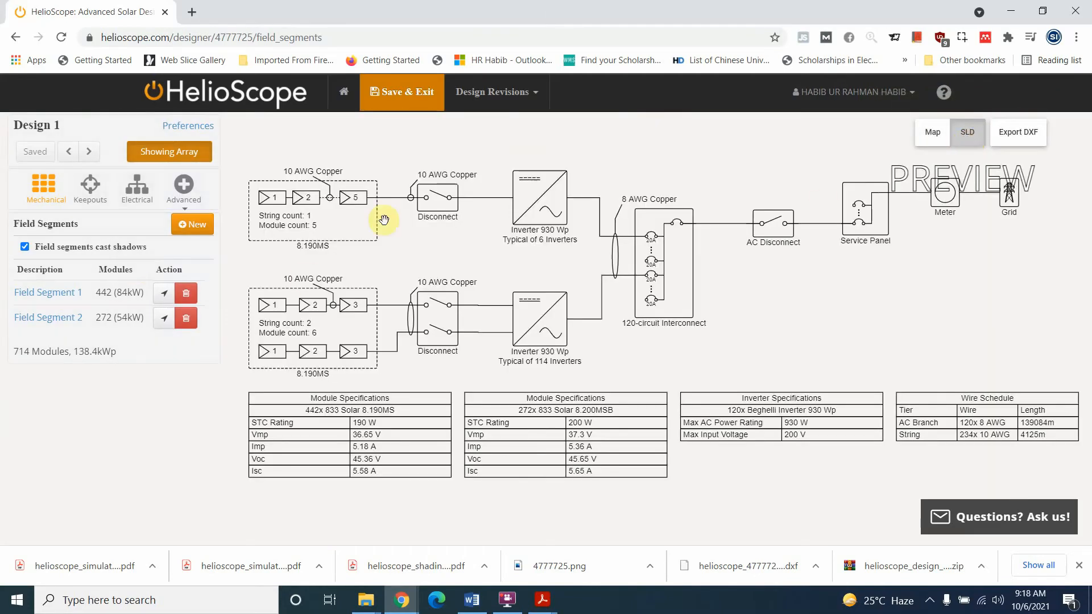
# - Save the single-line diagram as a PNG image named SLD in the lab3 folder
pyautogui.scroll(-6, 389, 228)
pyautogui.scroll(2, 448, 333)
pyautogui.scroll(3, 454, 257)
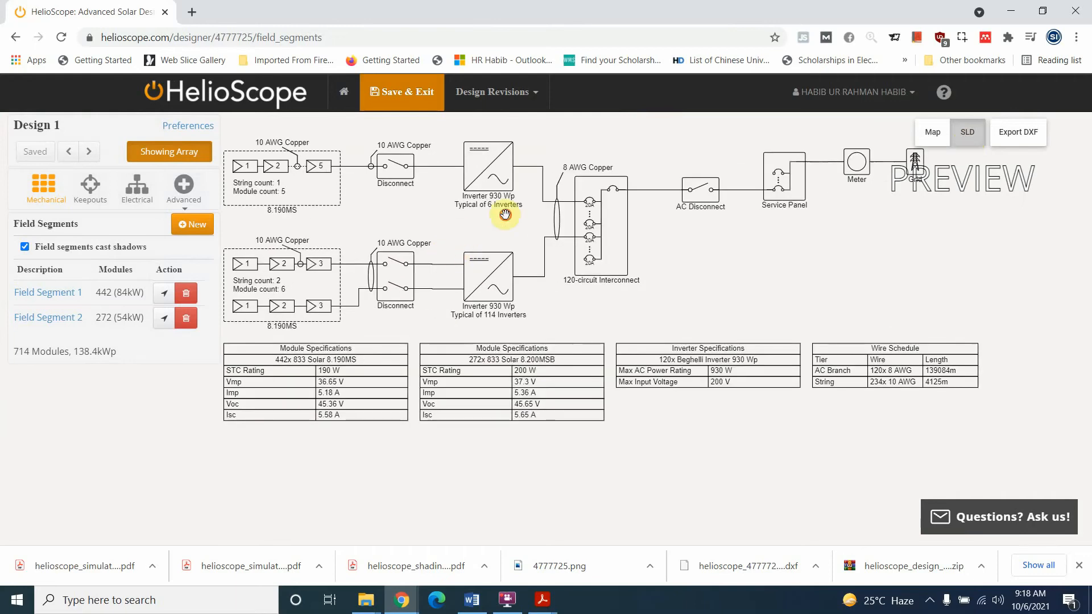
pyautogui.moveTo(505, 215); pyautogui.dragTo(507, 245)
pyautogui.rightClick(390, 245)
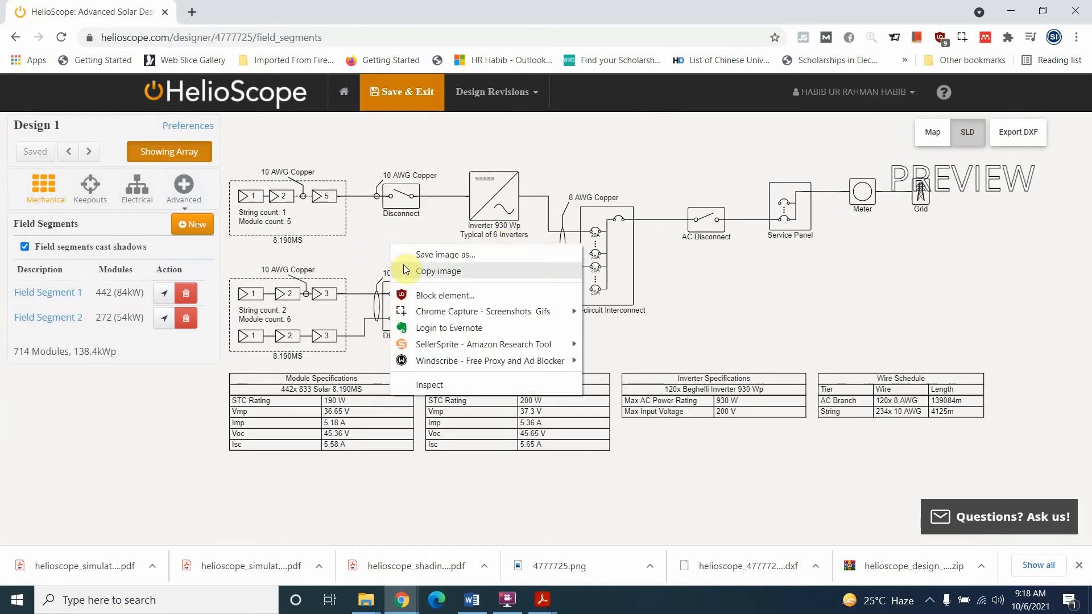
pyautogui.click(407, 254)
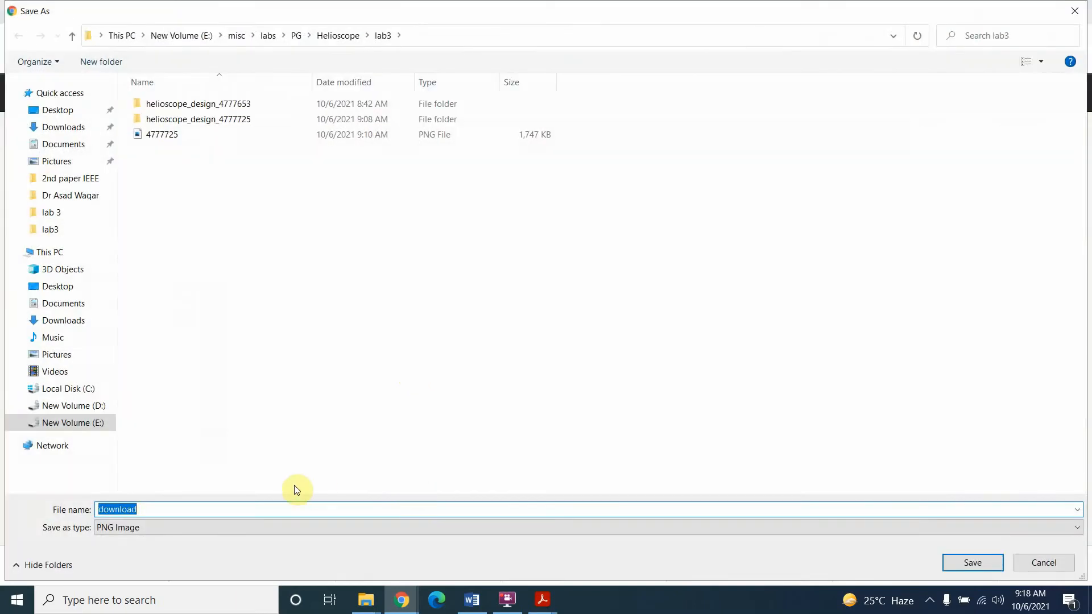
pyautogui.write('SLD')
pyautogui.click(971, 562)
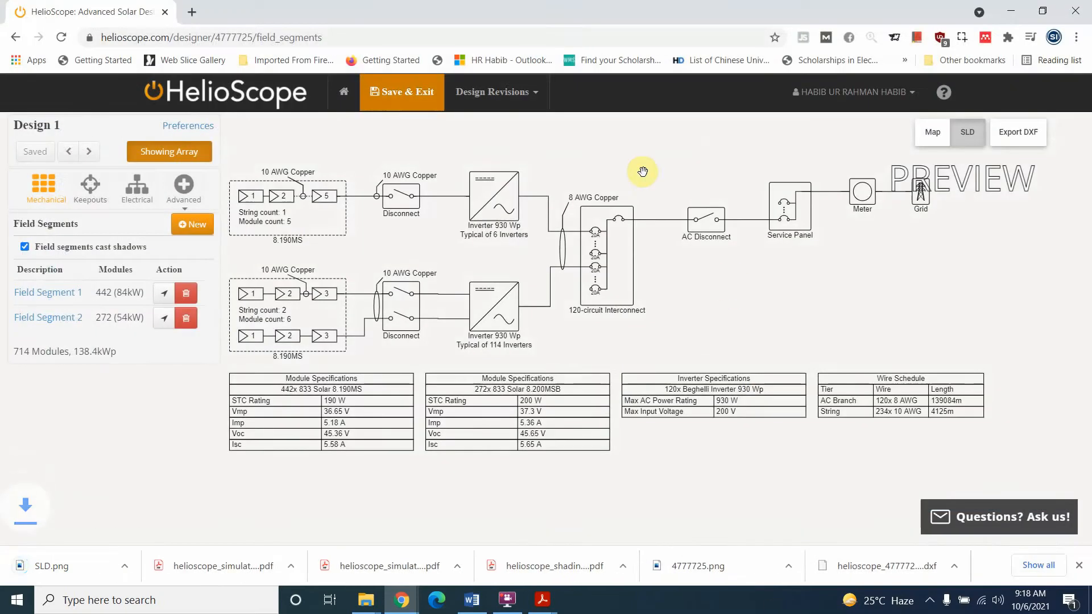
# - Return to the map view of the array and open Field Segment 2's settings
pyautogui.click(933, 132)
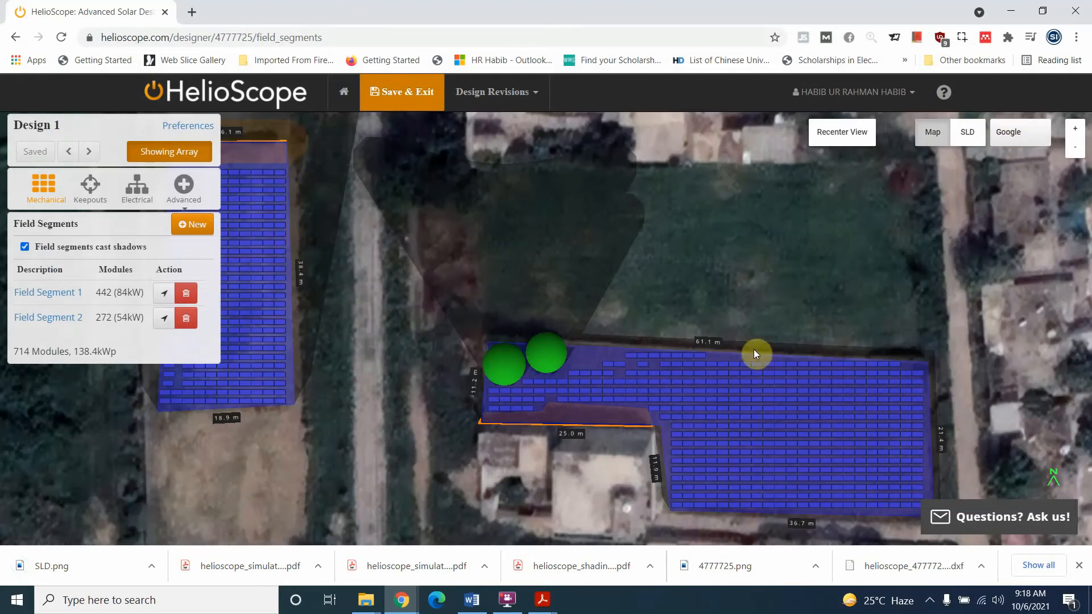
pyautogui.click(756, 354)
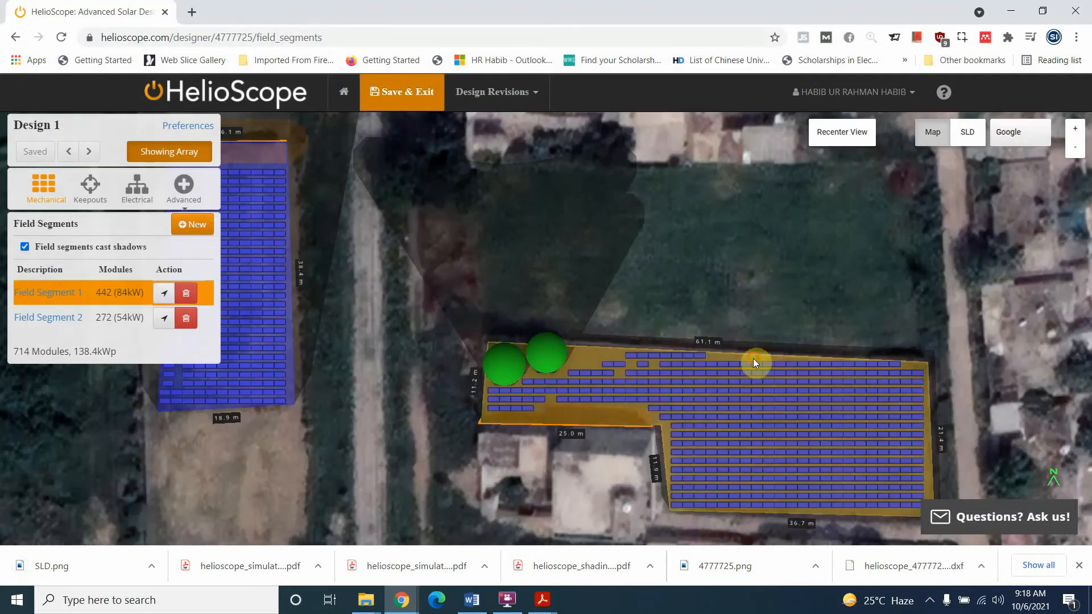
pyautogui.click(269, 162)
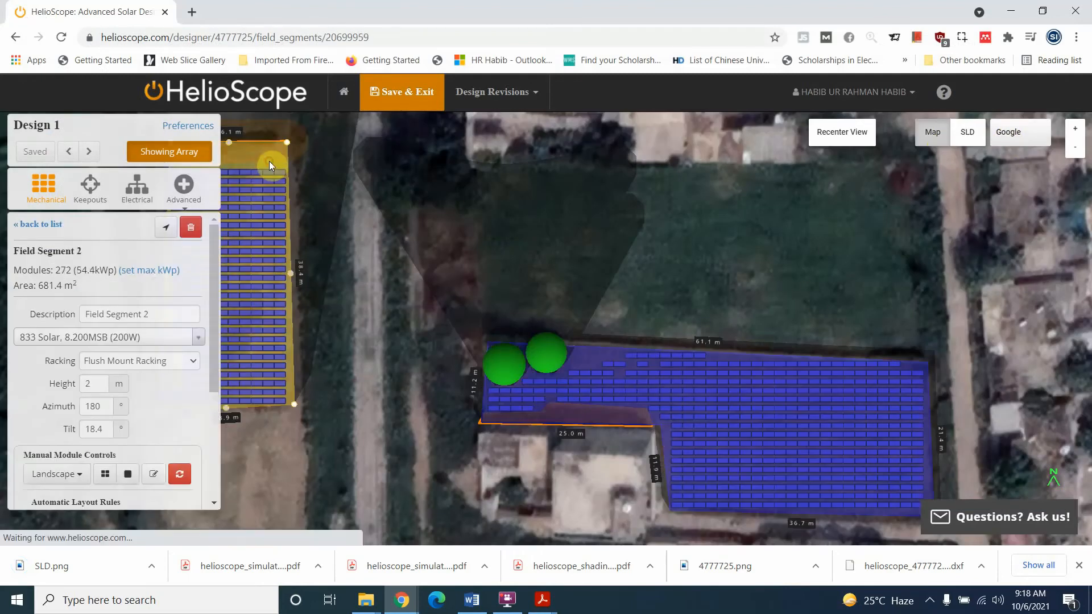
# - Display the single-line diagram again and copy it as an image
pyautogui.click(970, 133)
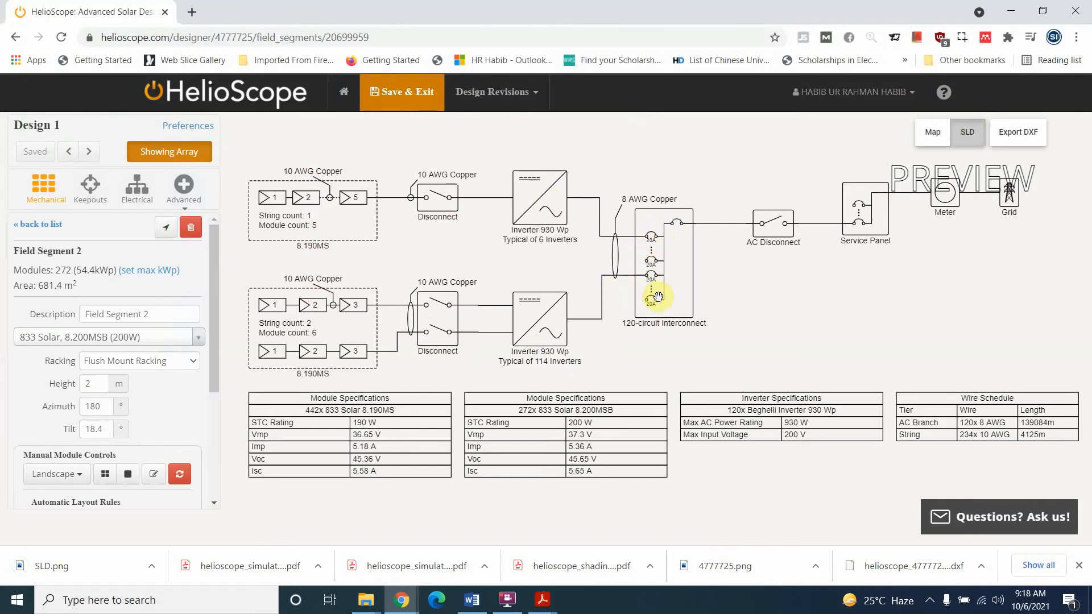
pyautogui.rightClick(521, 238)
pyautogui.click(554, 267)
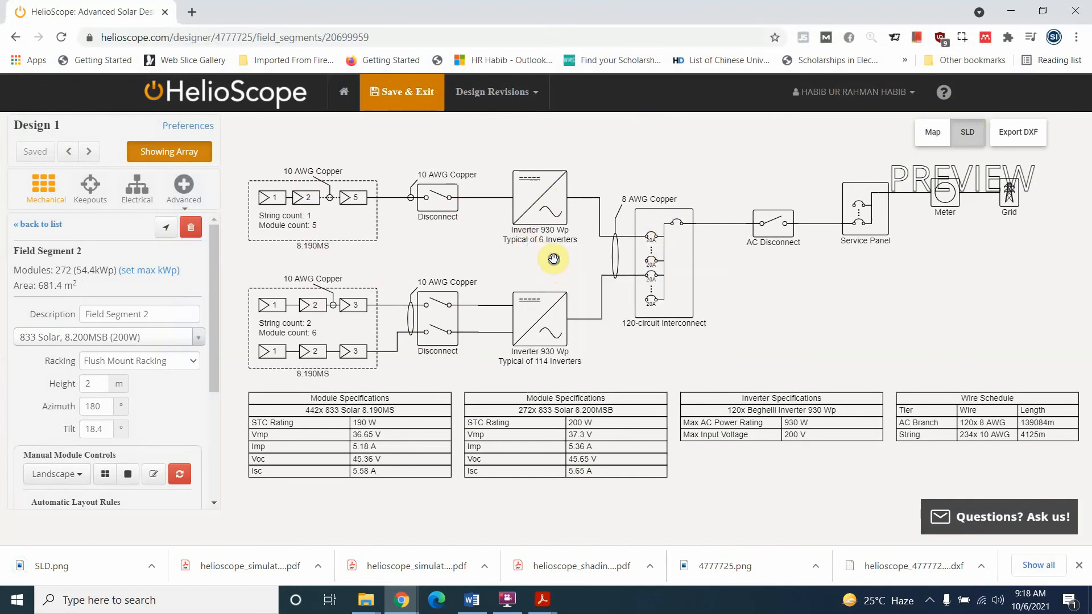
# - Save the single-line diagram as a PNG image named SLD2 in the lab3 folder
pyautogui.rightClick(554, 259)
pyautogui.click(591, 273)
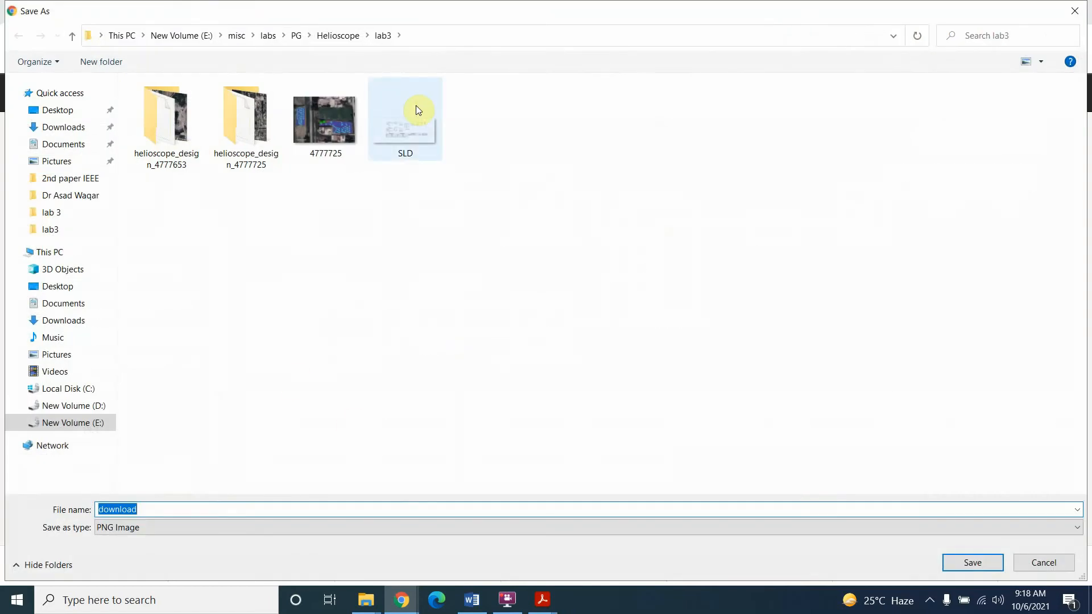
pyautogui.click(418, 109)
pyautogui.click(173, 507)
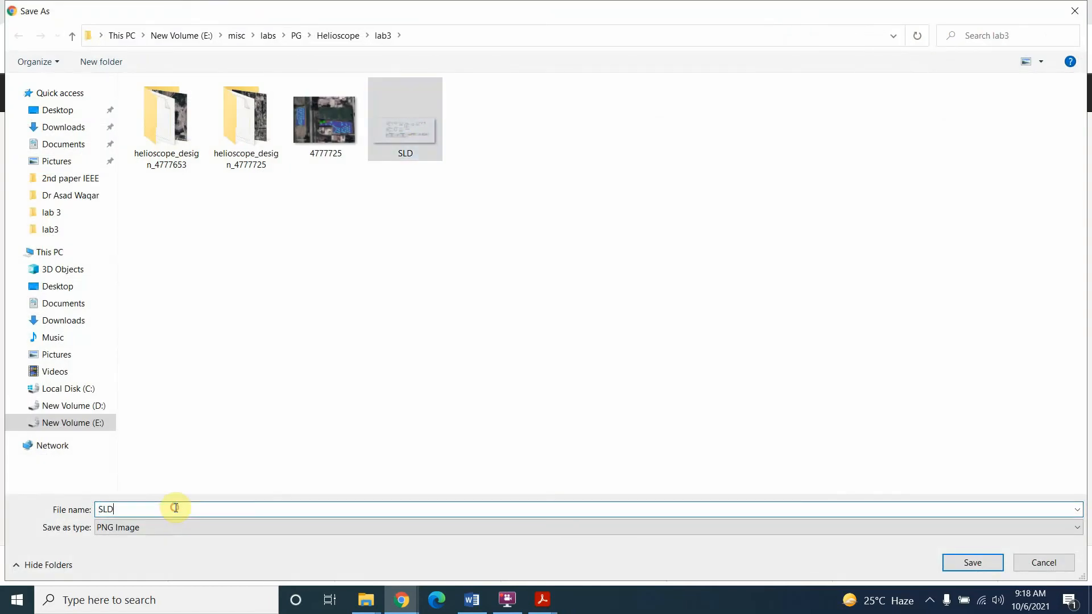
pyautogui.write('2')
pyautogui.click(985, 563)
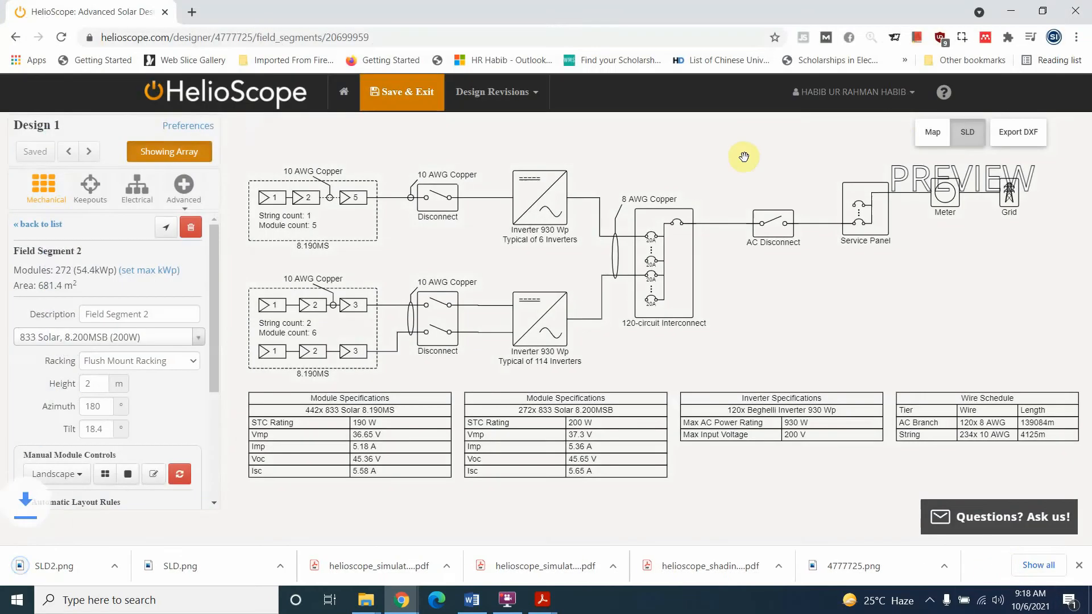
# - Open Field Segment 1's settings from the map view and bring the single-line diagram back up for review
pyautogui.click(933, 132)
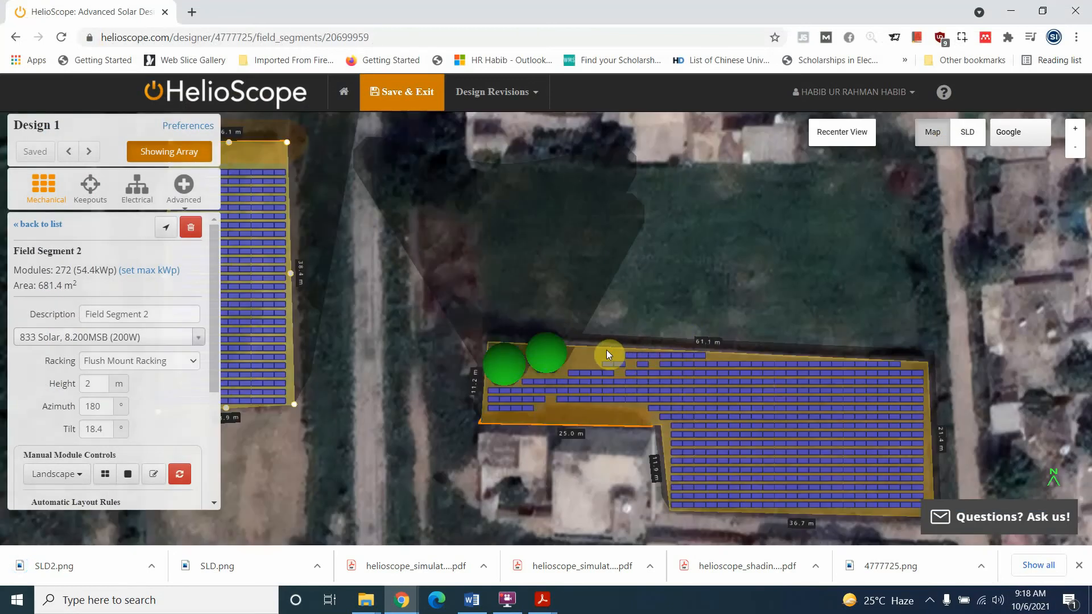
pyautogui.click(604, 353)
pyautogui.click(967, 132)
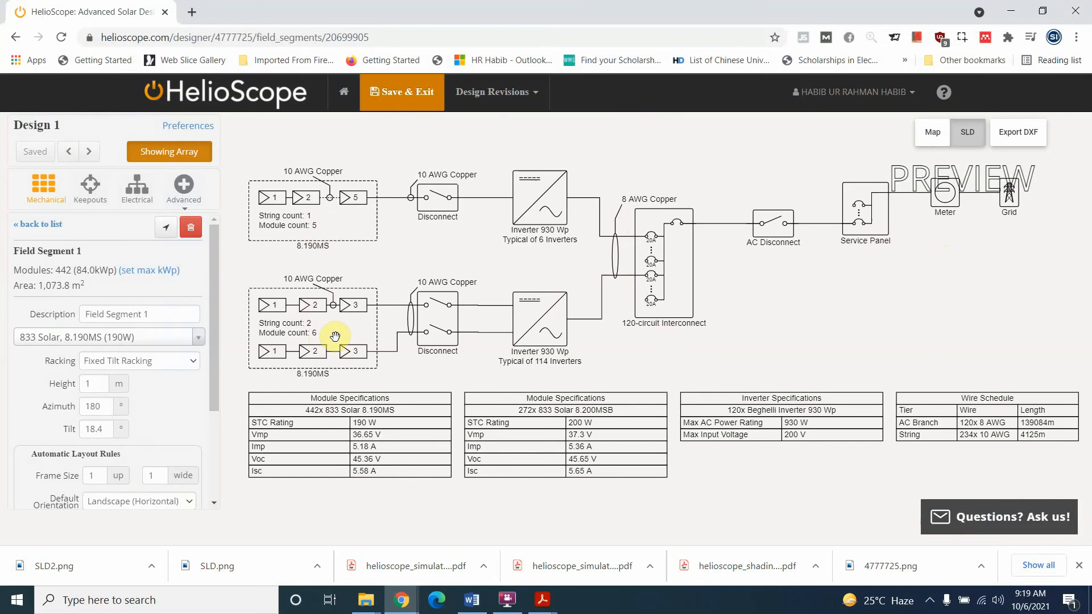
# - Return to the map view, view Field Segment 1's racking options, and save and exit Design 1 to the project page
pyautogui.click(932, 132)
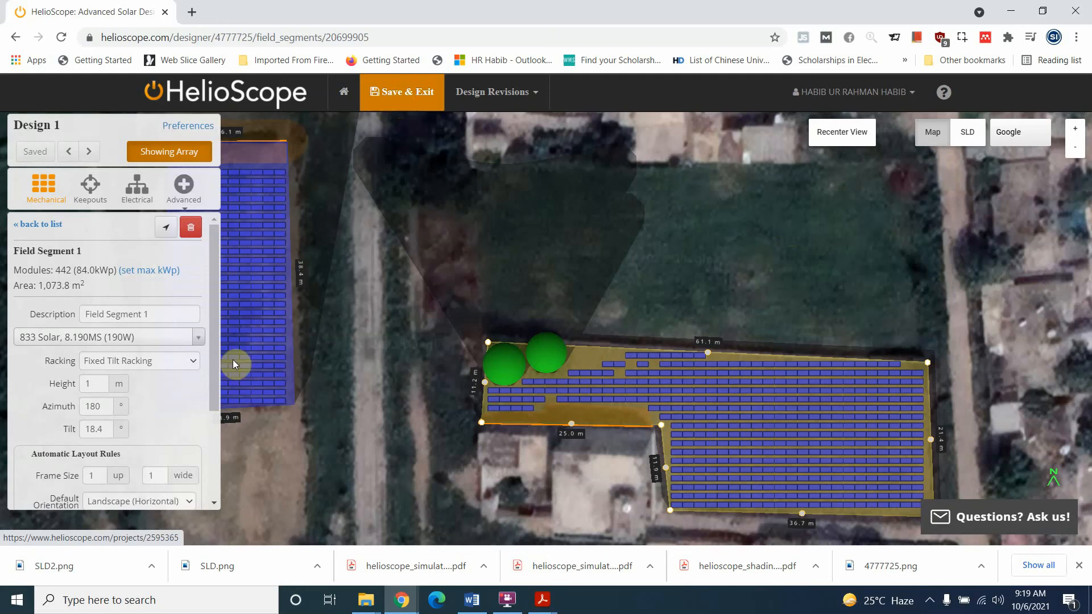
pyautogui.click(183, 361)
pyautogui.click(215, 291)
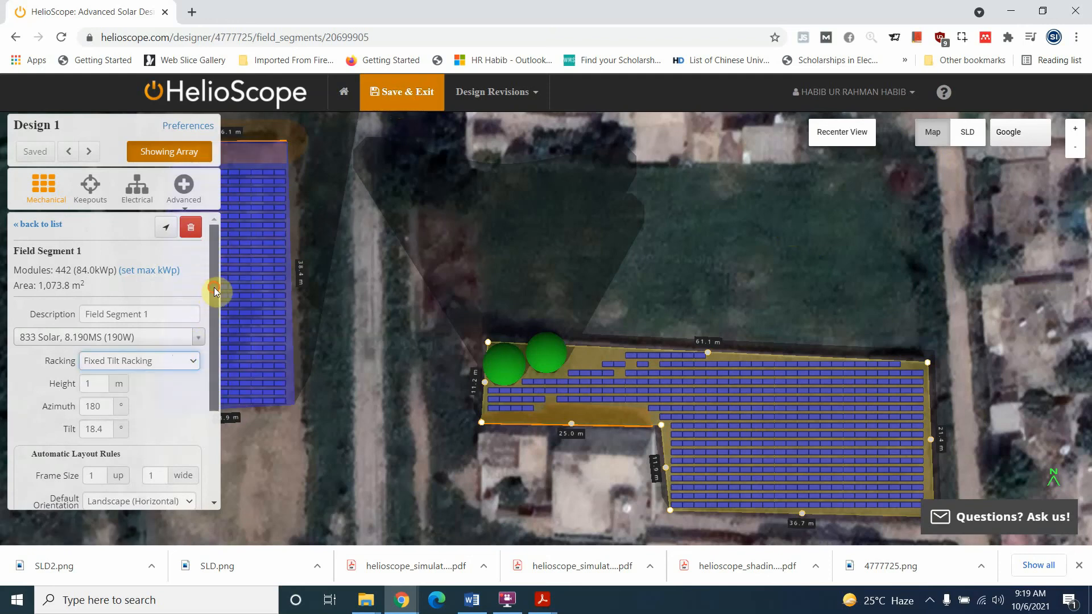
pyautogui.click(390, 93)
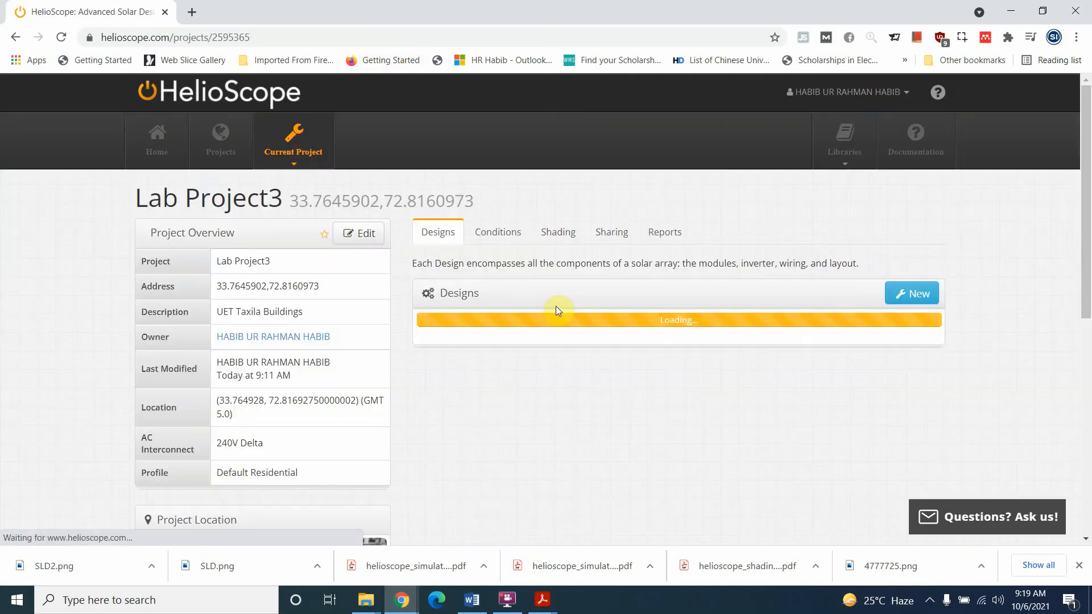